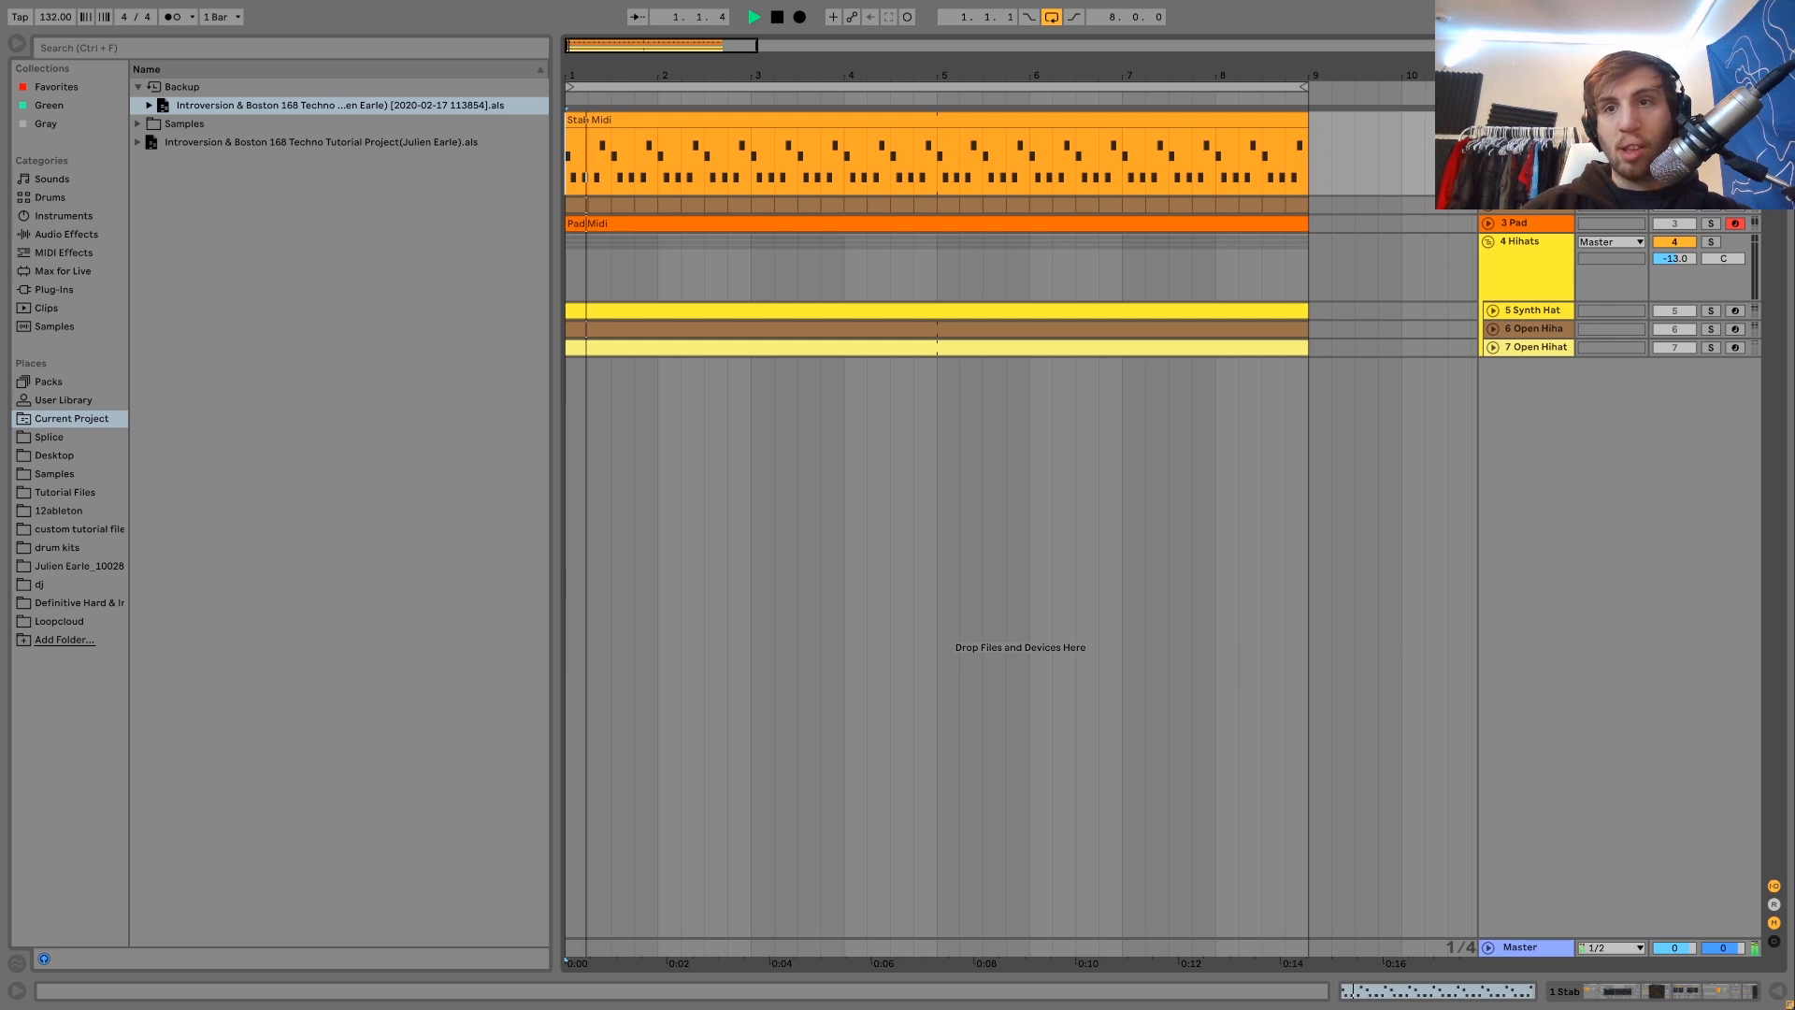
Step: Open the Stab Midi clip's notes, audition the pattern, and show the Stab track's device chain
double_click(1234, 118)
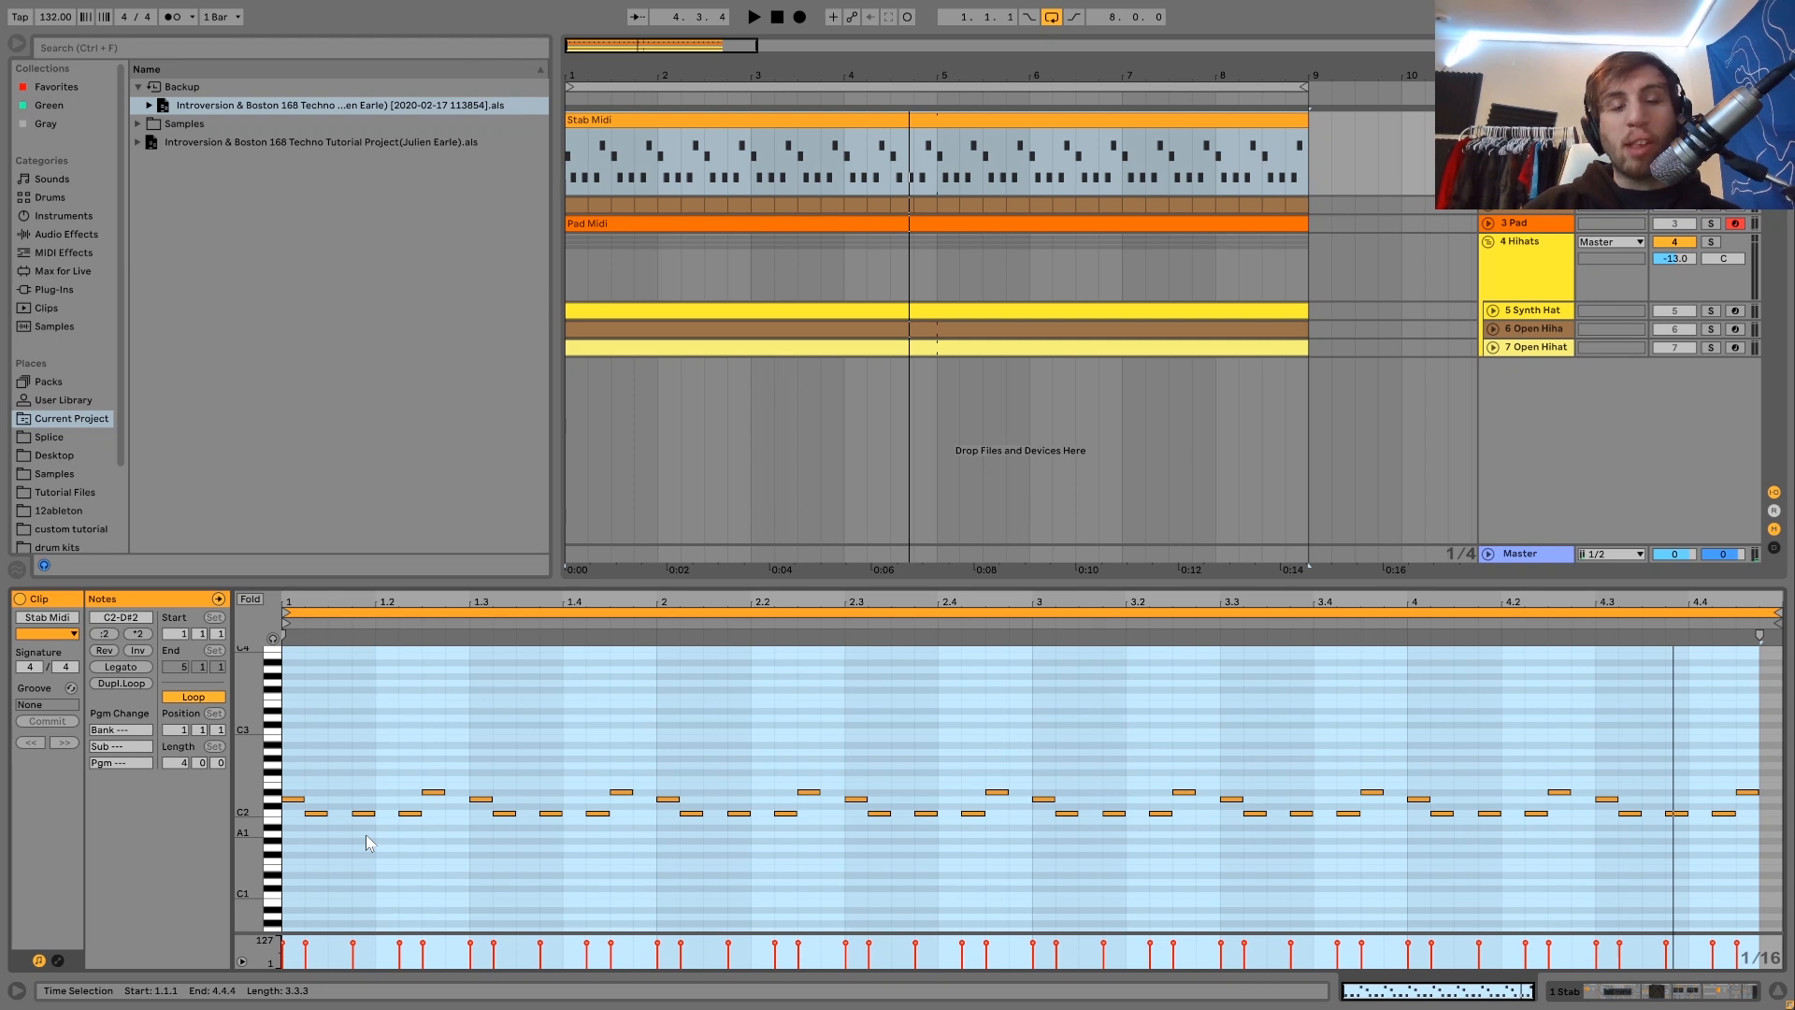
key("space")
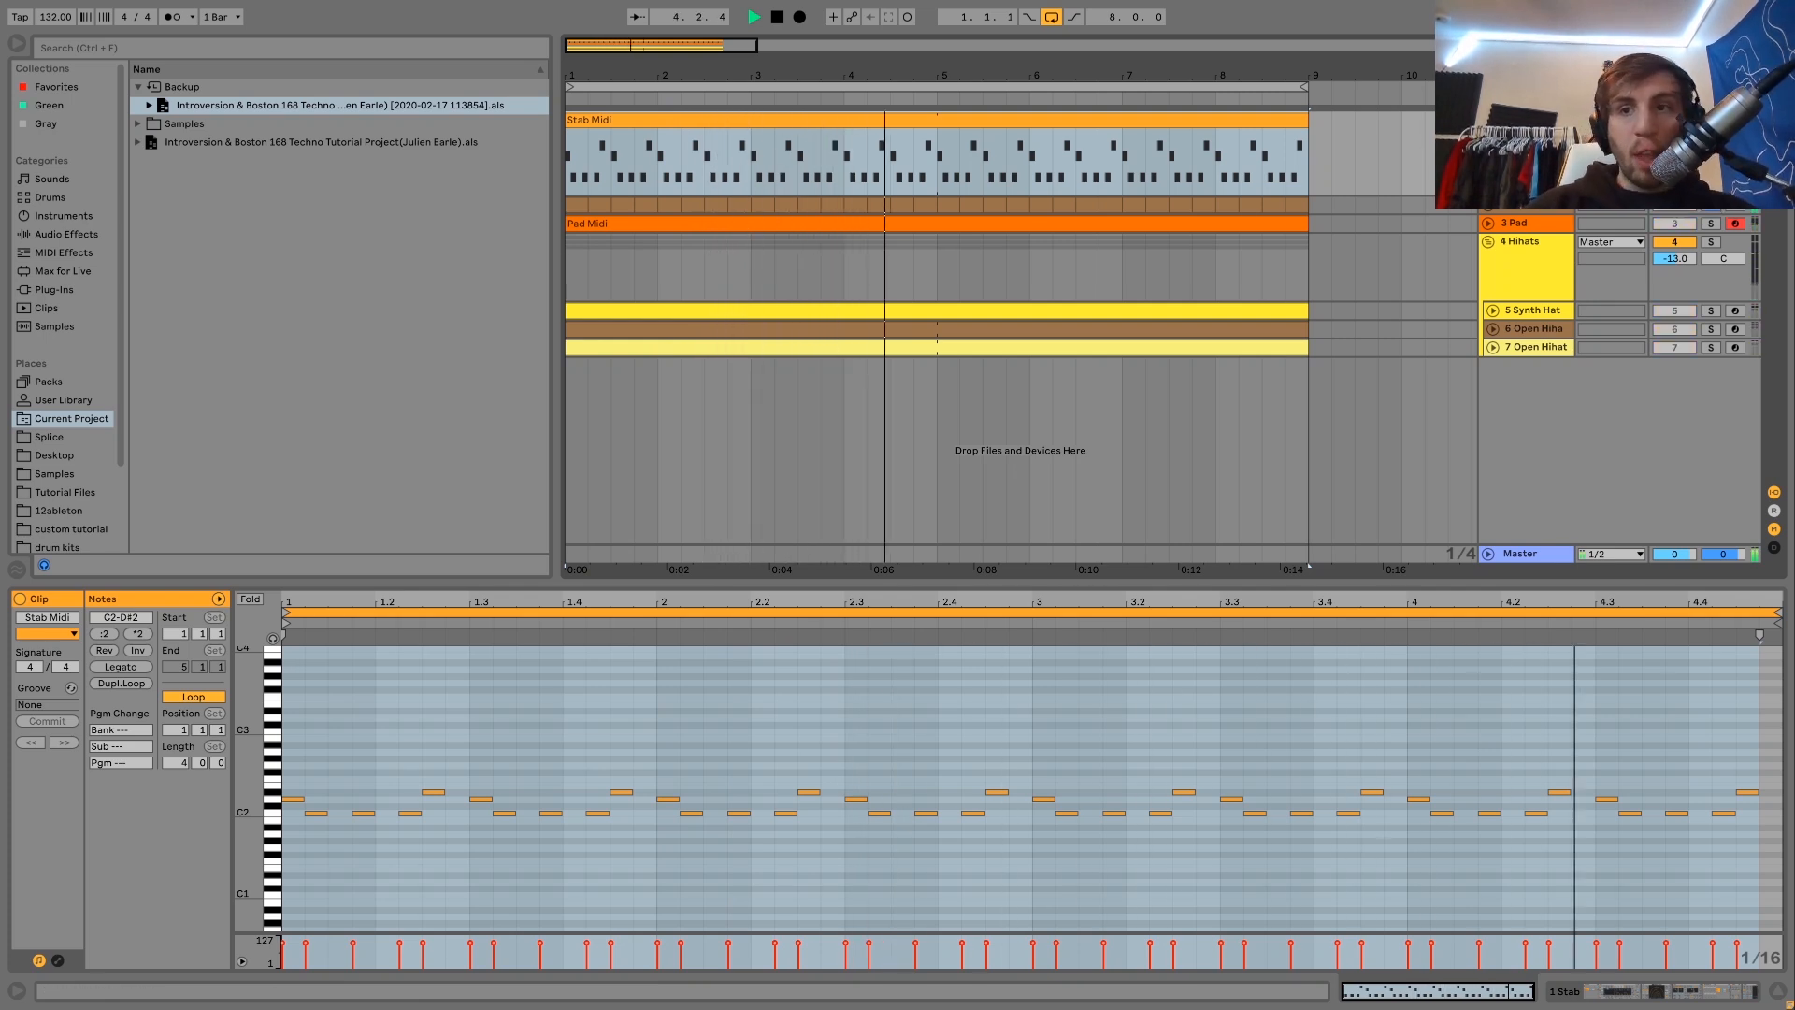
key("shift+Tab")
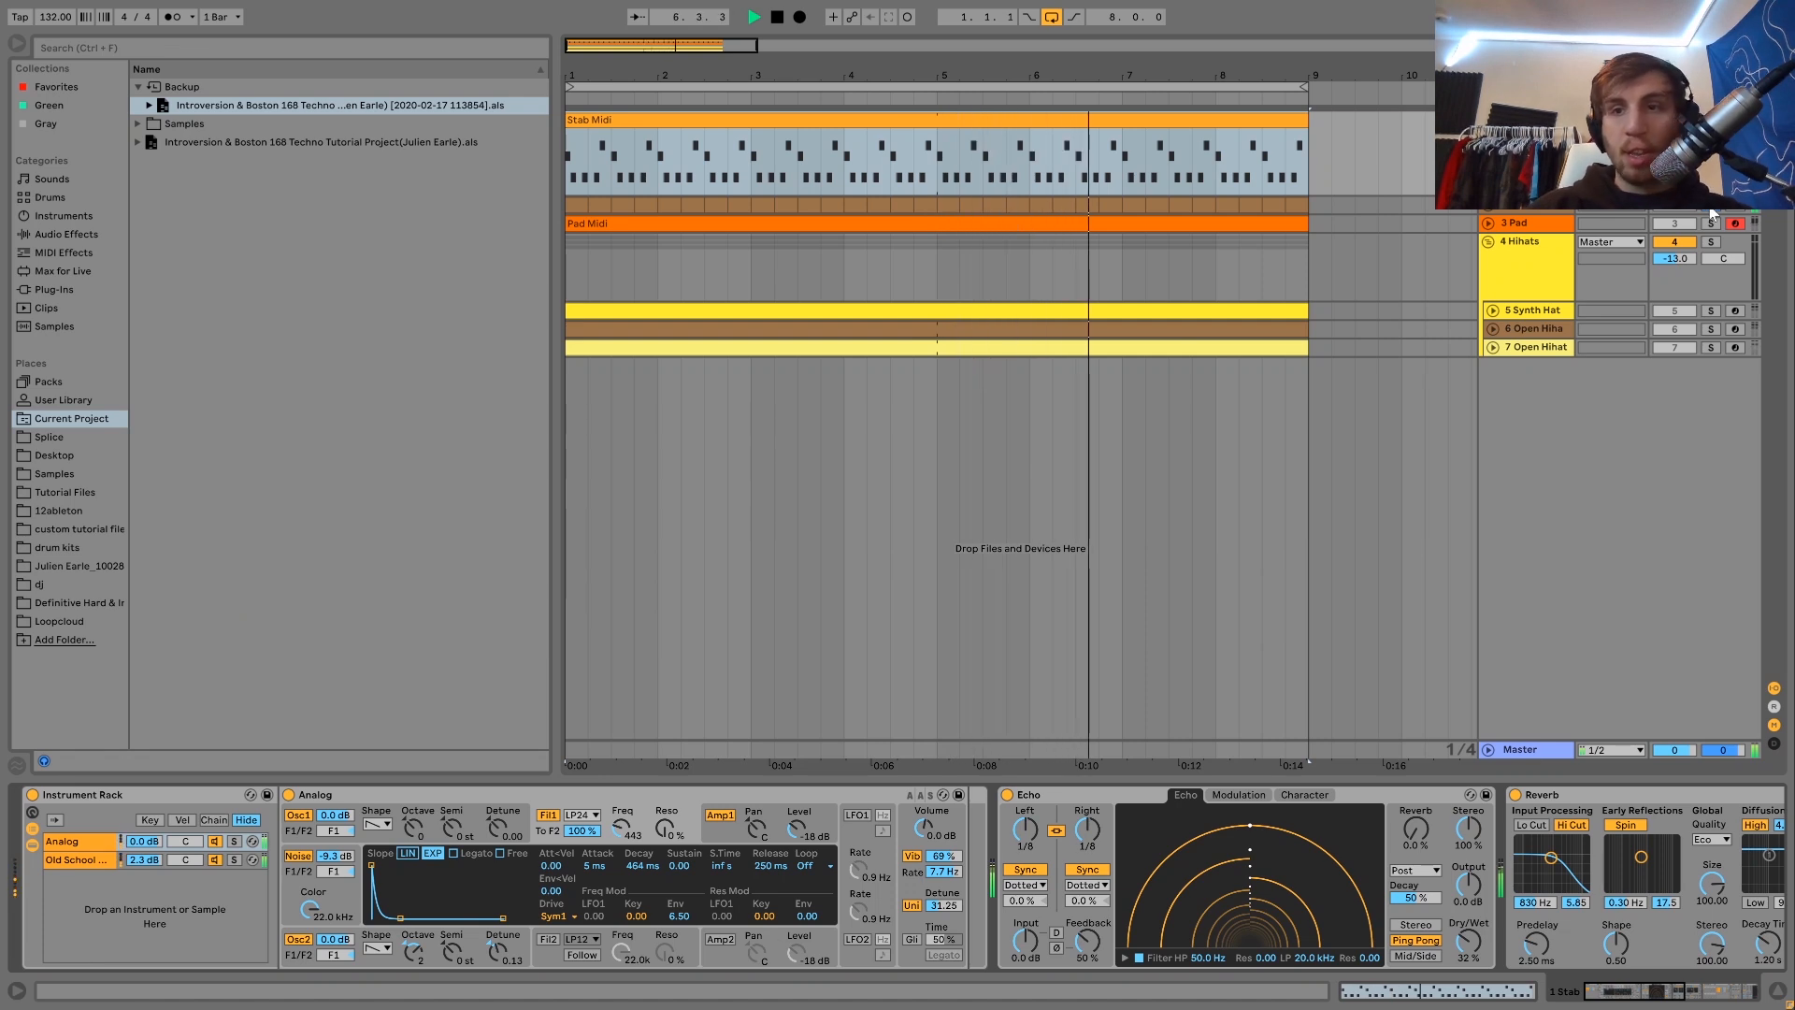
key("space")
Step: Reopen the Stab Midi clip's notes and highlight the C2, D2 and D#2 notes row by row
double_click(1201, 120)
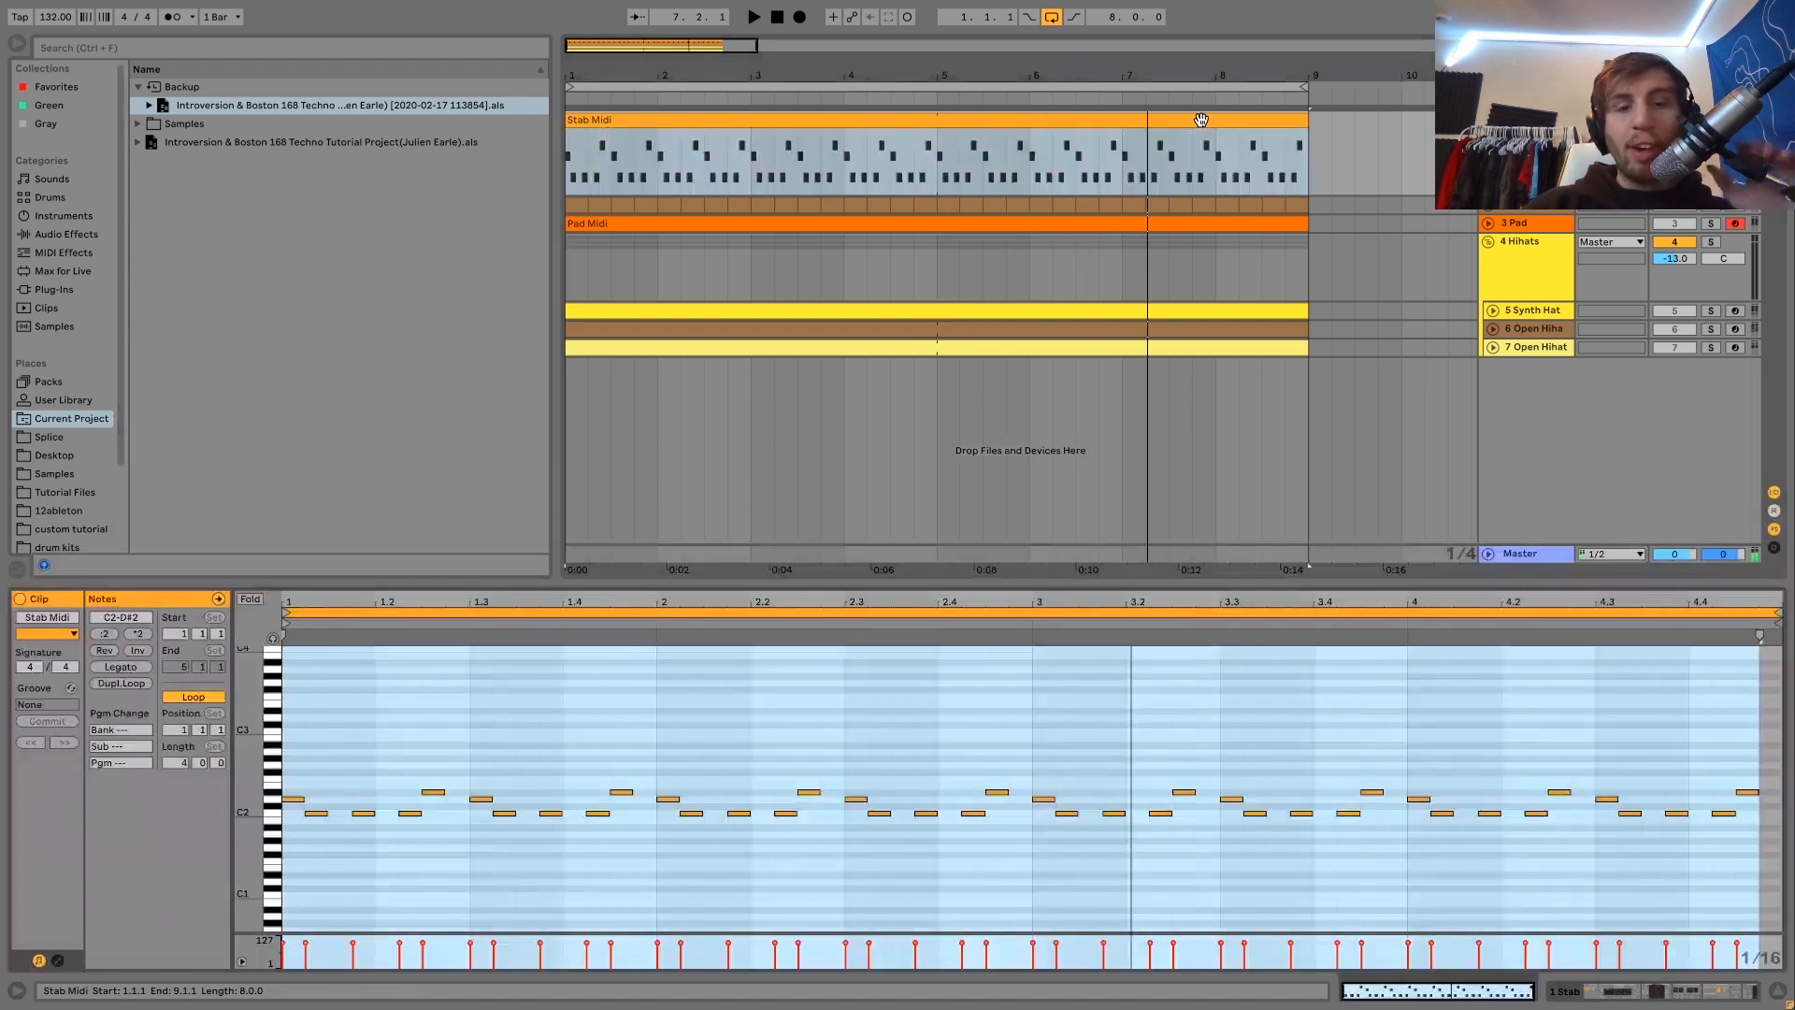
left_click(273, 812)
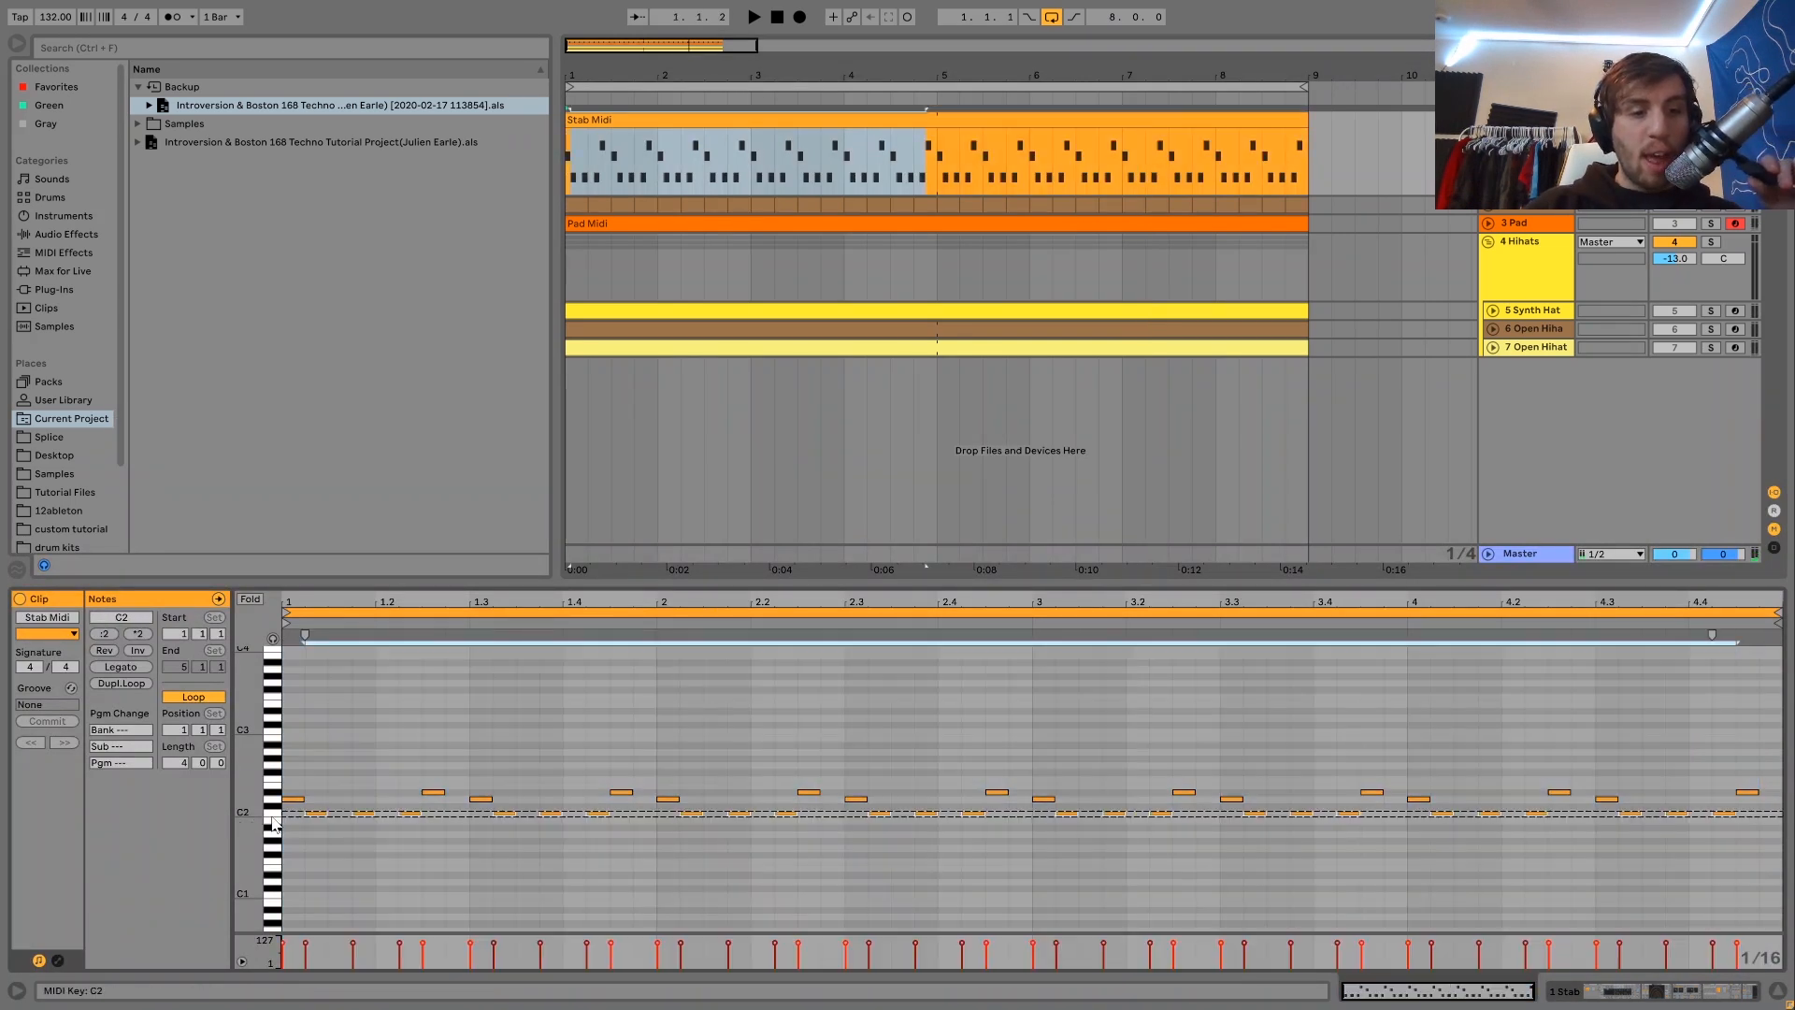
left_click(271, 799)
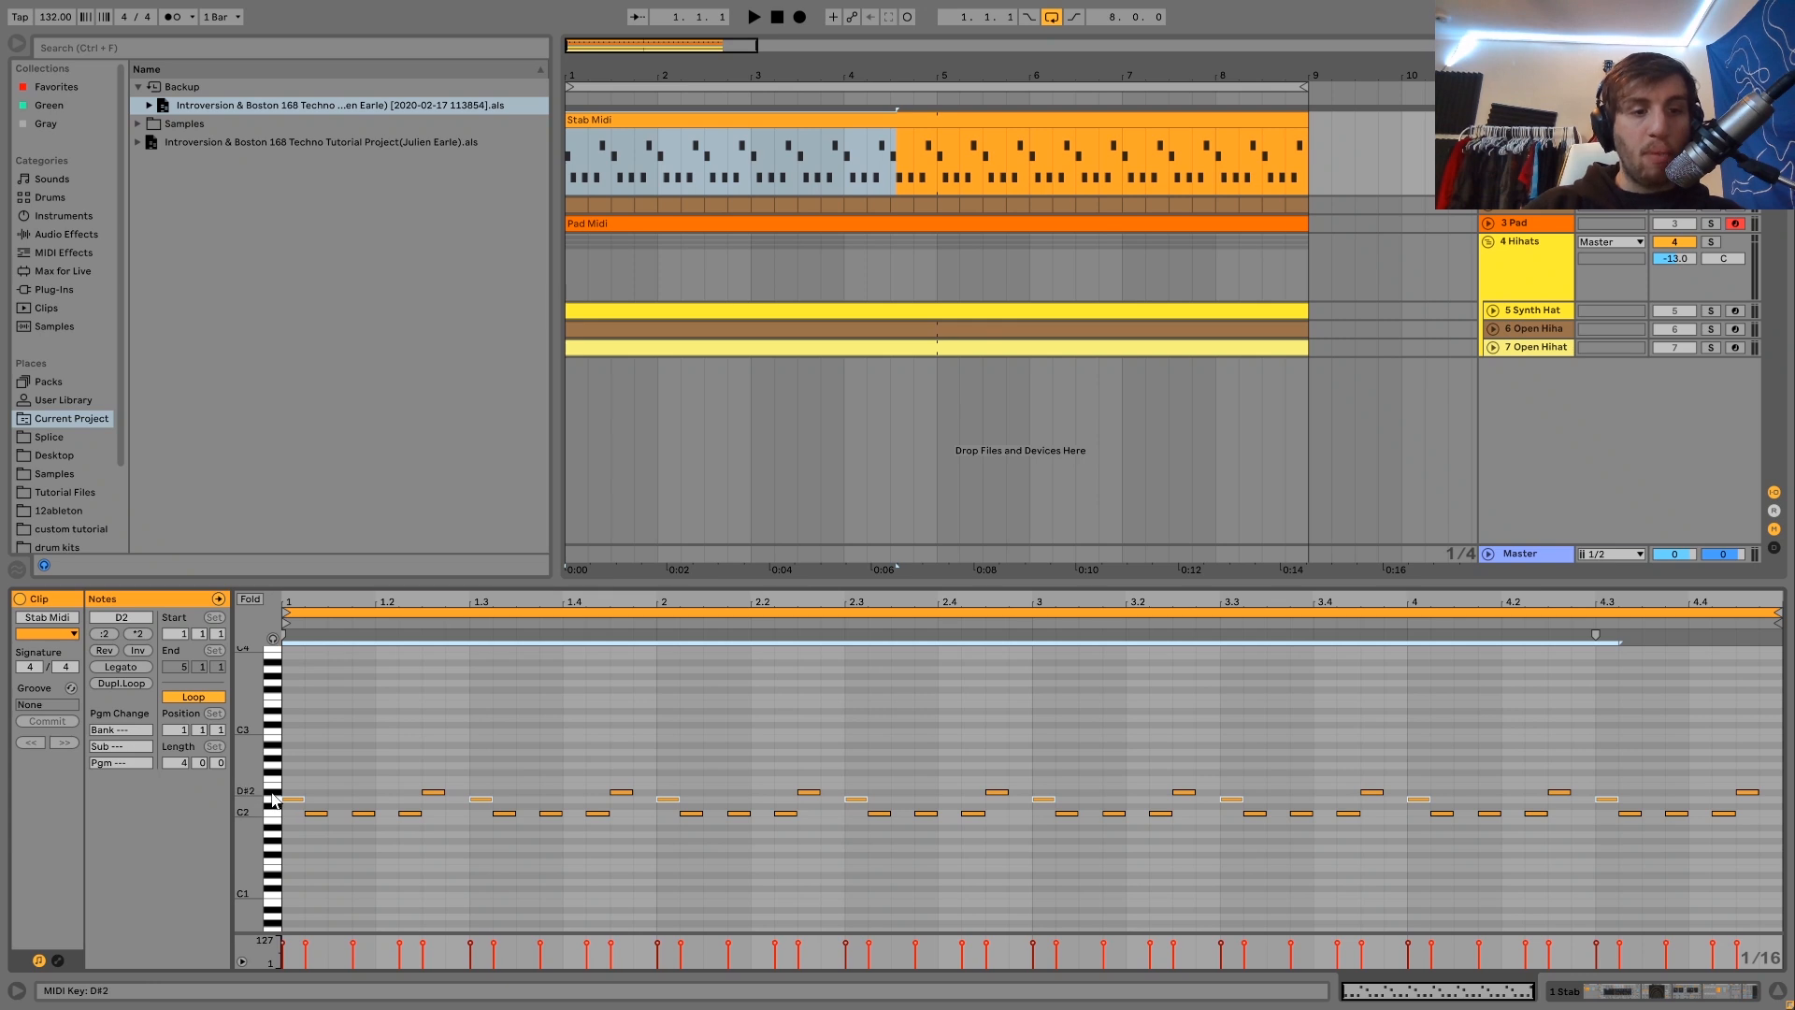
left_click(273, 797)
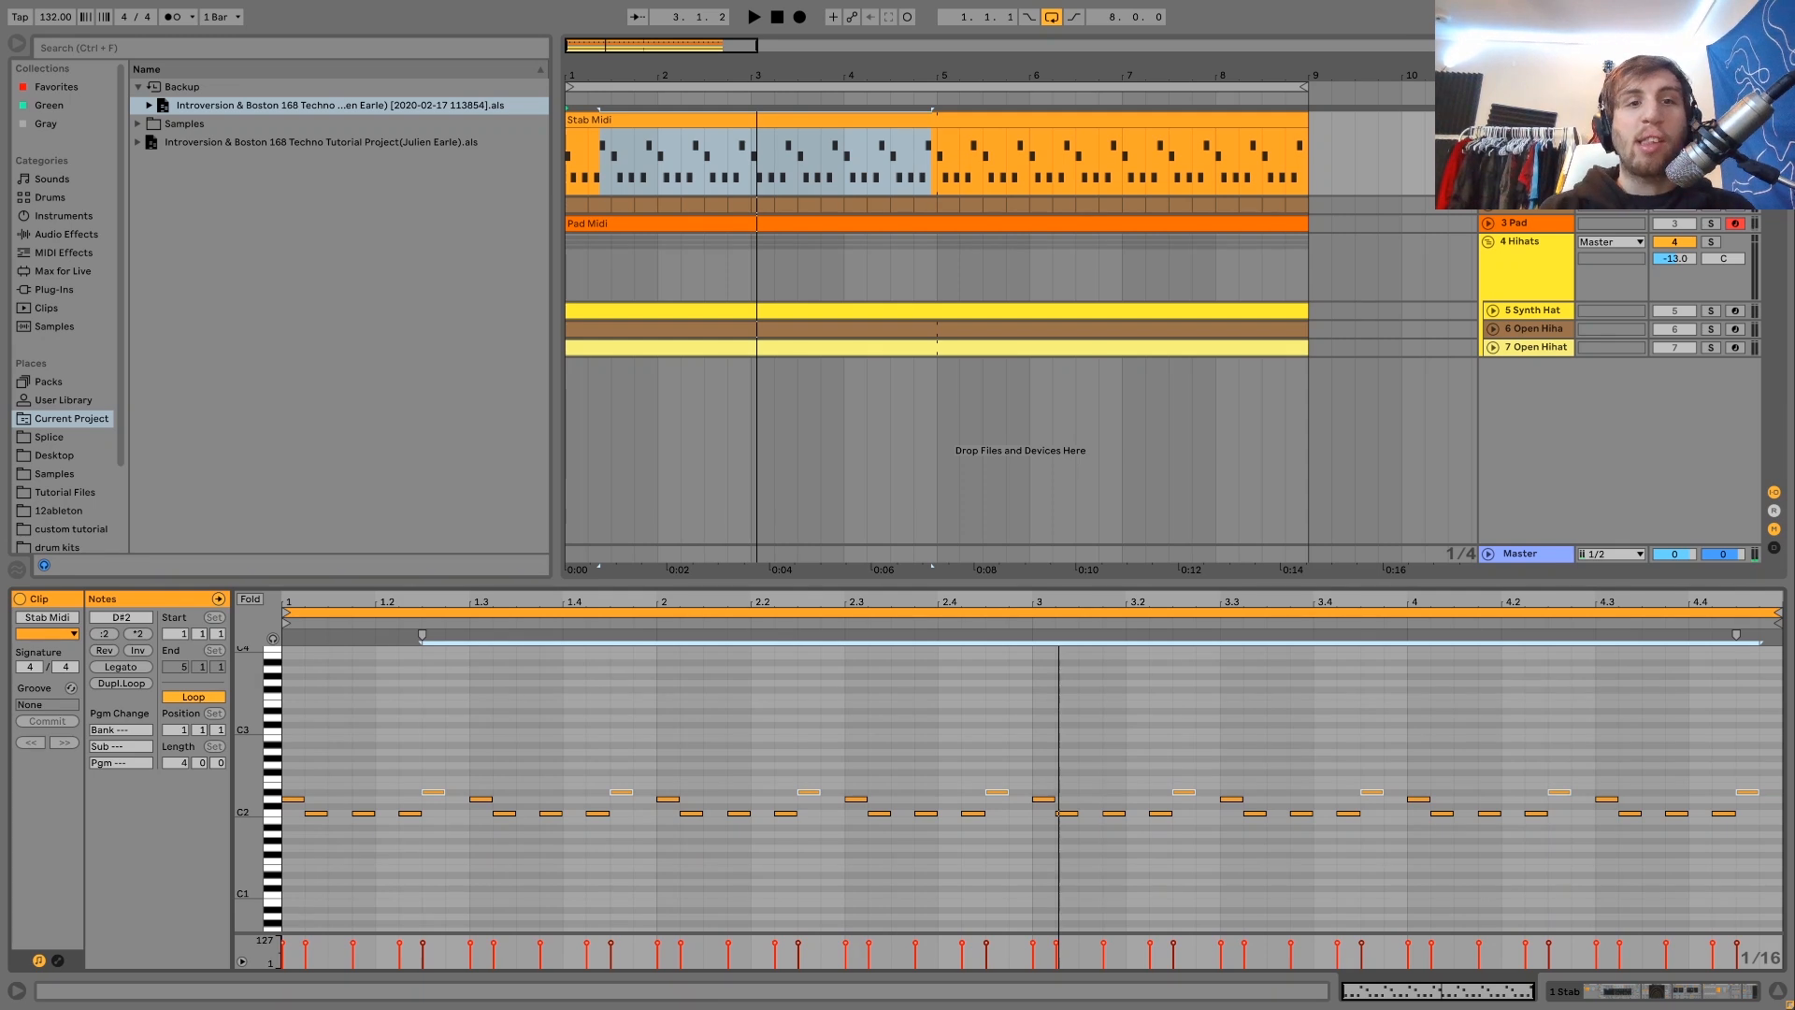
Step: Return to the Stab track's devices and listen to the whole Stab Midi clip from its start
key("space")
key("space")
key("shift+Tab")
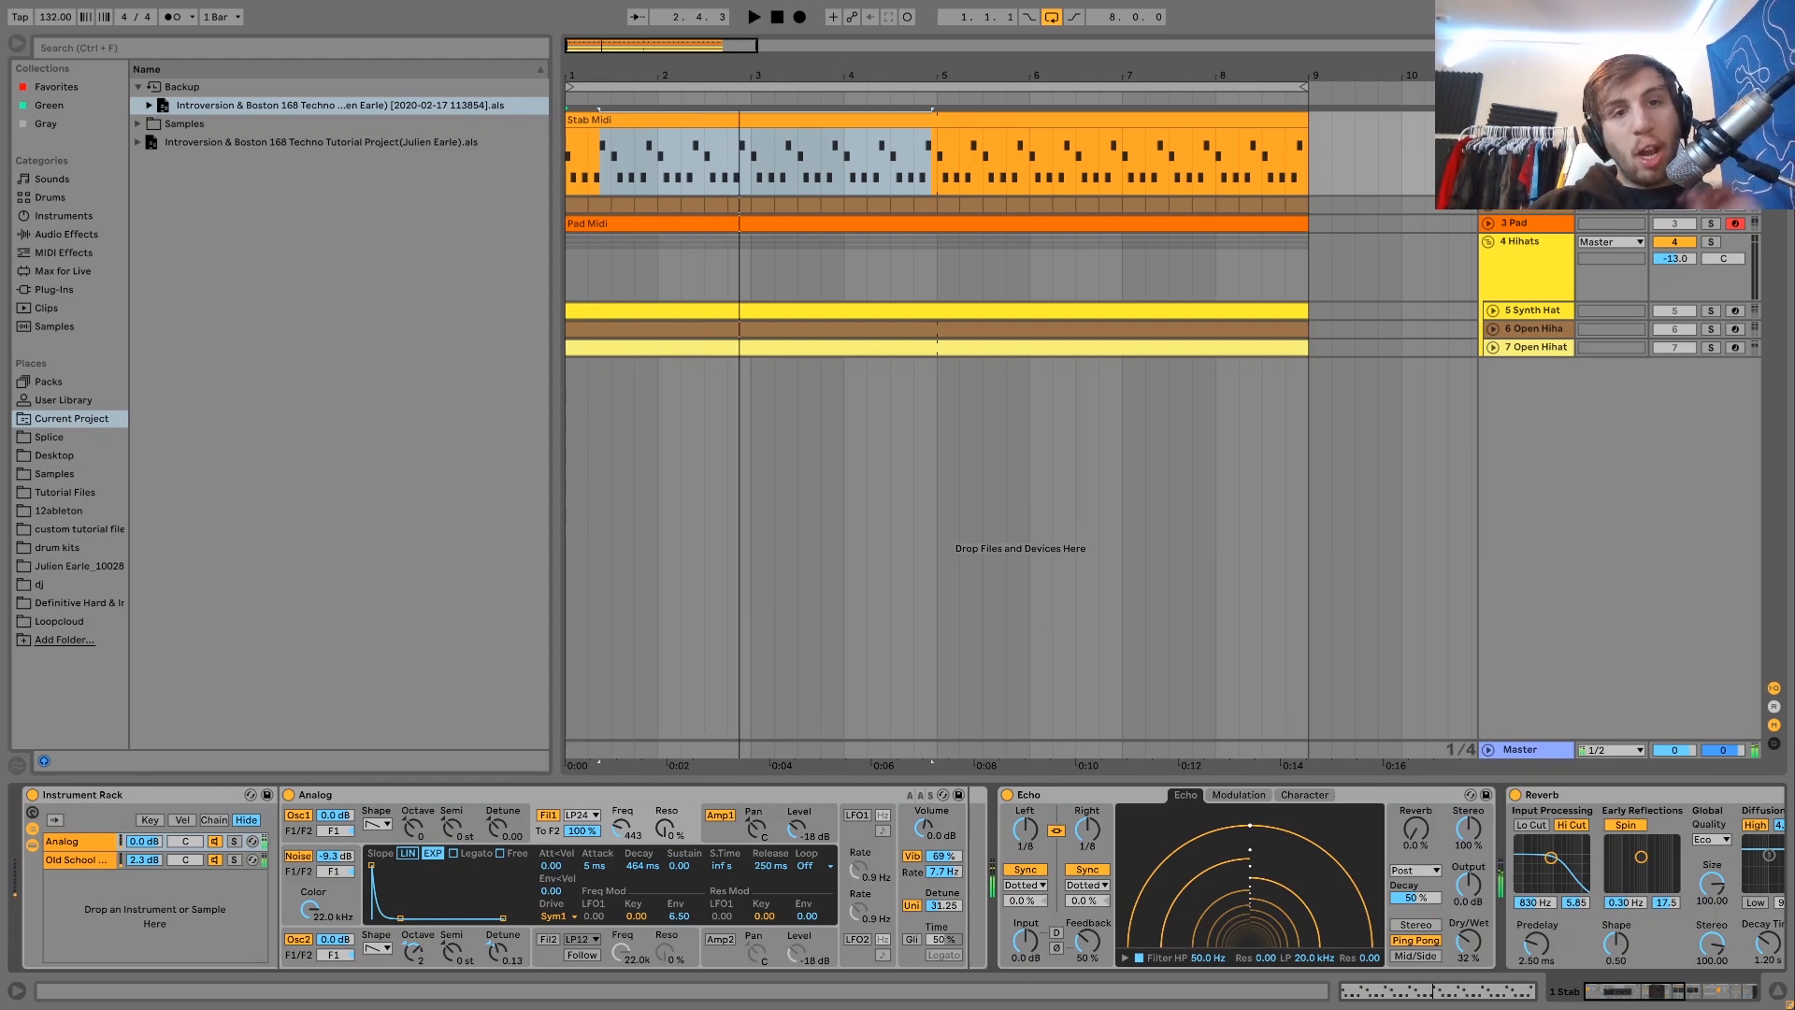
left_click(1037, 114)
key("space")
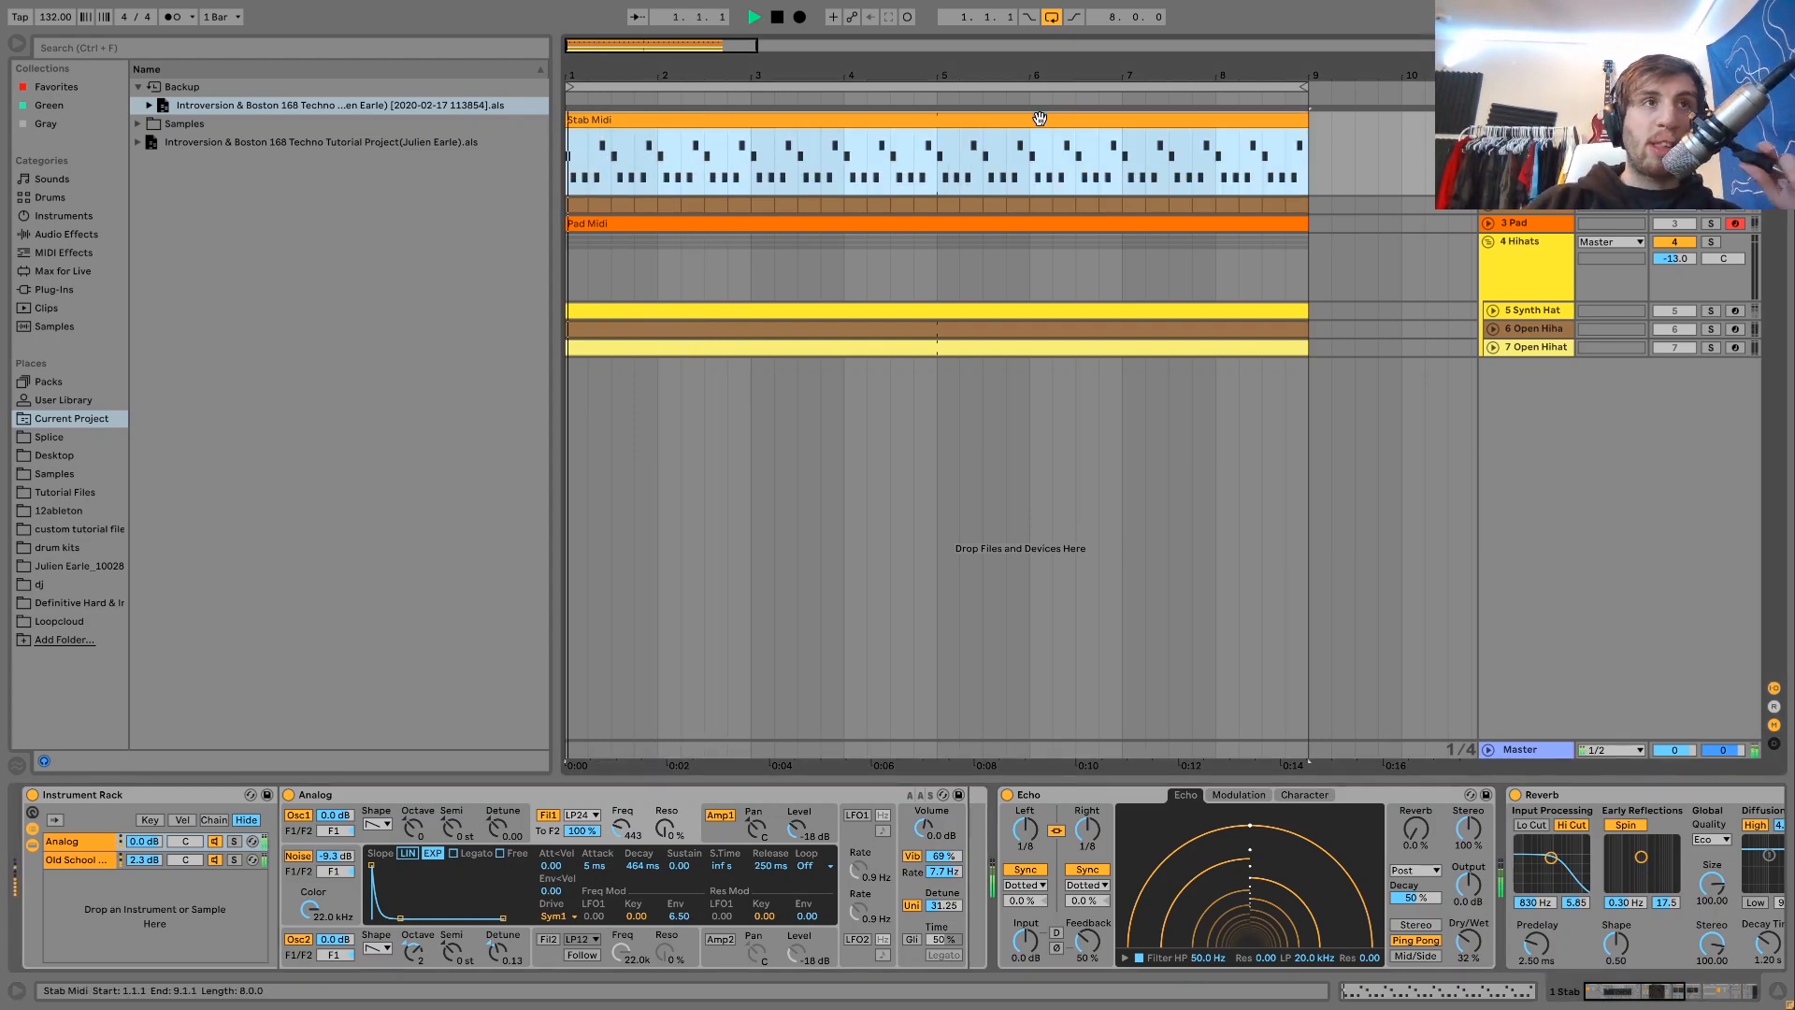
key("space")
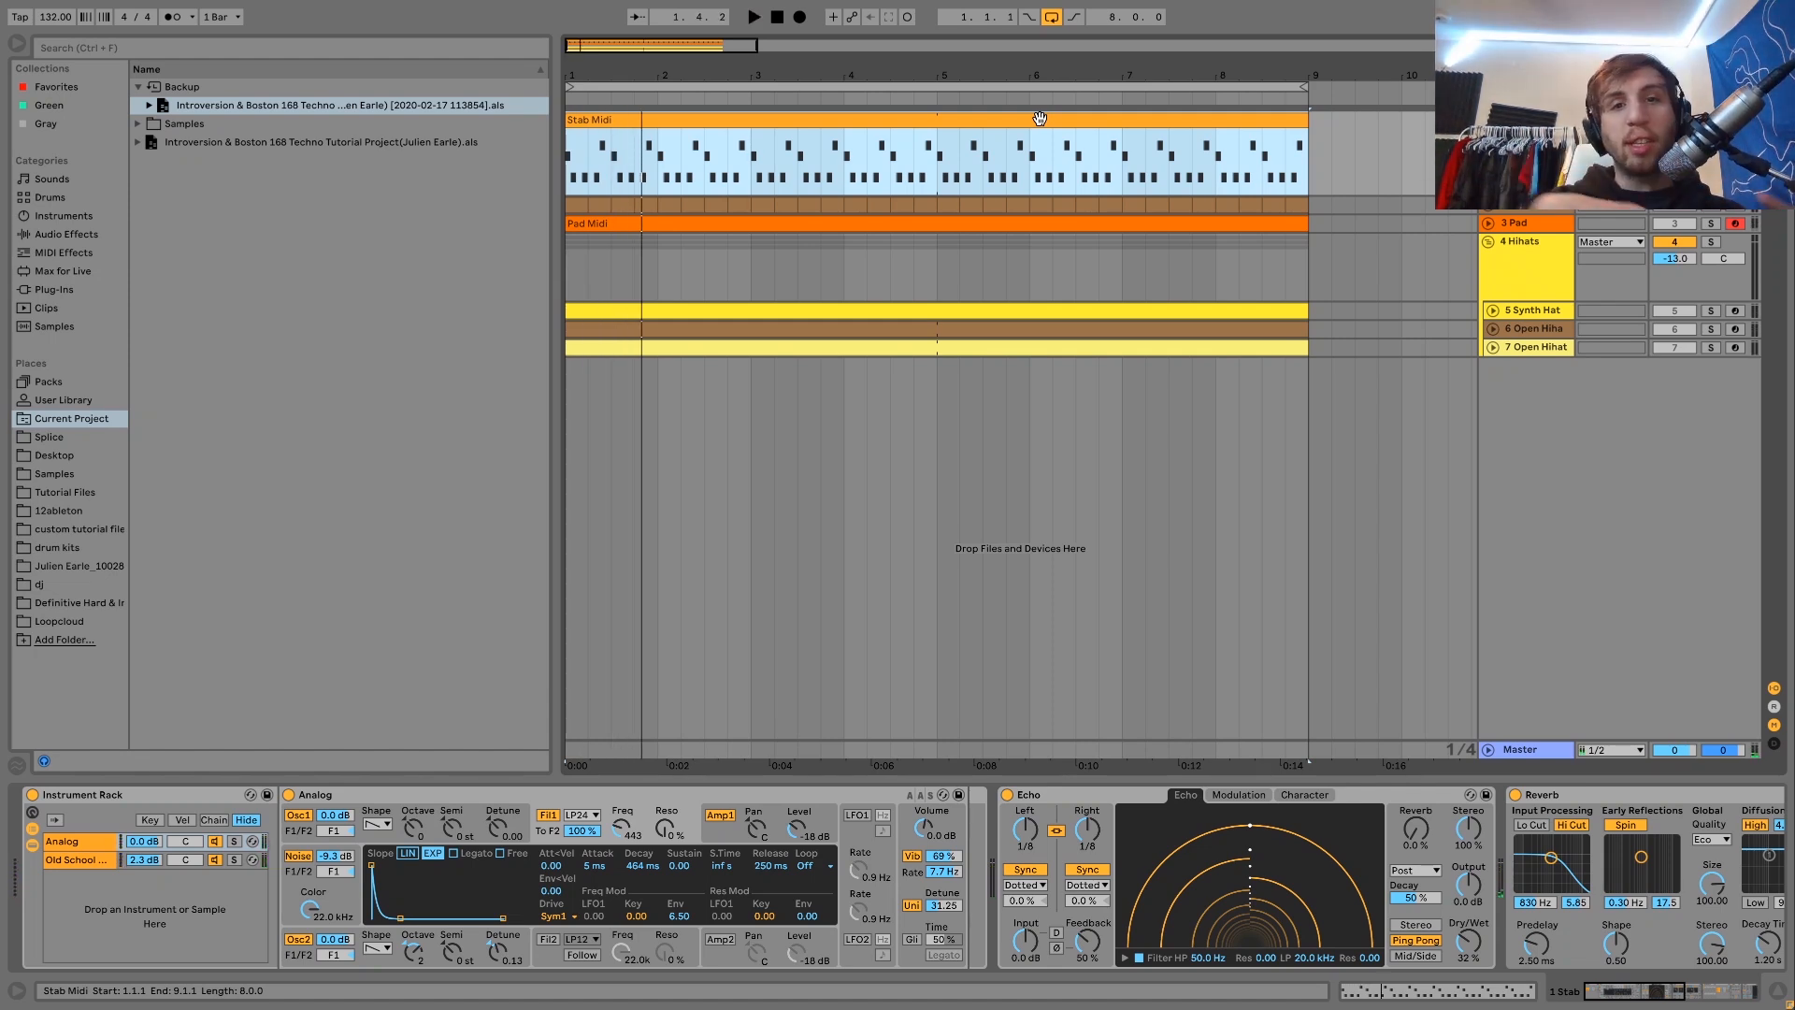
key("space")
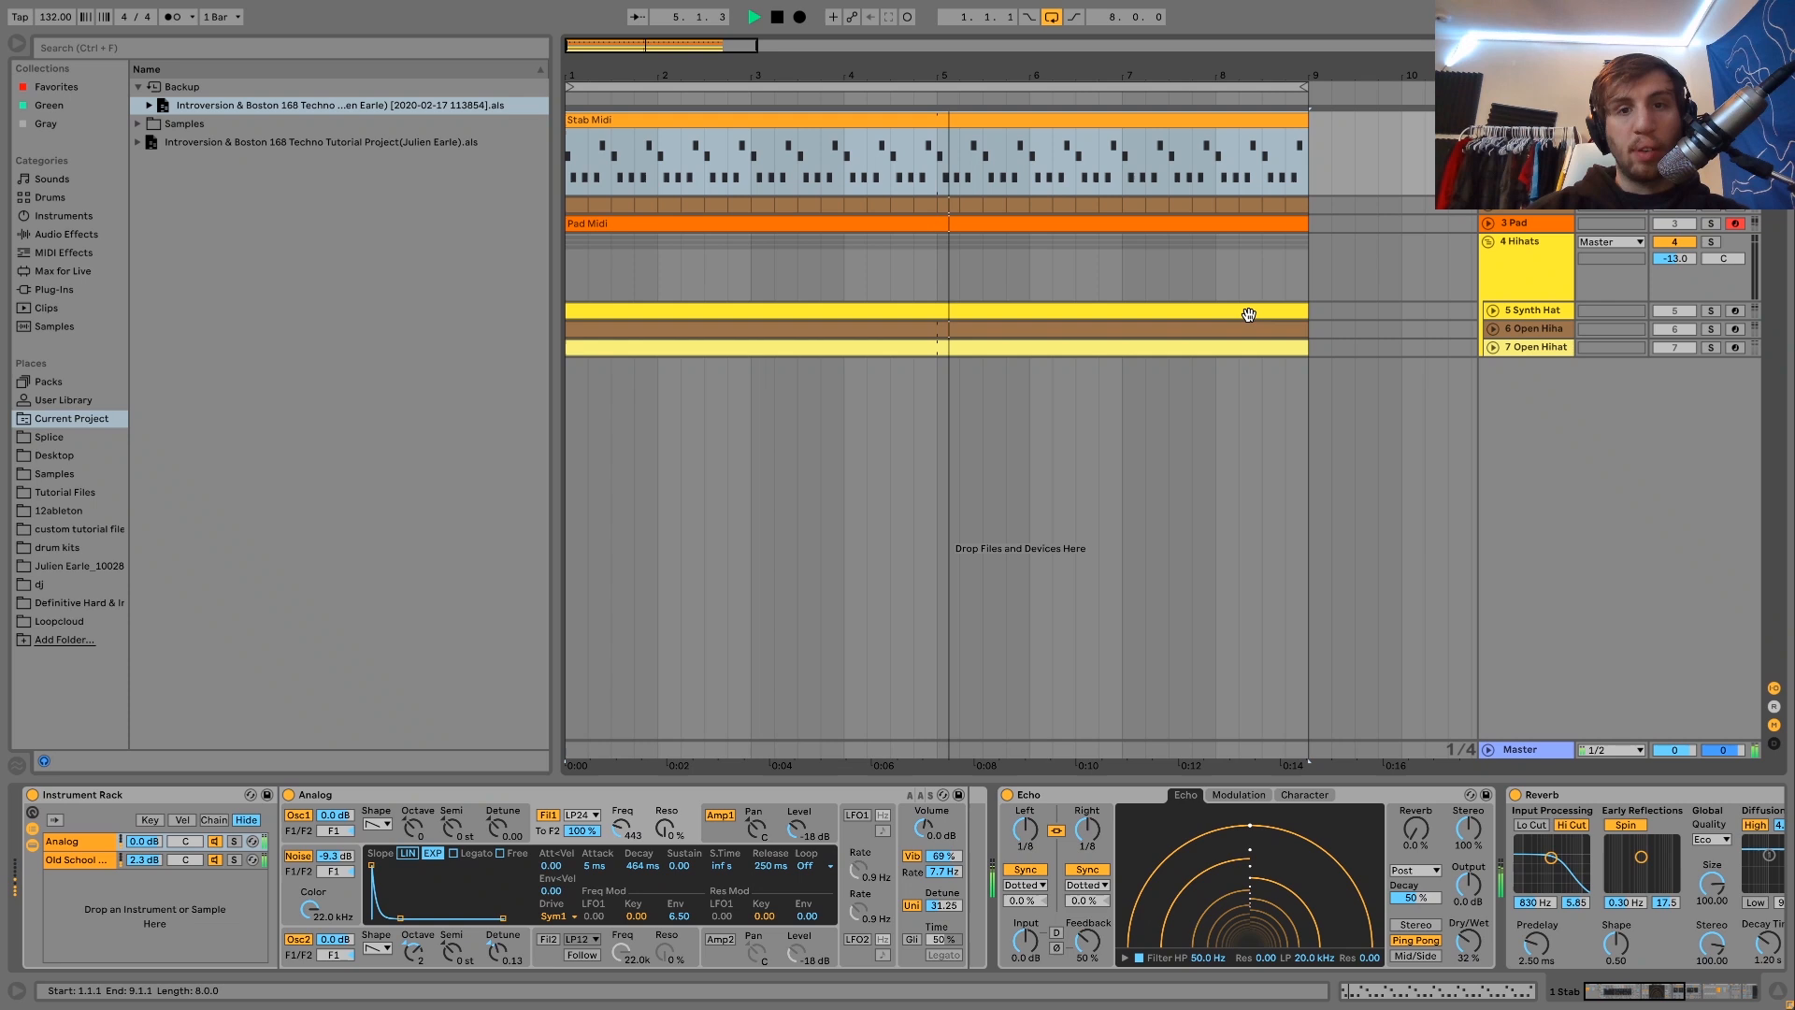
key("space")
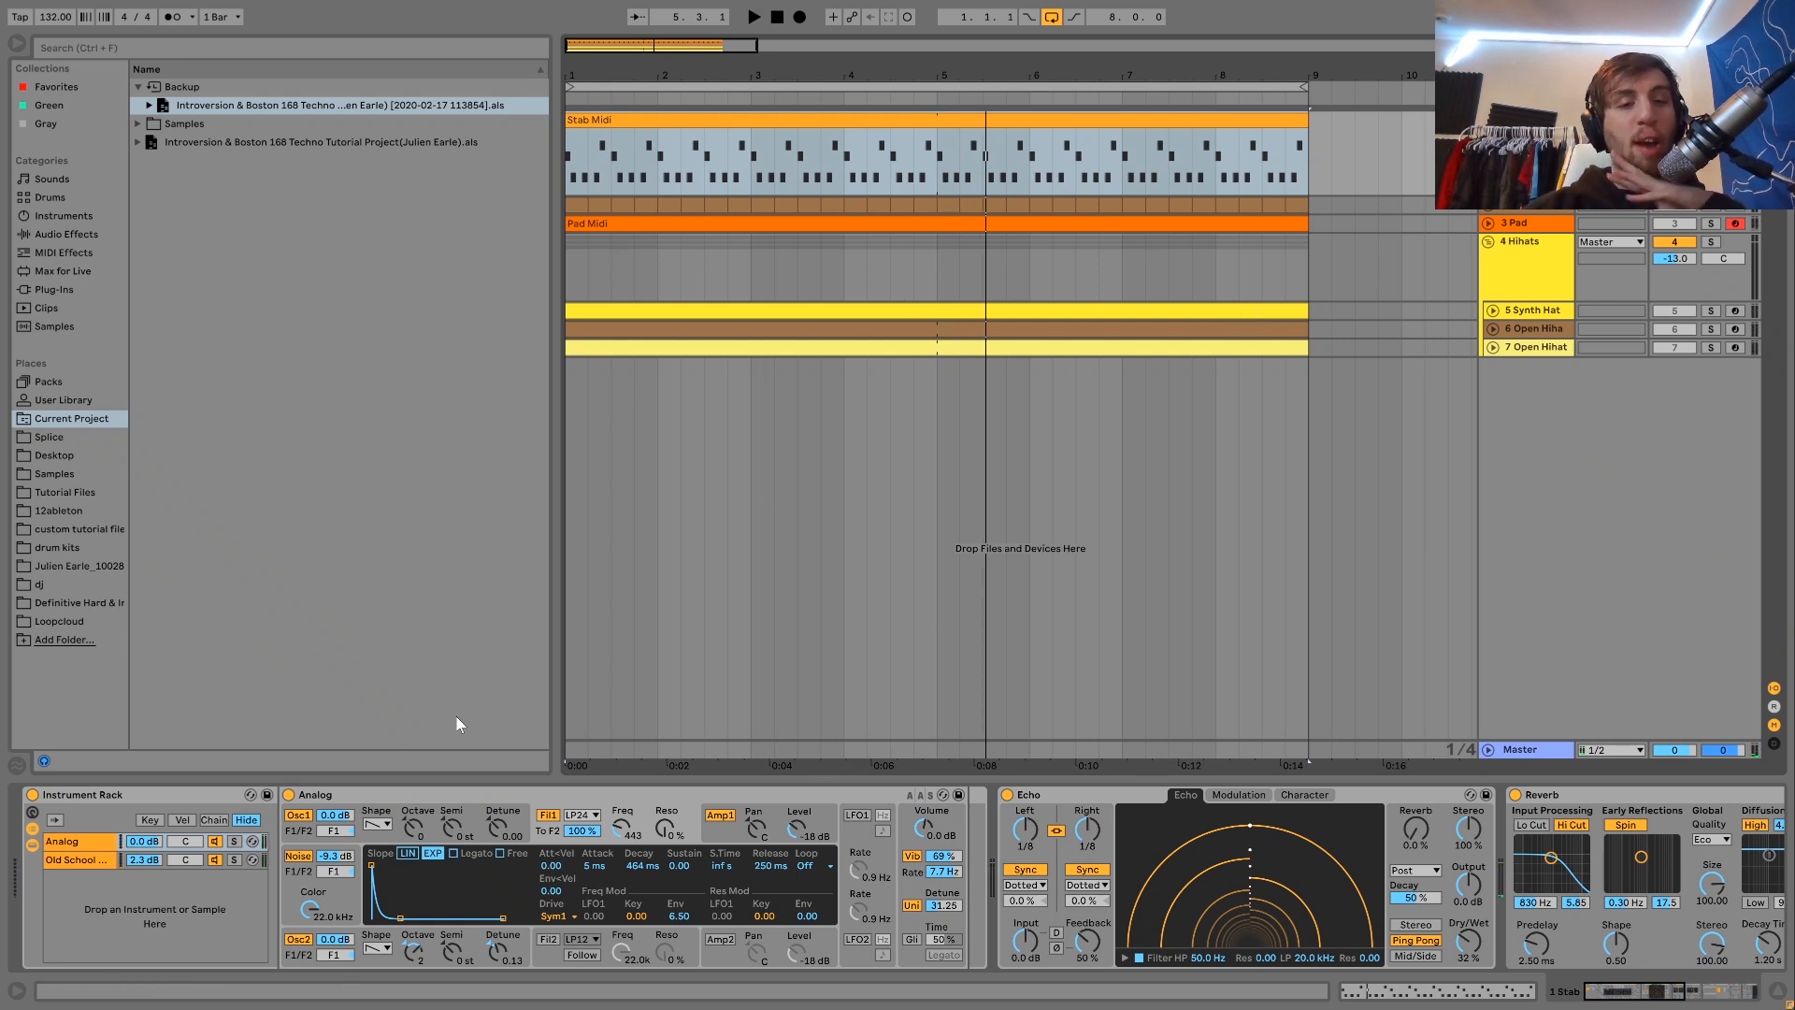
Step: Compare the Instrument Rack layers during playback by soloing Analog, Old School, and Analog again
key("space")
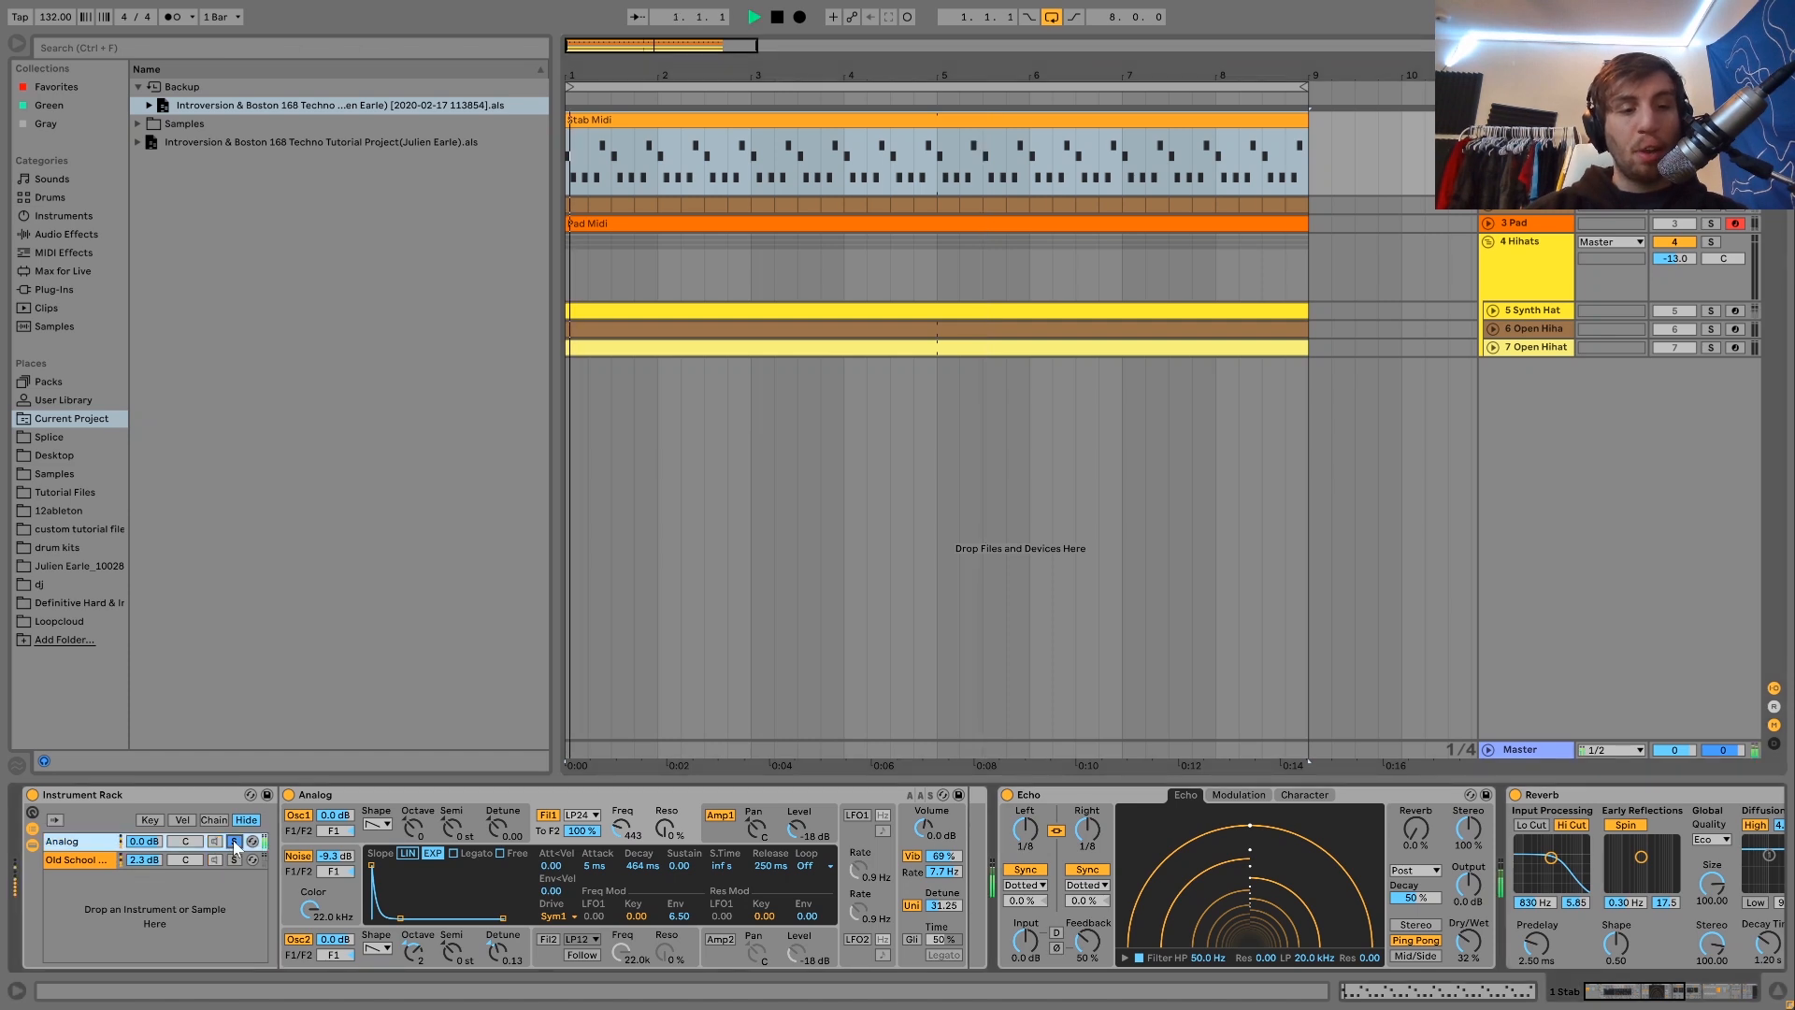
left_click(234, 859)
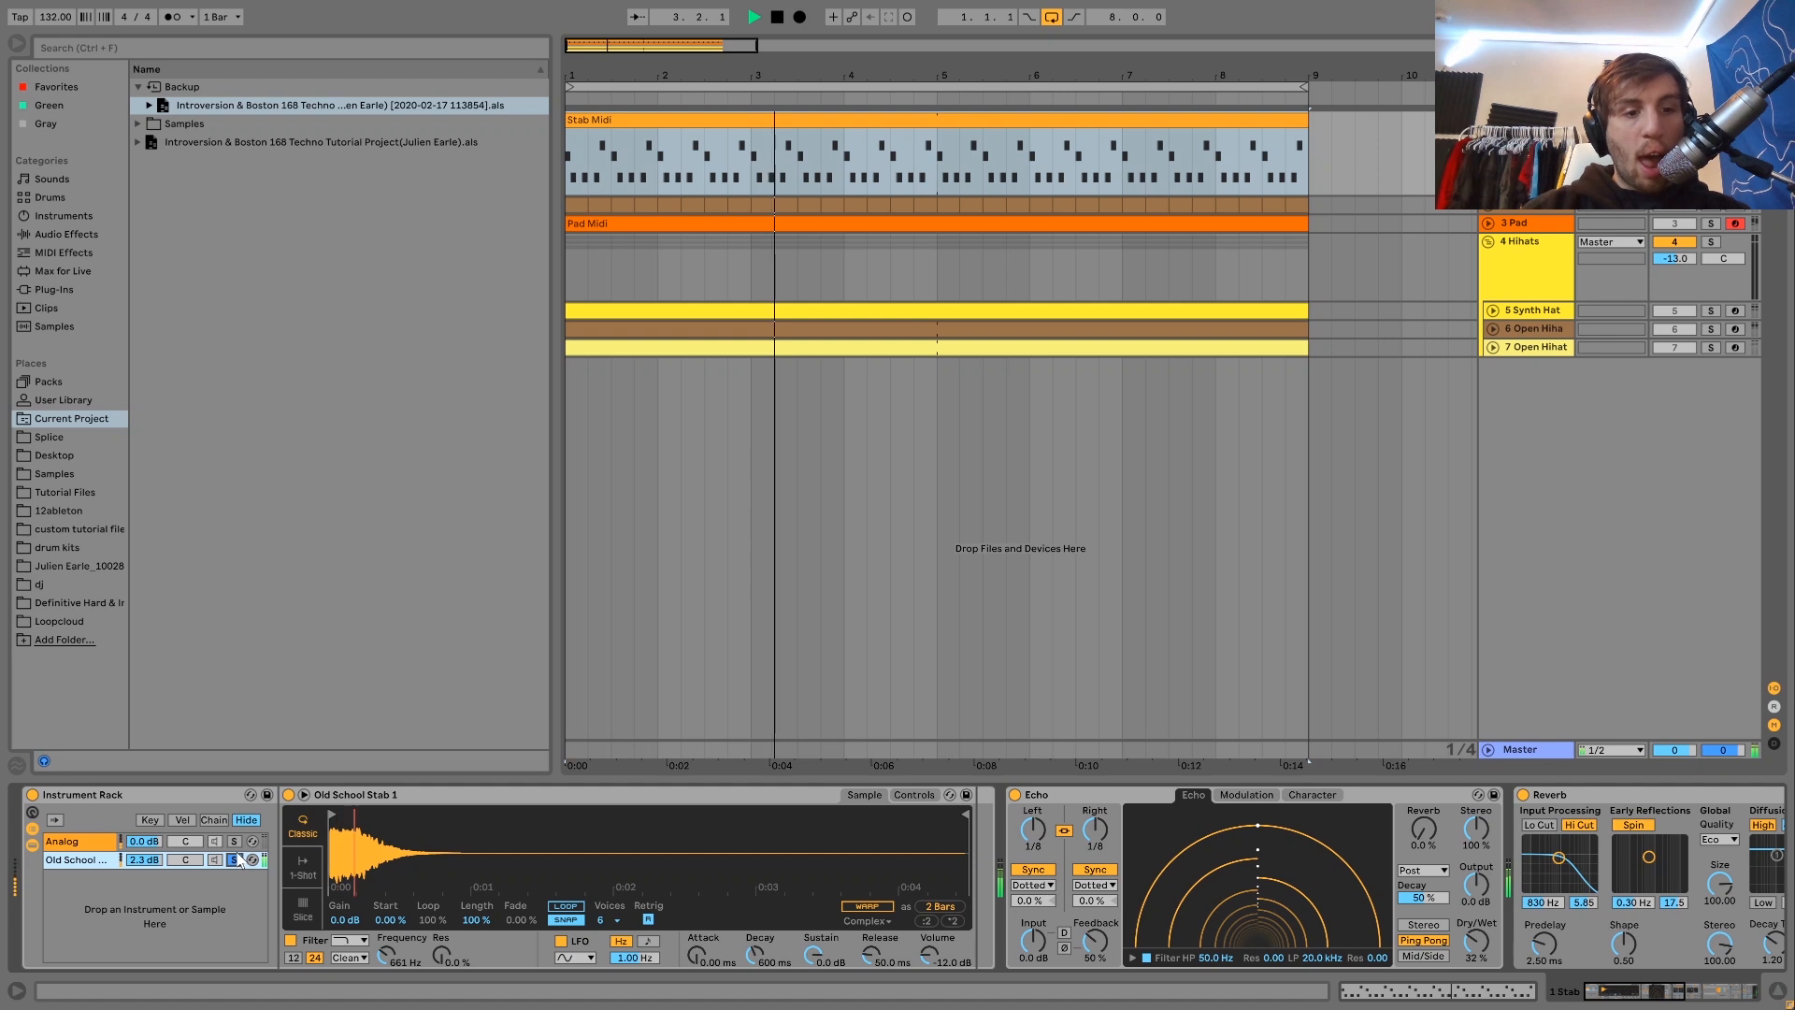
left_click(235, 841)
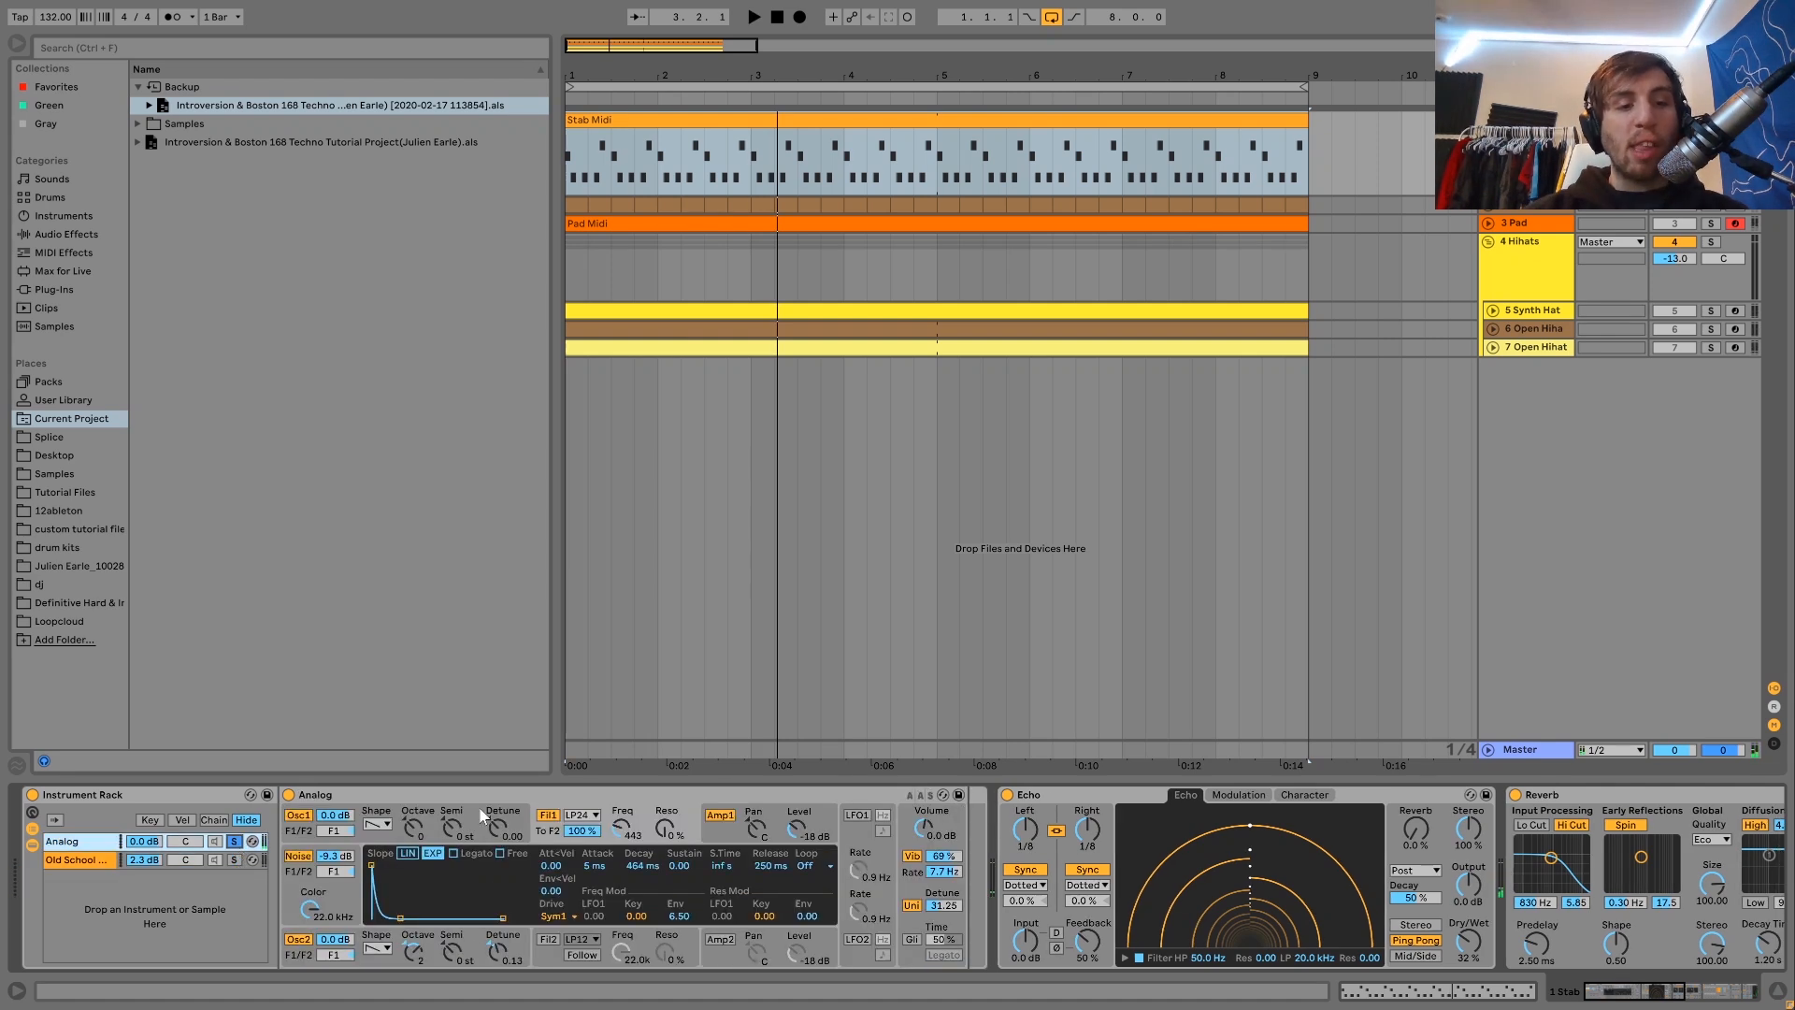
Step: Listen to the soloed Analog layer and examine its filter settings and the Amp1 envelope
key("space")
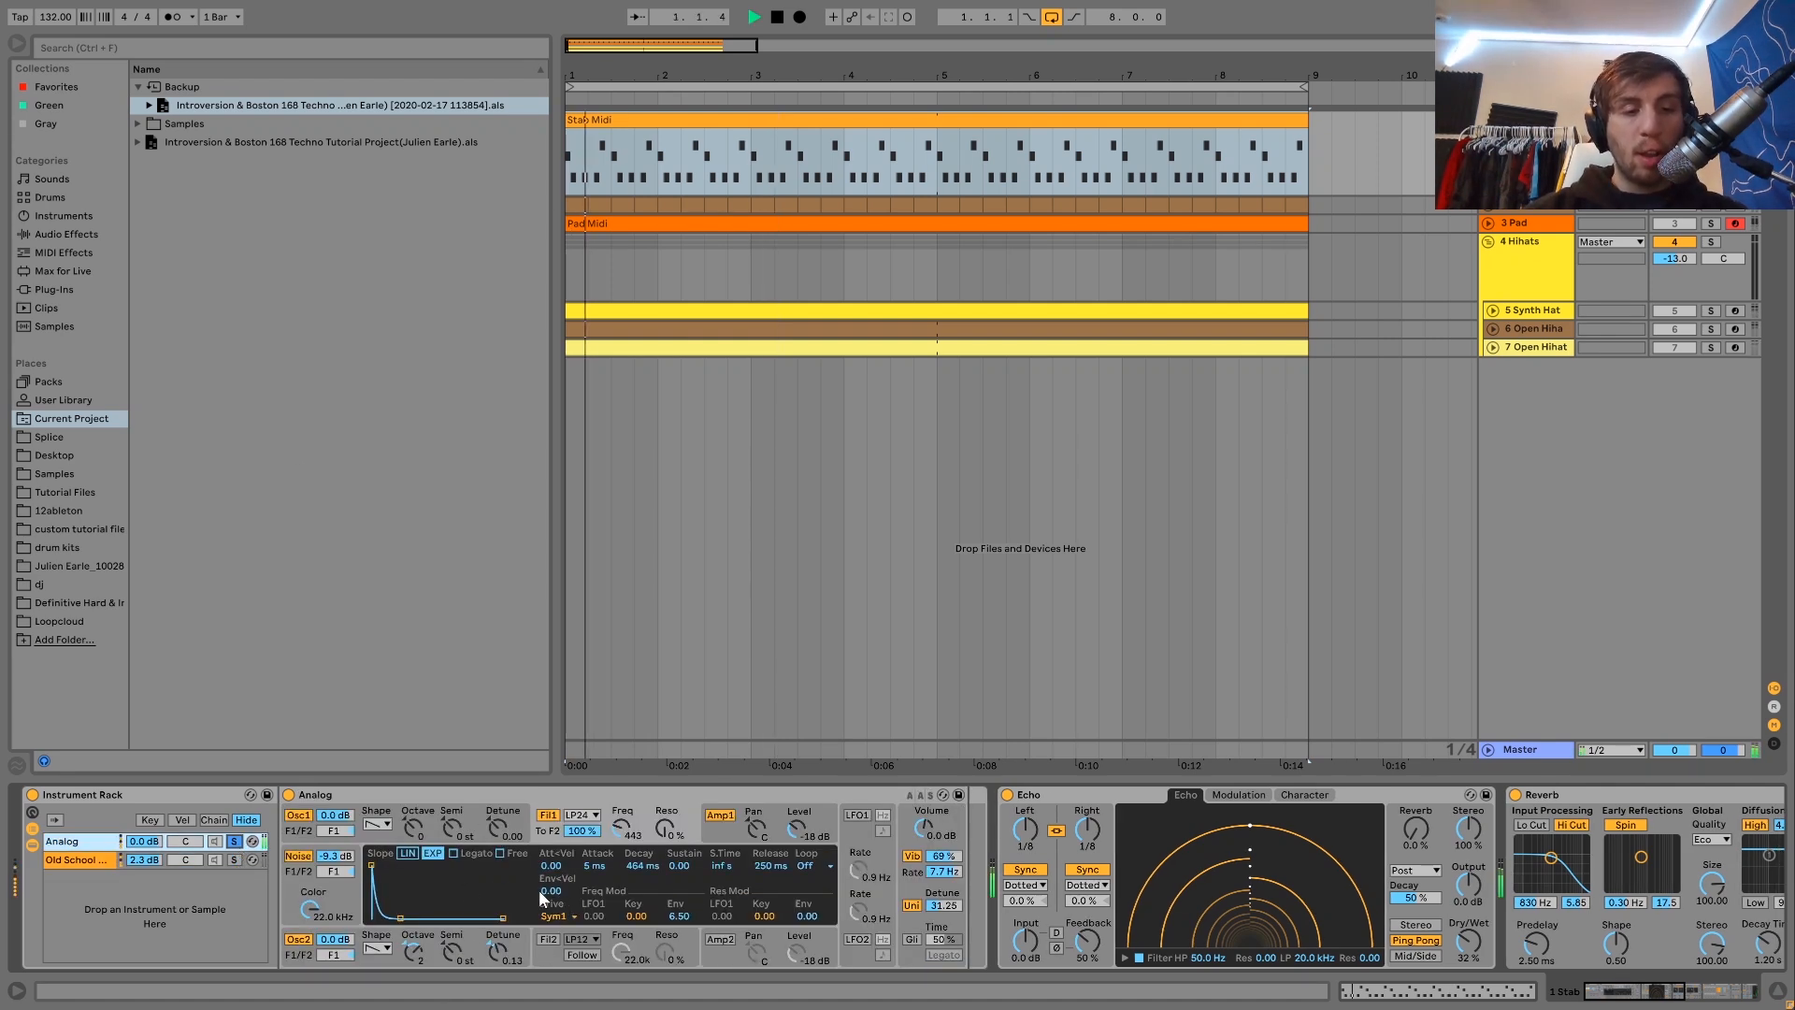
key("space")
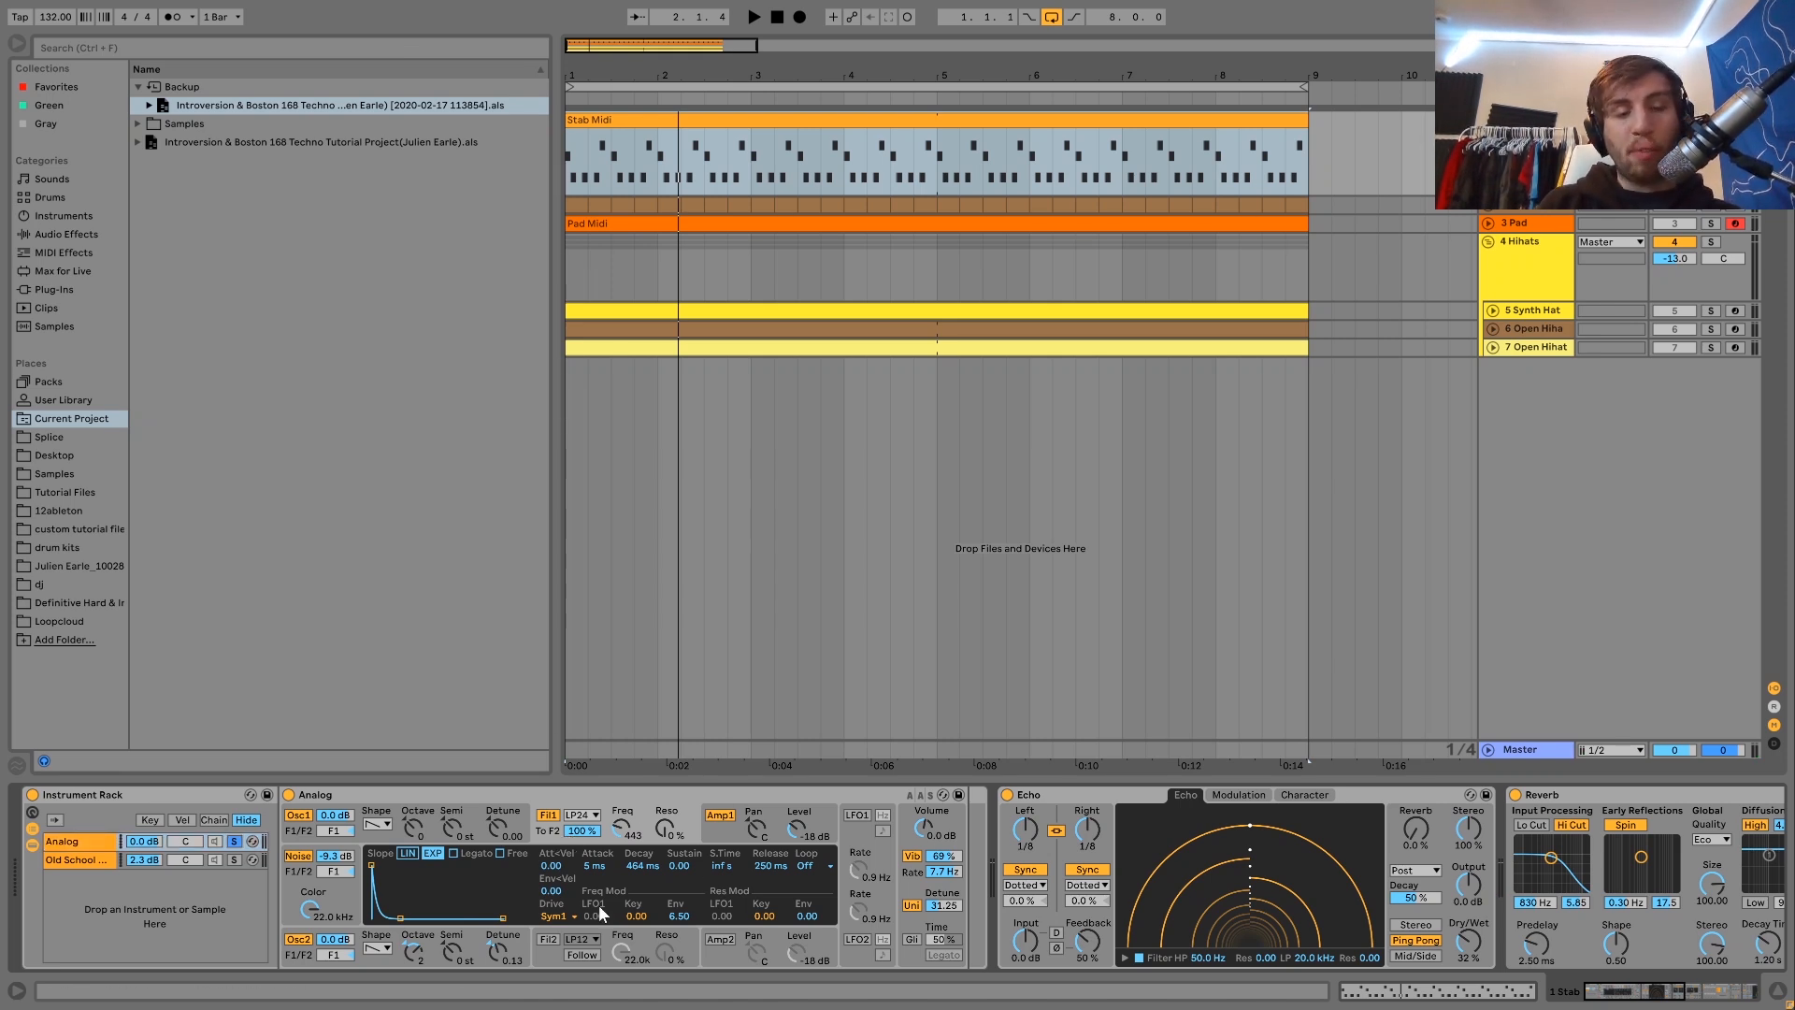
key("space")
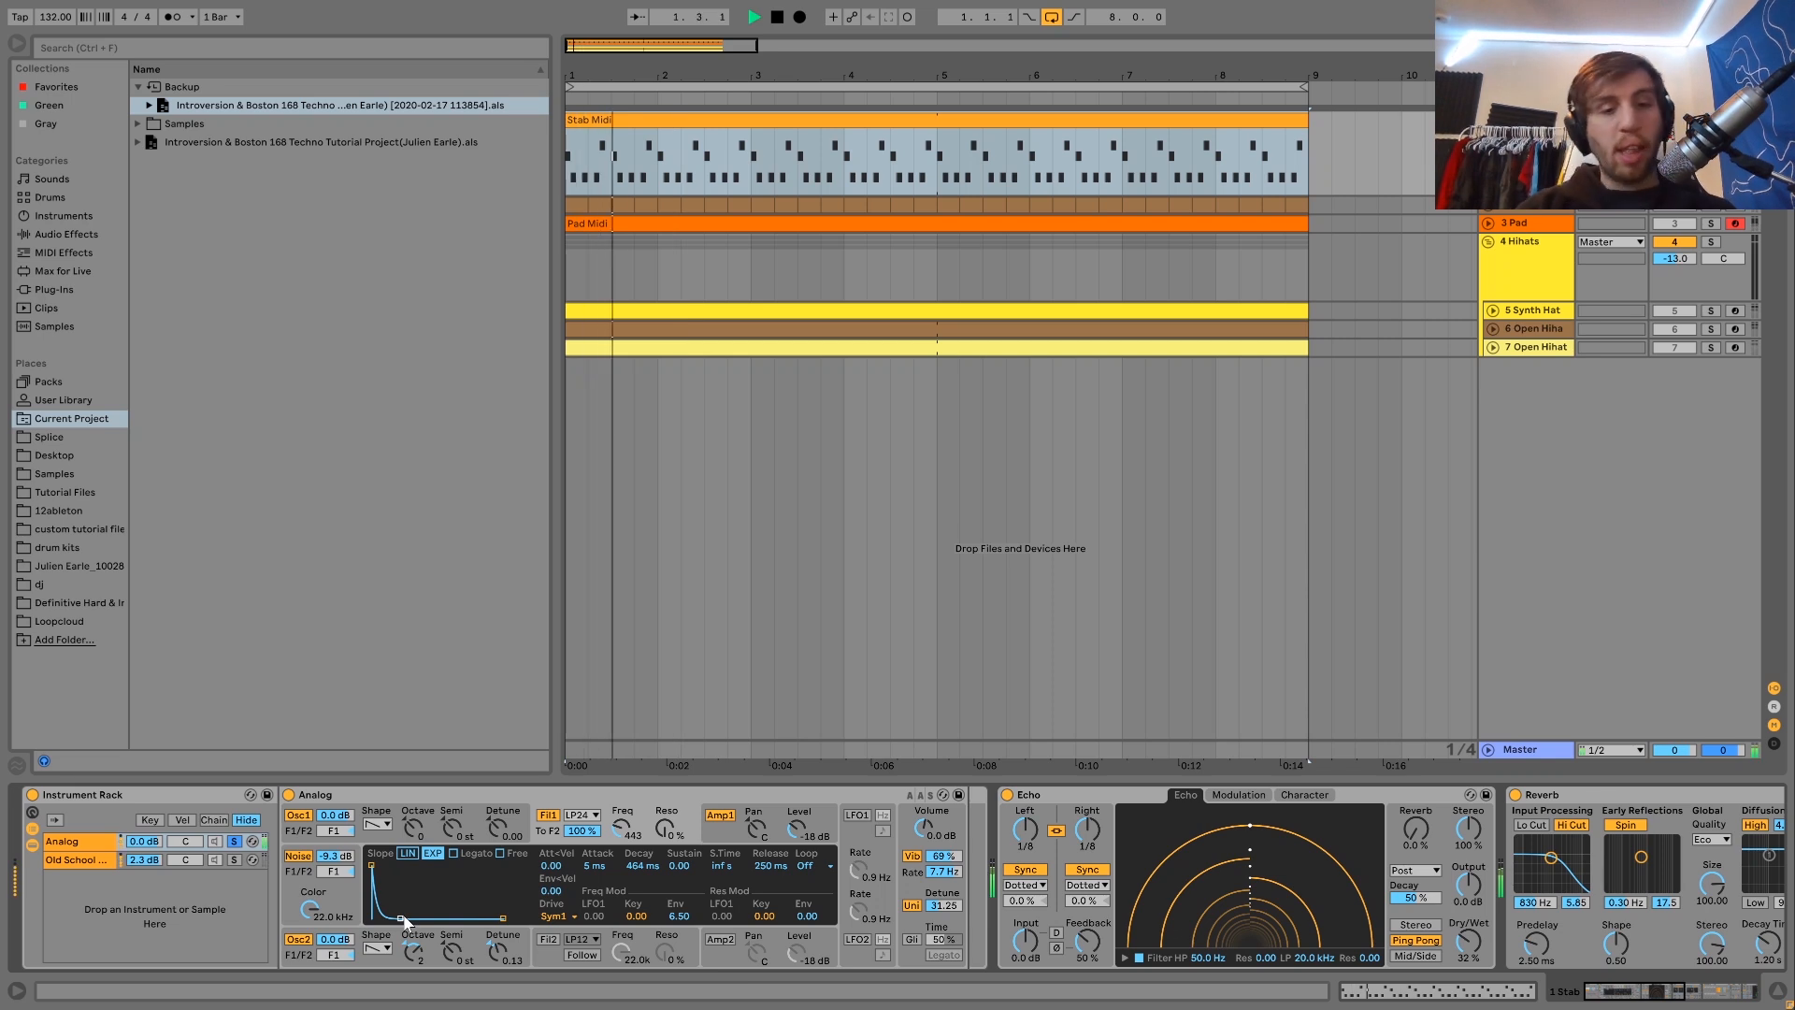
left_click(722, 834)
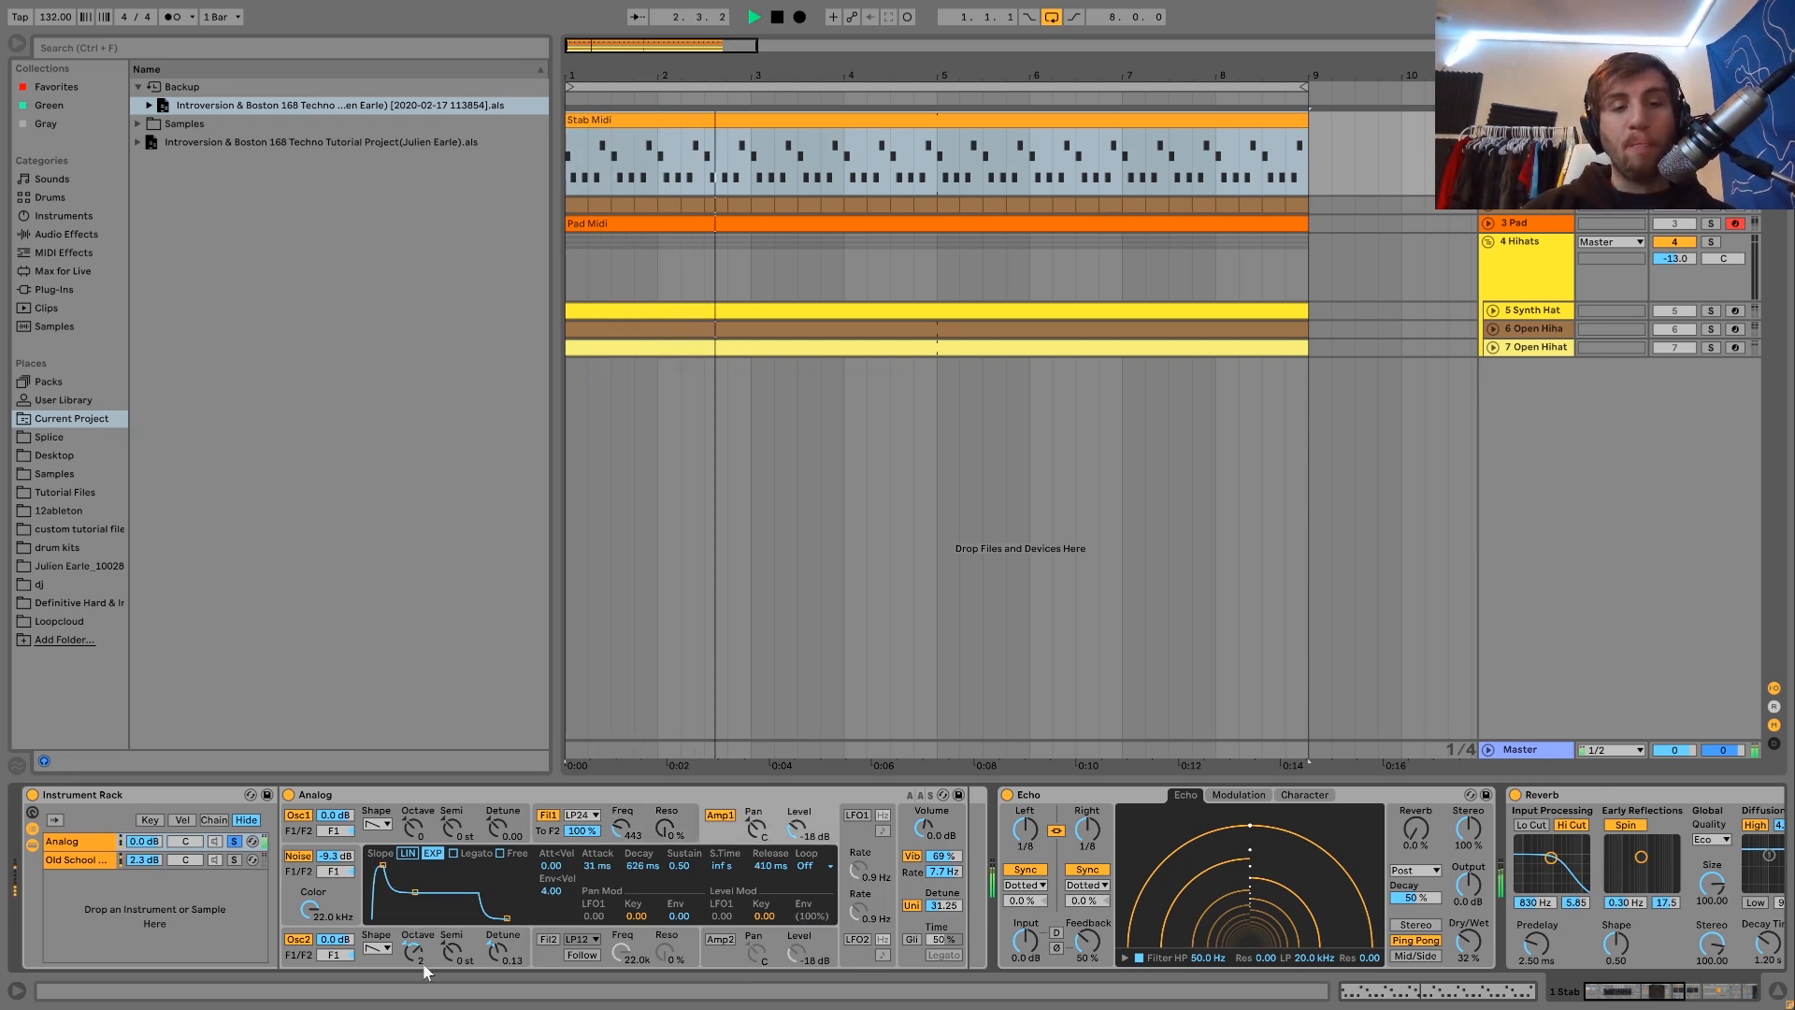
key("space")
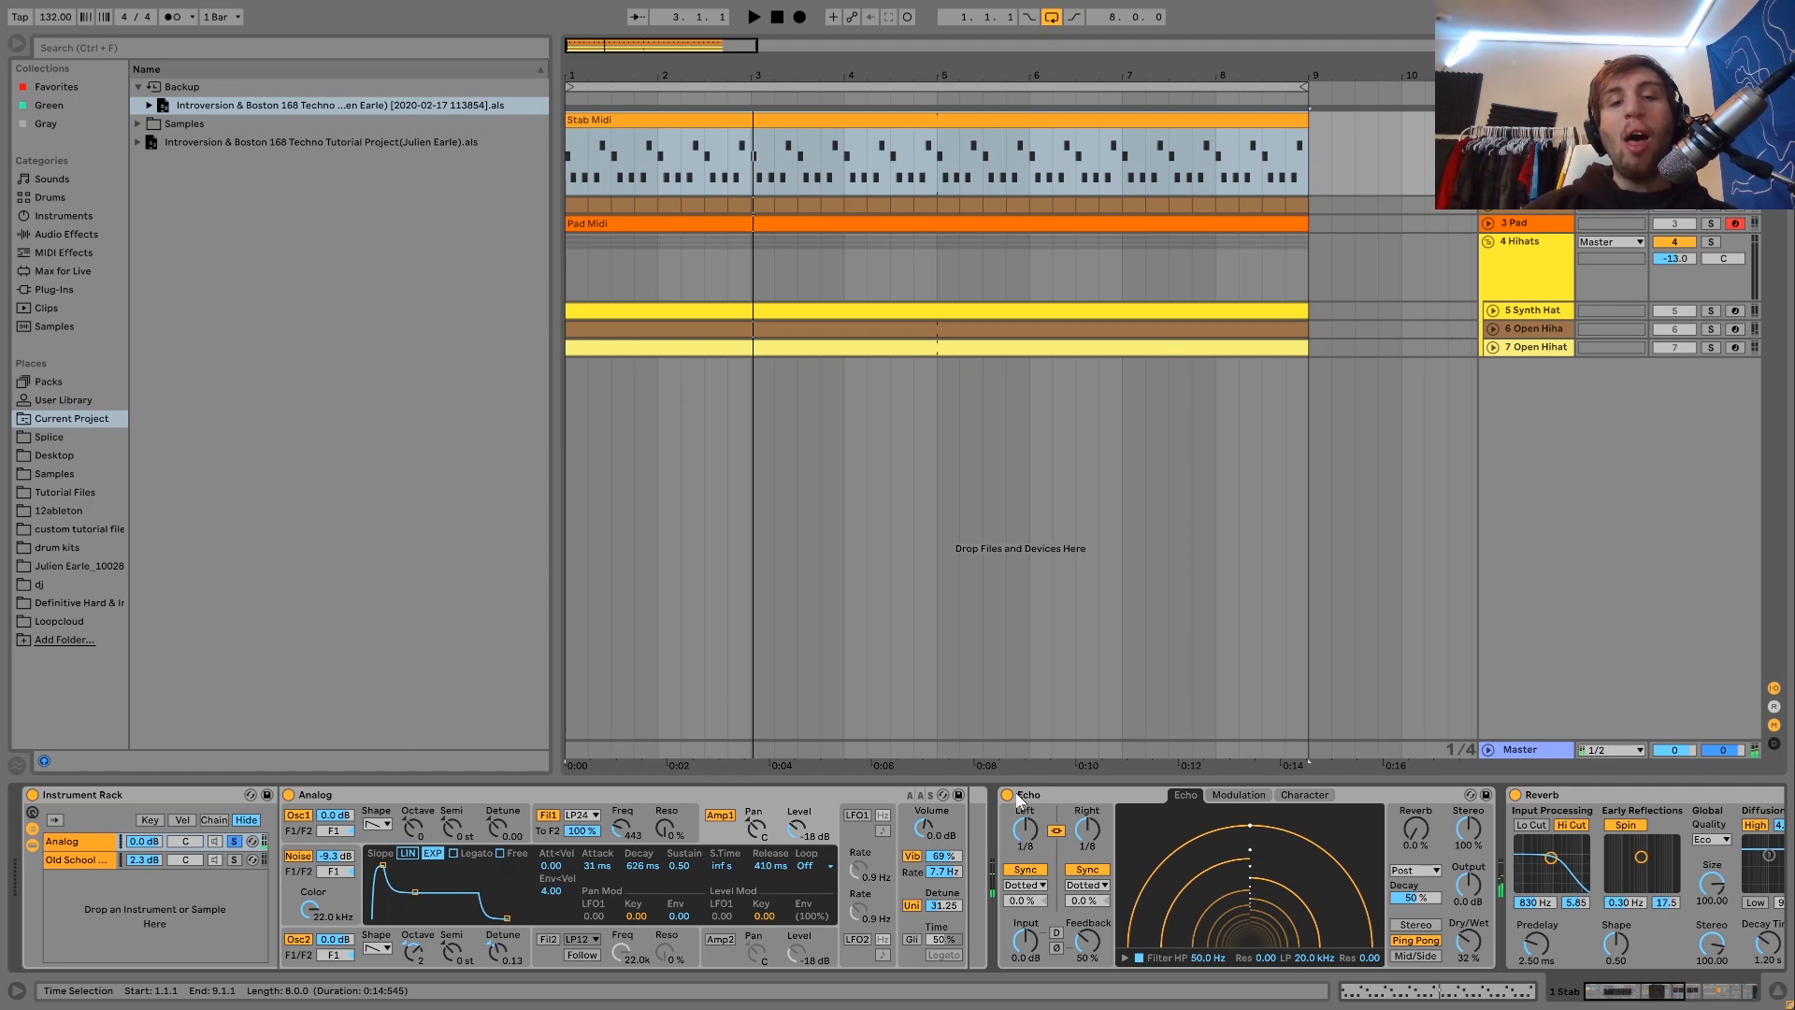
Step: Show Analog's global vibrato and unison settings and audition the layer with them
left_click(926, 903)
key("space")
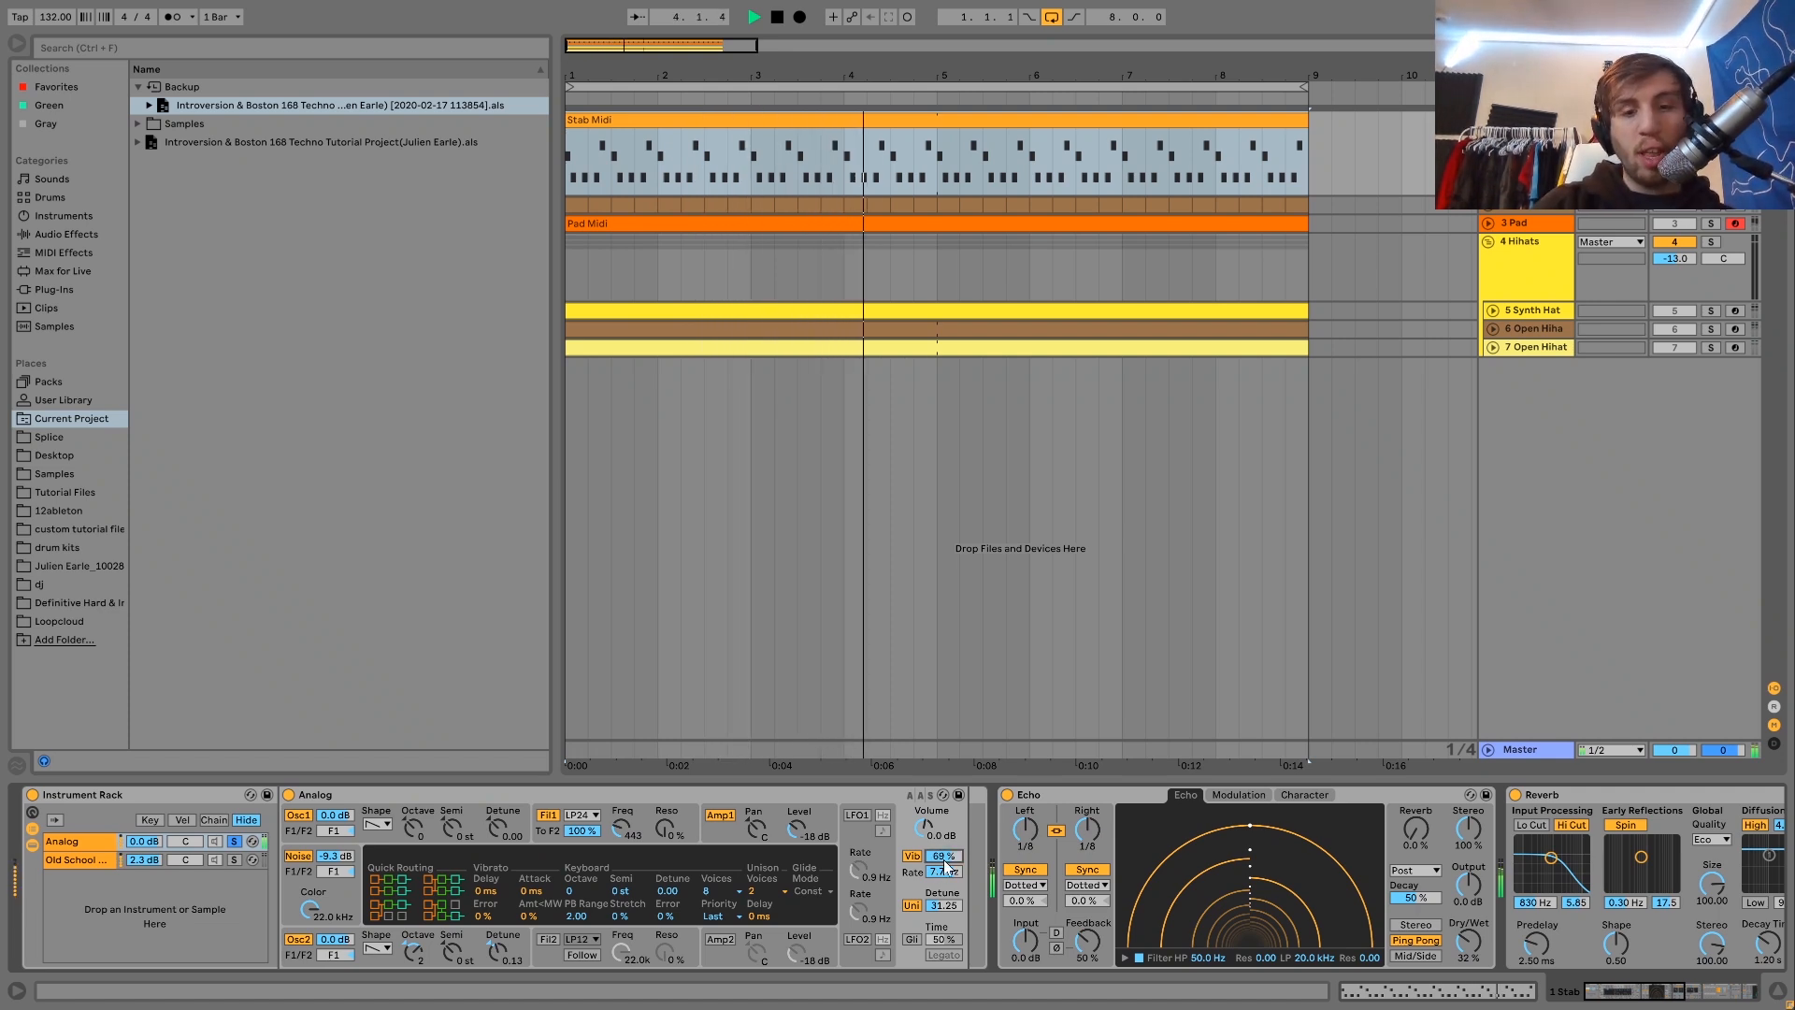
key("space")
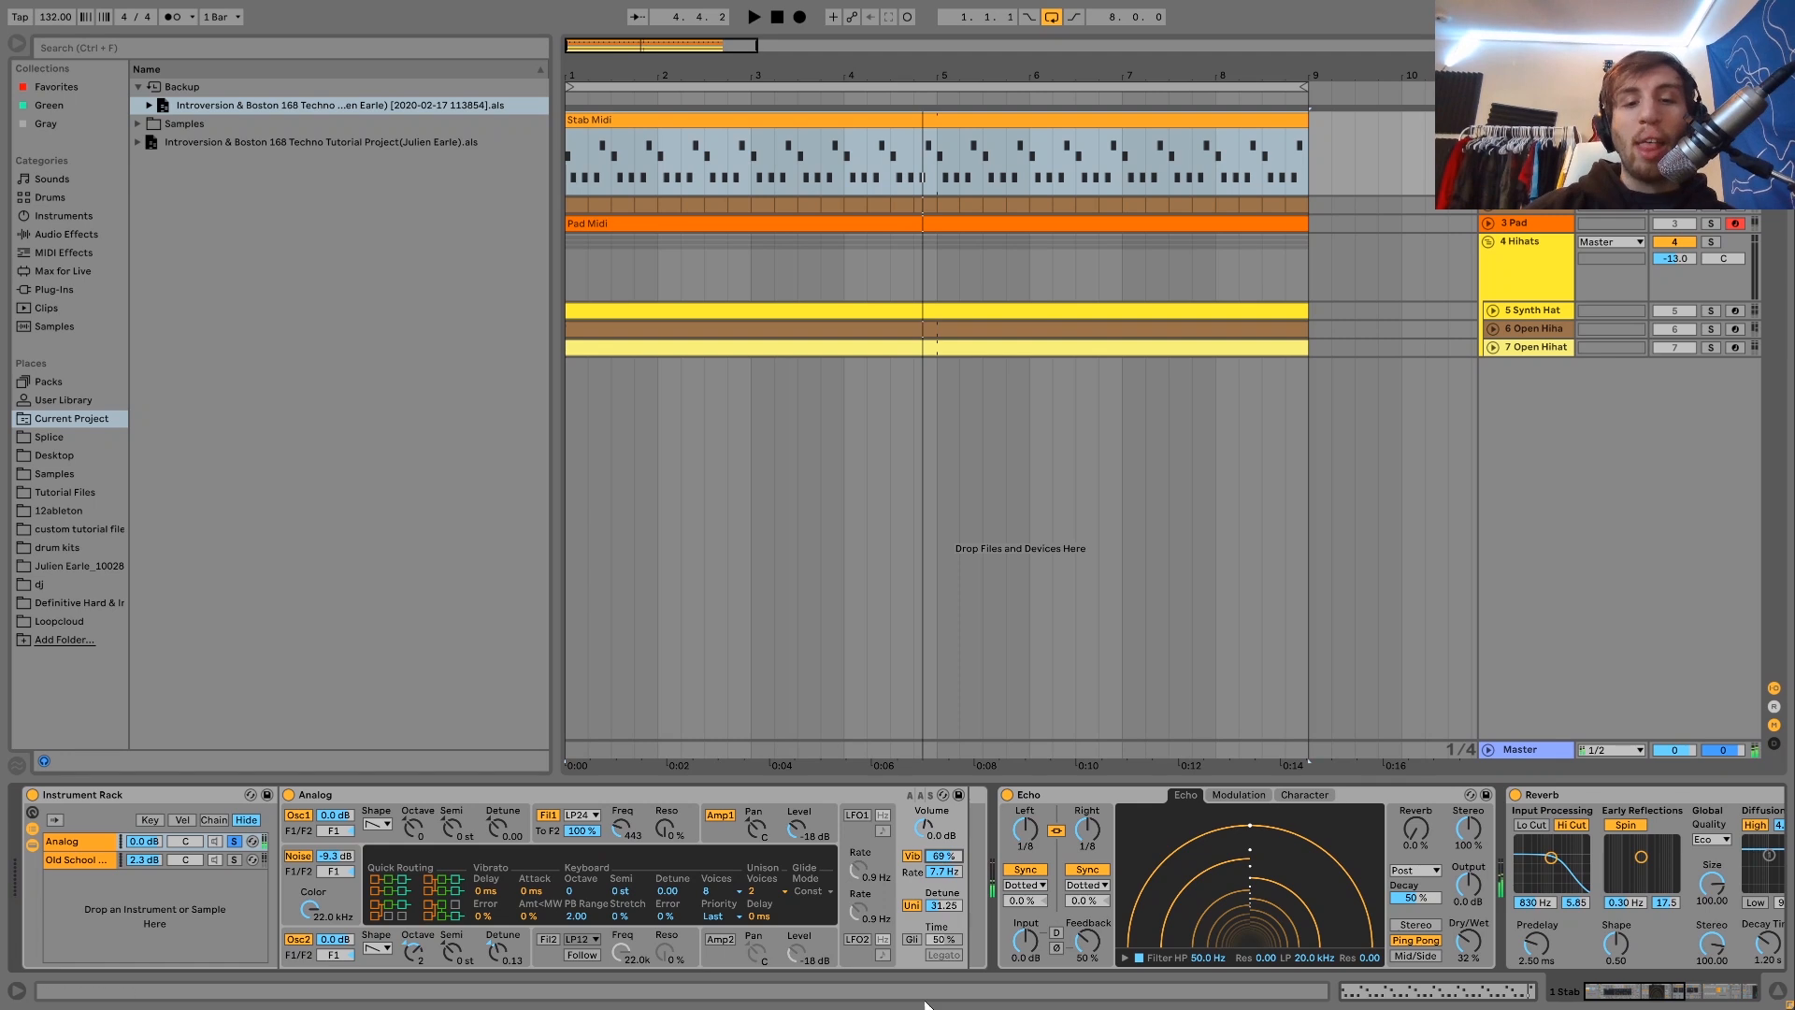
Step: Solo the Old School chain, audition it, and show the sampler's Controls view
left_click(237, 860)
key("space")
key("space")
key("space")
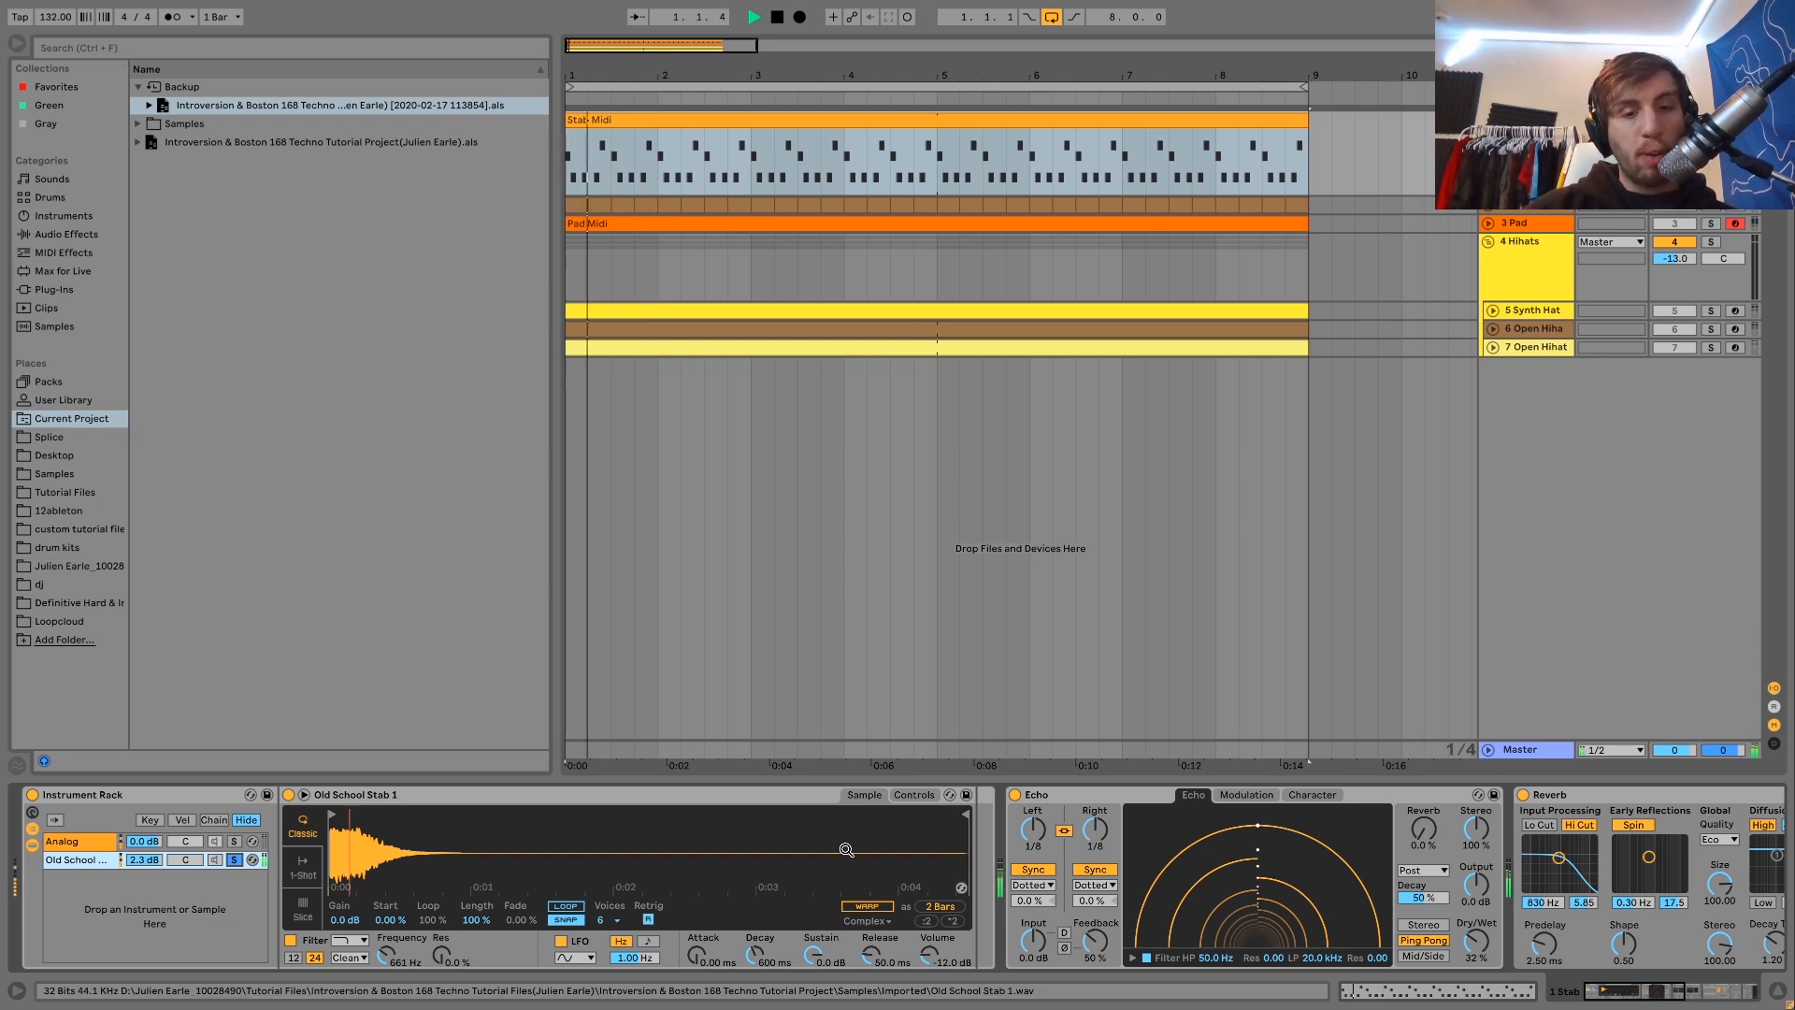
left_click(905, 793)
key("space")
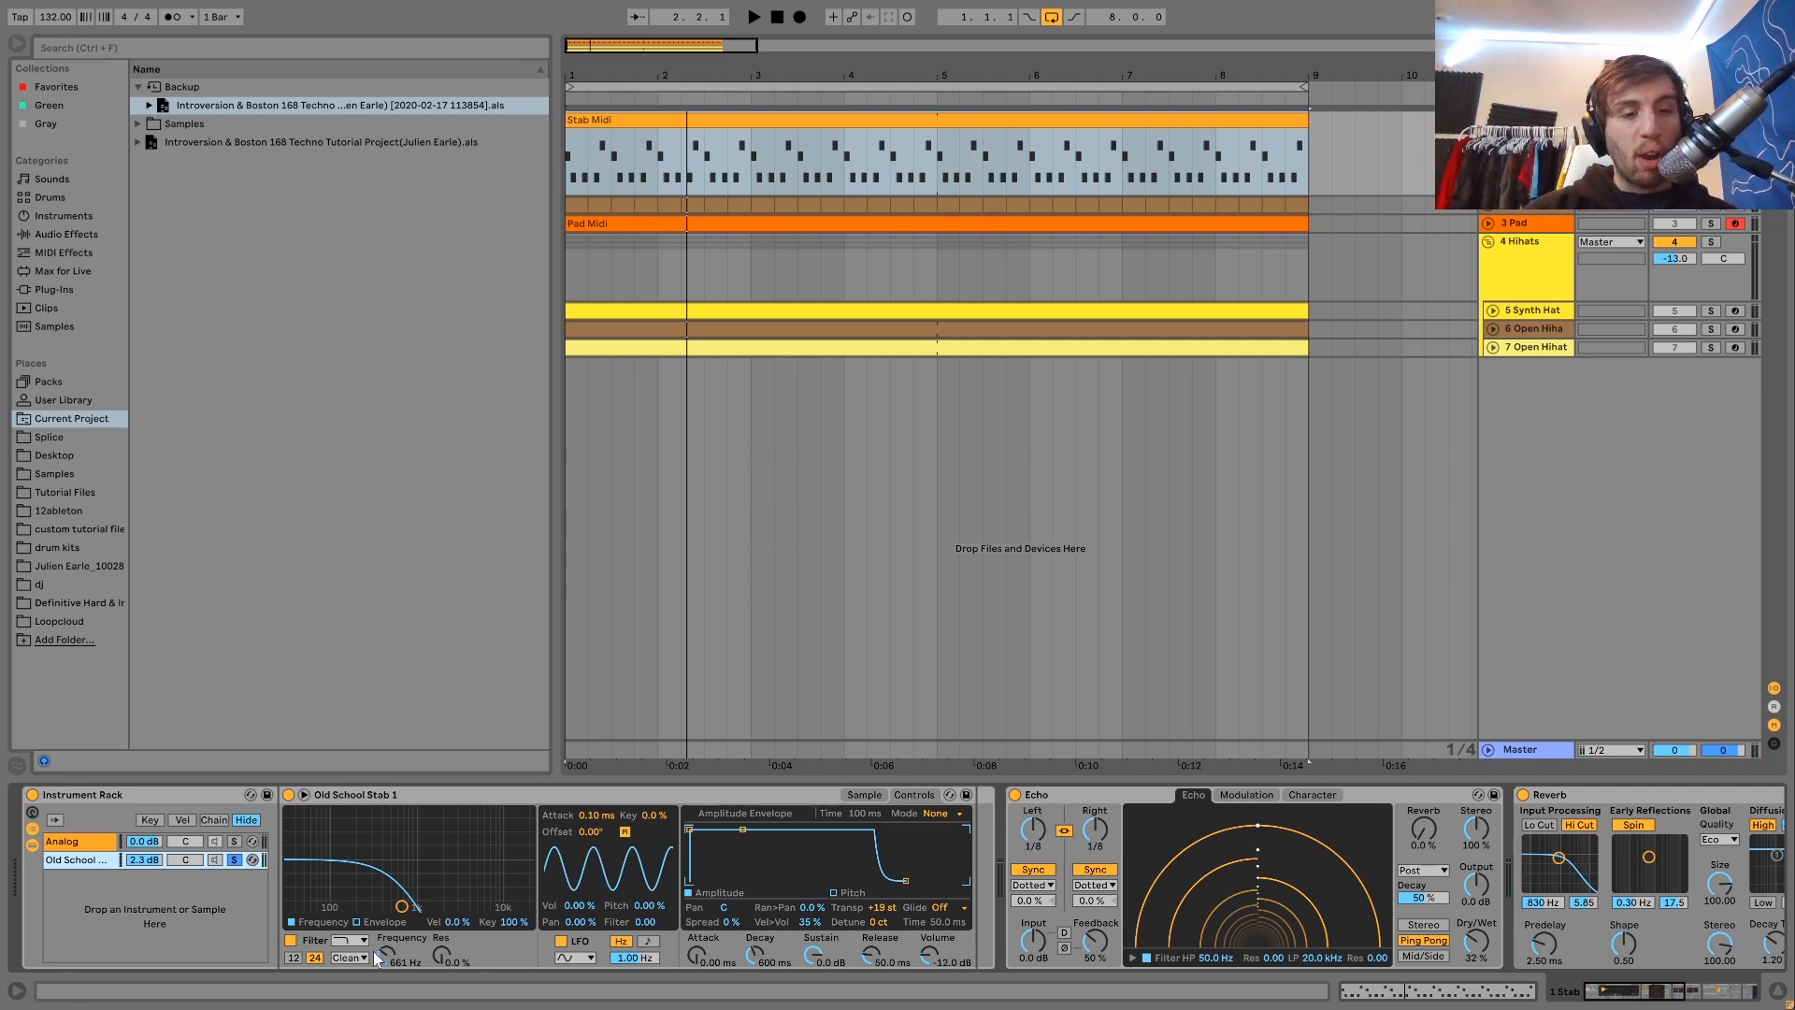
Step: Display the Old School Stab 1 filter envelope and compare the soloed sound with its filter off and on
left_click(371, 924)
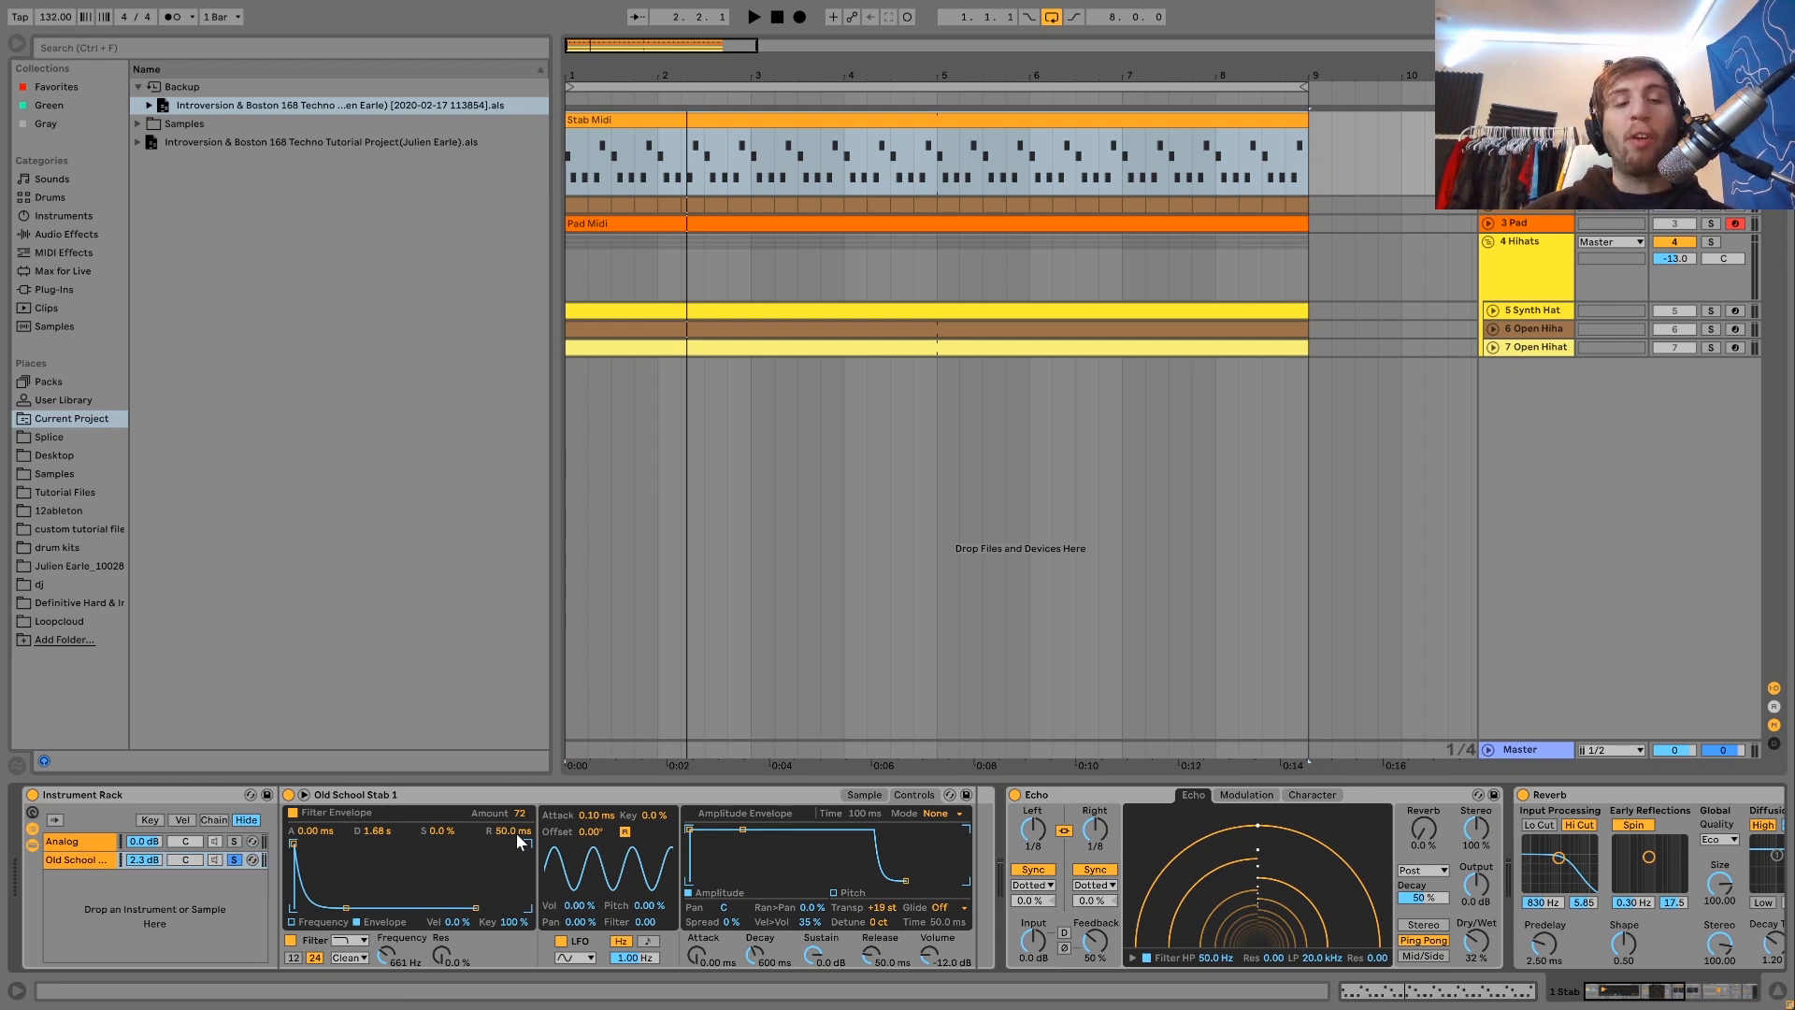
key("space")
left_click(290, 941)
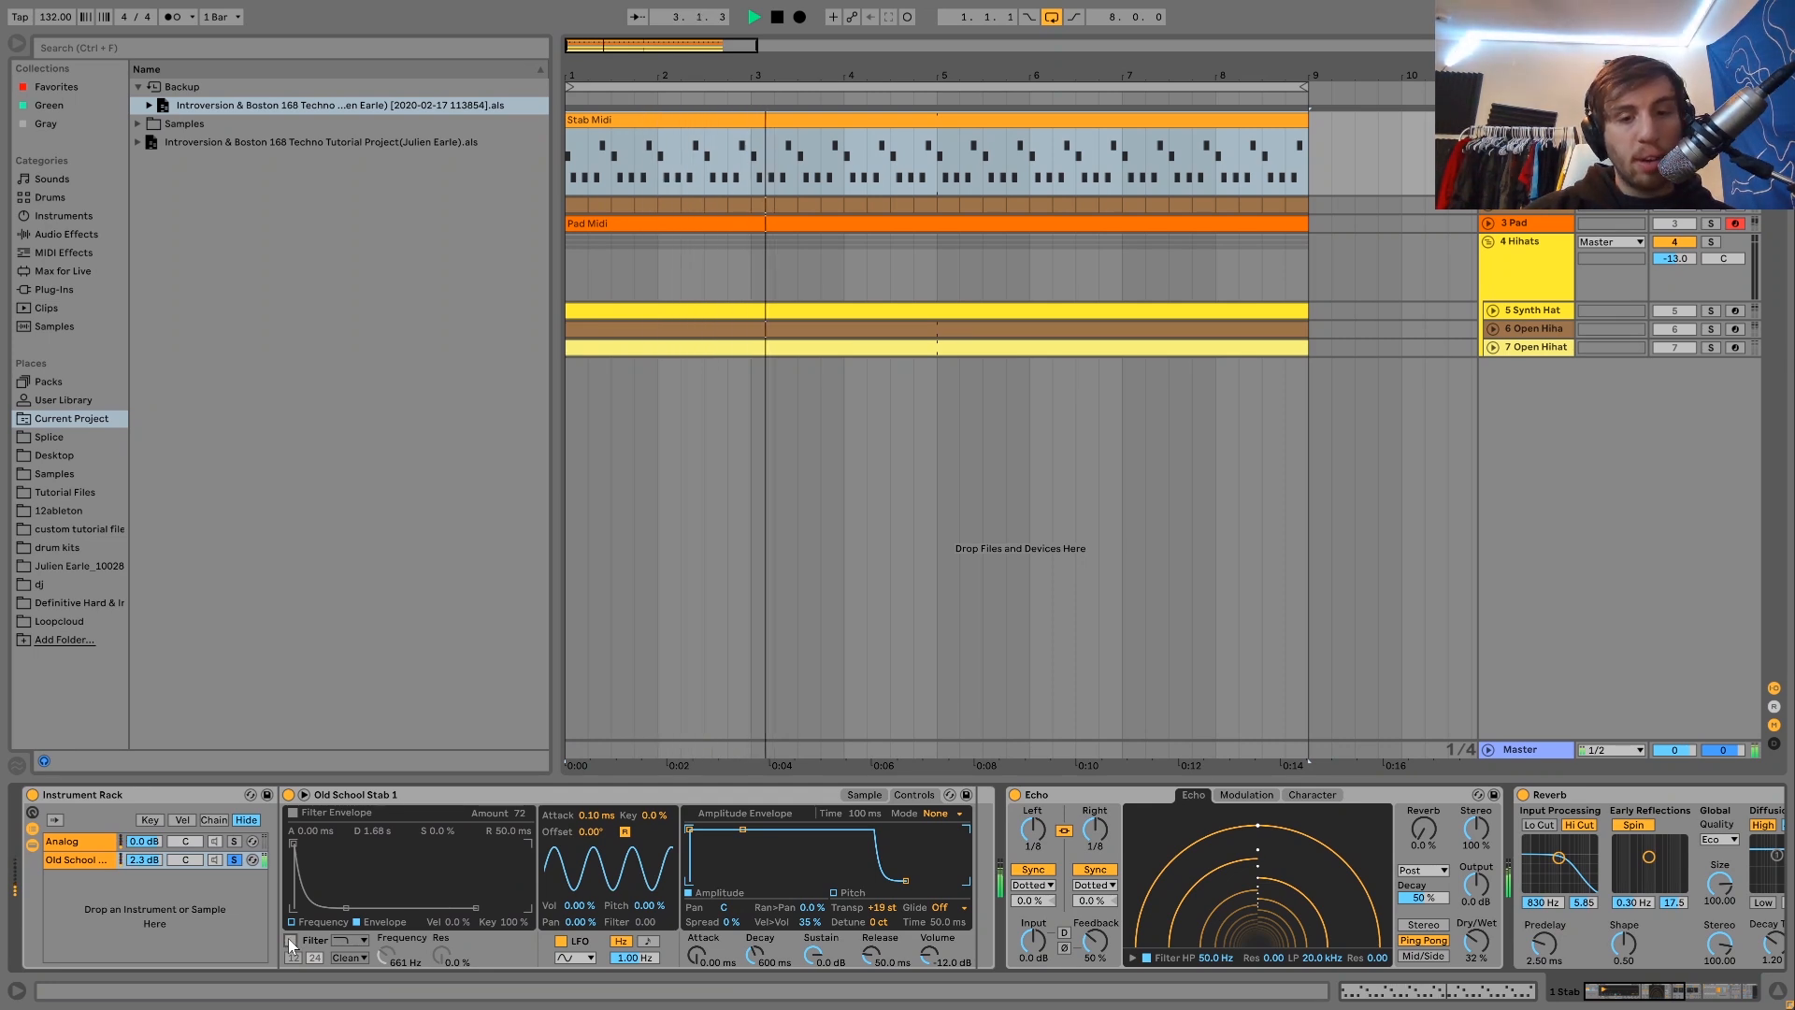
left_click(290, 940)
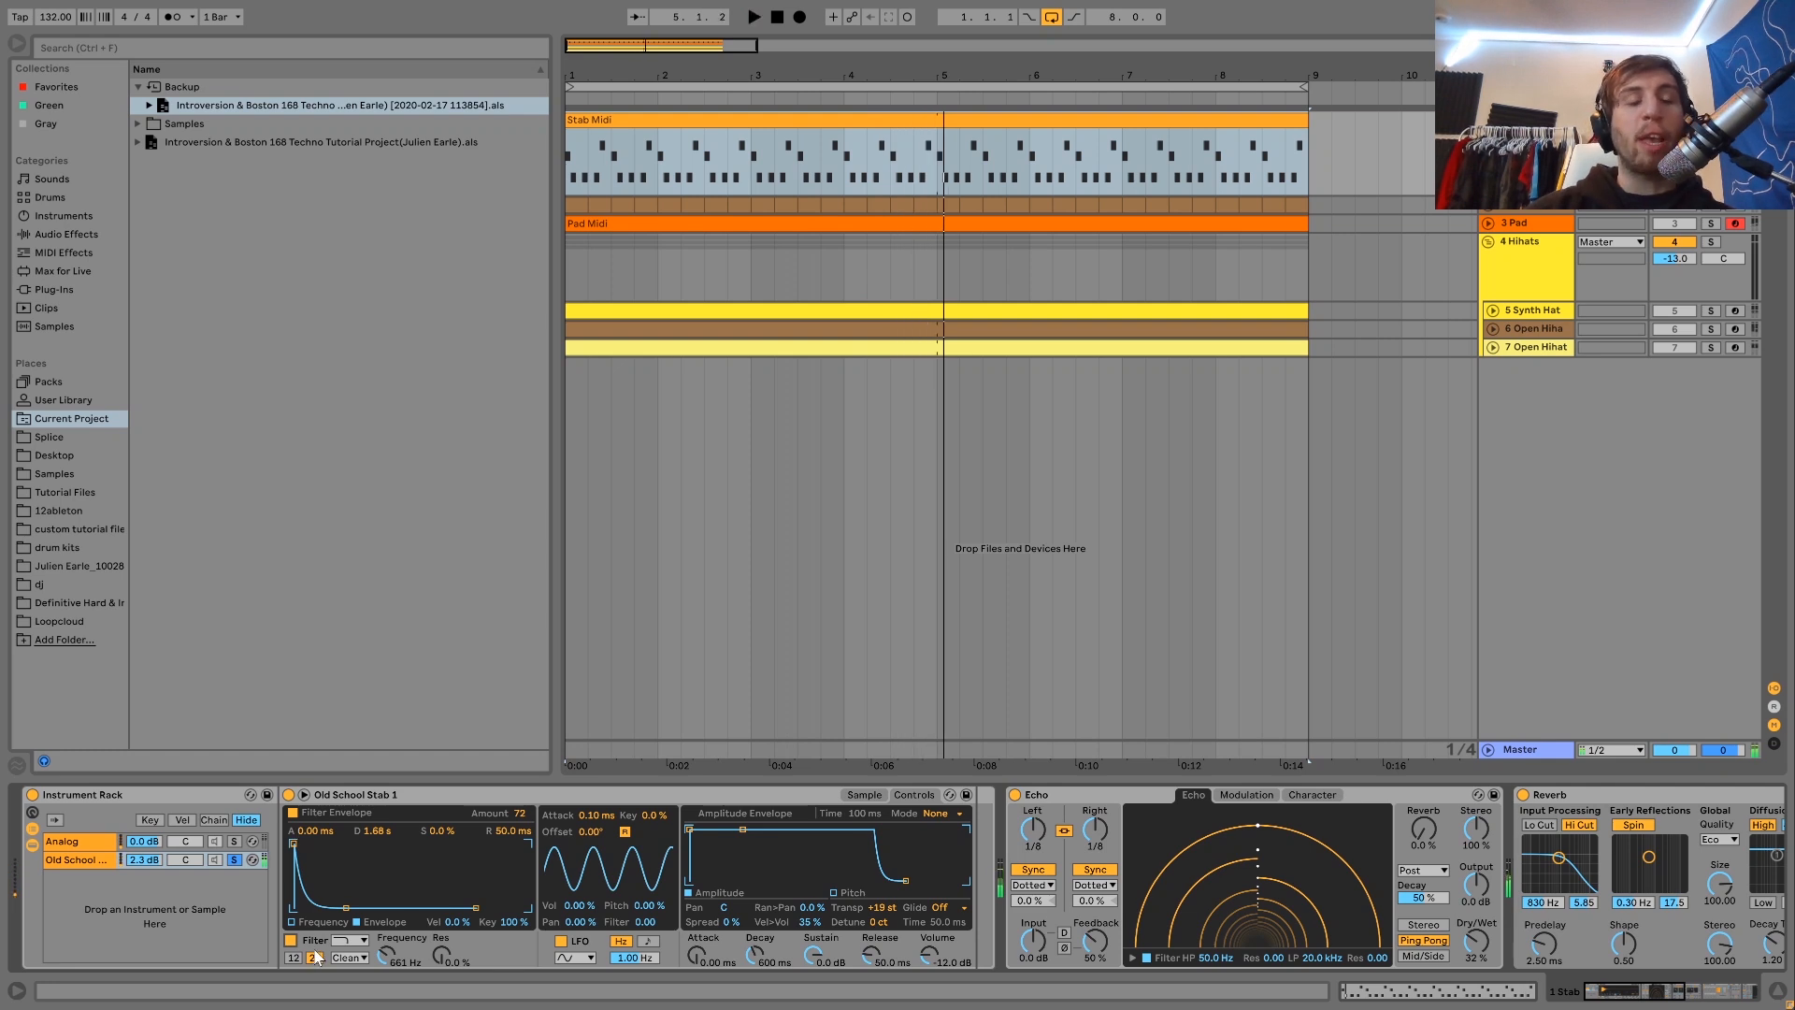
key("space")
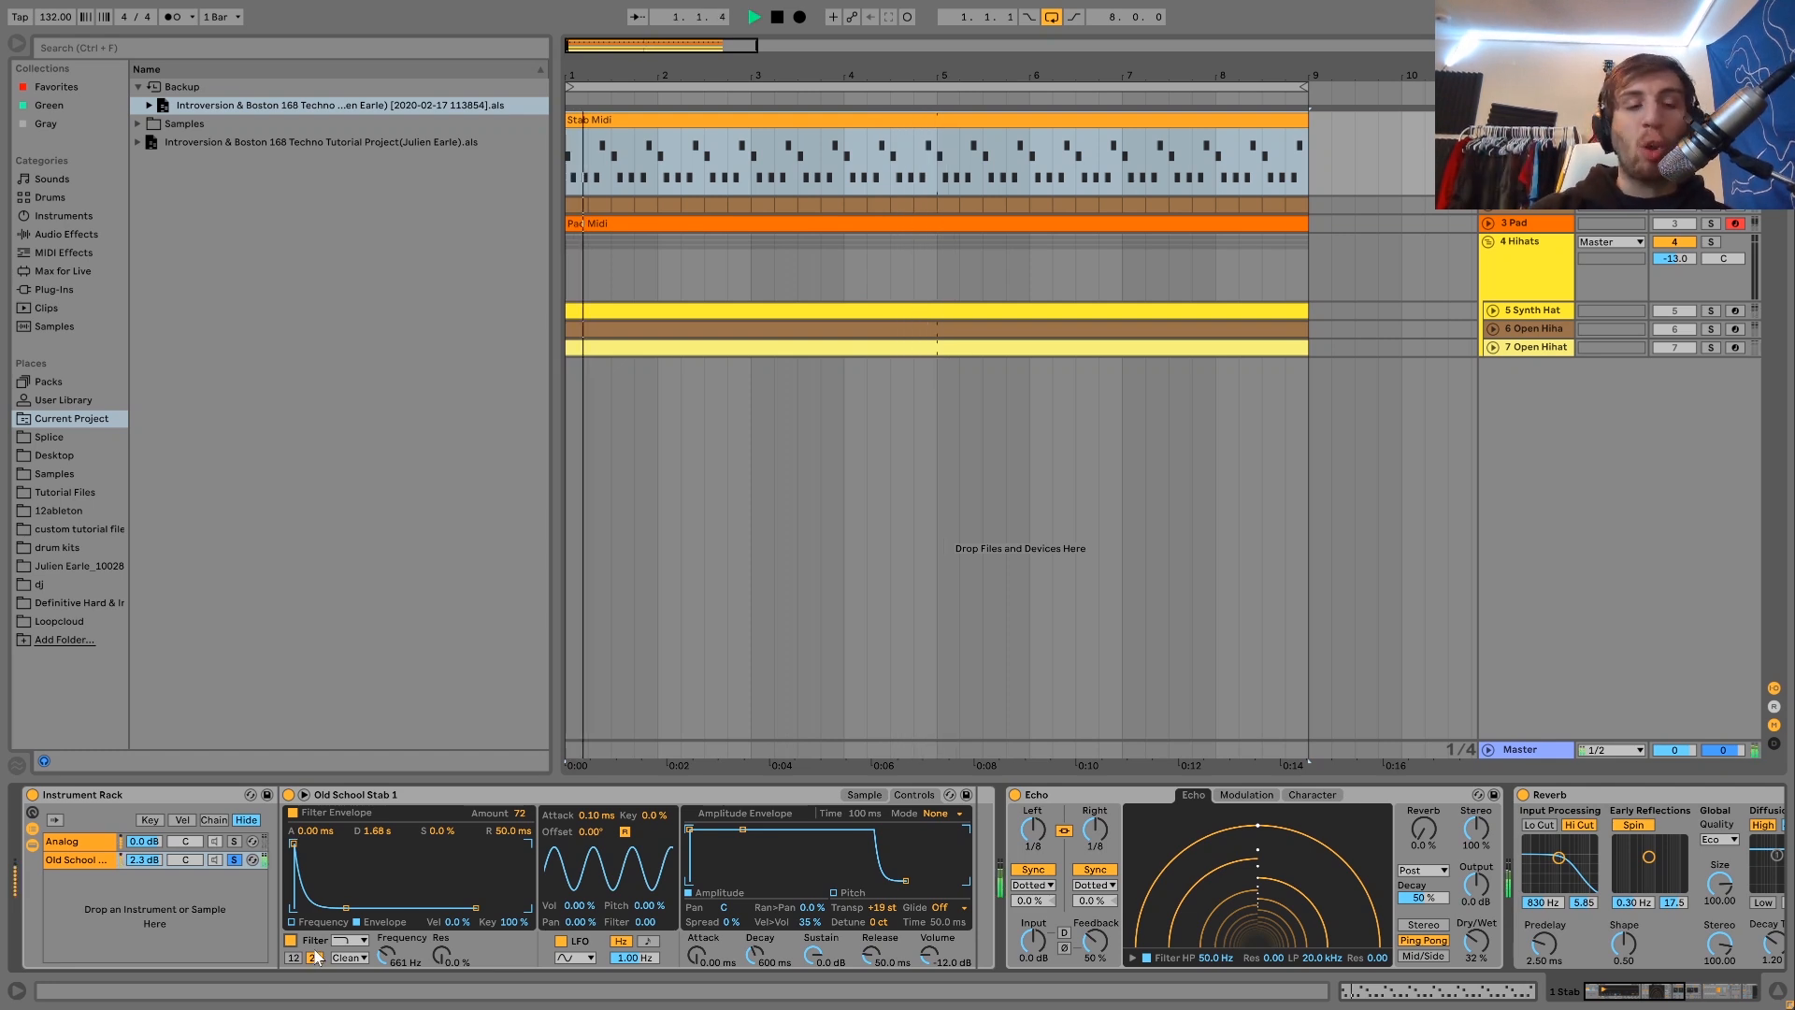
Step: Unsolo the Old School chain and compare both layers together with the sampler's filter off and on
left_click(234, 859)
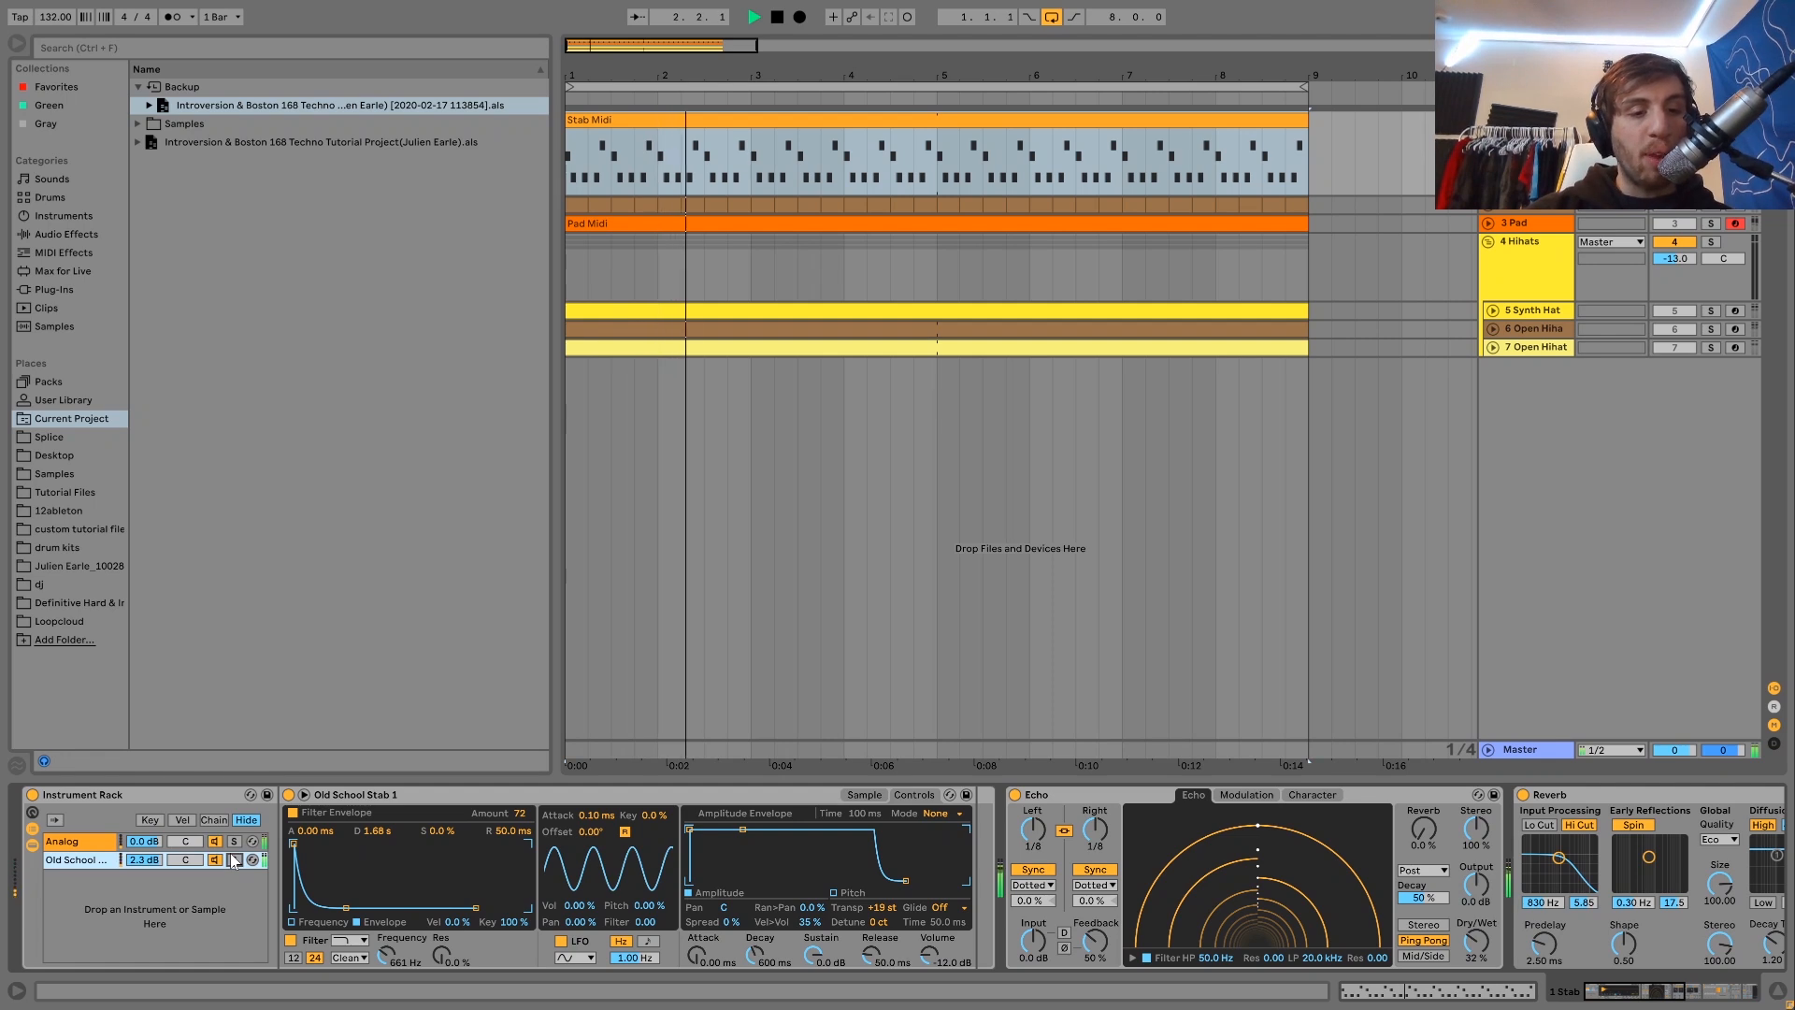
left_click(292, 940)
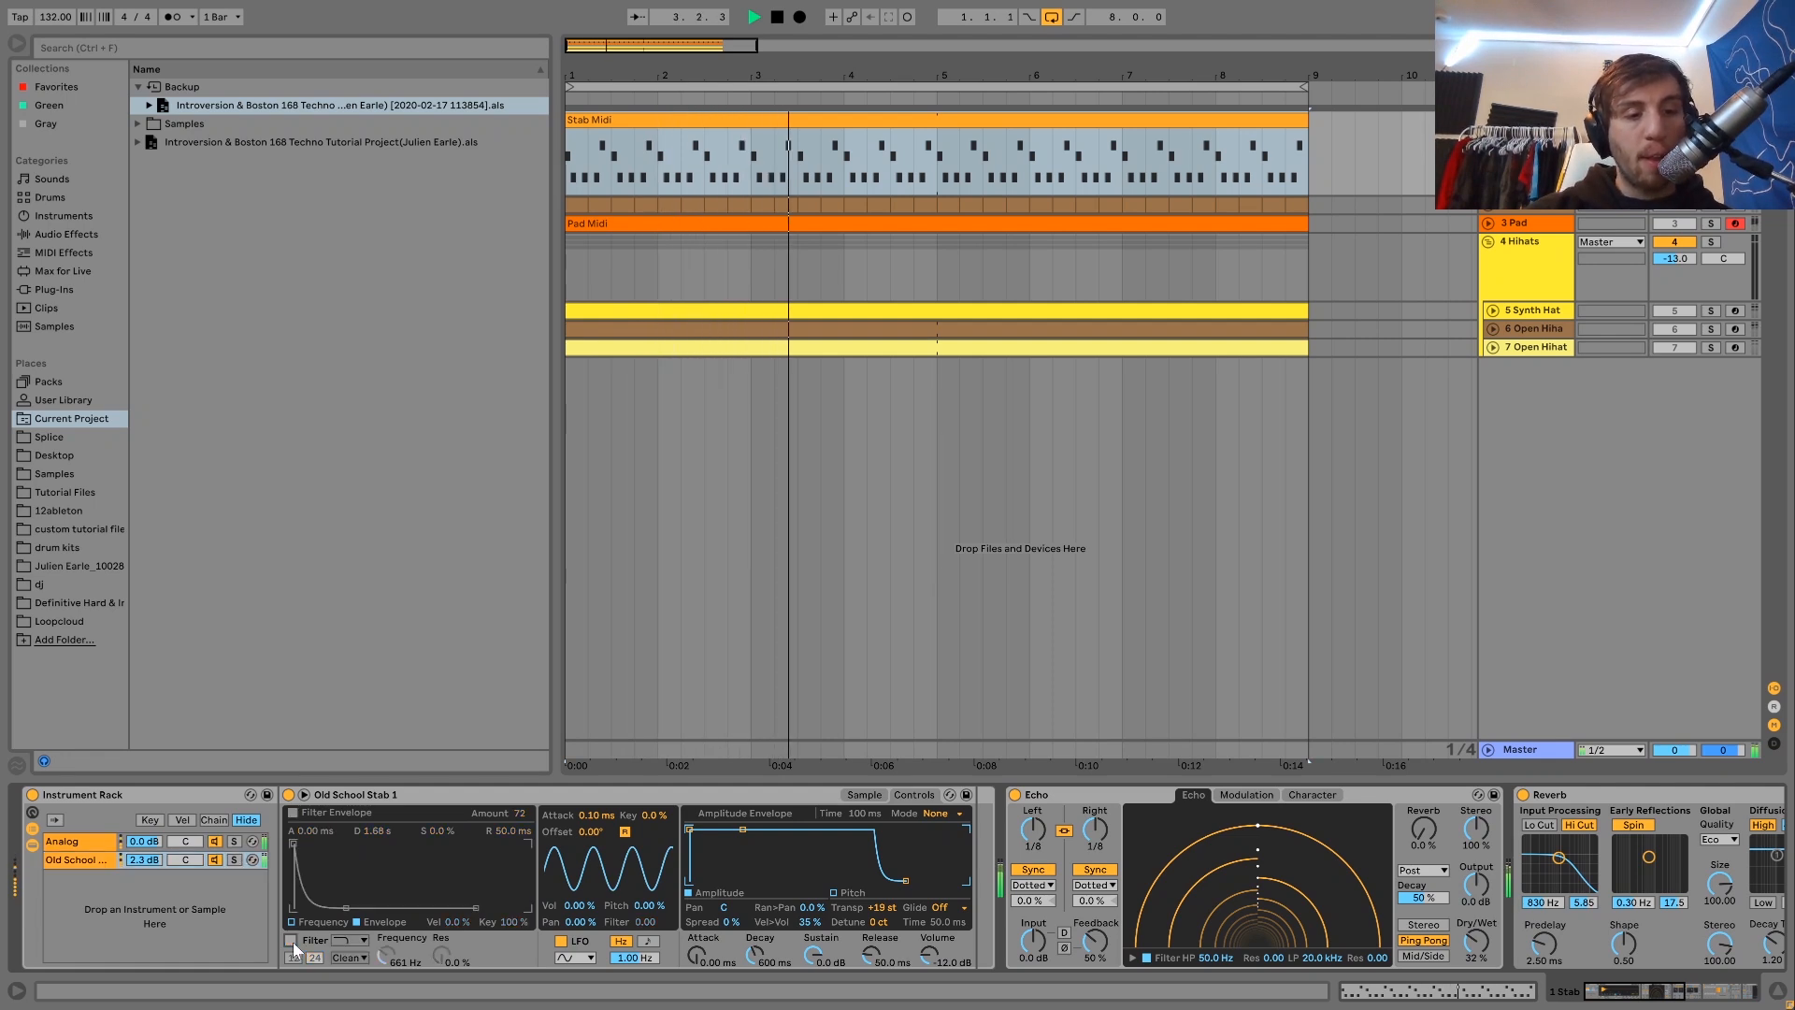
left_click(292, 941)
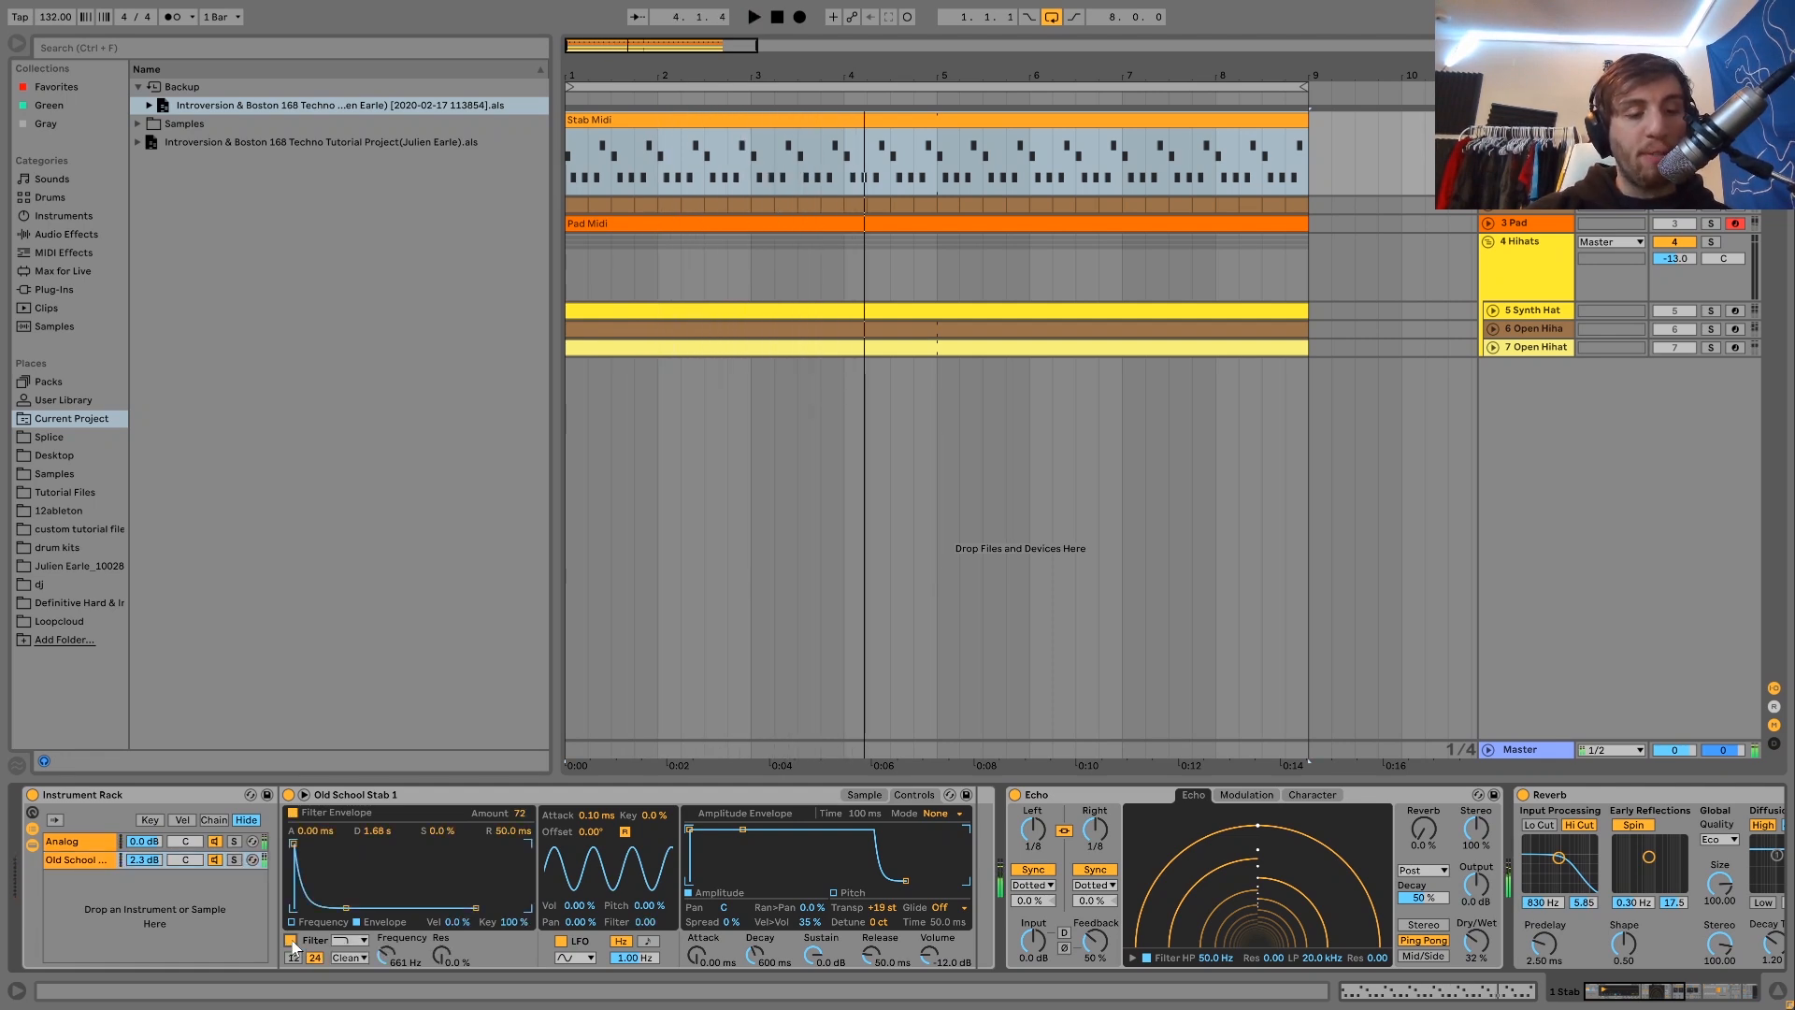
Step: Audition the soloed Old School stab with its filter envelope disabled, and re-enable the envelope
left_click(292, 812)
key("space")
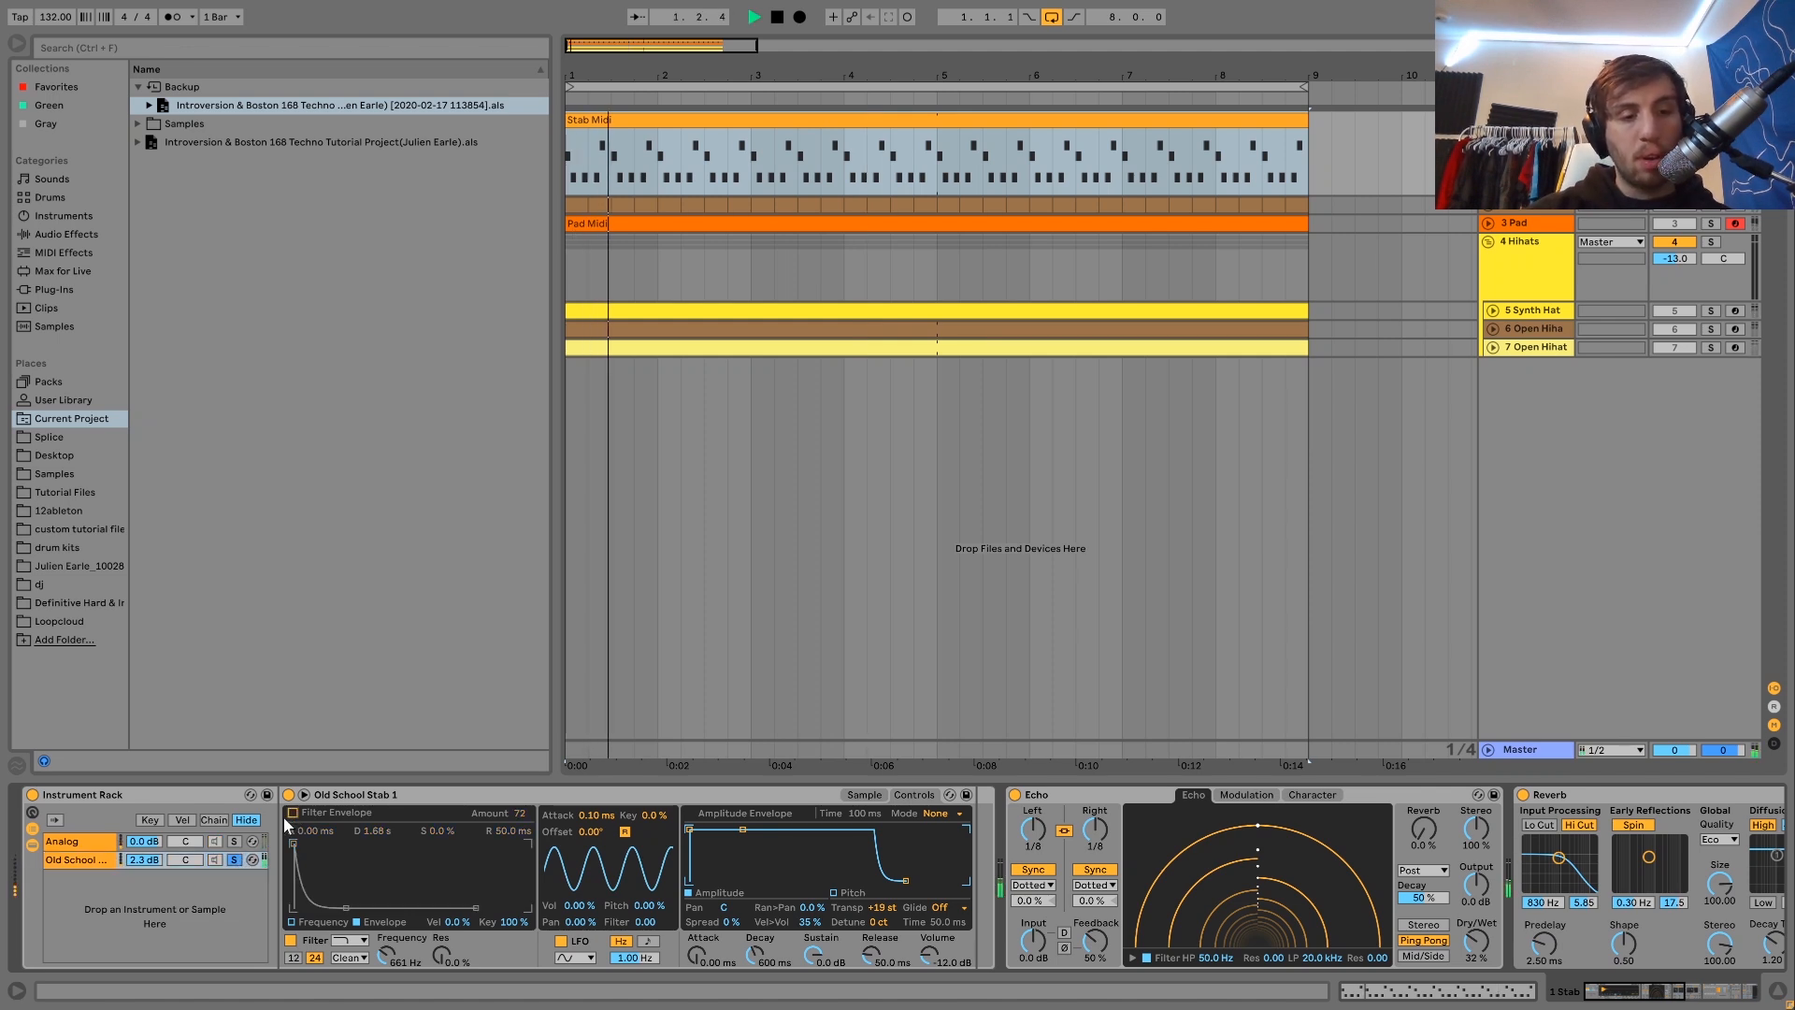
left_click(292, 812)
Step: Unsolo the Old School chain, hide the Instrument Rack's devices, and look over the Echo, Reverb and width rack
left_click(234, 859)
left_click(34, 846)
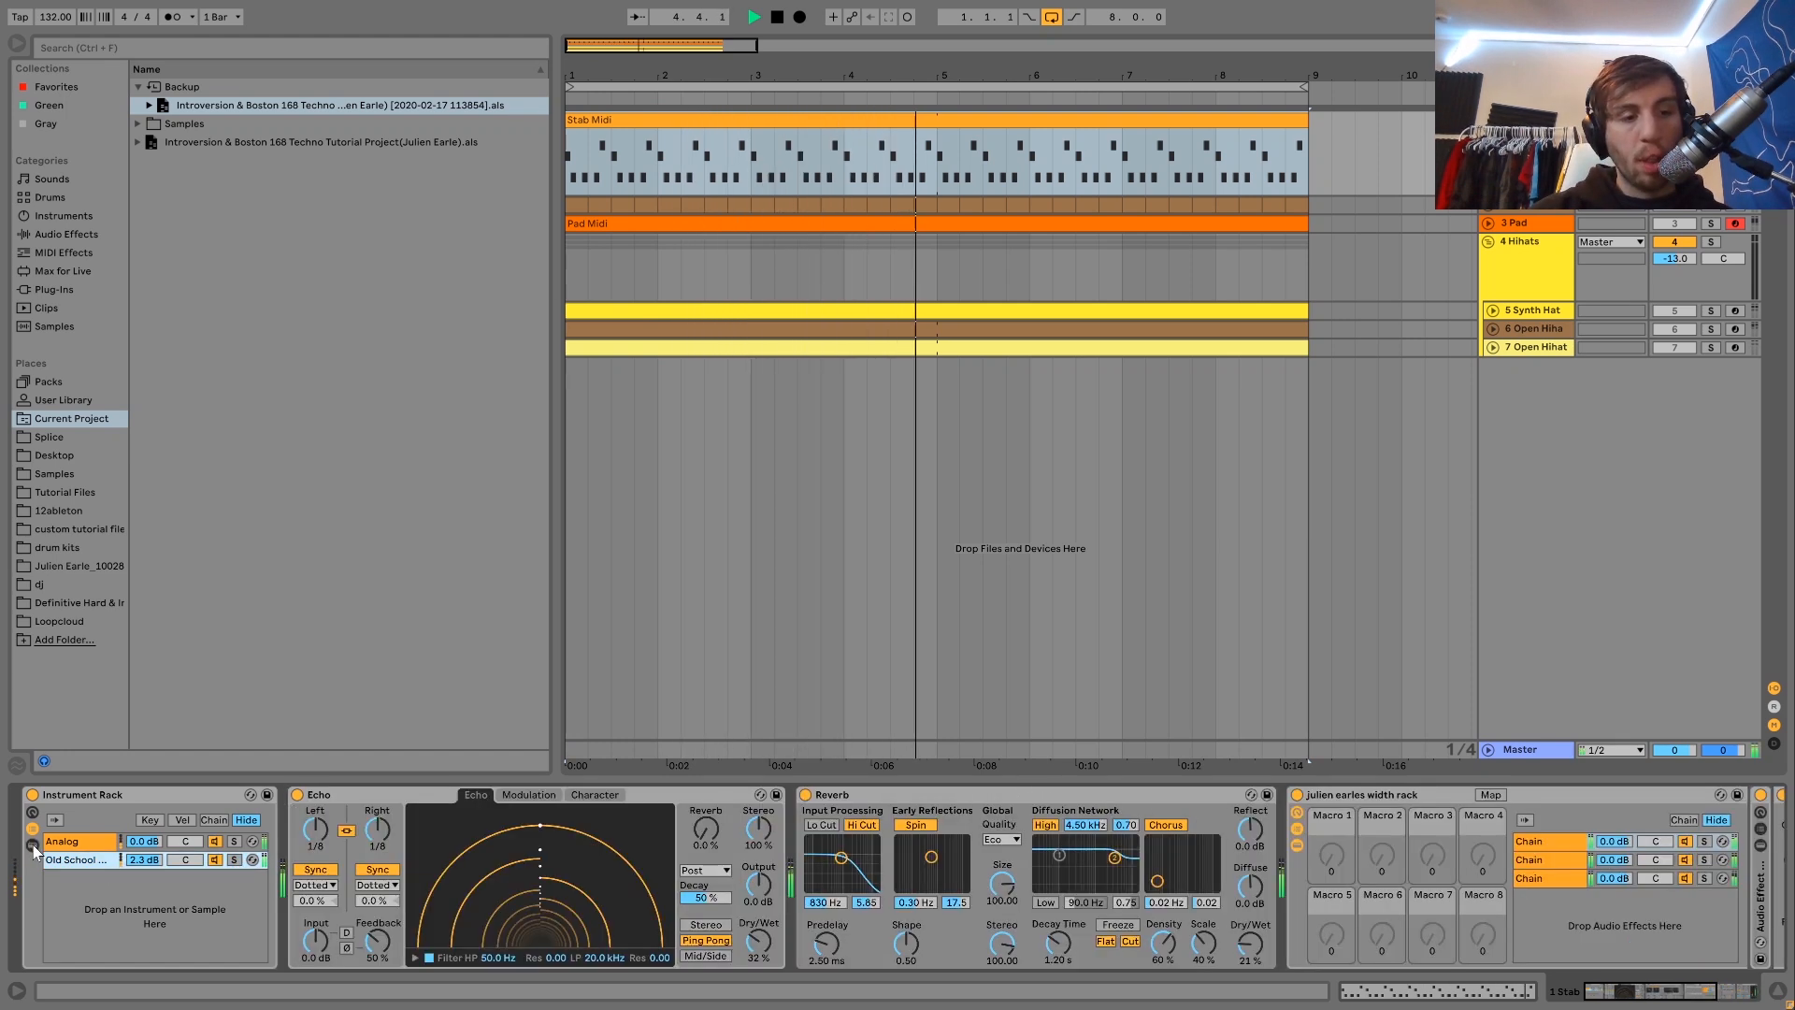
key("space")
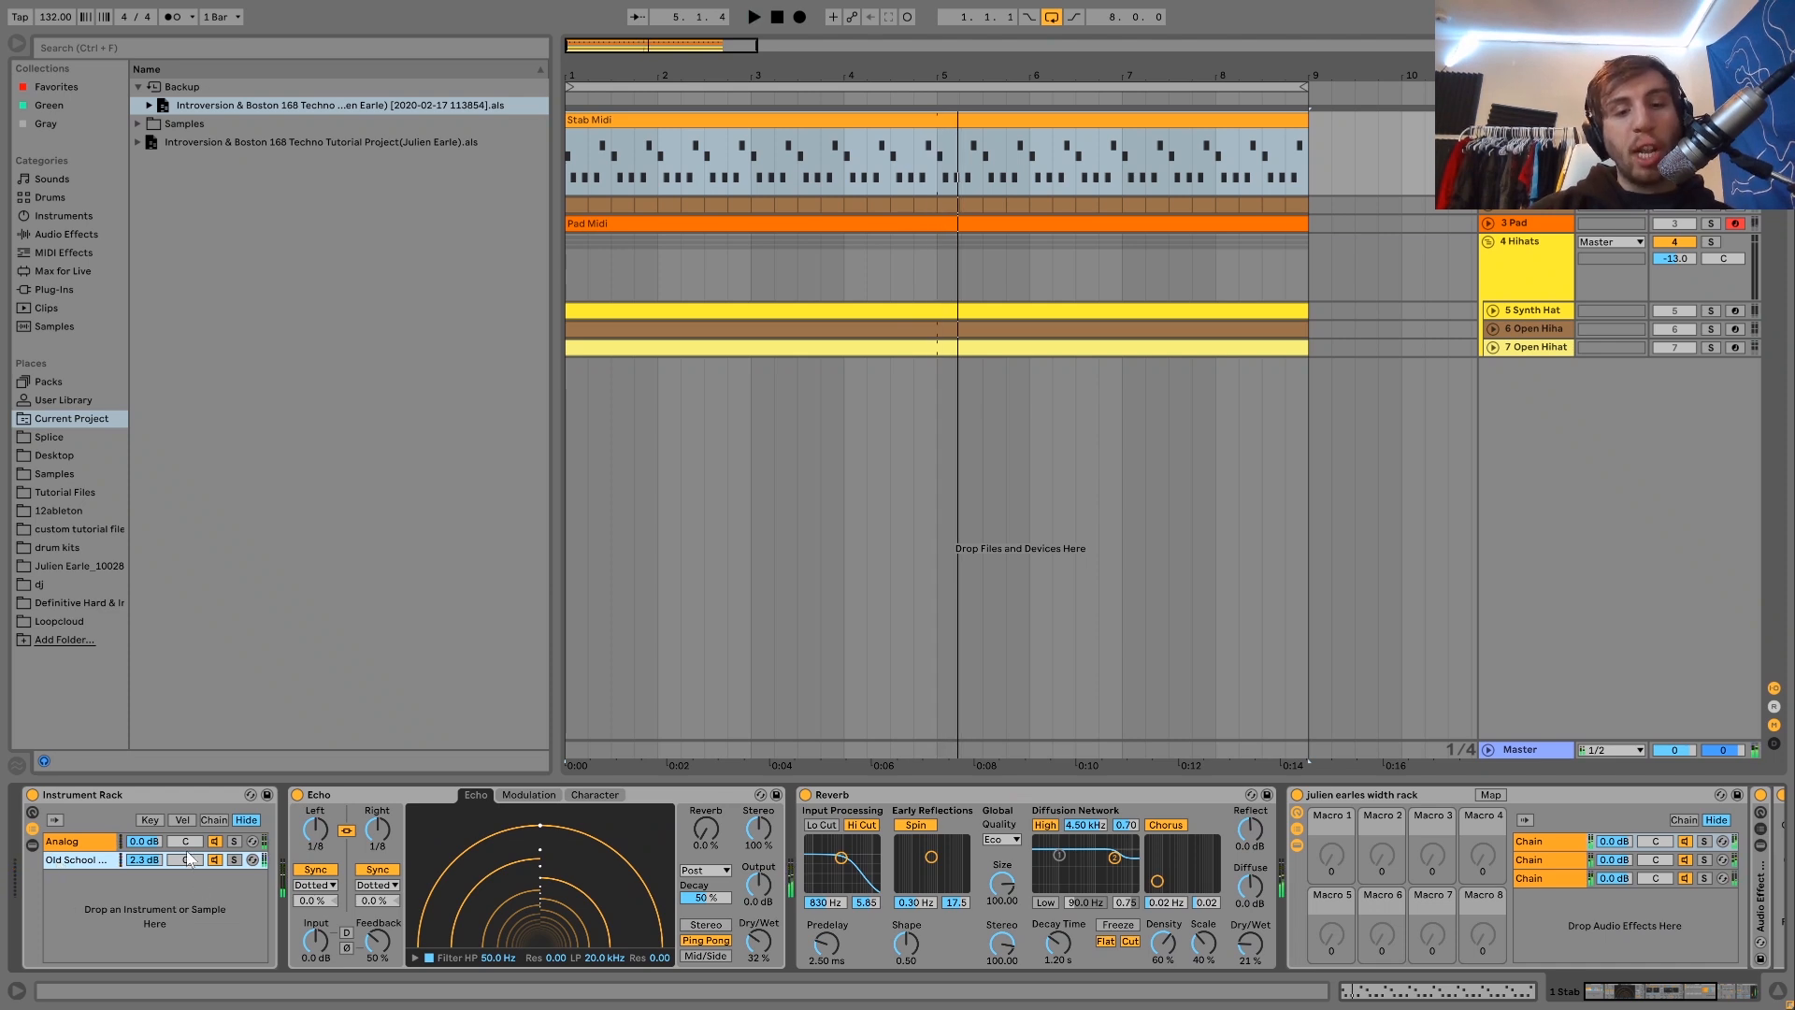
scroll(586, 872, "right", 5)
scroll(585, 872, "left", 4)
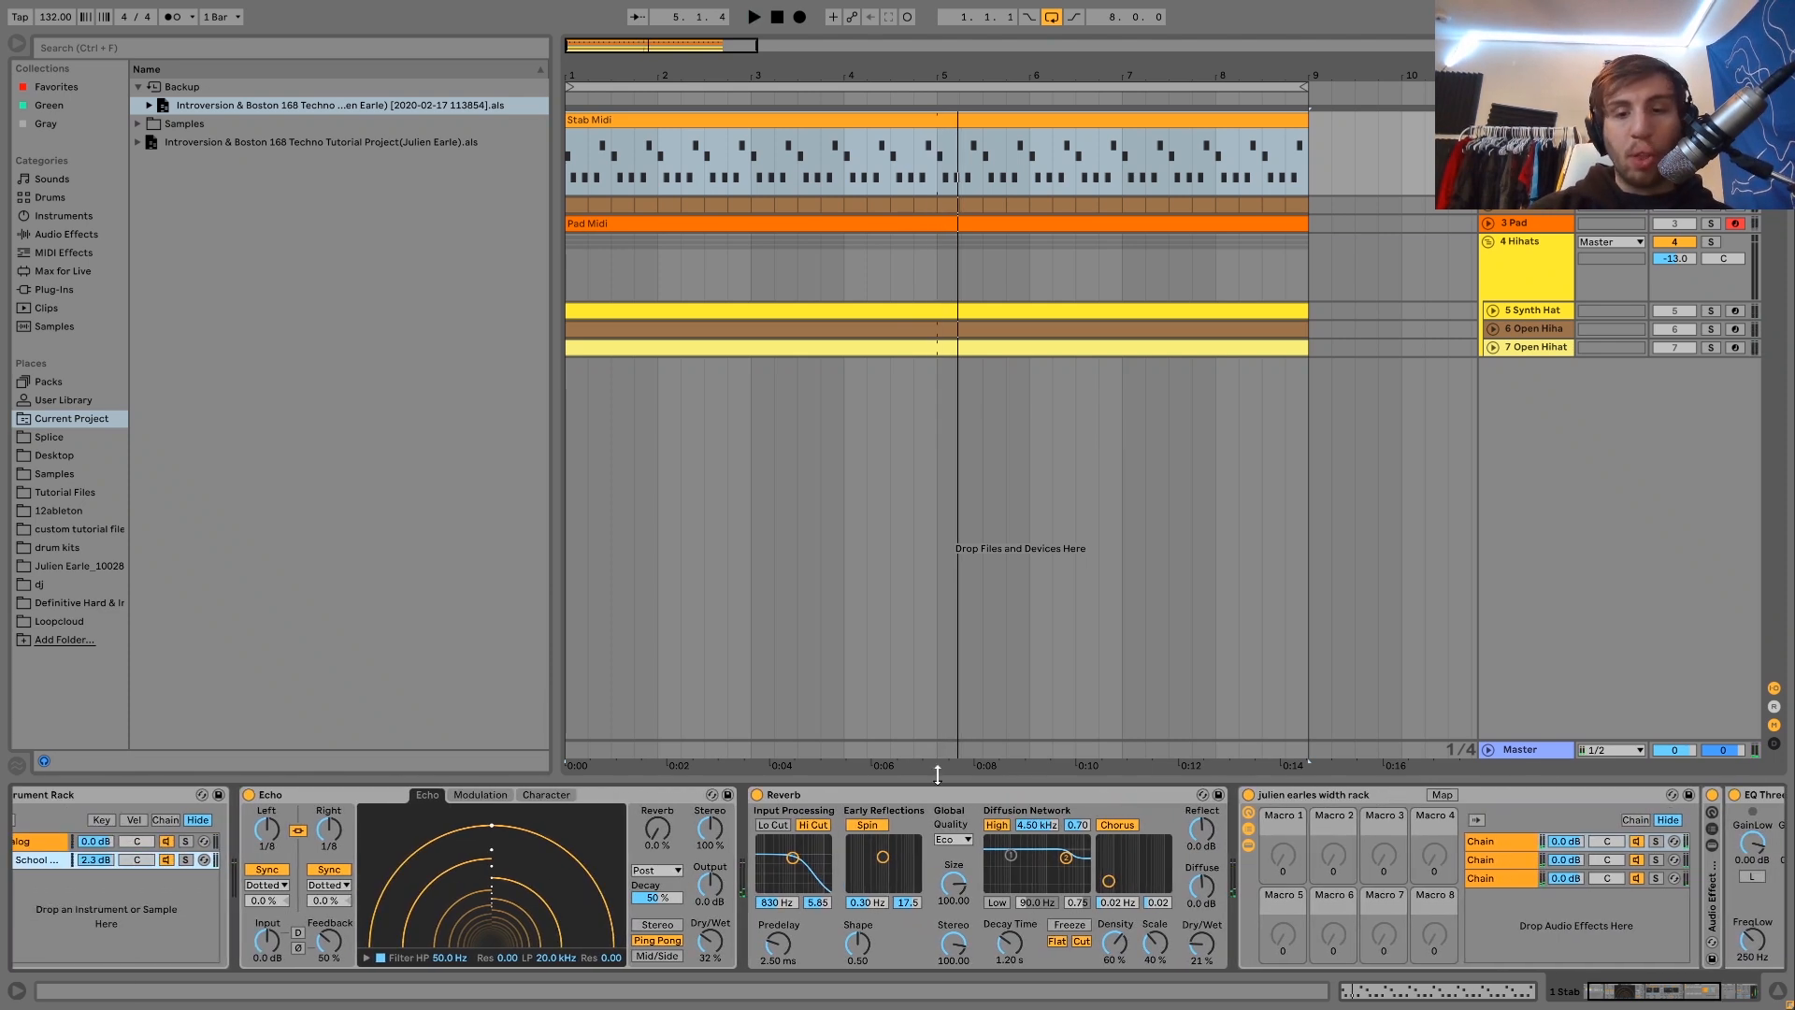
Step: Hide the width rack's devices and chain list, and audition the stab through its Echo, Reverb, width rack and Drum Buss
left_click(1250, 845)
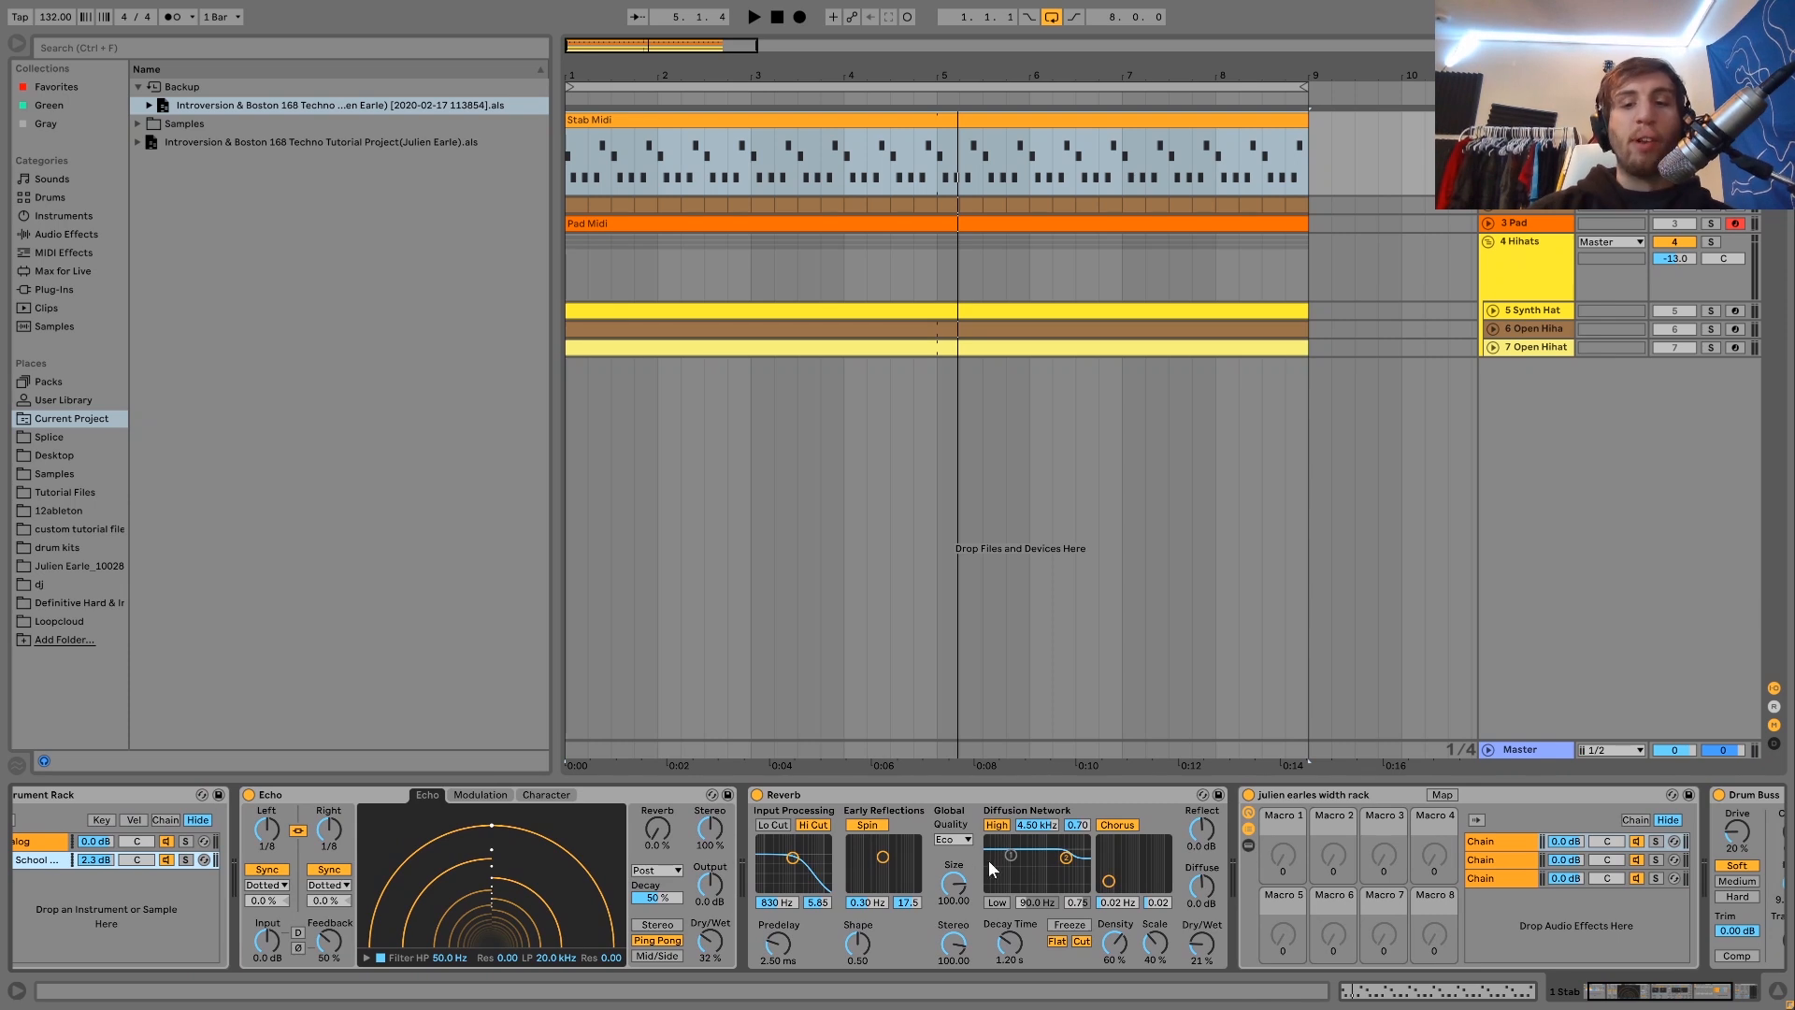
left_click(1254, 830)
key("space")
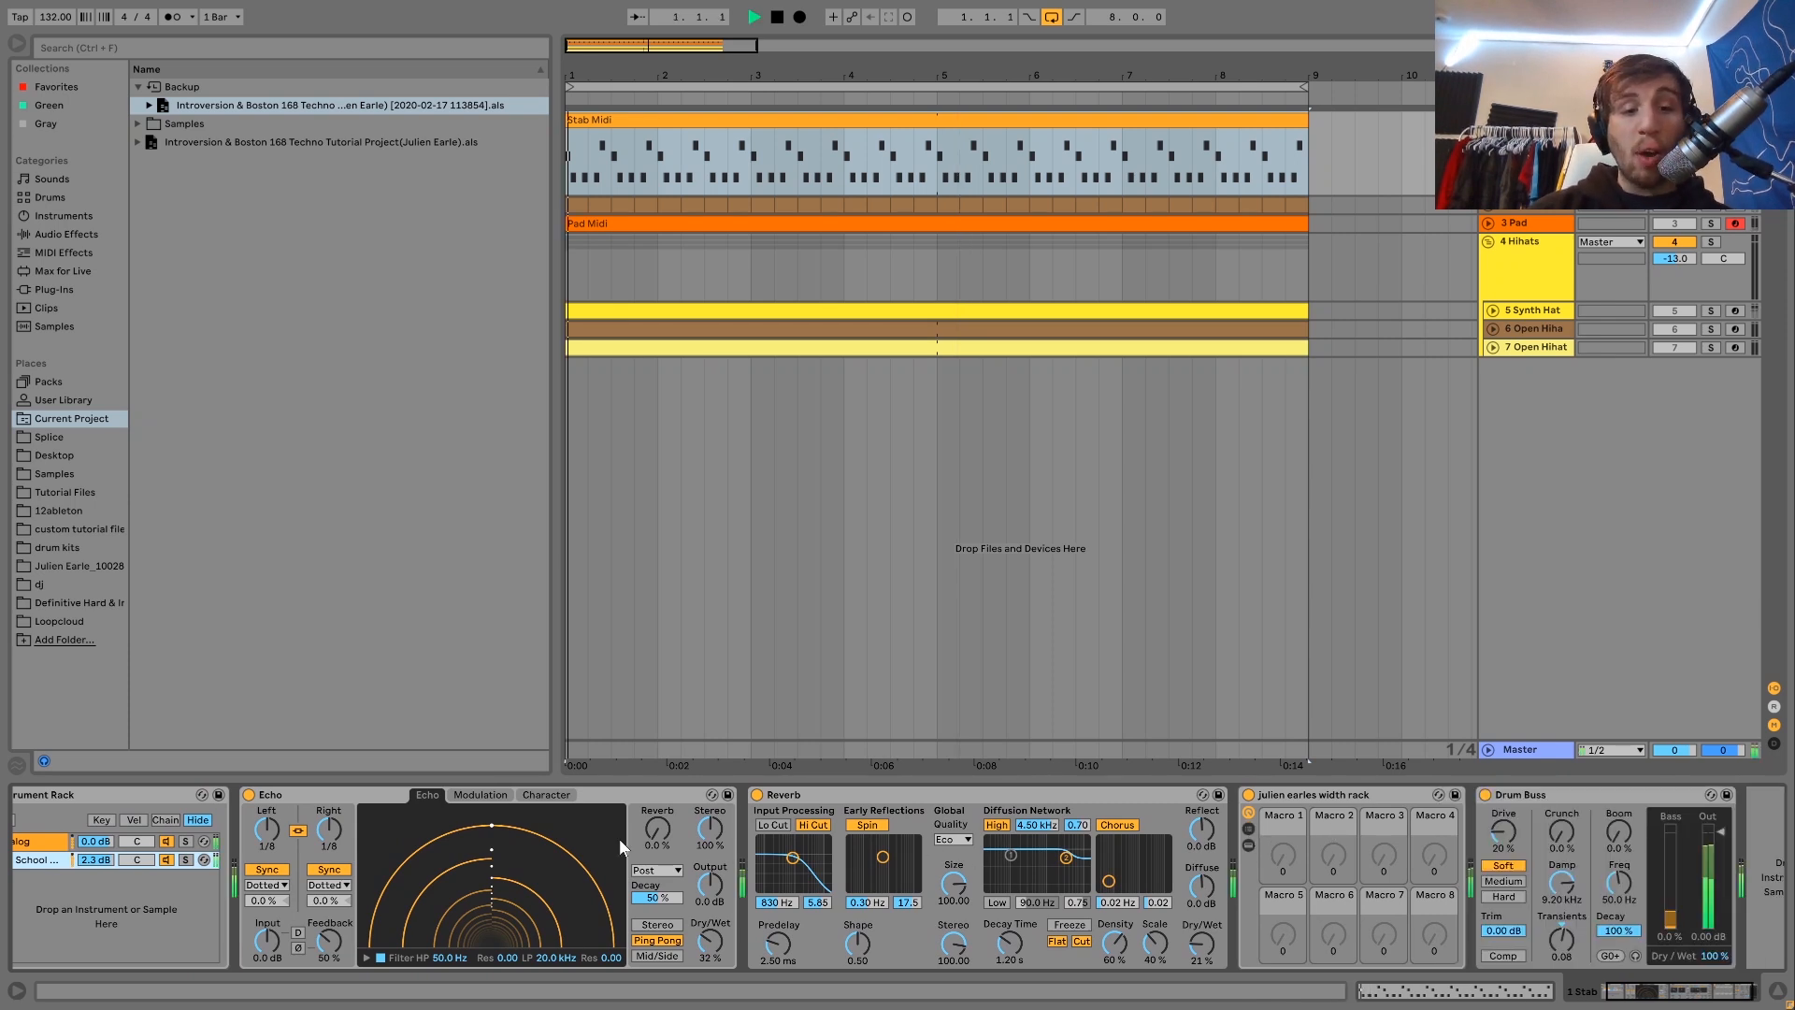
key("space")
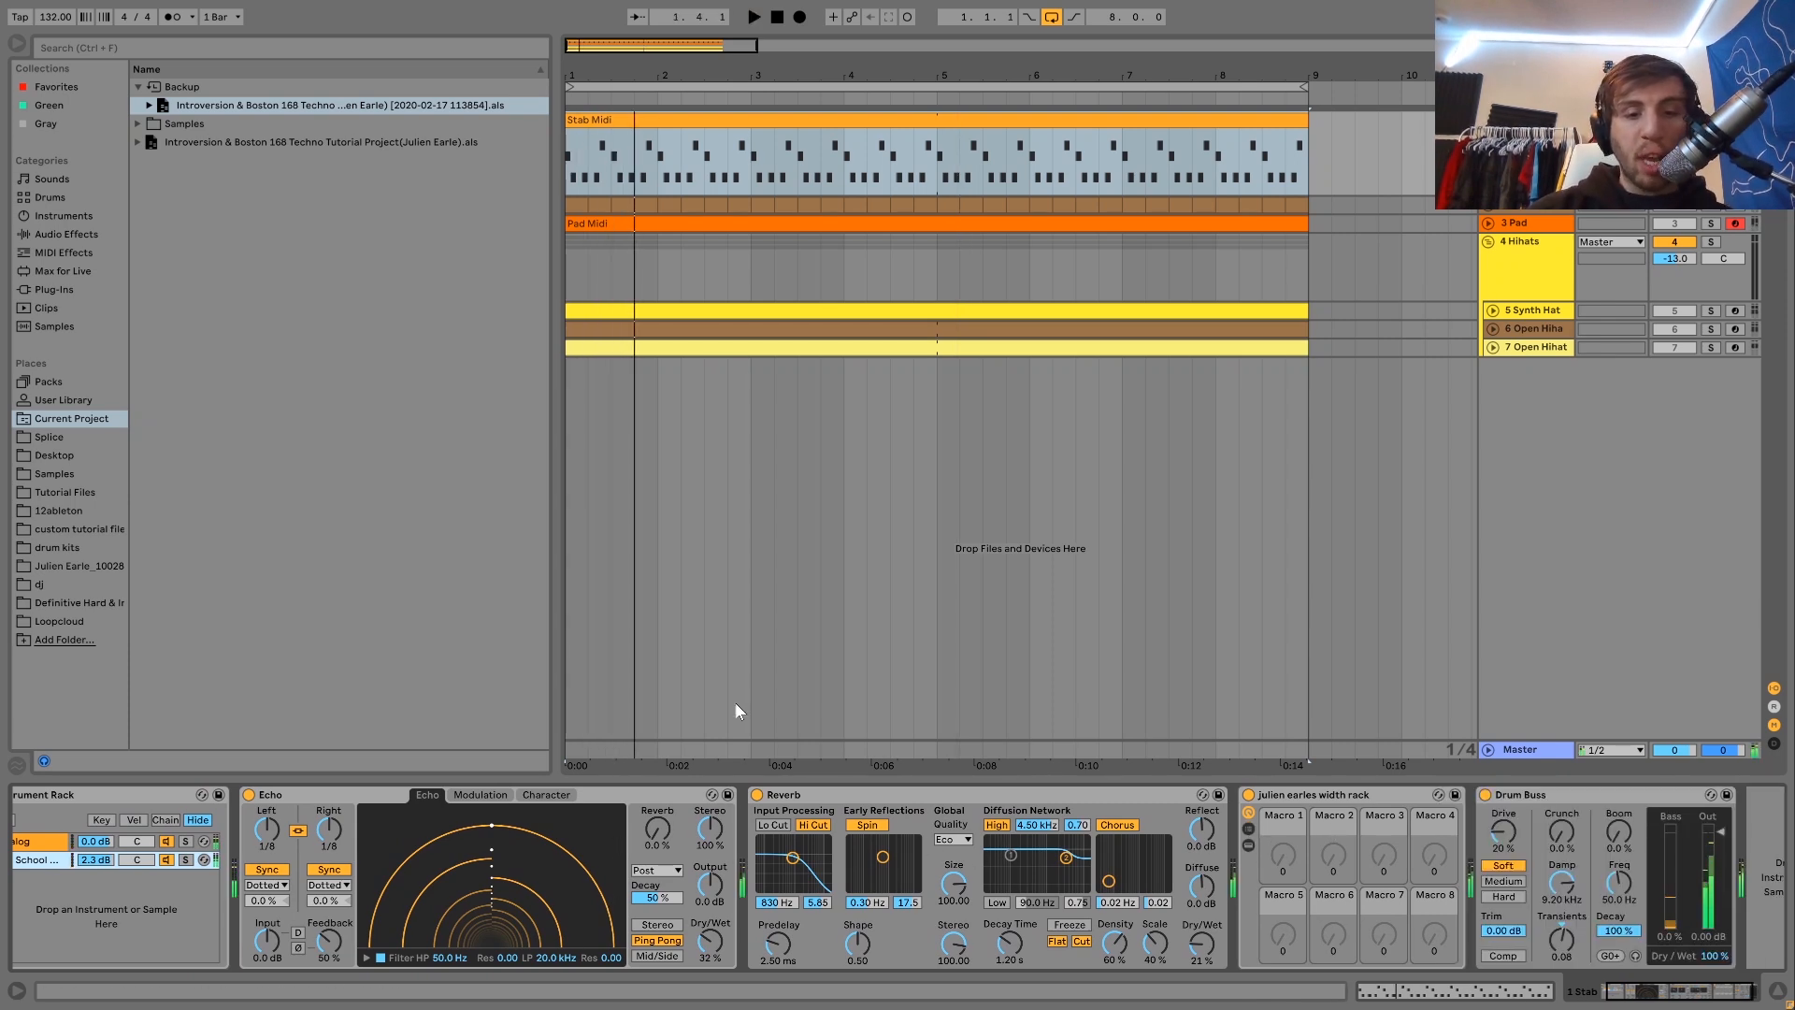
key("space")
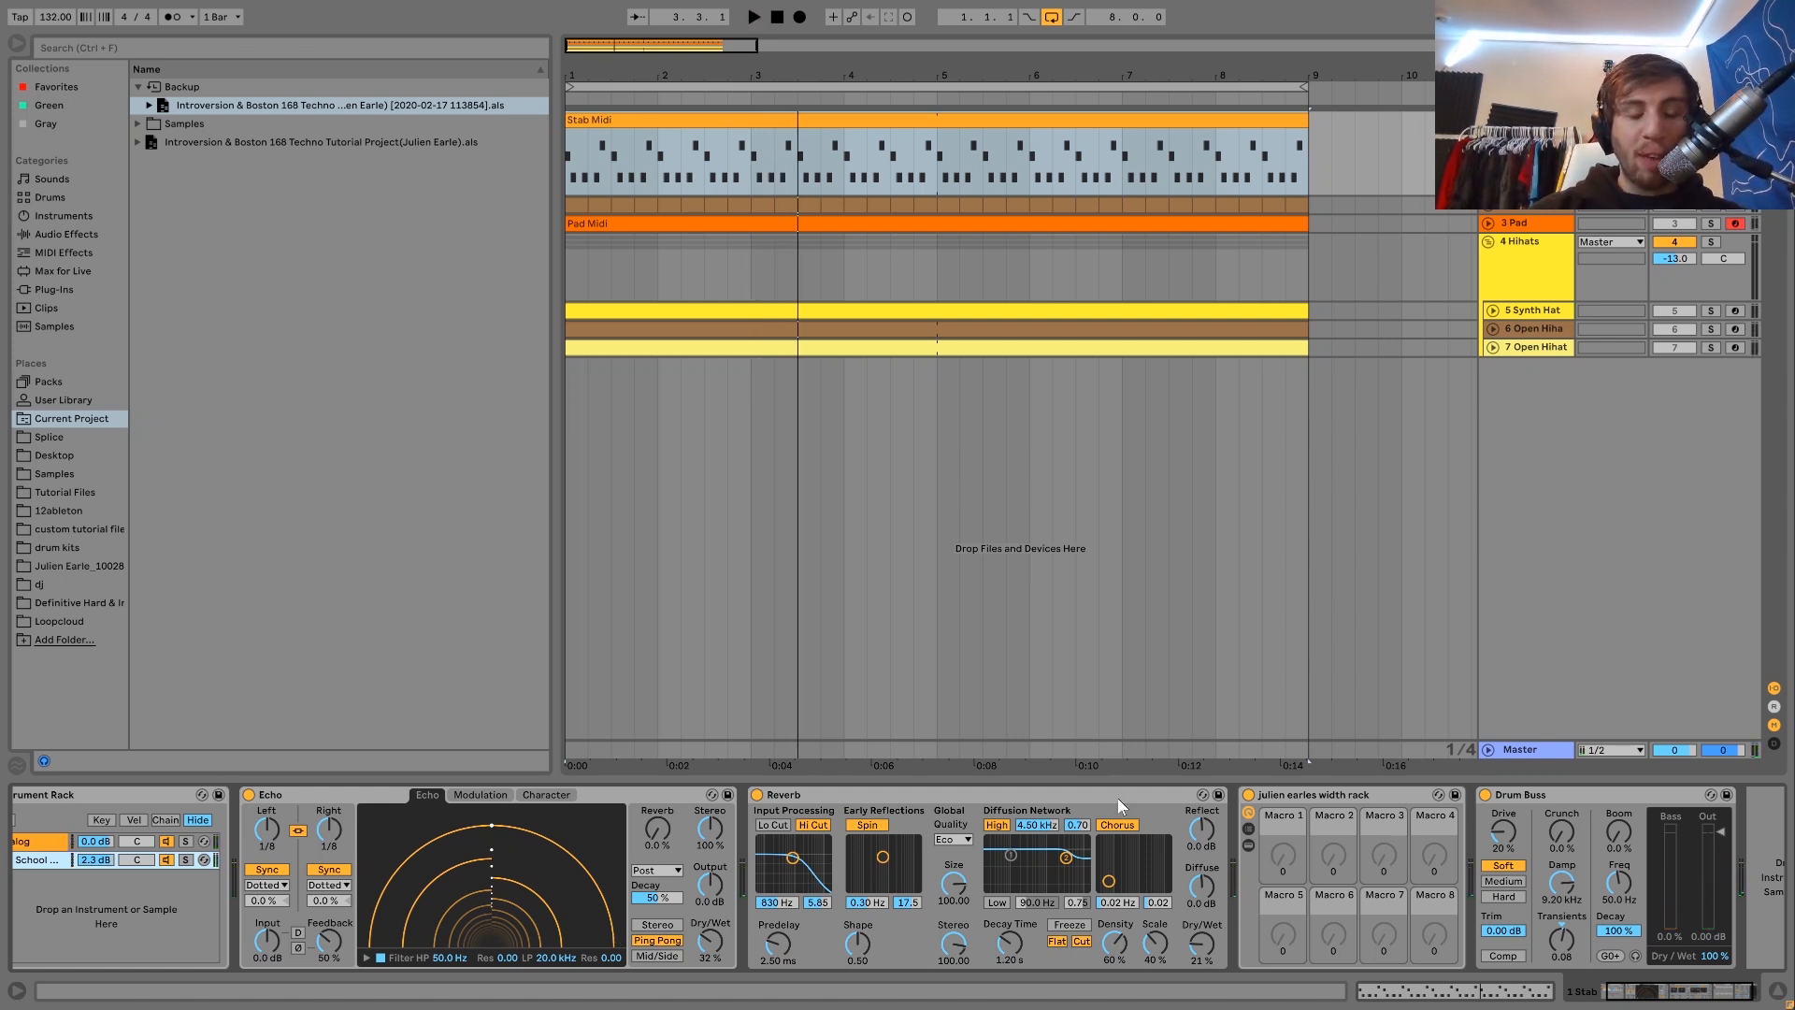
scroll(1045, 884, "right", 2)
key("space")
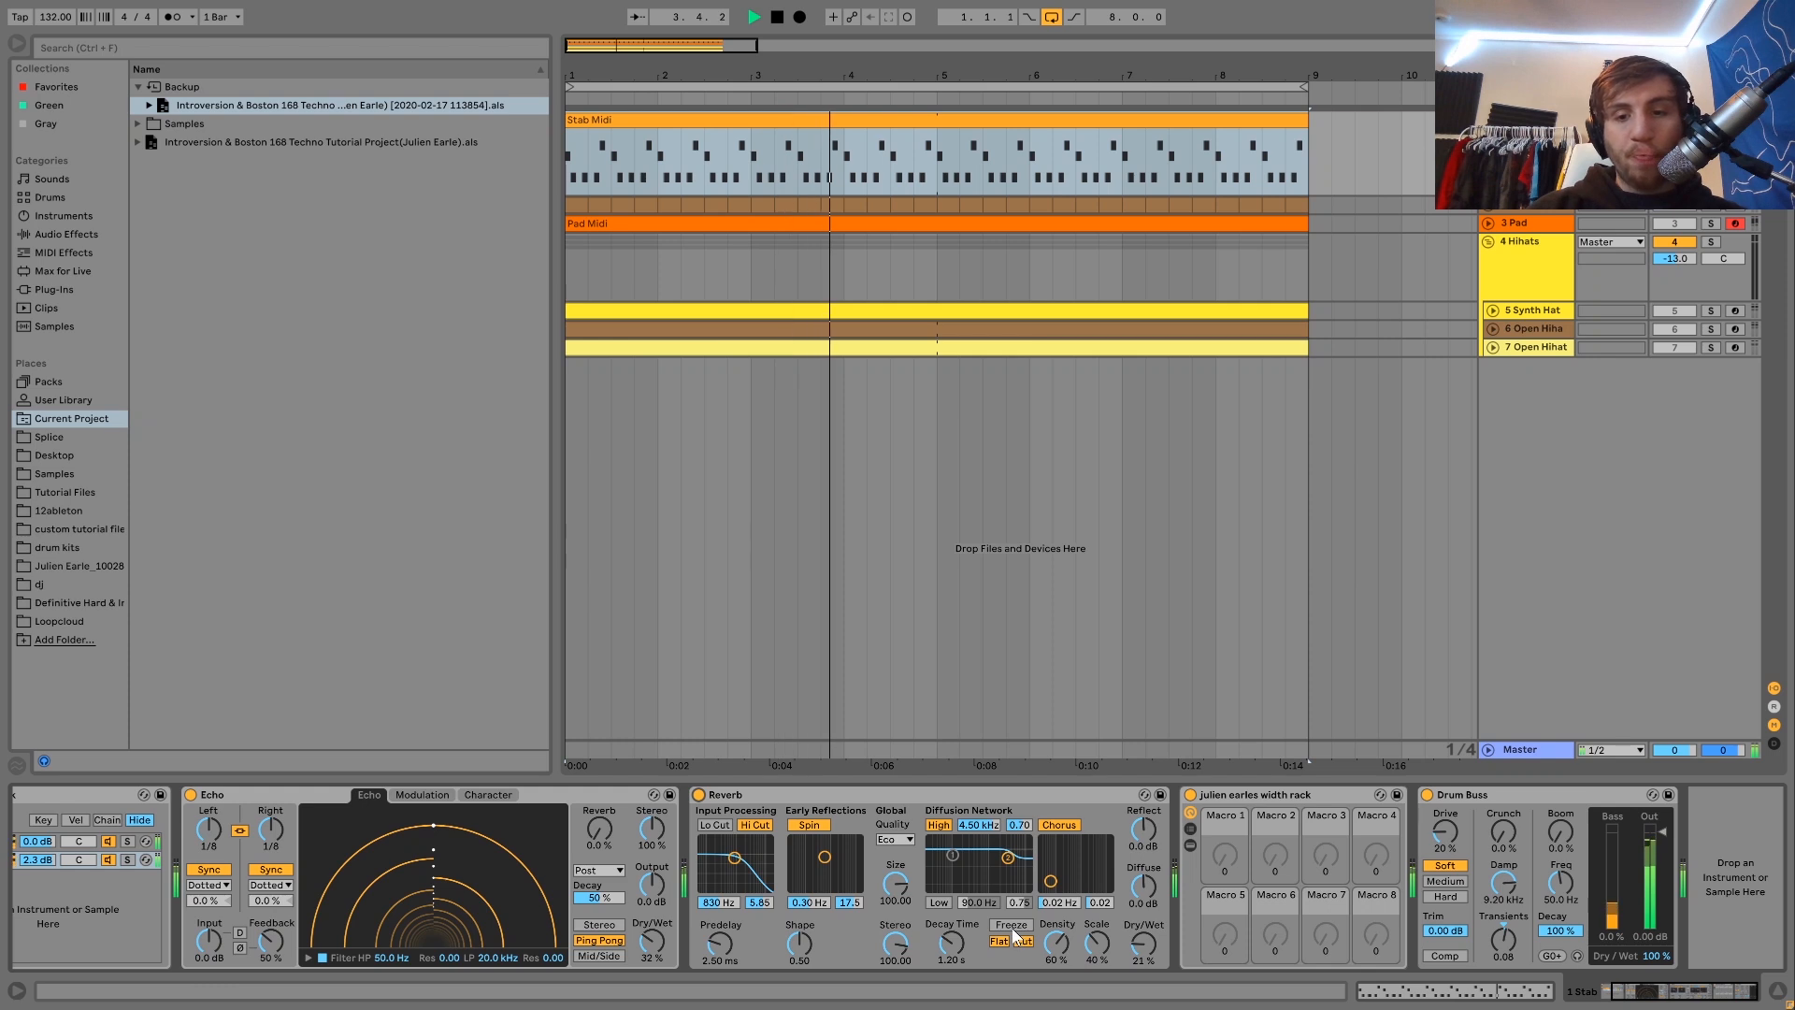
key("space")
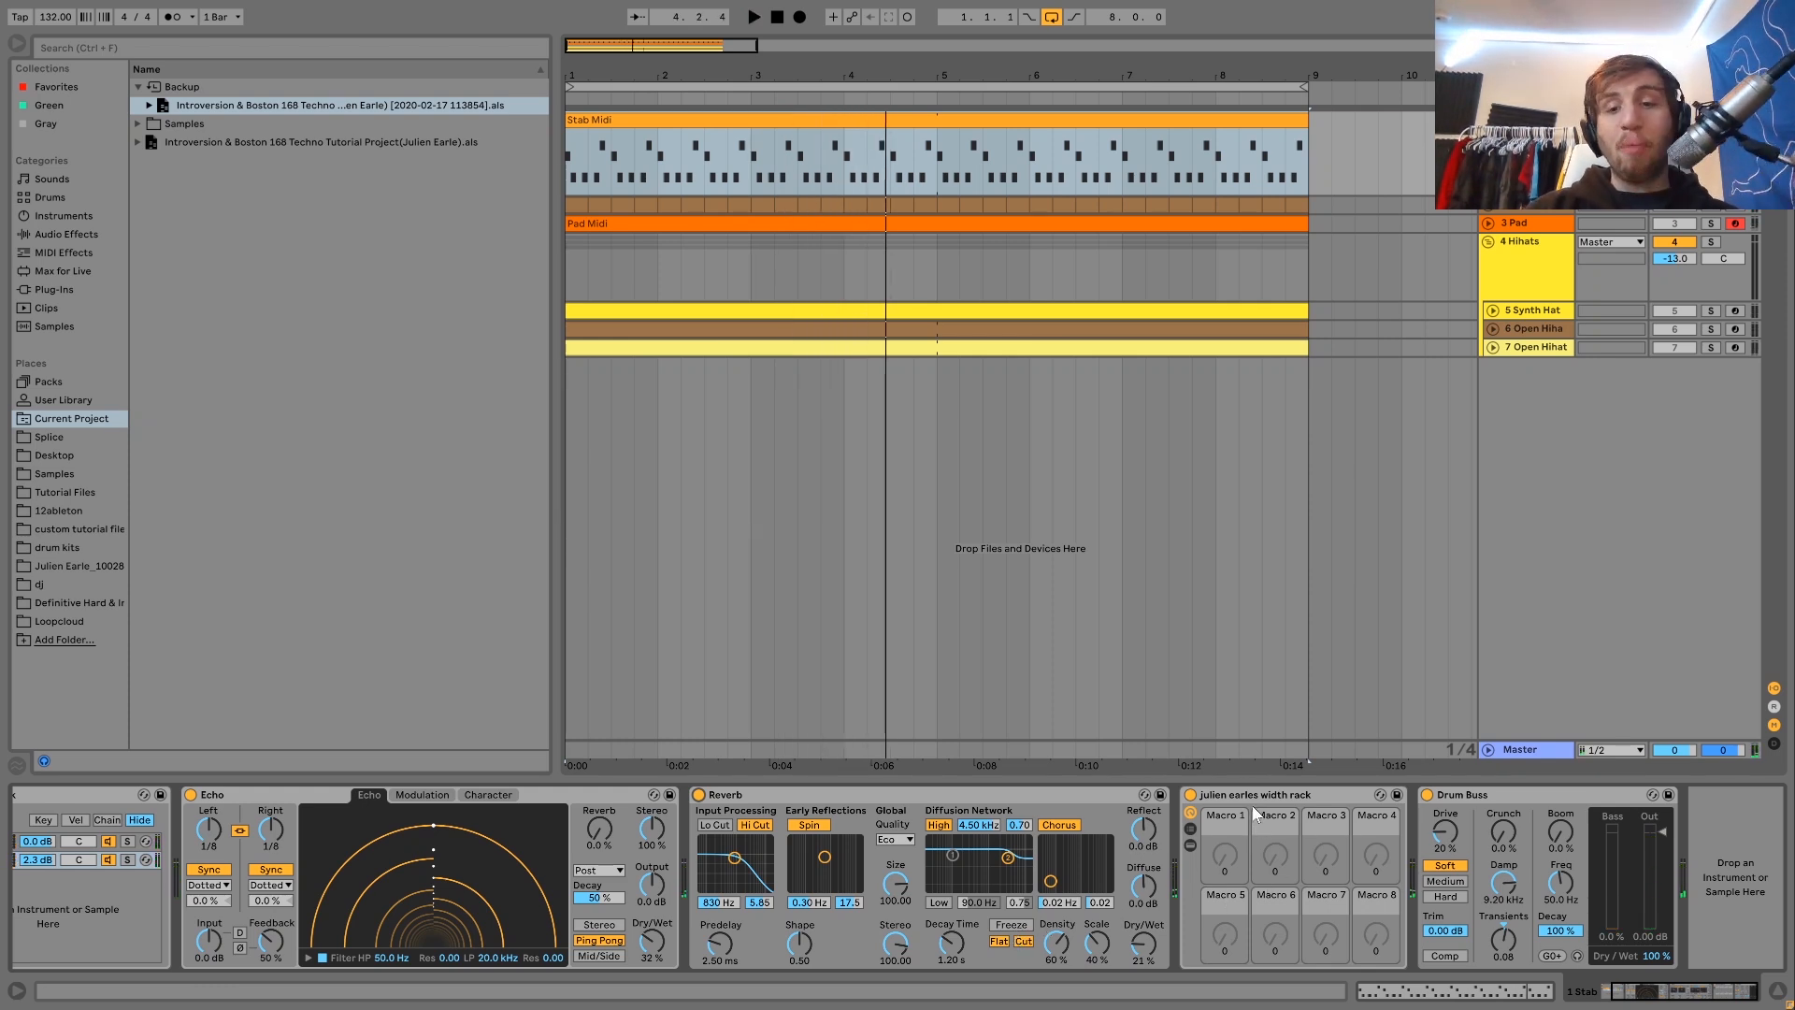
Step: Compare the soloed stab with the width rack switched off and on
key("space")
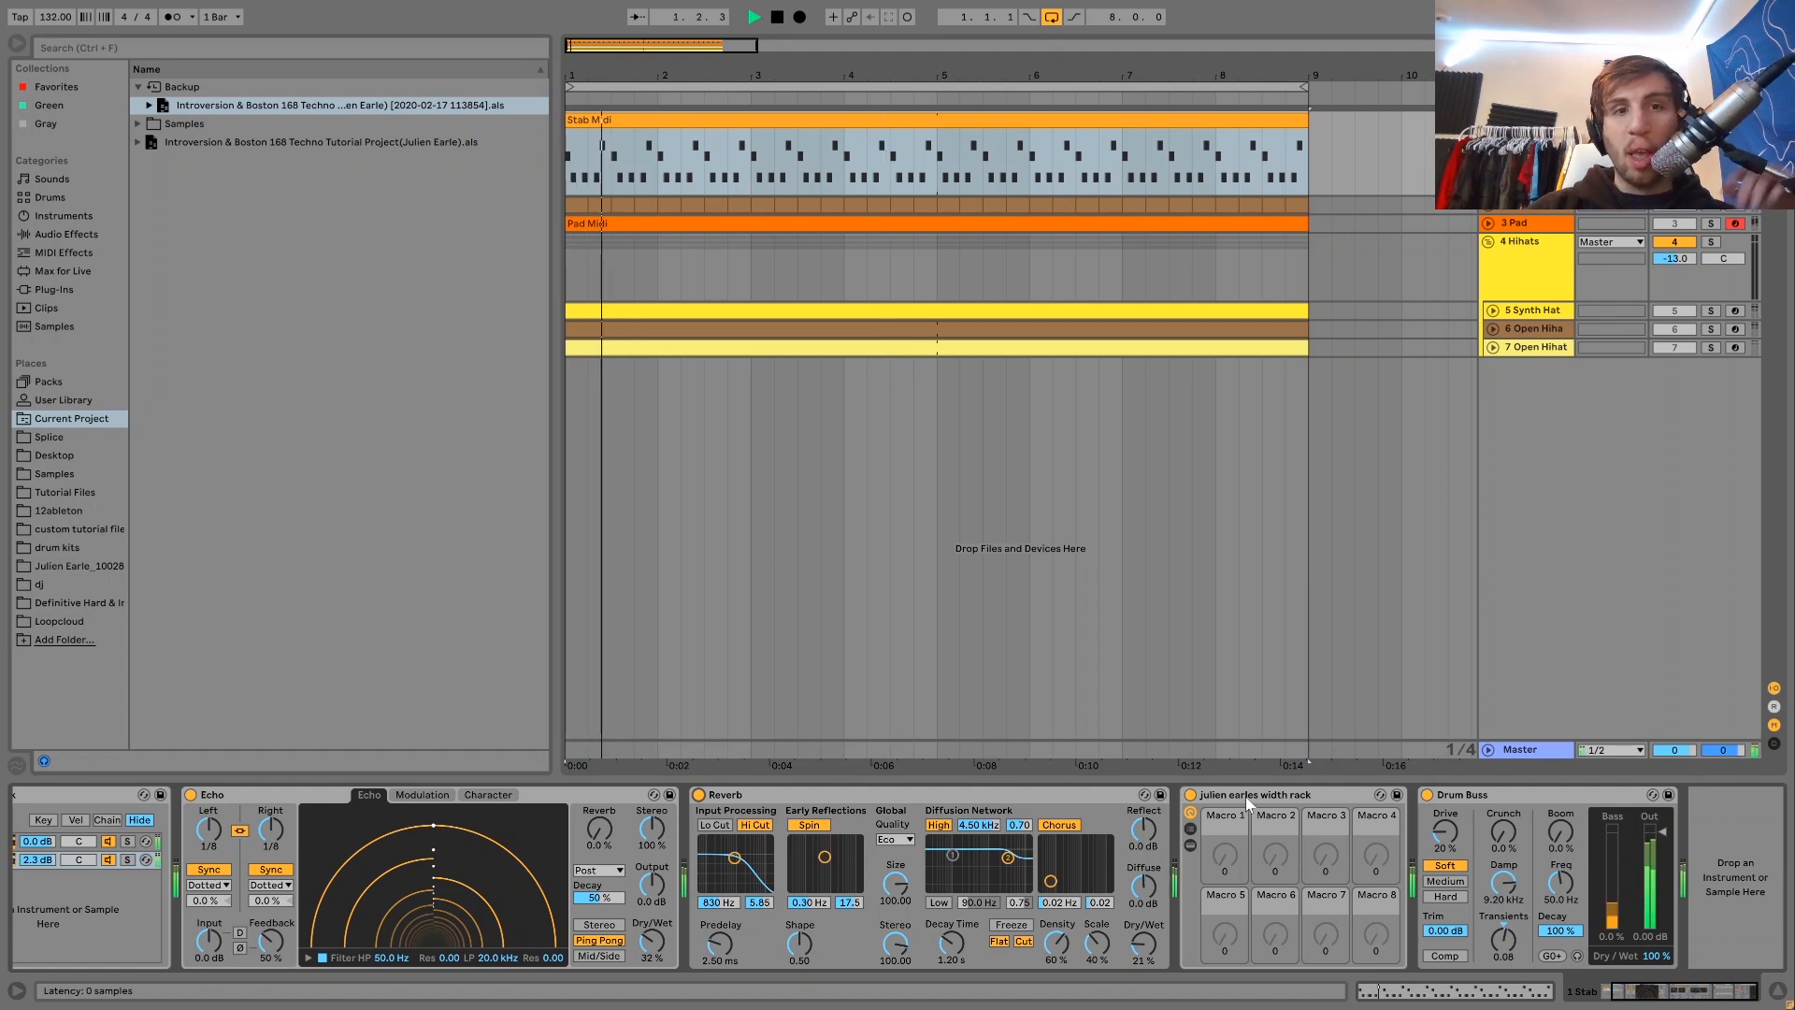
left_click(1190, 795)
key("space")
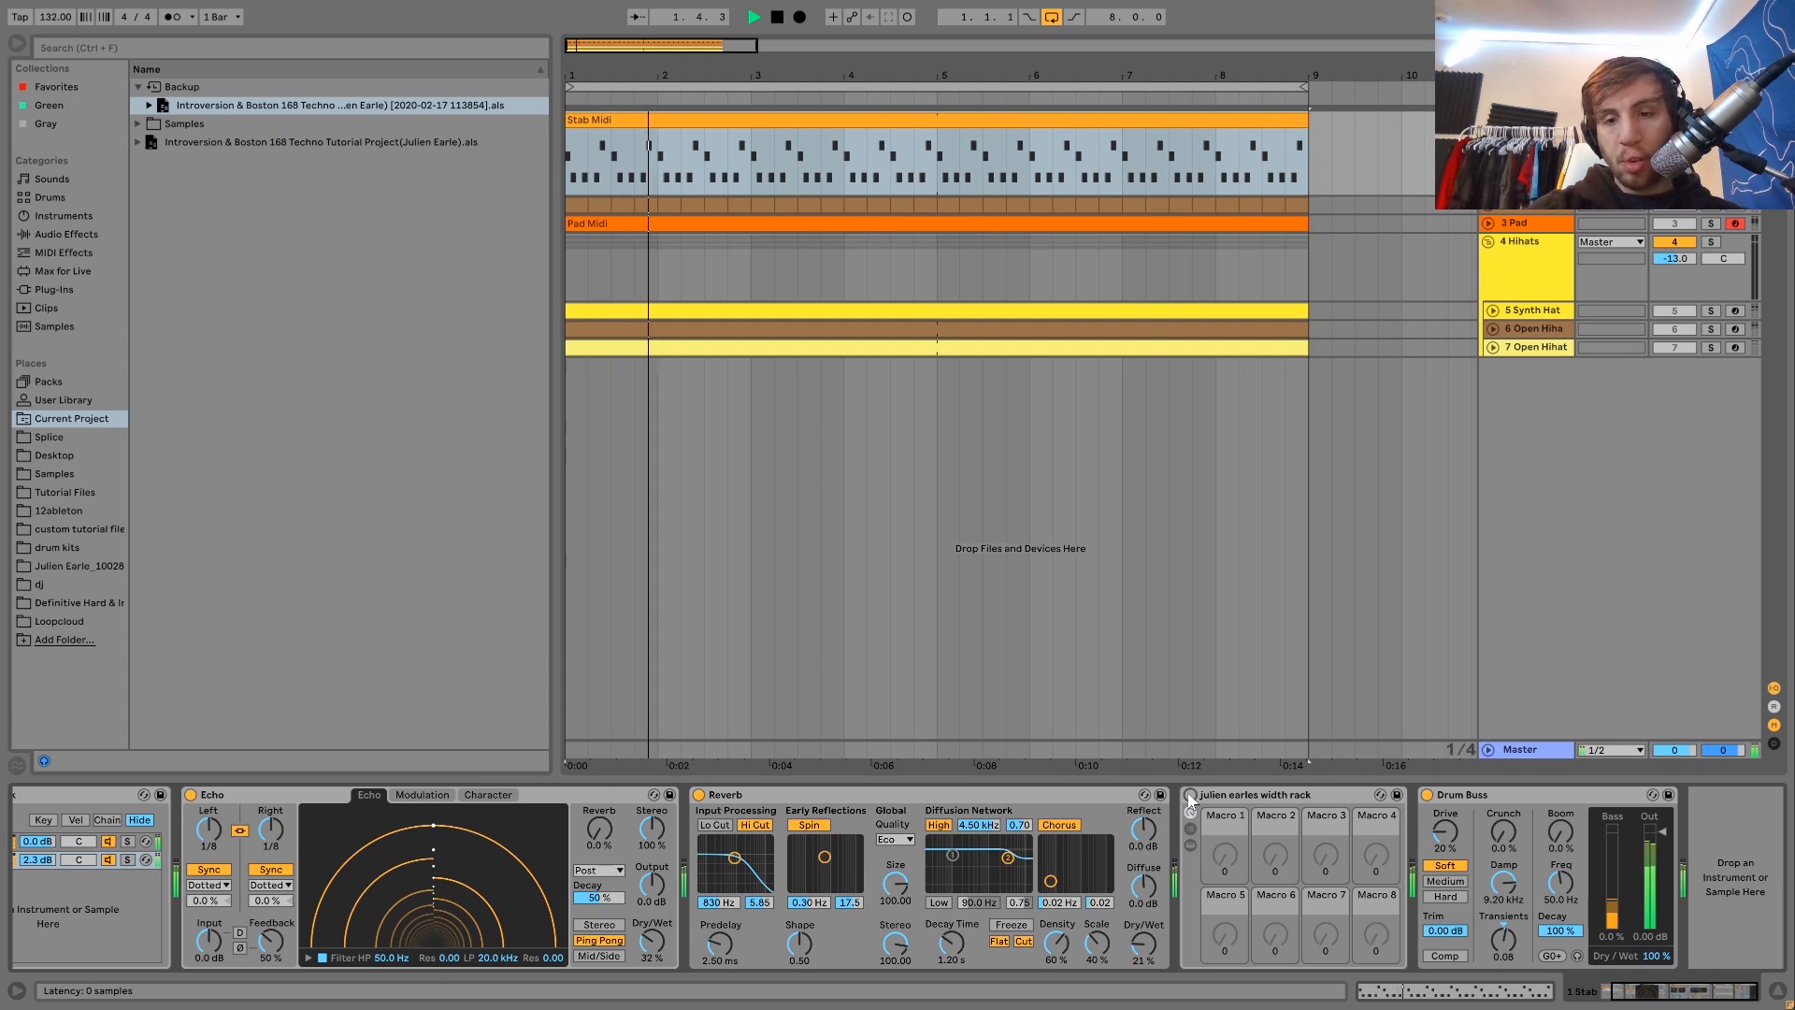
key("space")
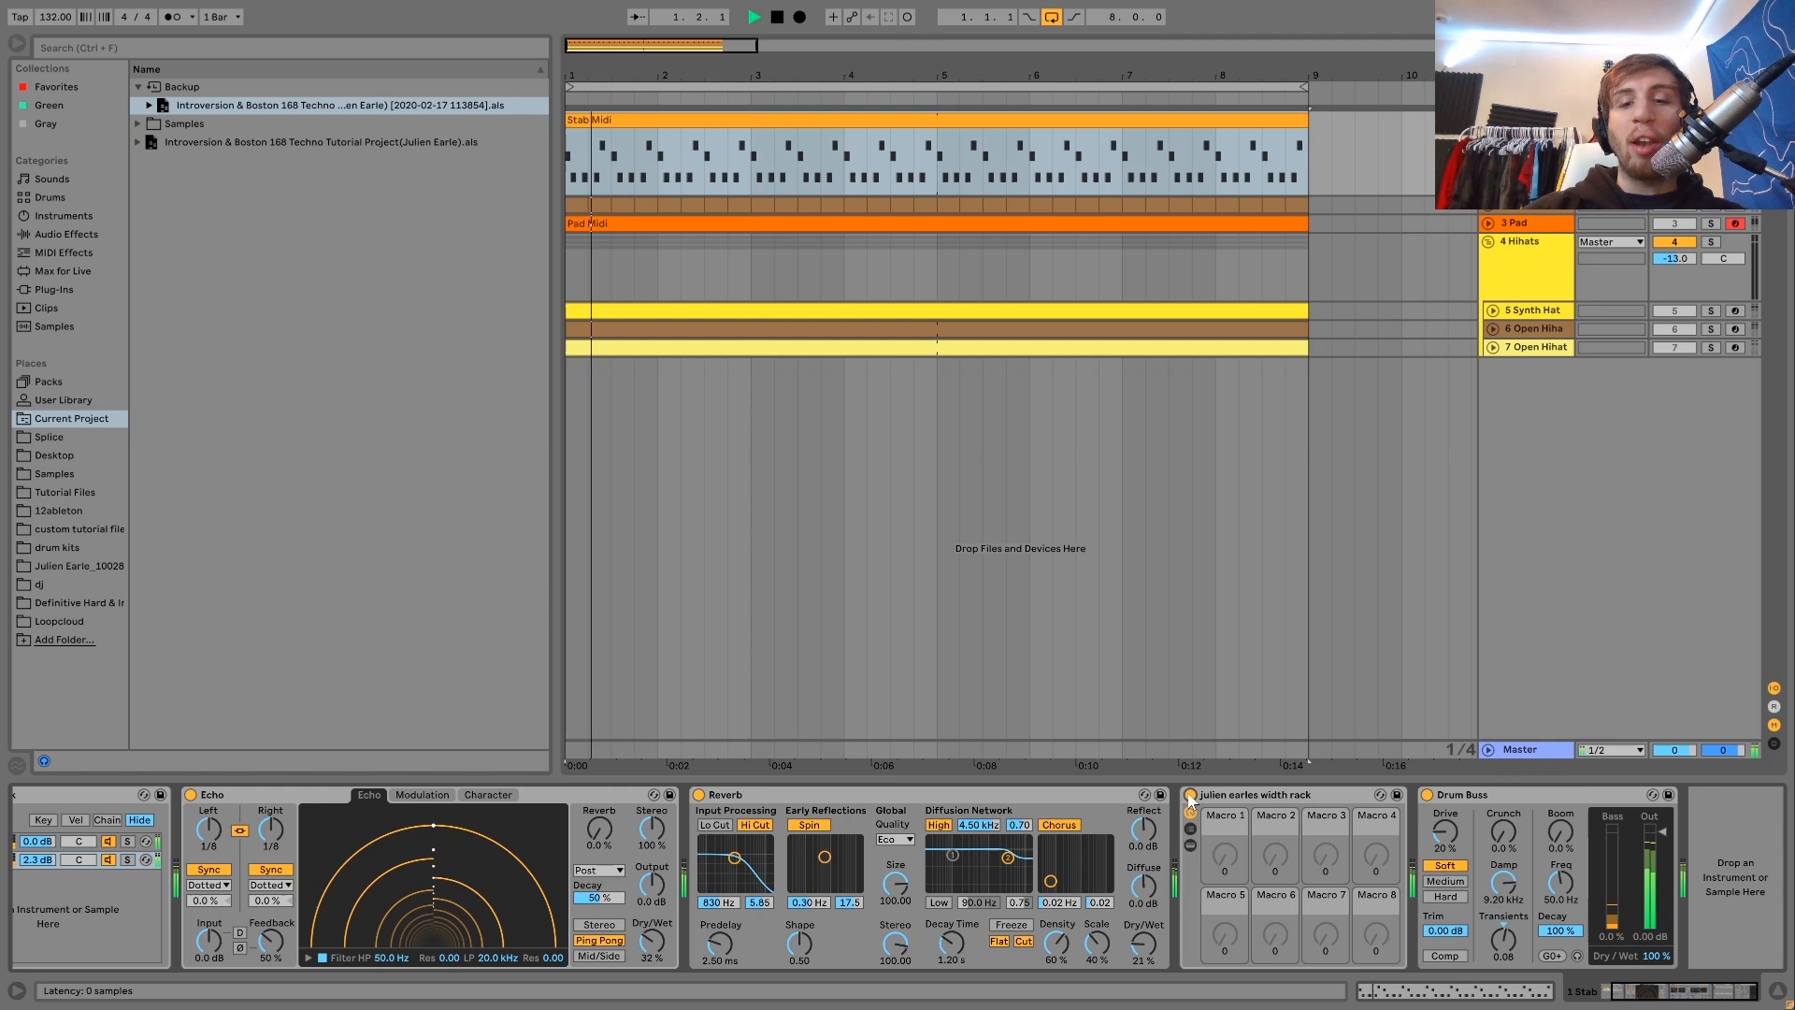
key("space")
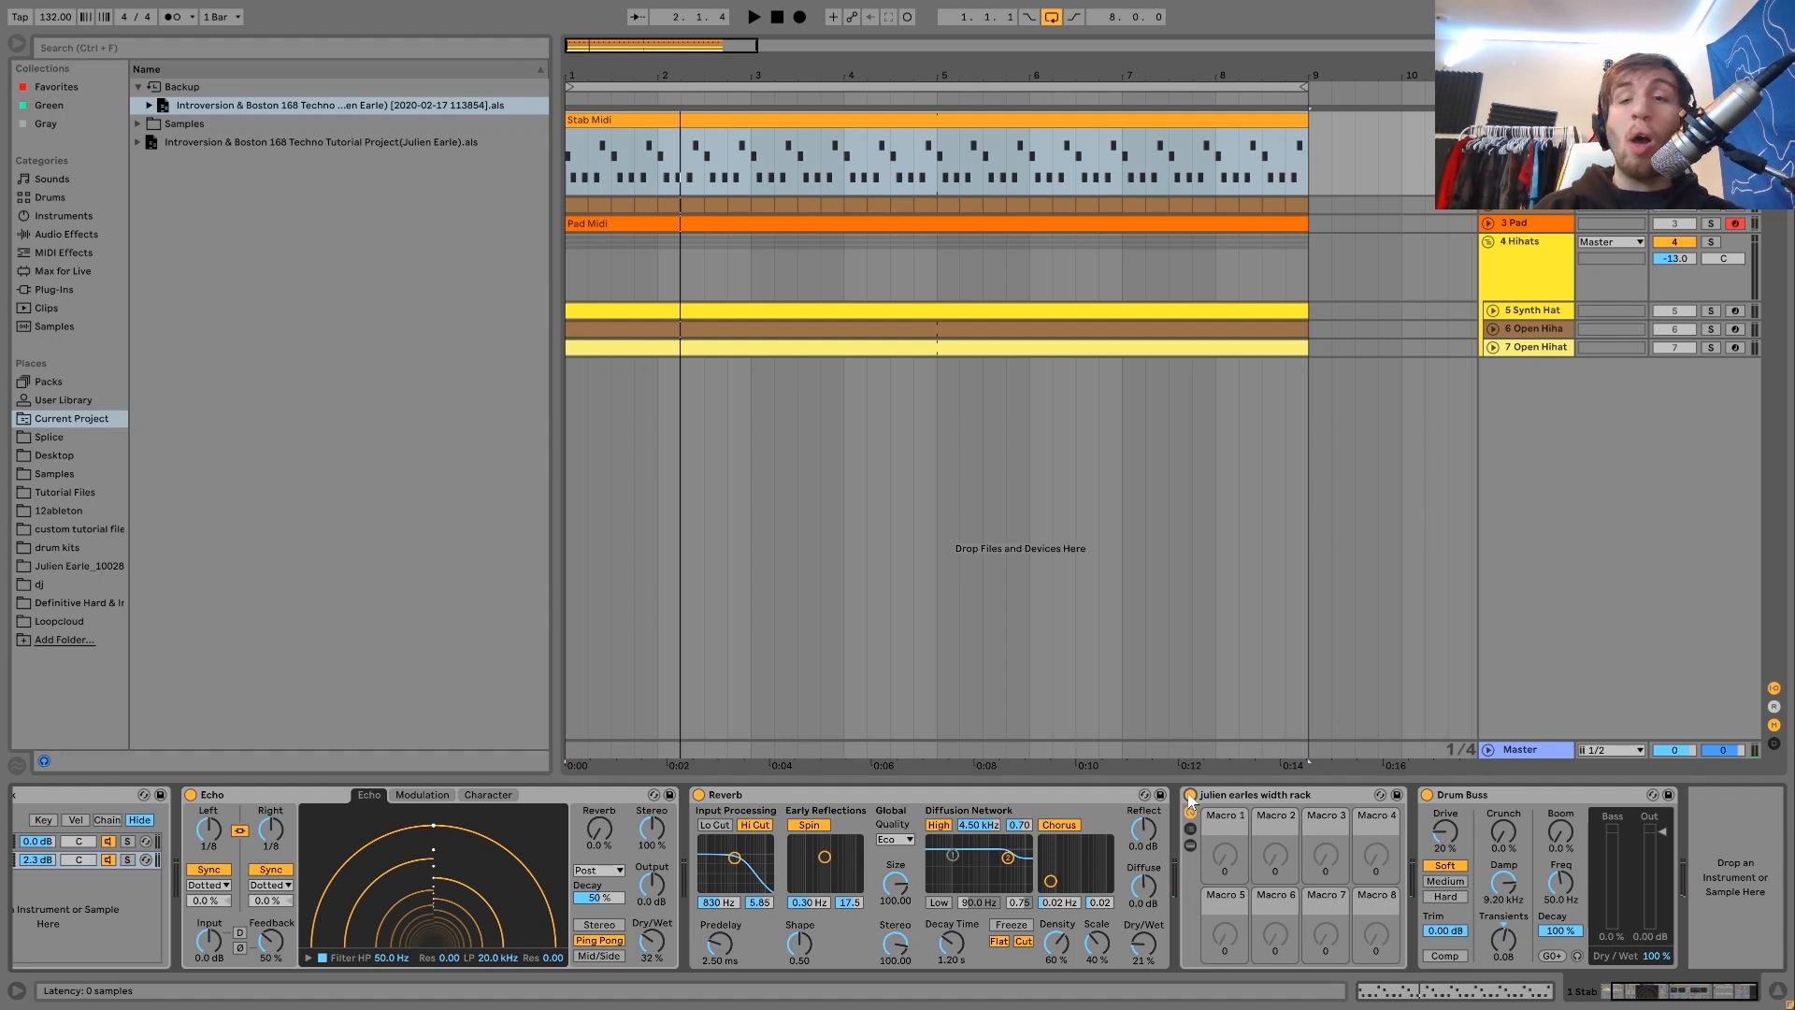
Step: Audition the stab together with the other tracks, and listen to it soloed again
key("space")
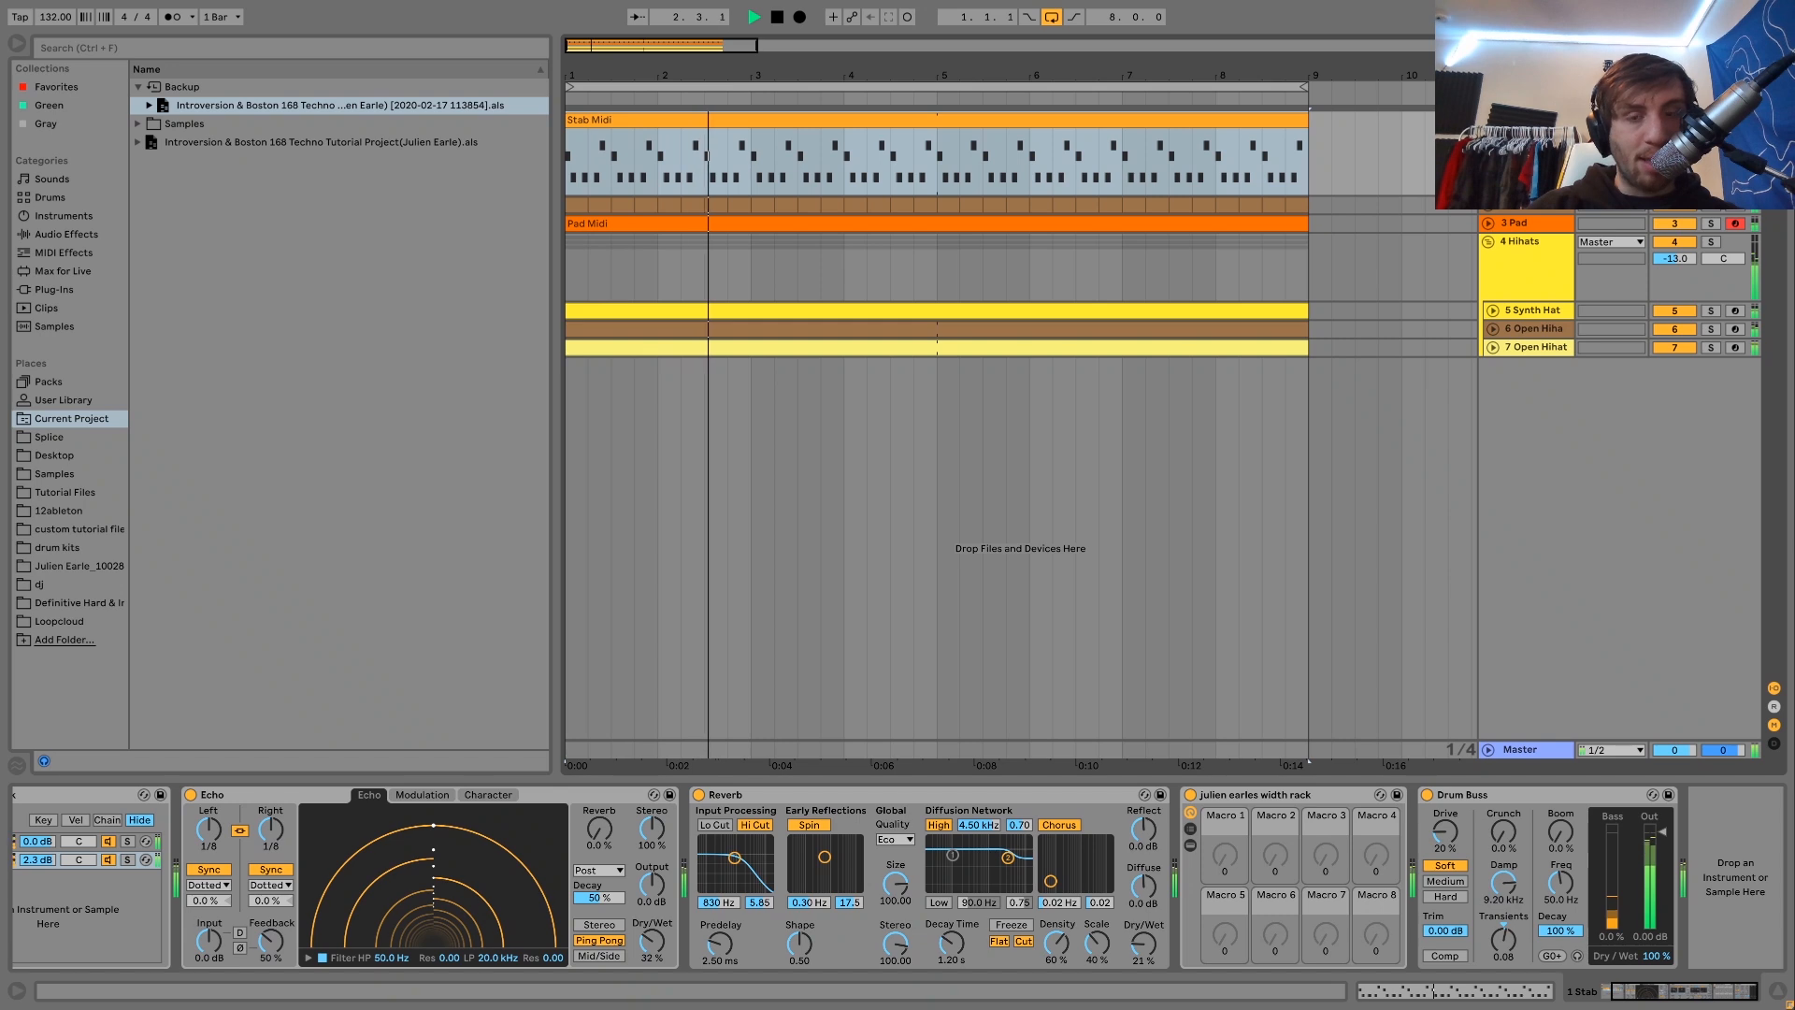
key("space")
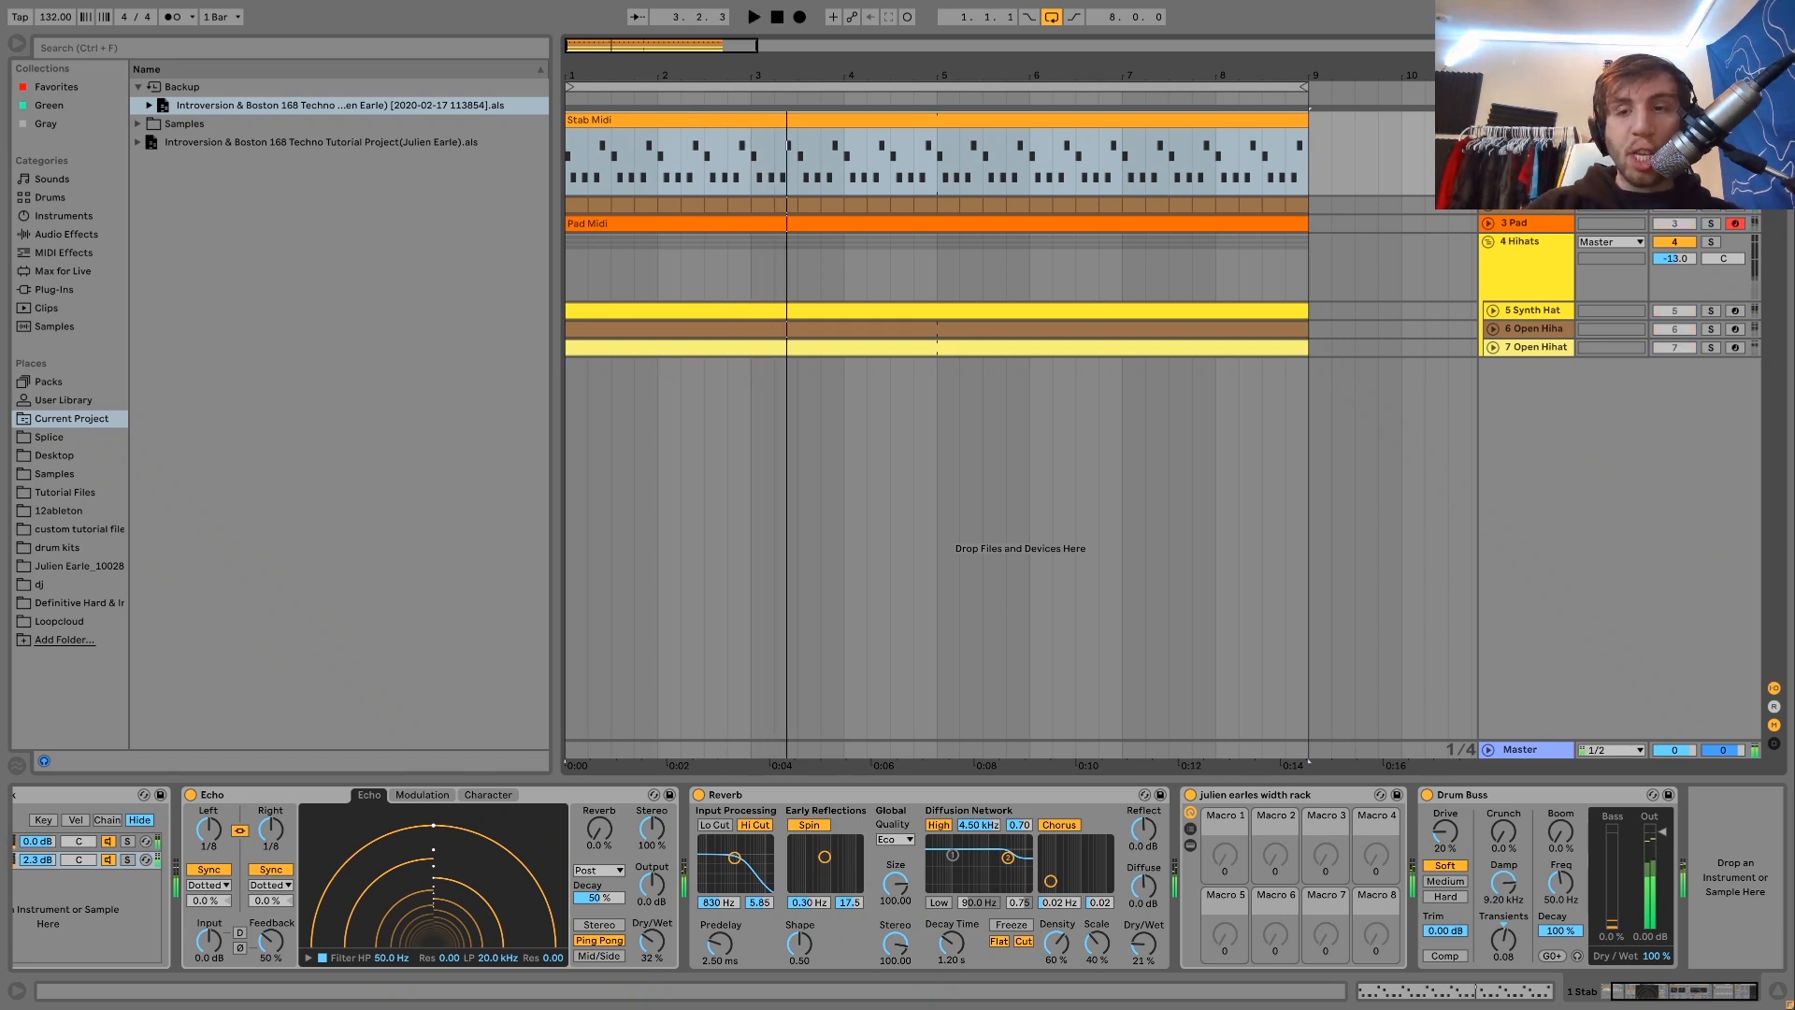
key("space")
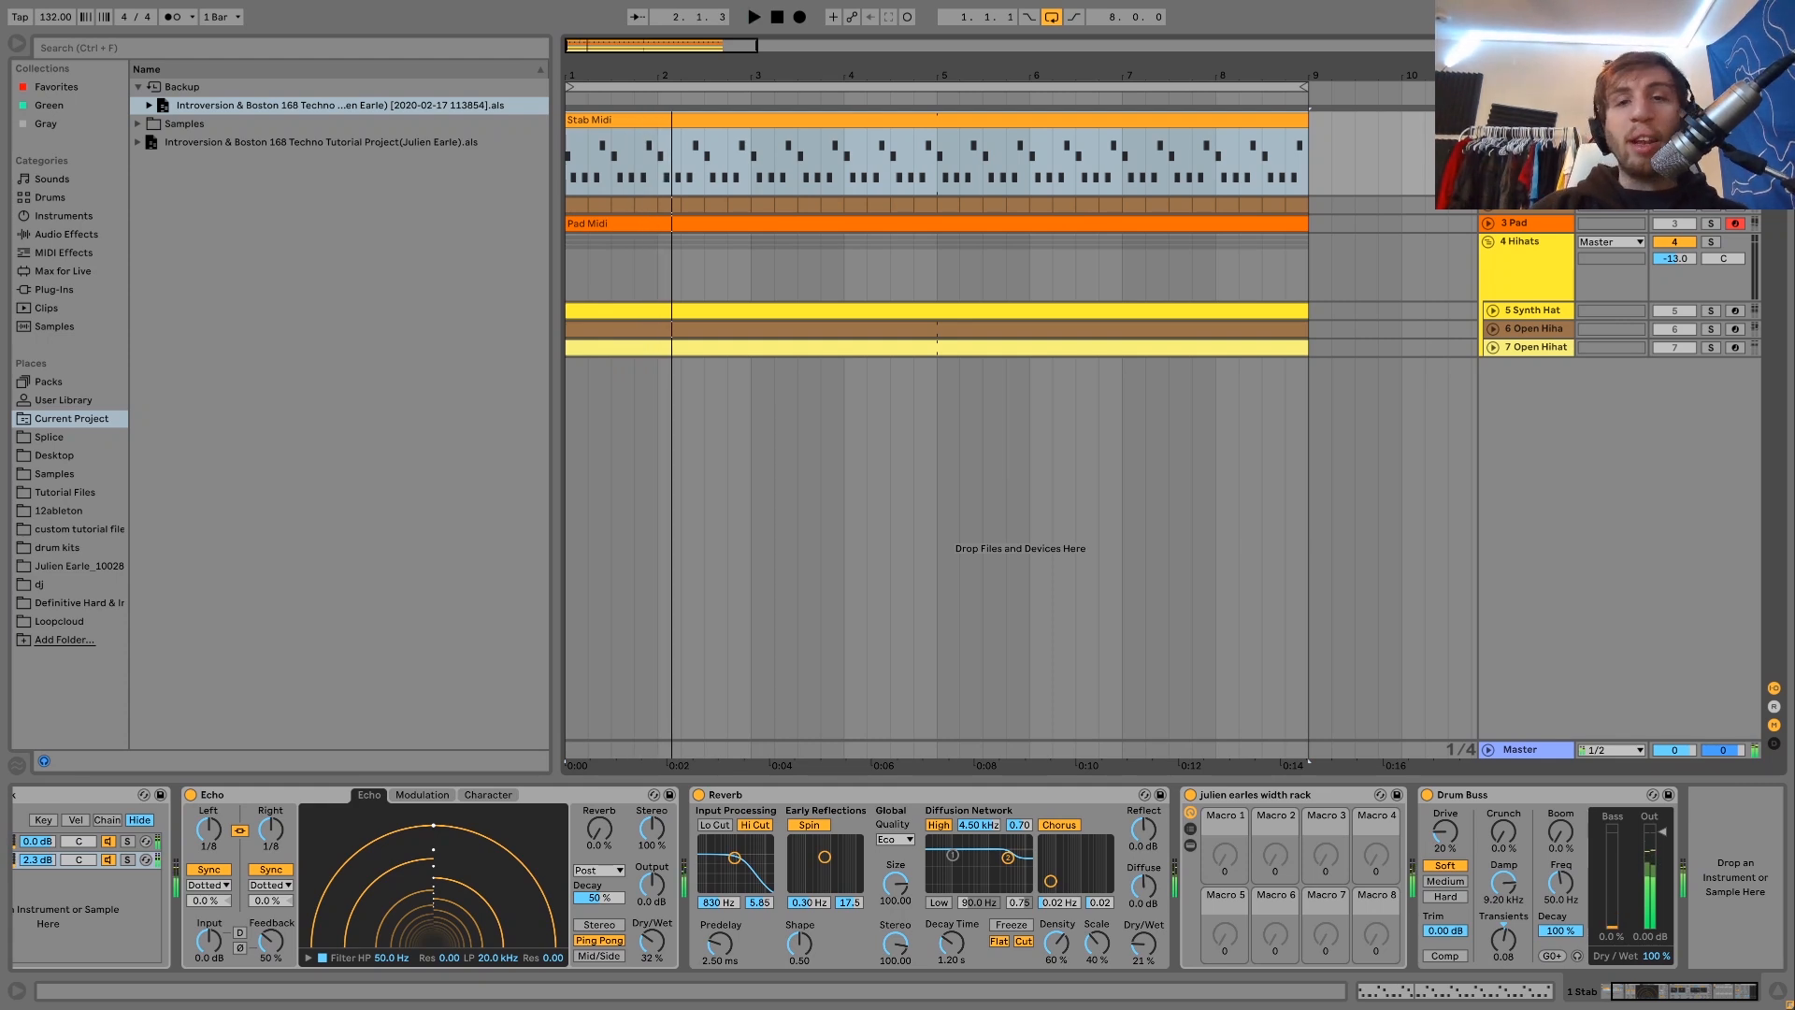
key("space")
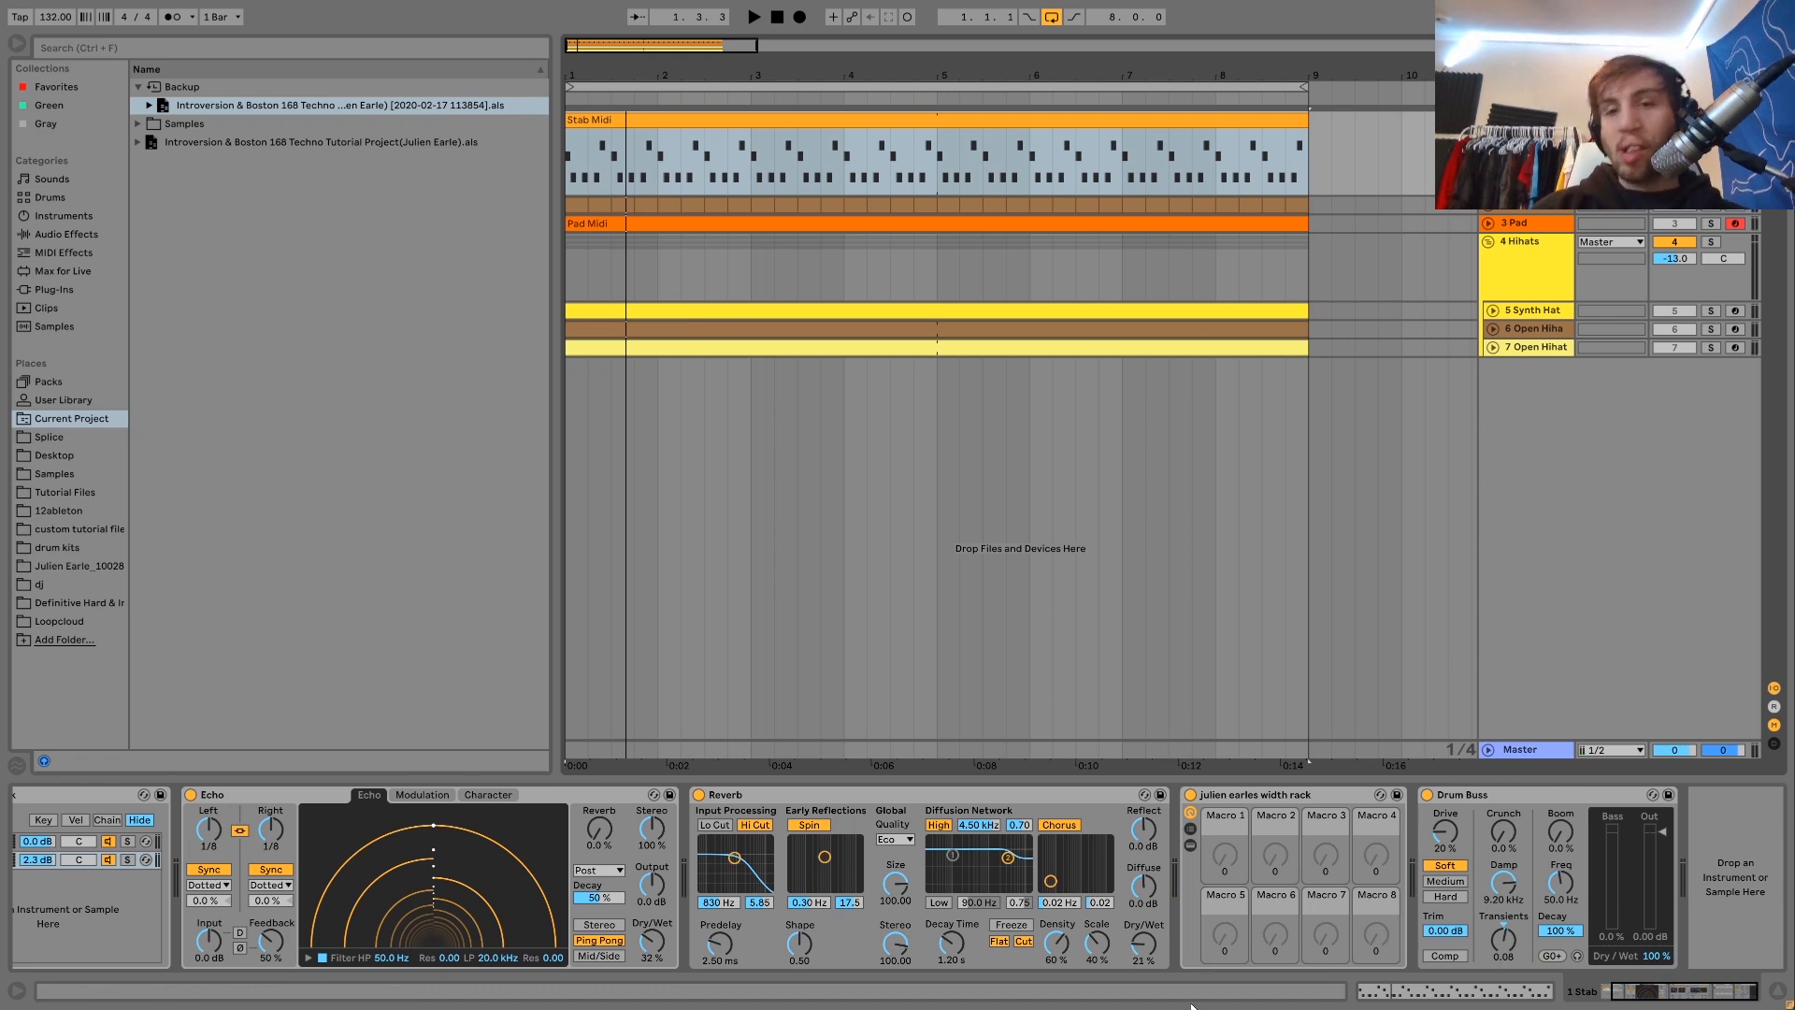
Step: Repeat the width rack comparison on the soloed stab, bypassing the rack and re-enabling it during playback
key("space")
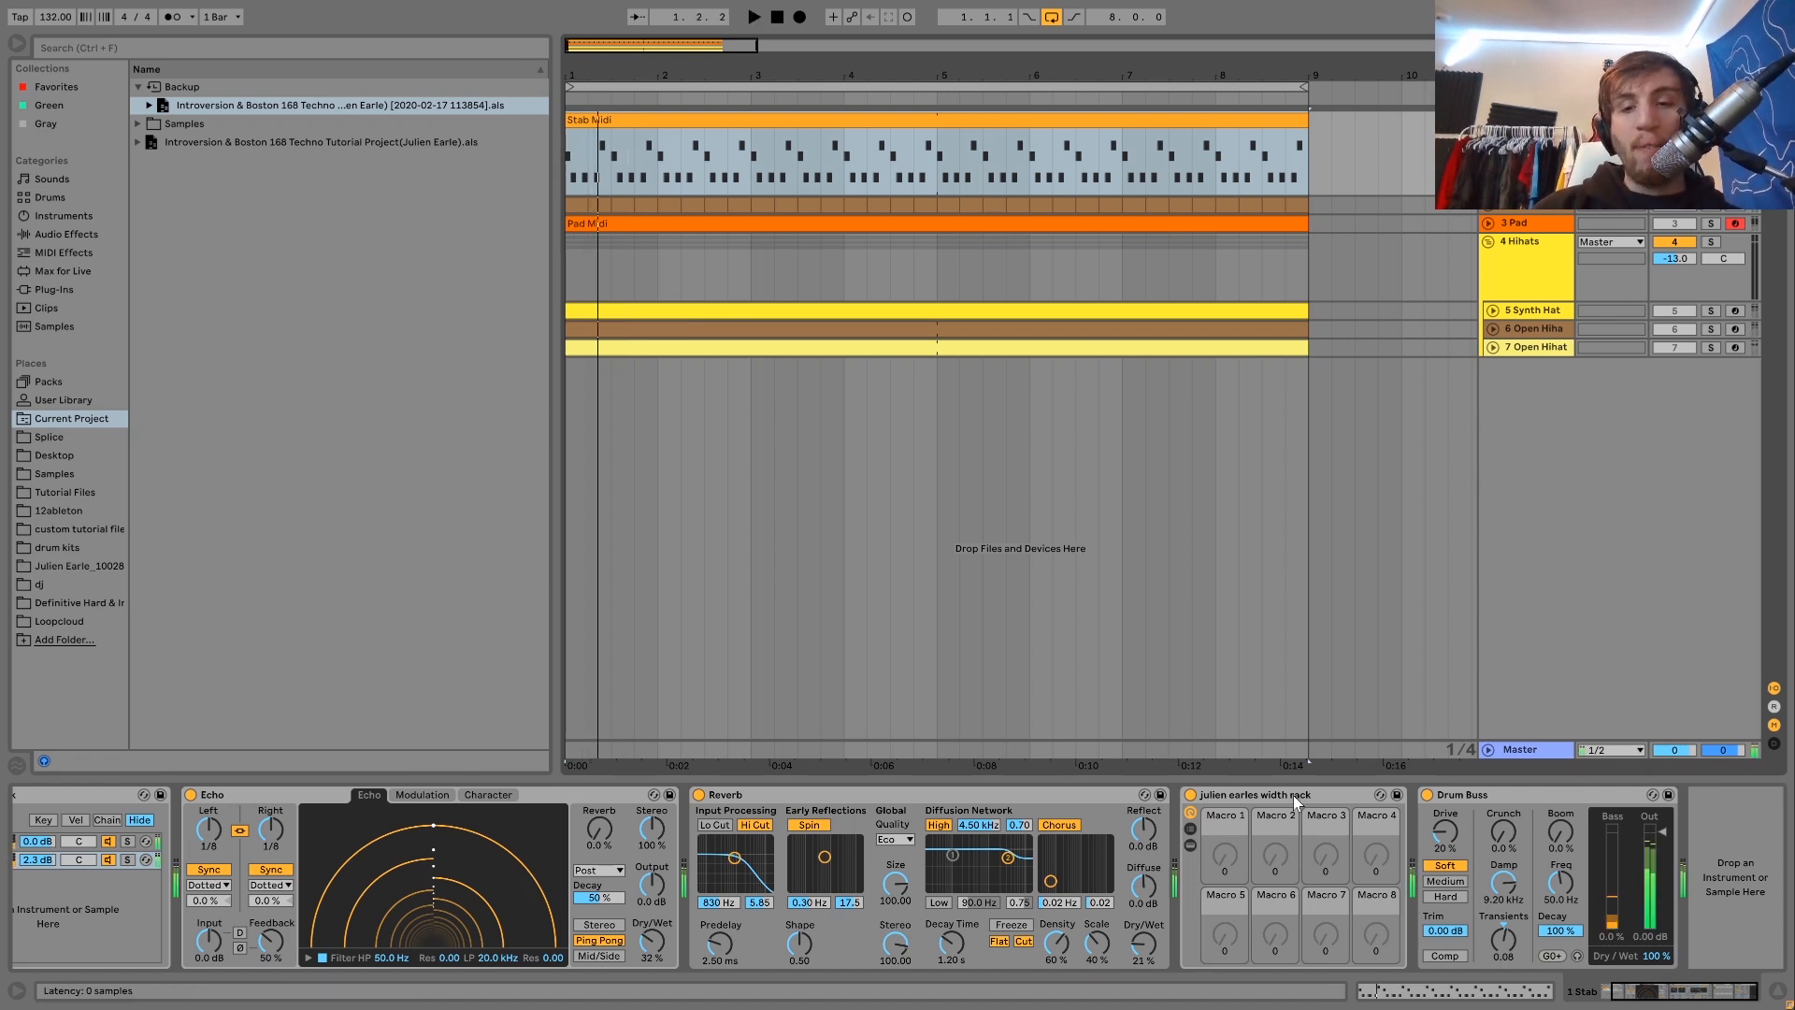
left_click(1191, 794)
key("space")
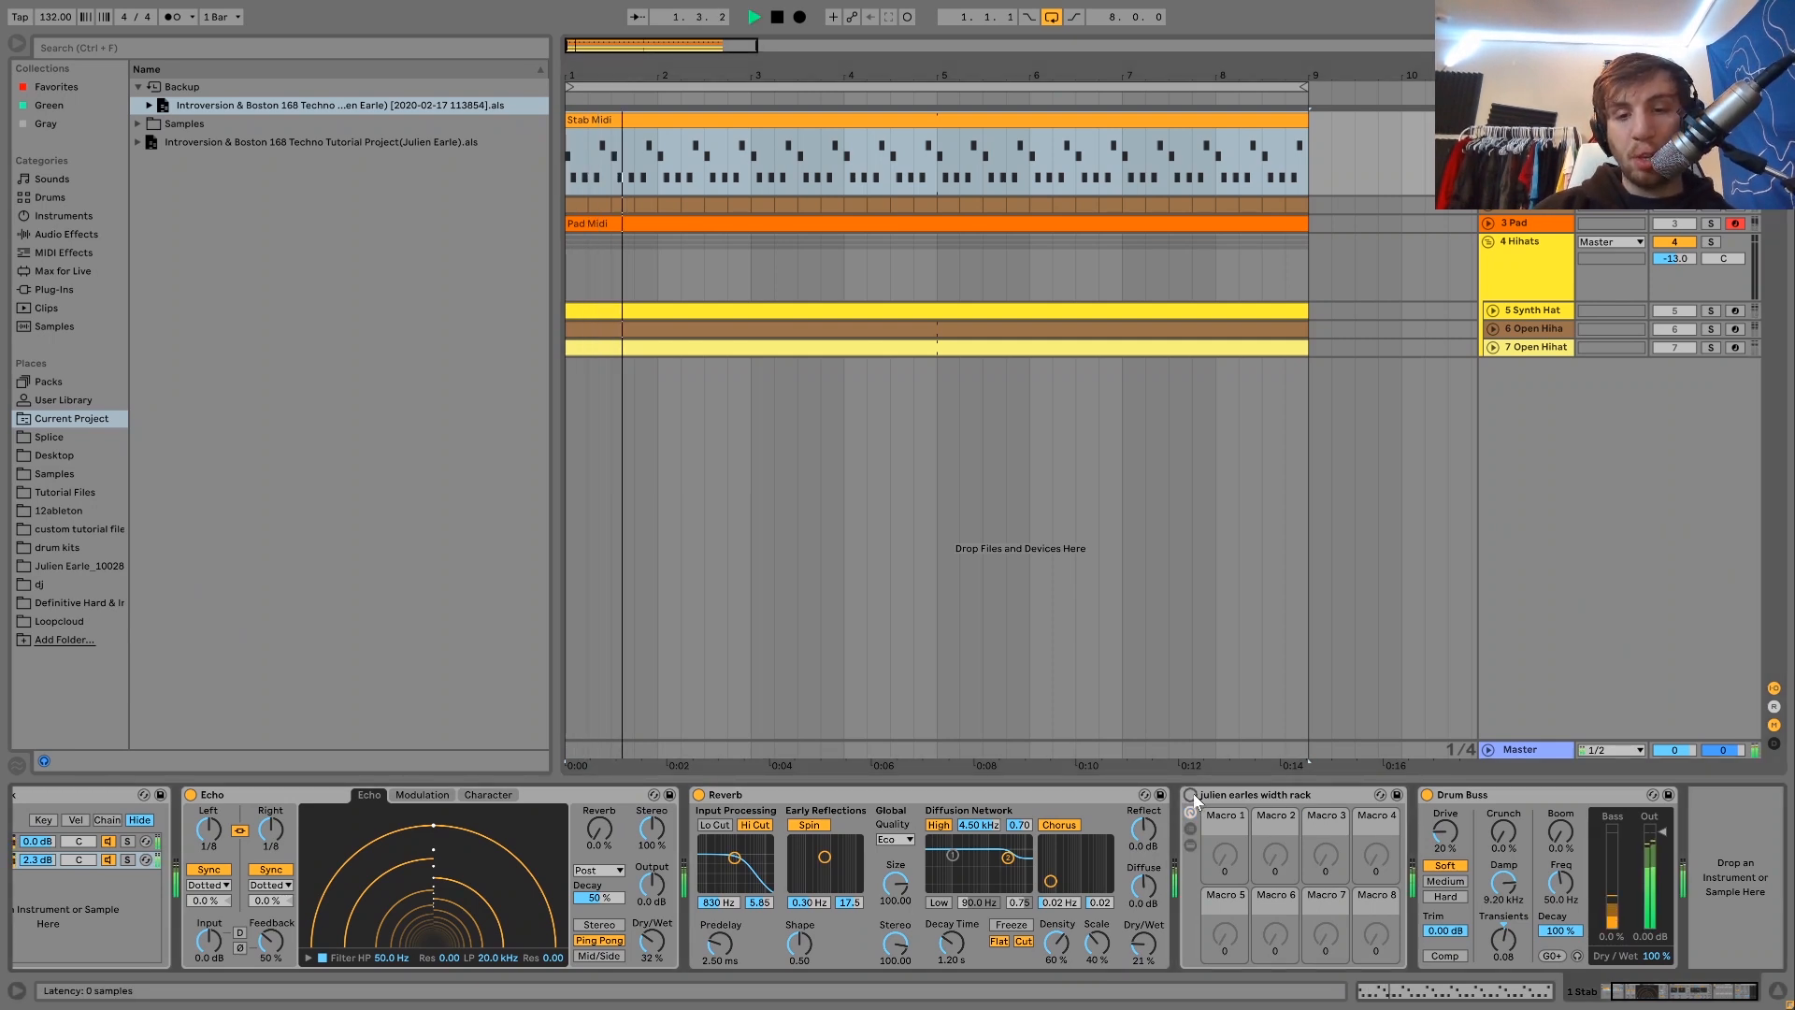
left_click(1191, 795)
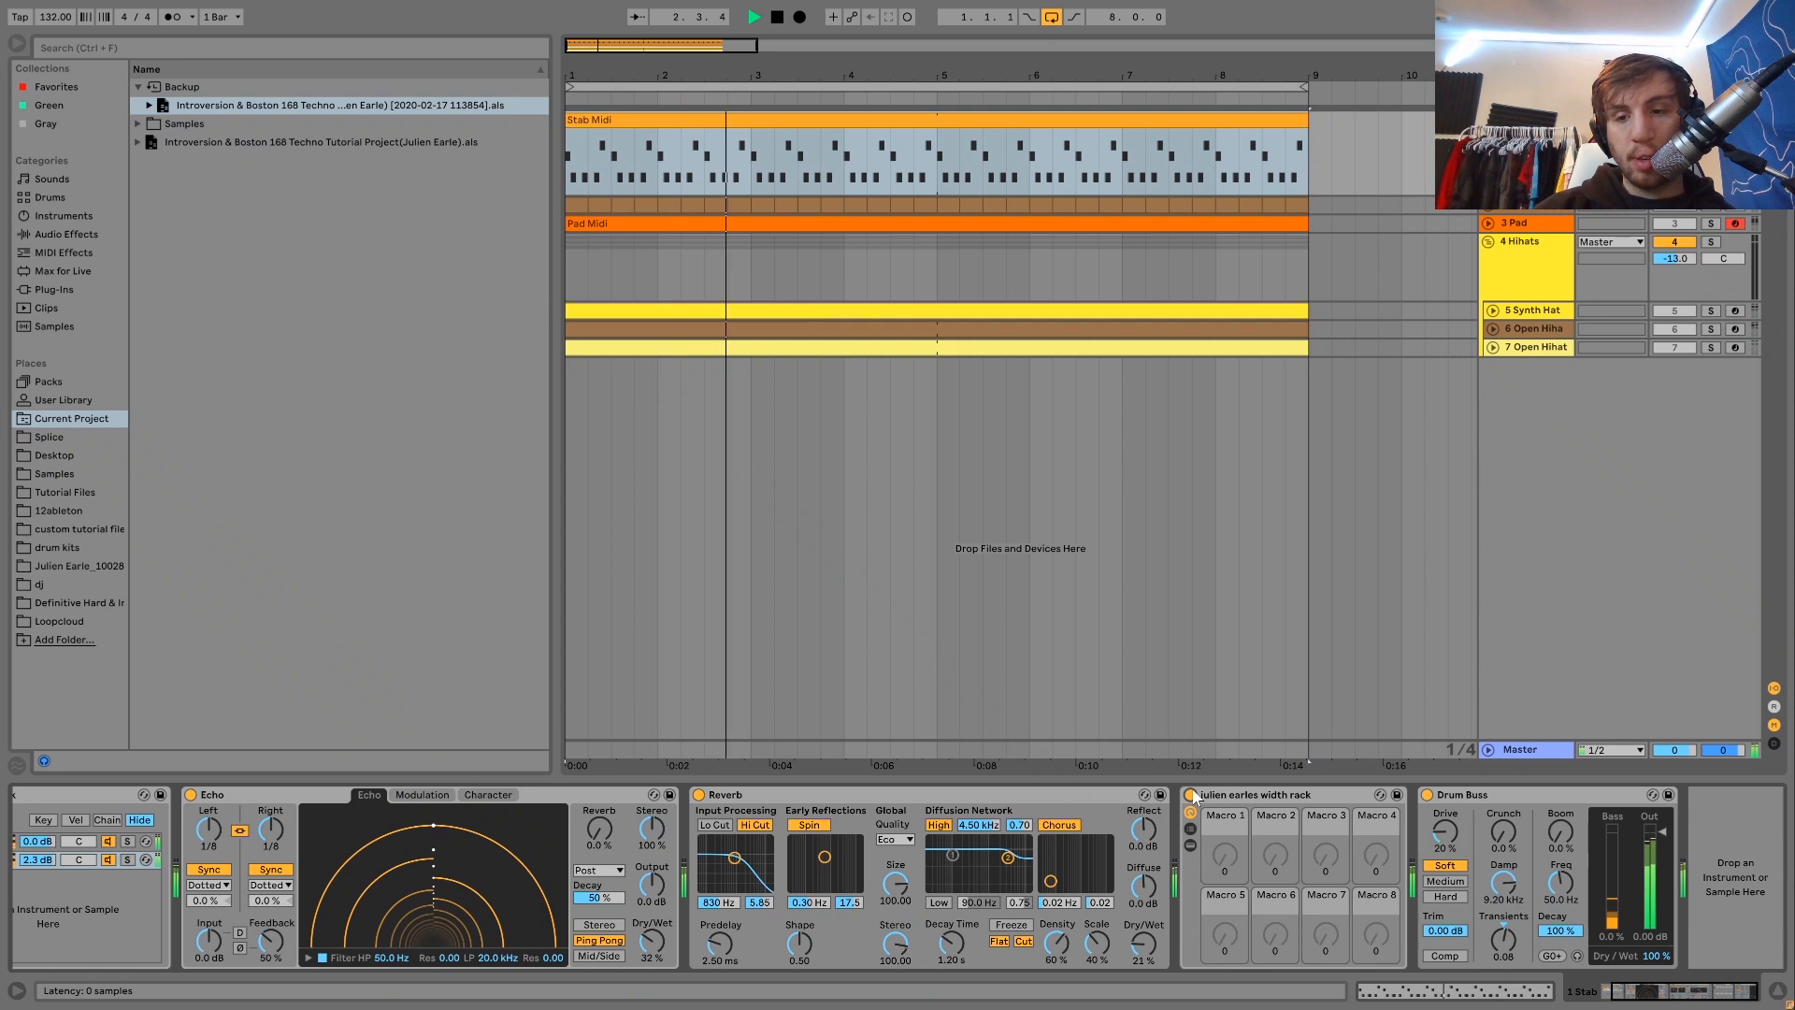
key("space")
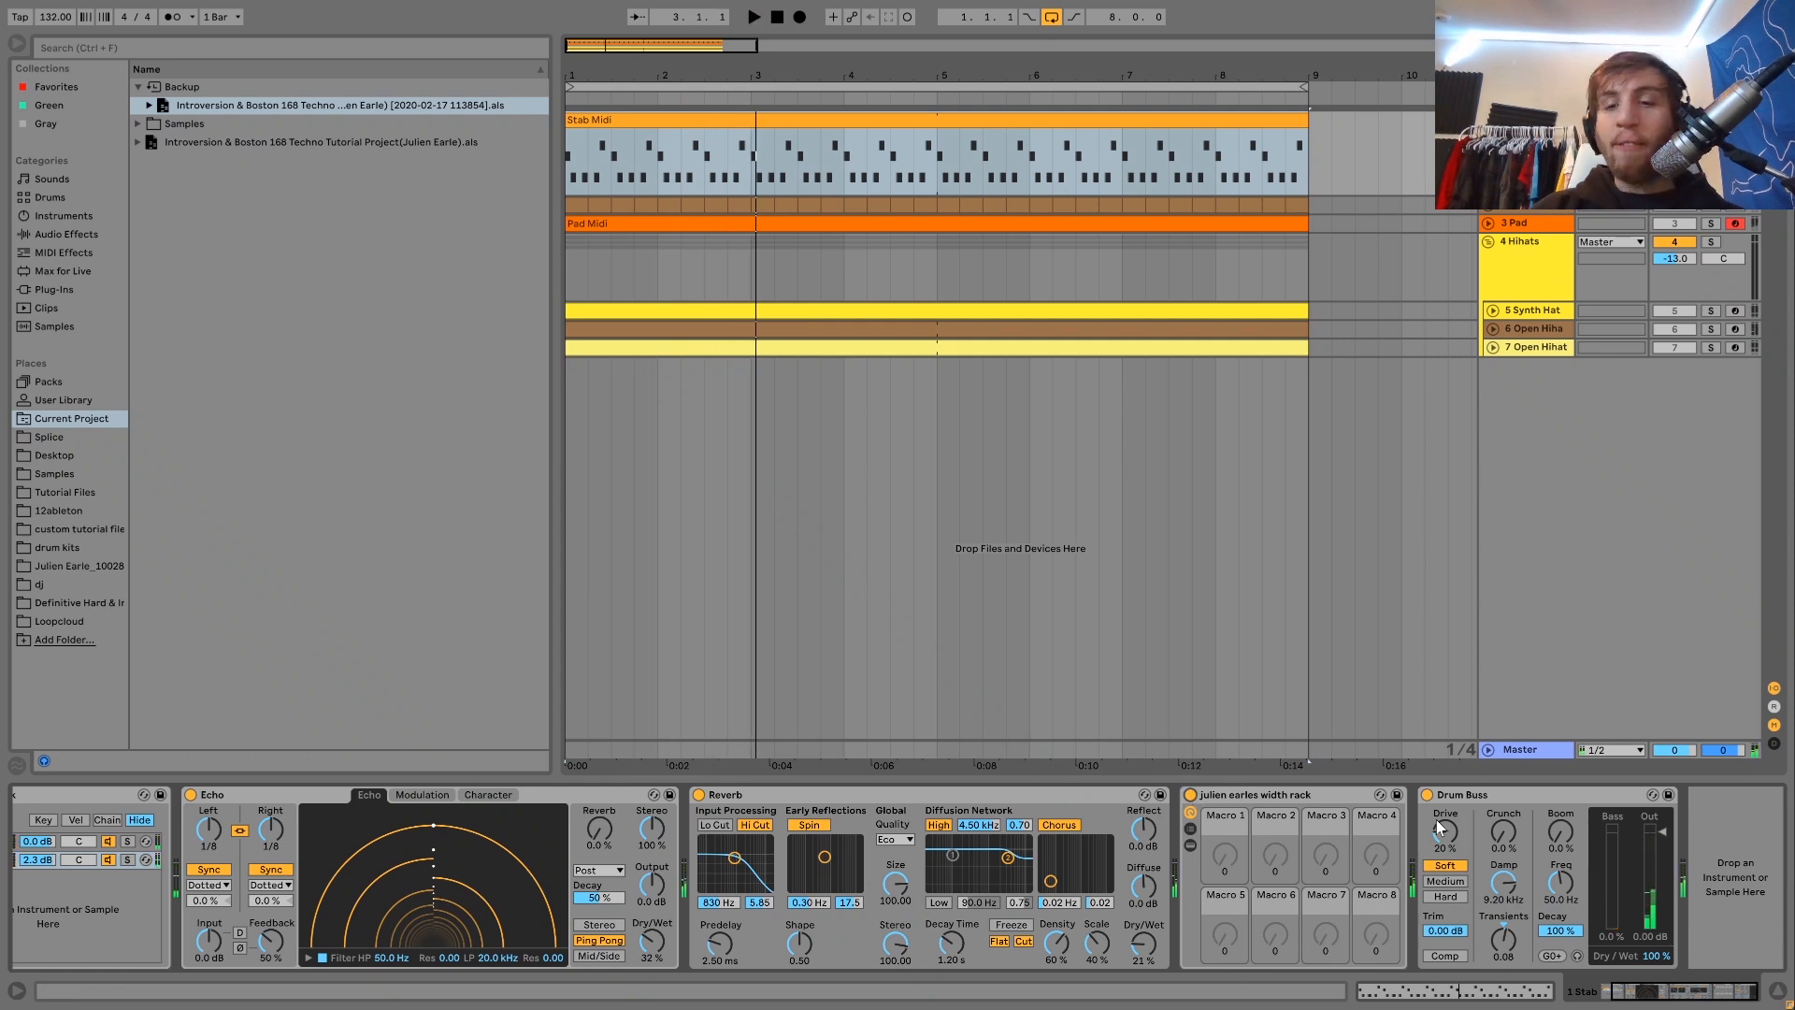
Step: Compare the stab with the Drum Buss bypassed and active
key("space")
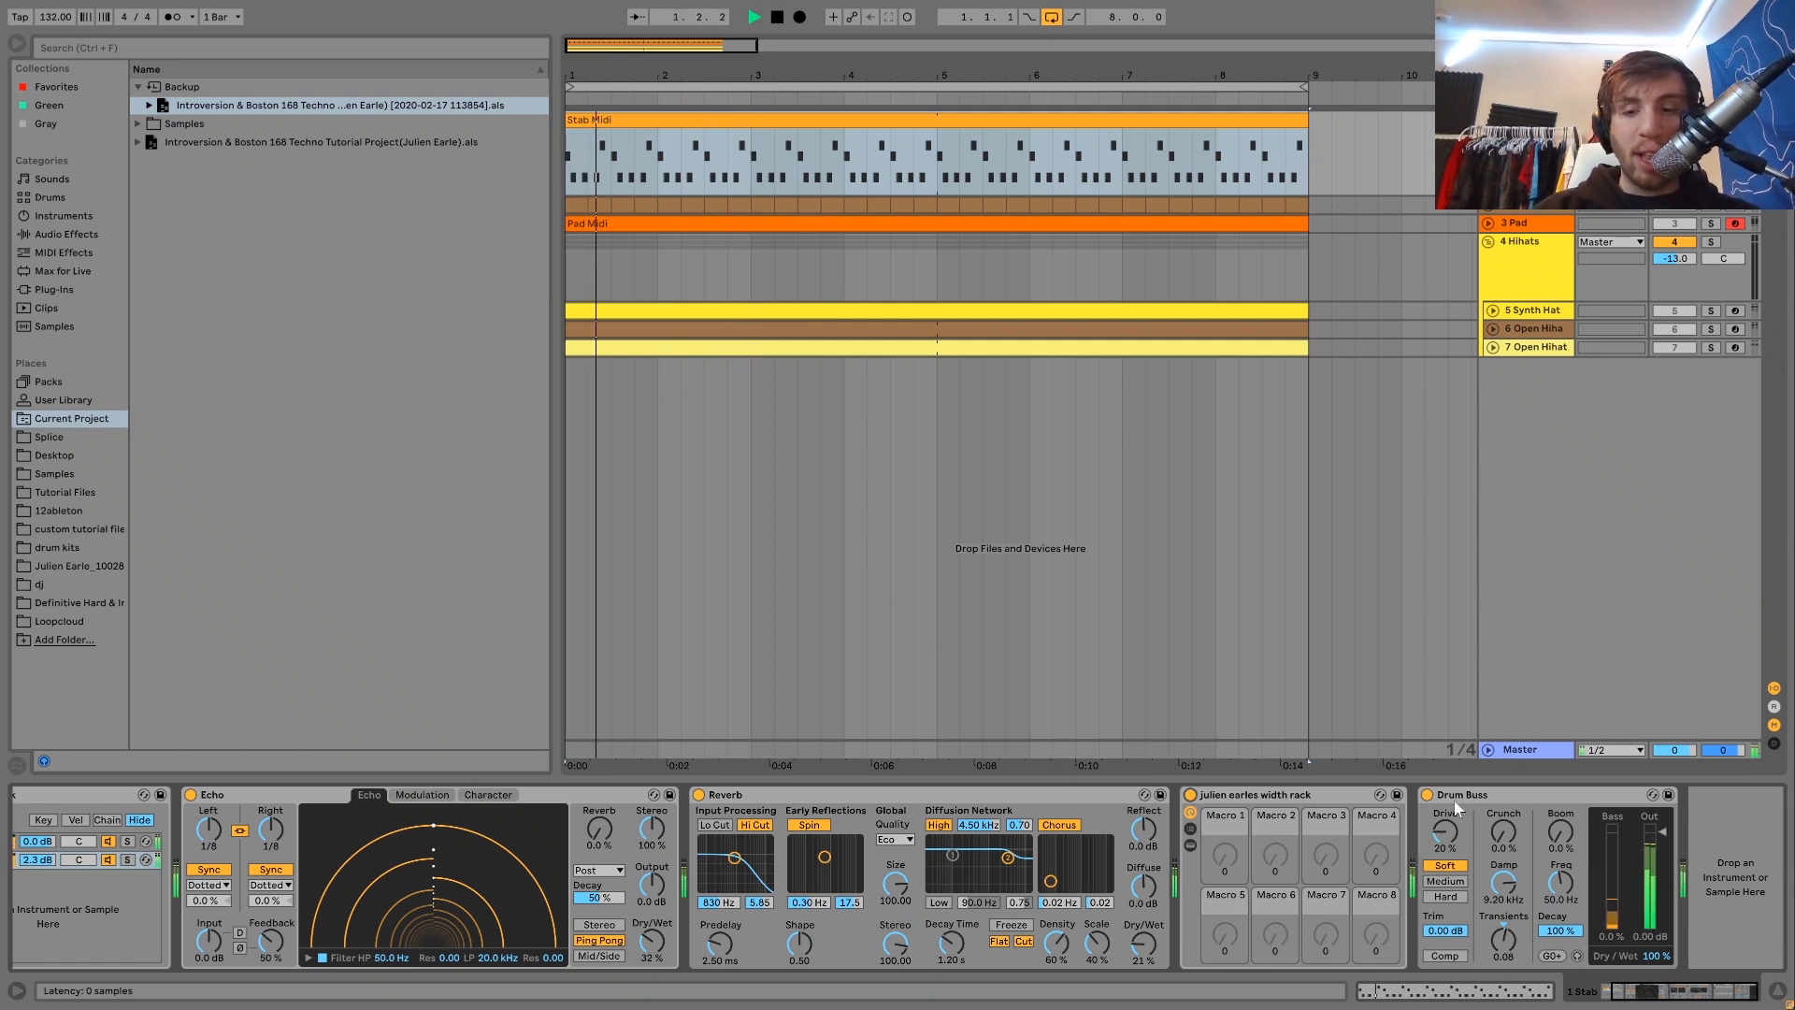
left_click(1428, 795)
left_click(1428, 794)
key("space")
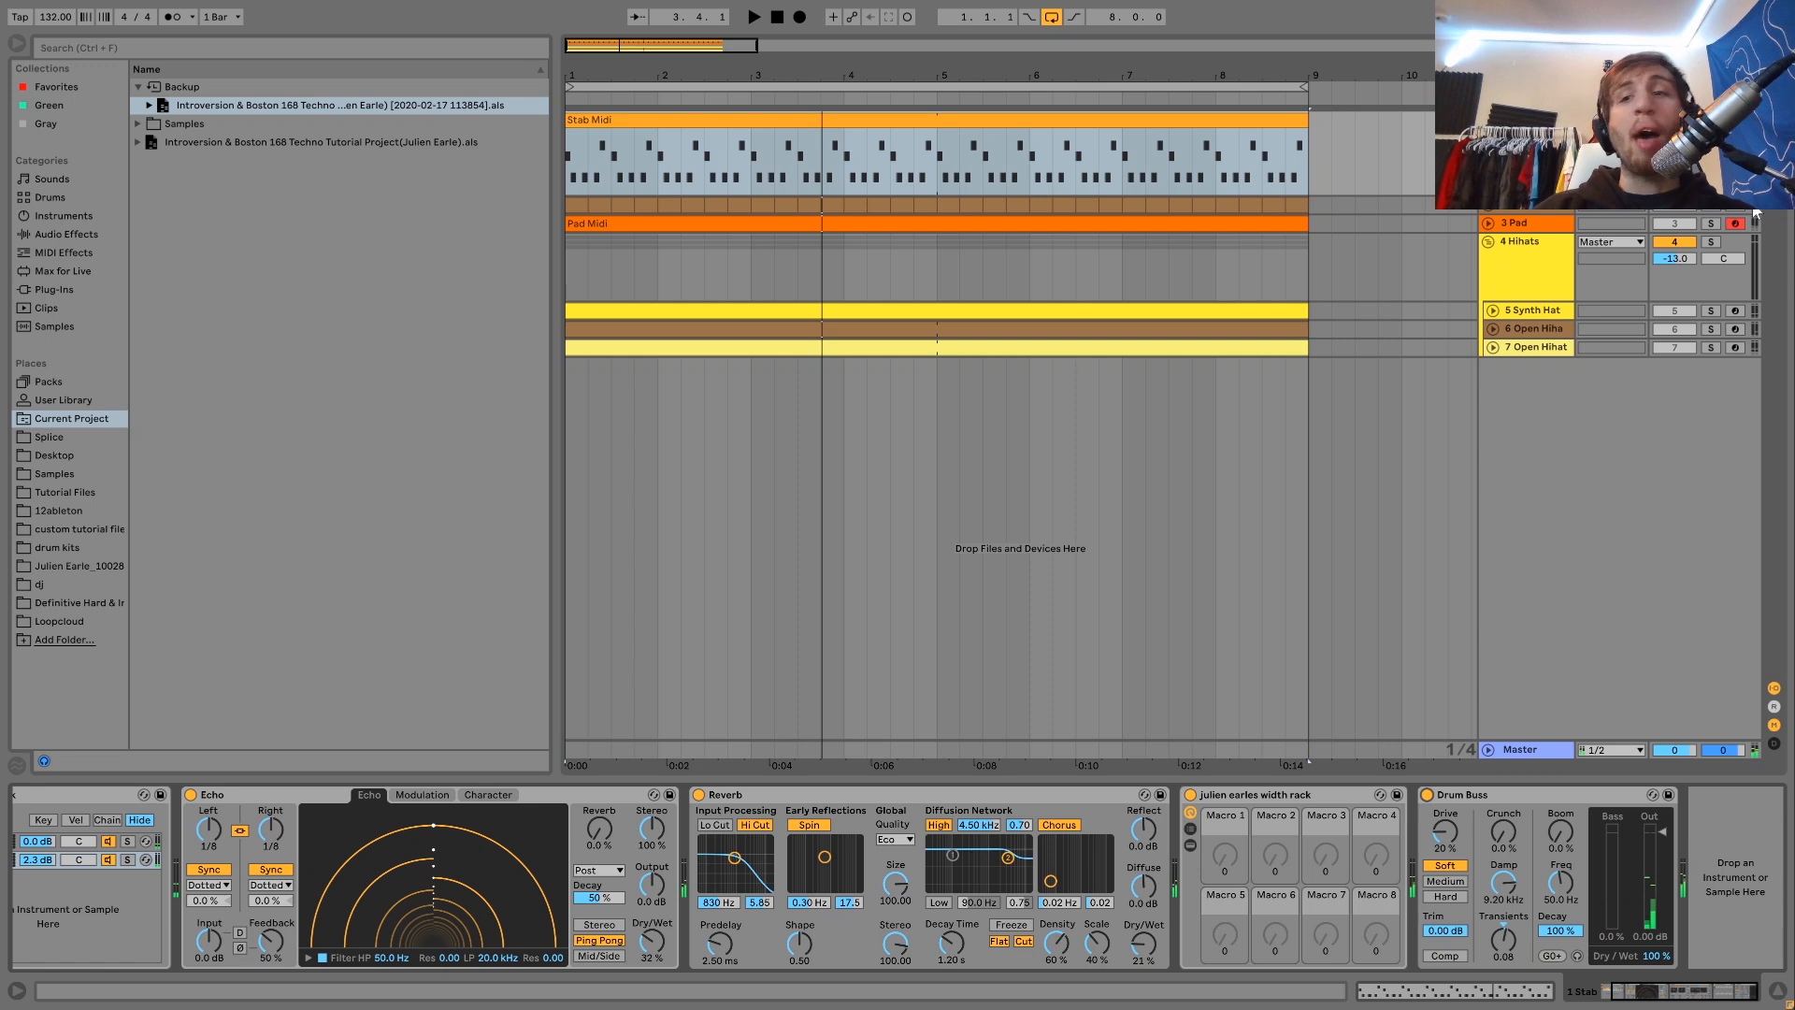
Step: Unfold the Kick track, display its device chain and play the kick
left_click(1546, 212)
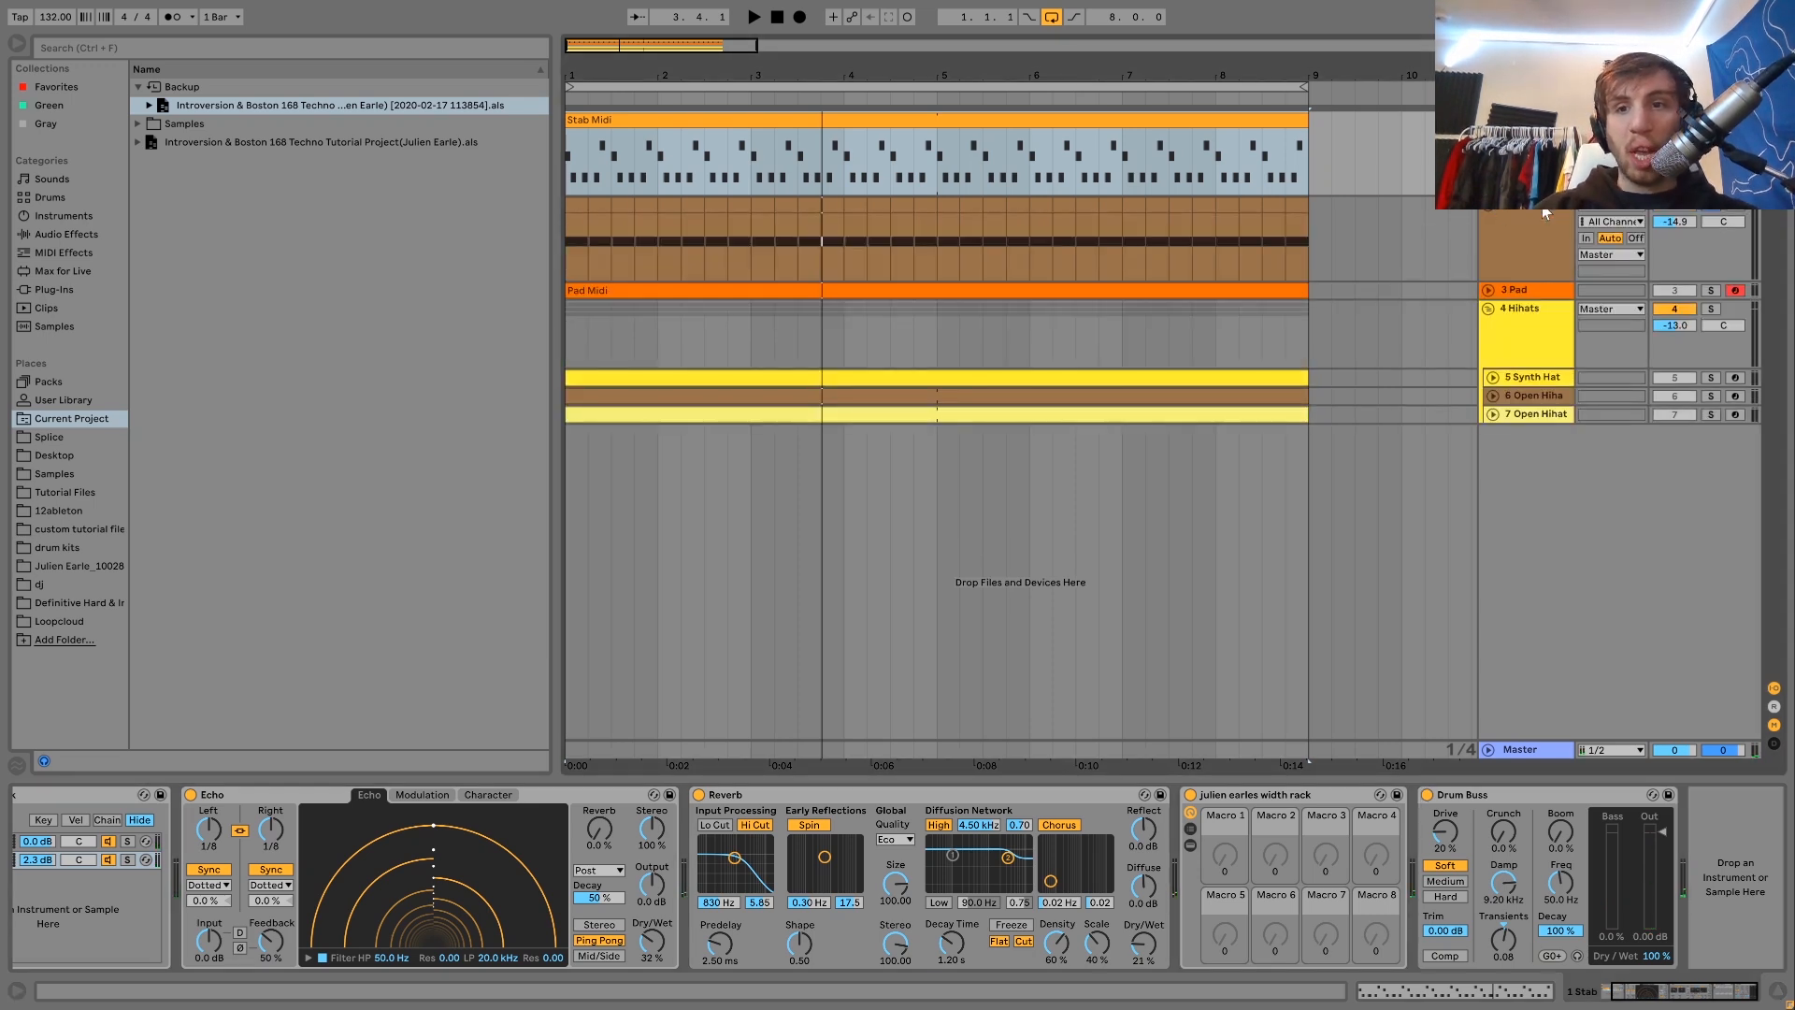
left_click(1546, 213)
key("space")
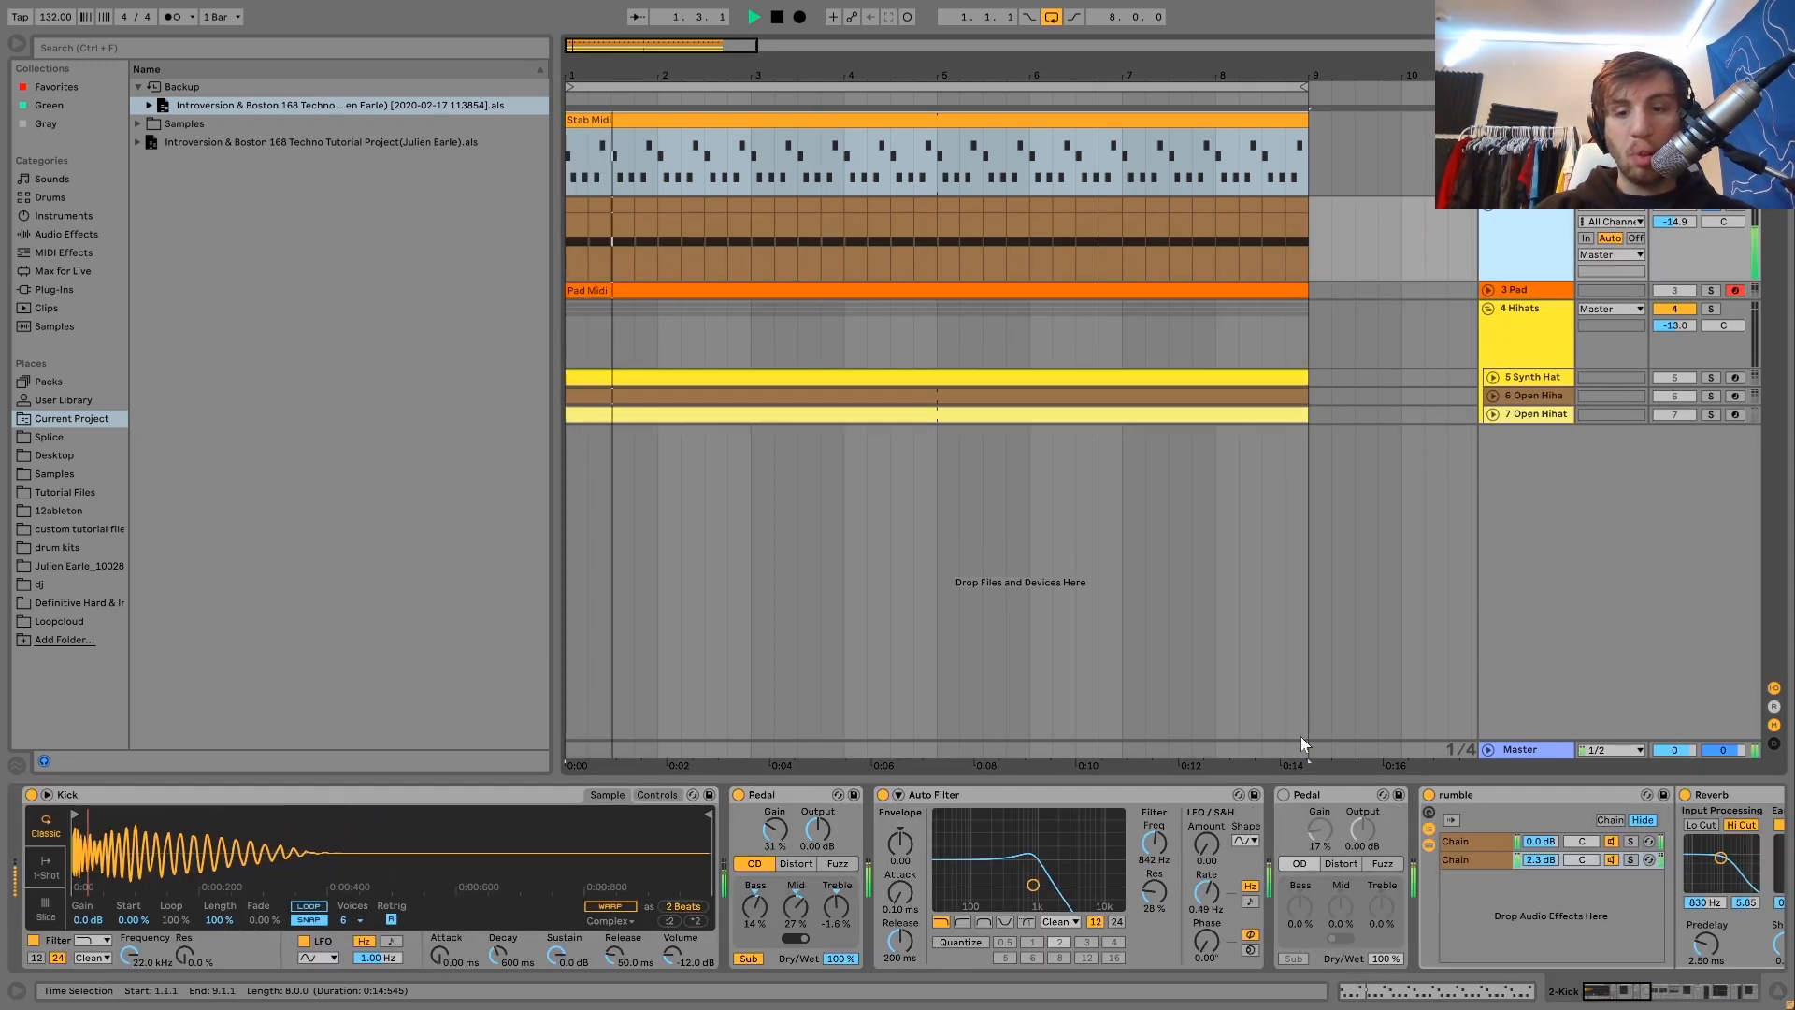
Step: Delete the inactive Pedal between the Auto Filter and the rumble rack on the Kick track
left_click(1301, 796)
key("Delete")
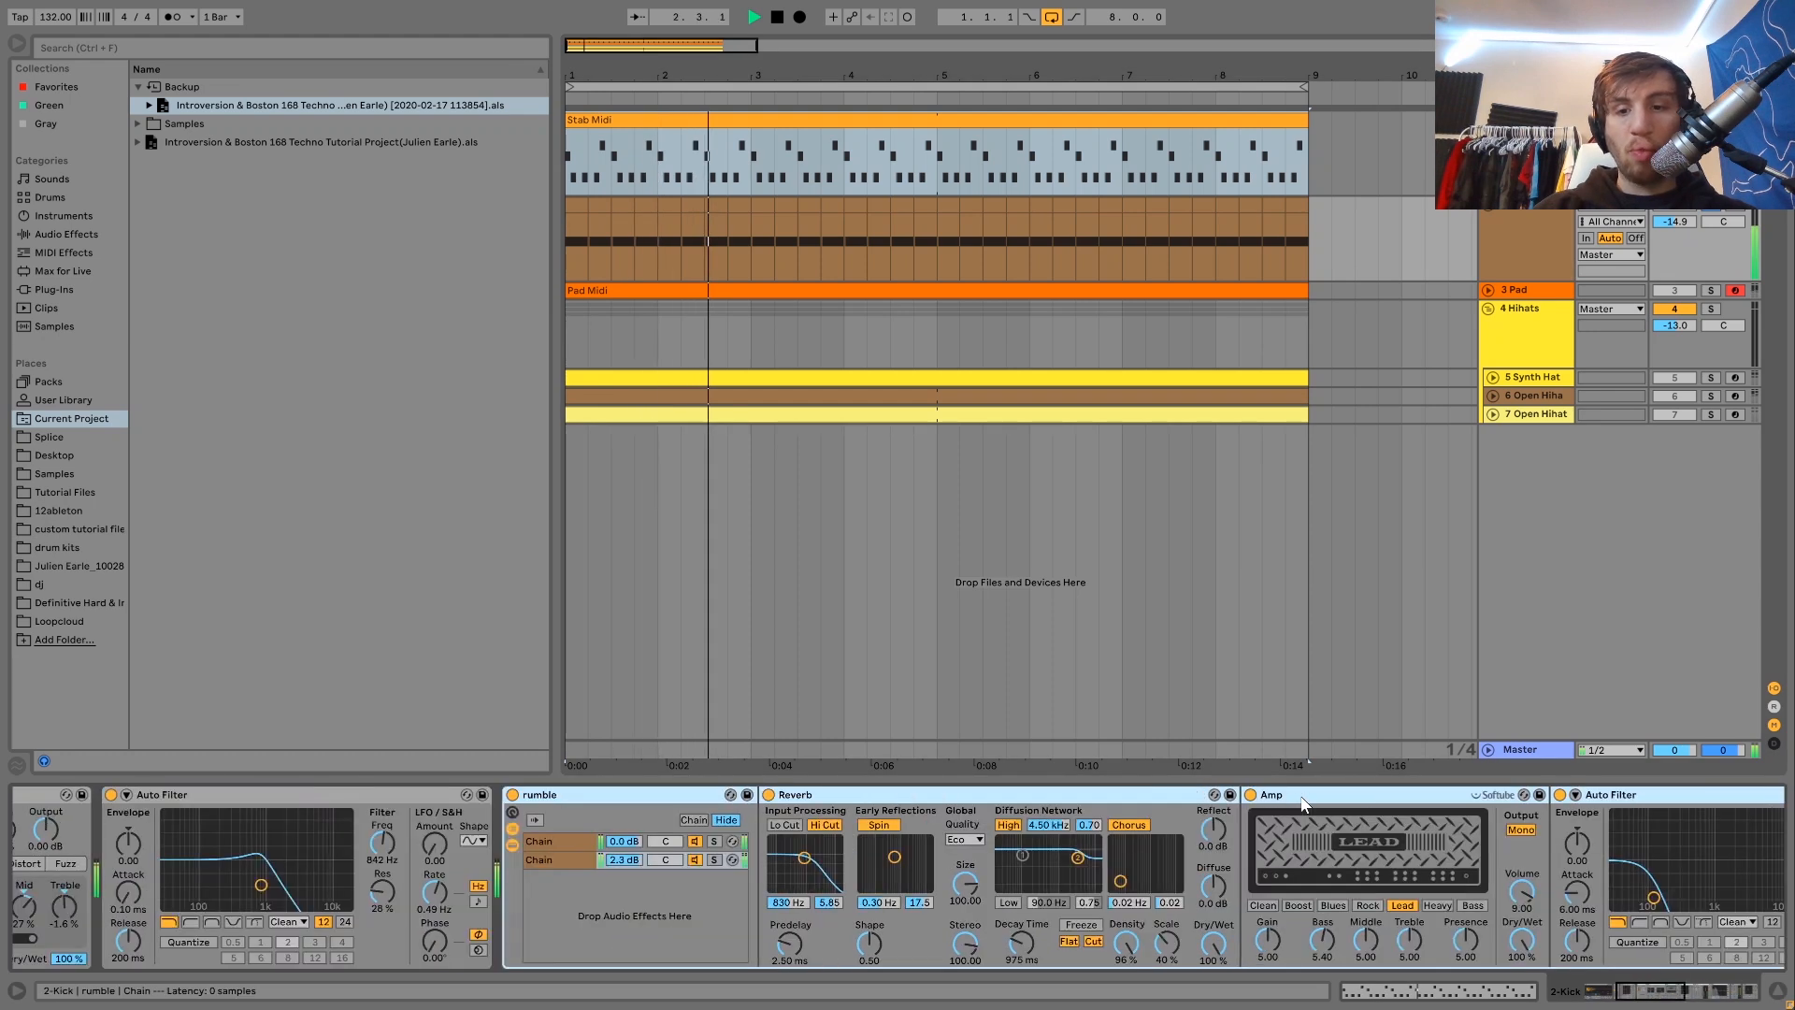
key("ctrl+z")
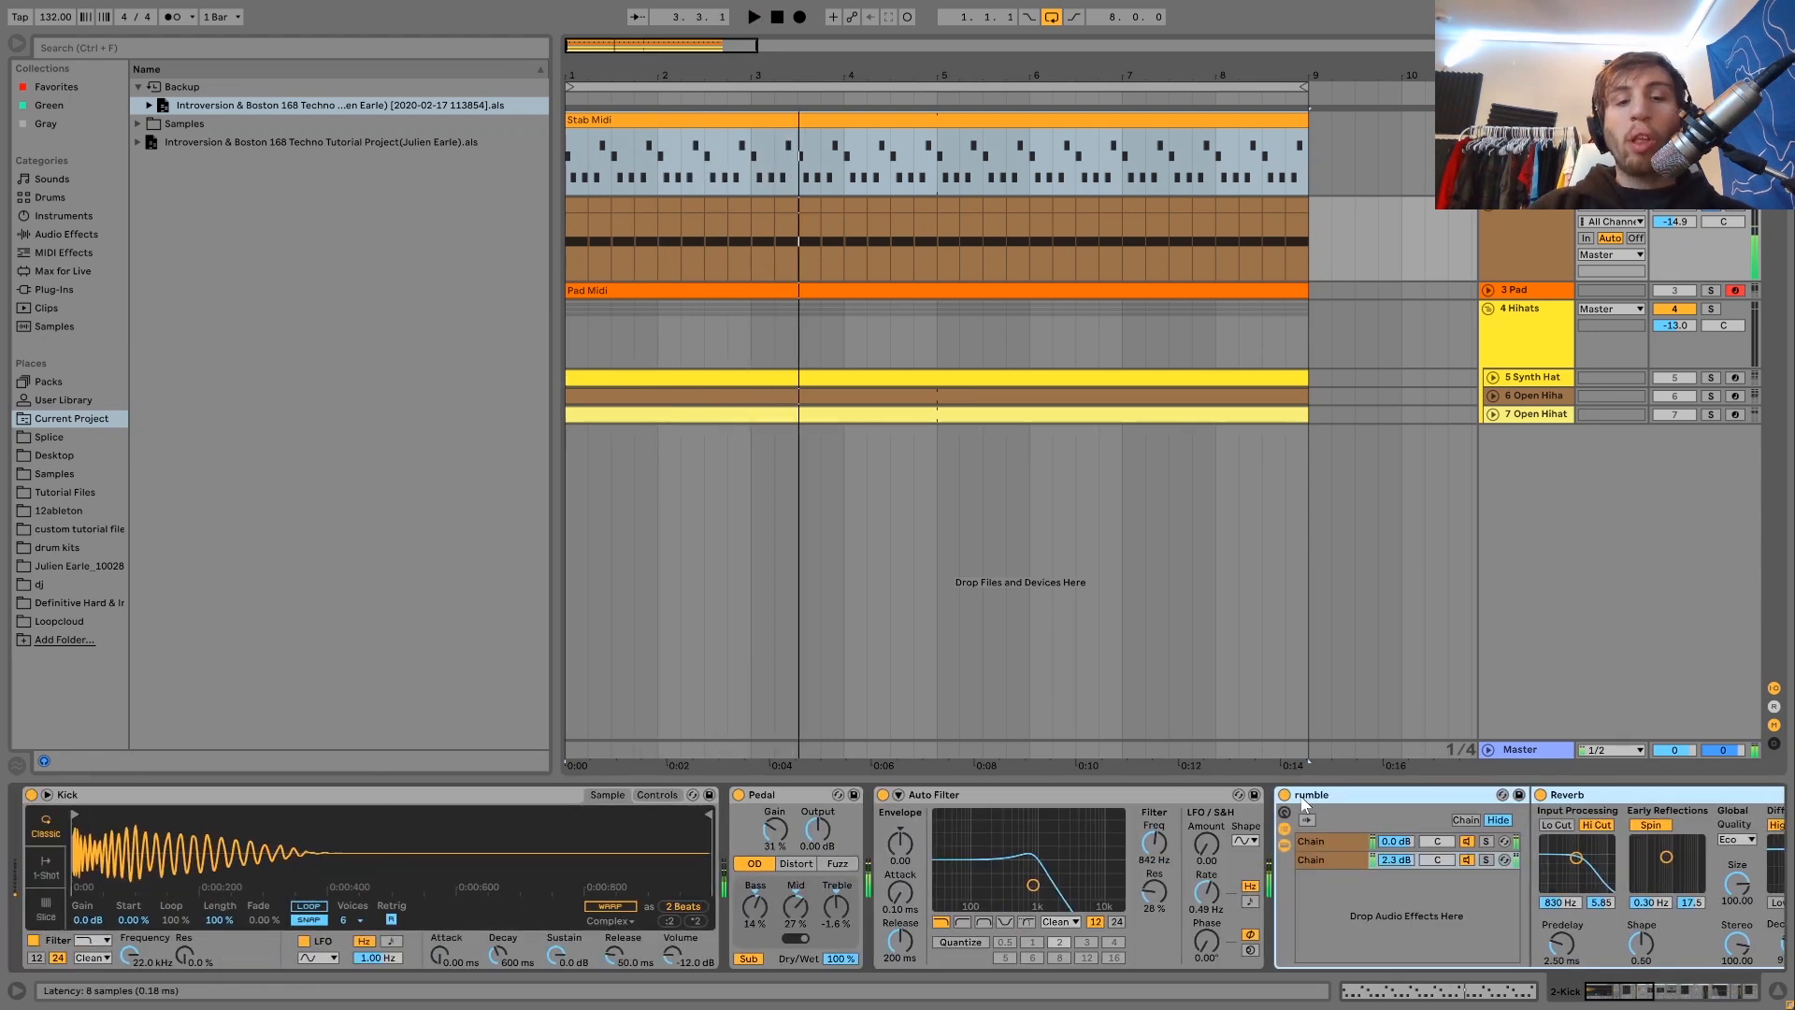
key("ctrl+y")
key("ctrl+z")
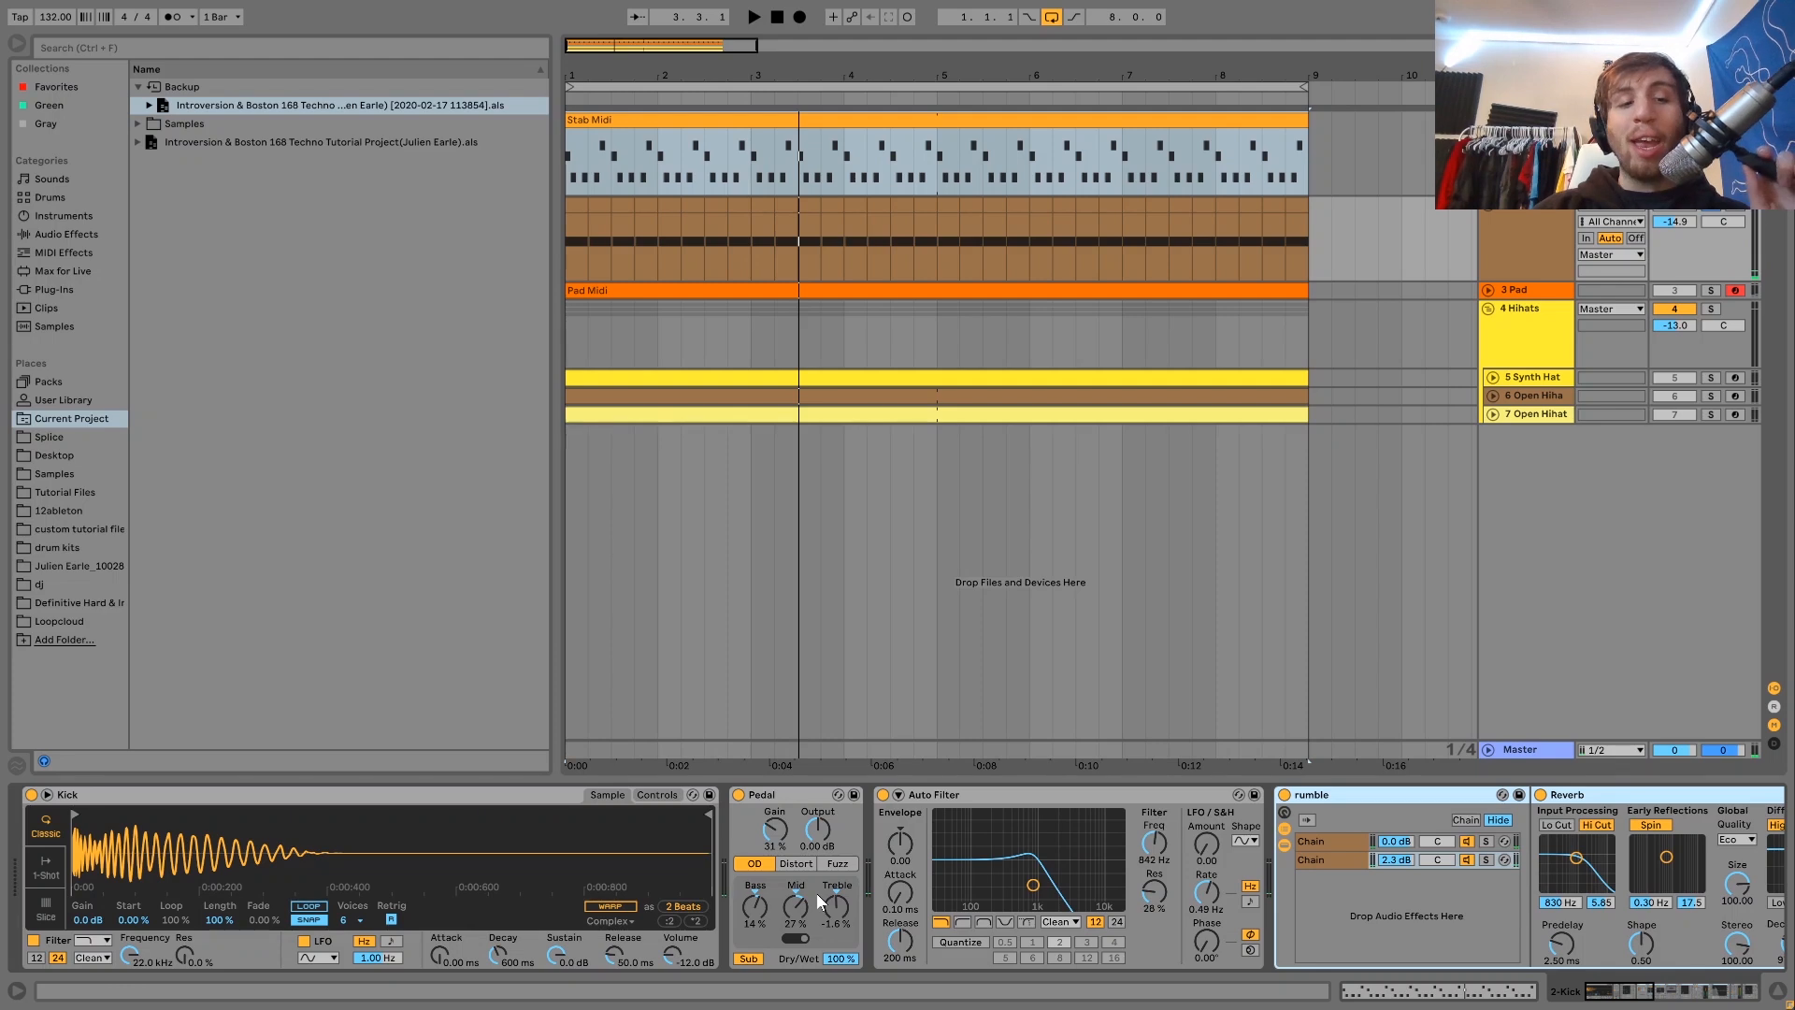
Step: Switch off the Kick track's rumble rack, first Auto Filter, Pedal and Drum Buss
left_click(1284, 794)
left_click(881, 794)
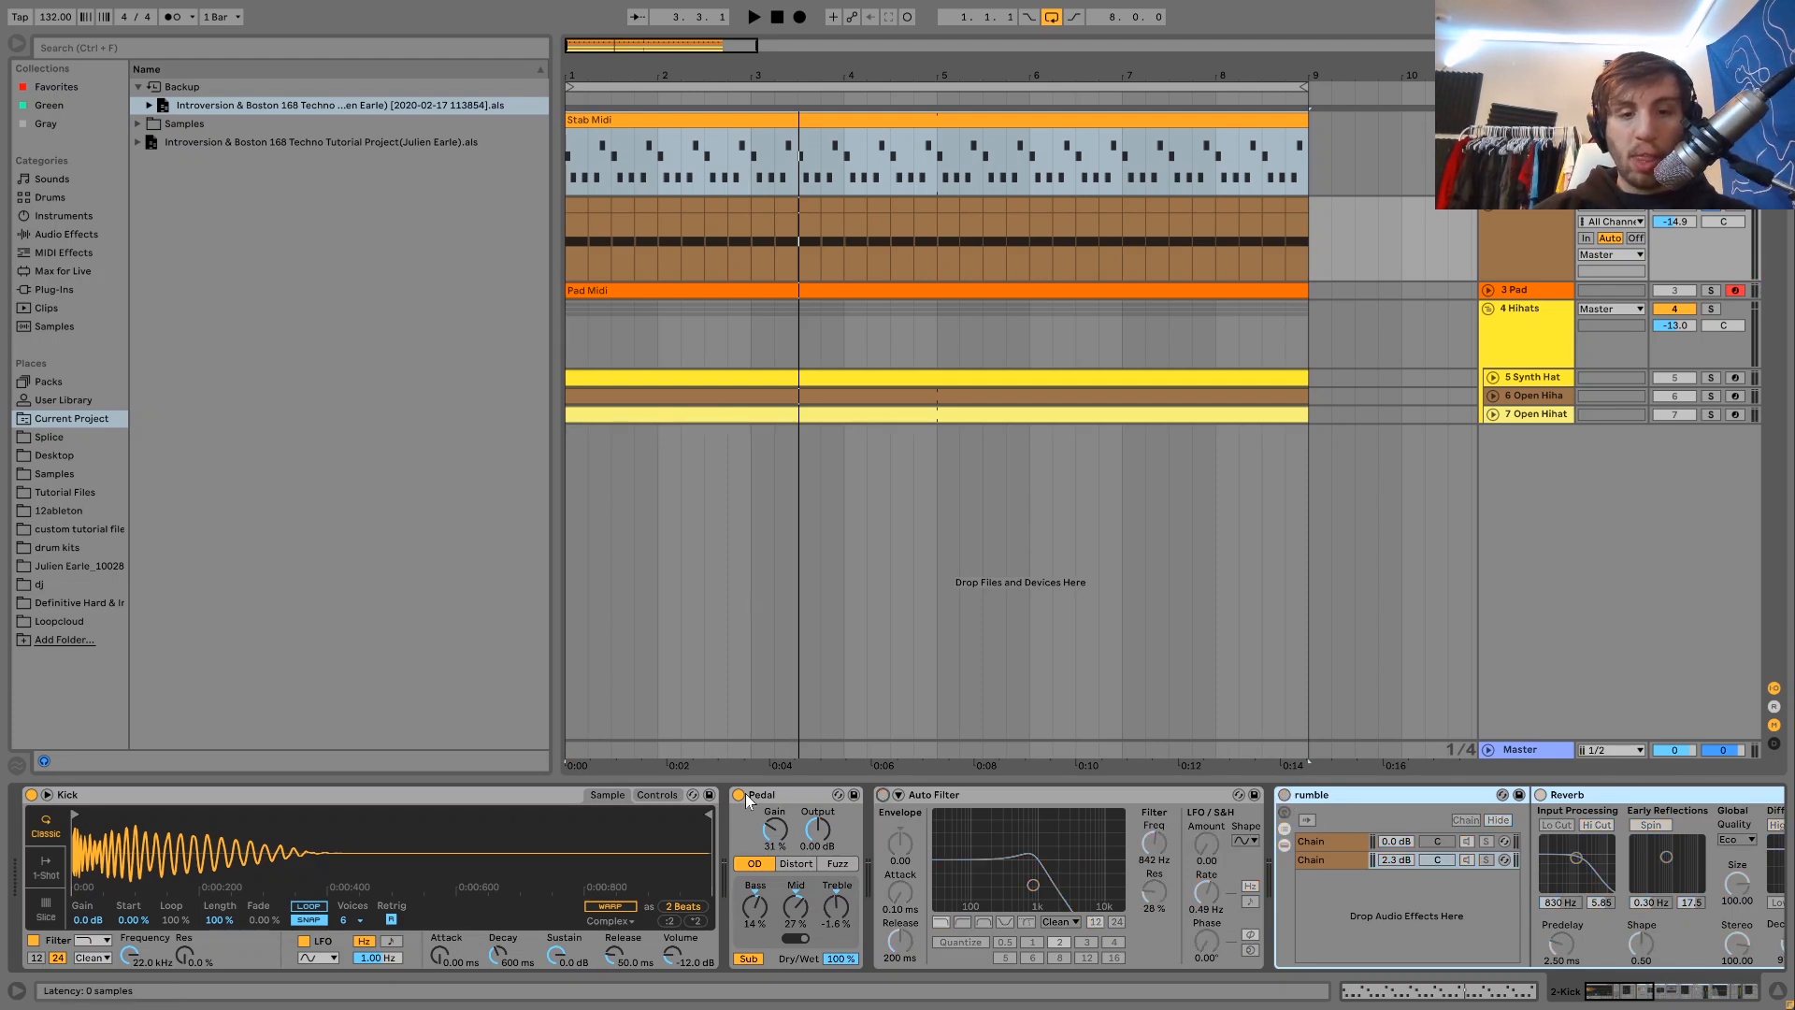
scroll(738, 793, "right", 10)
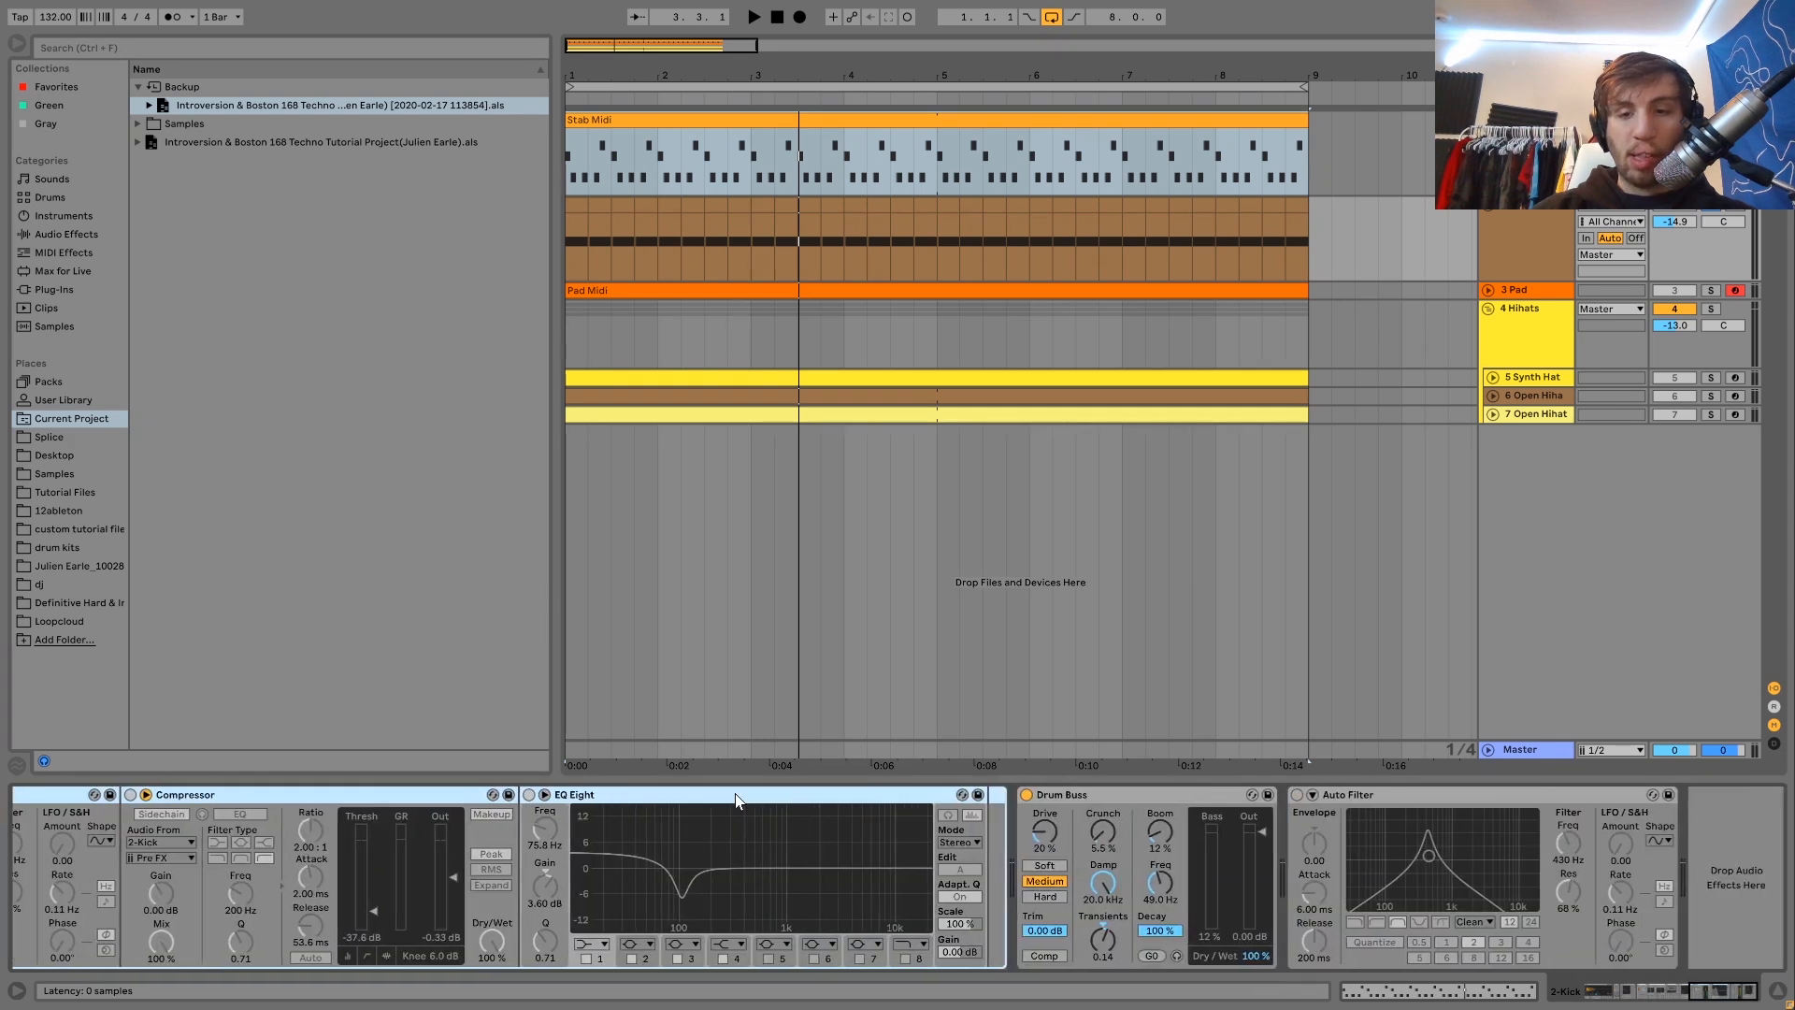
left_click(1026, 794)
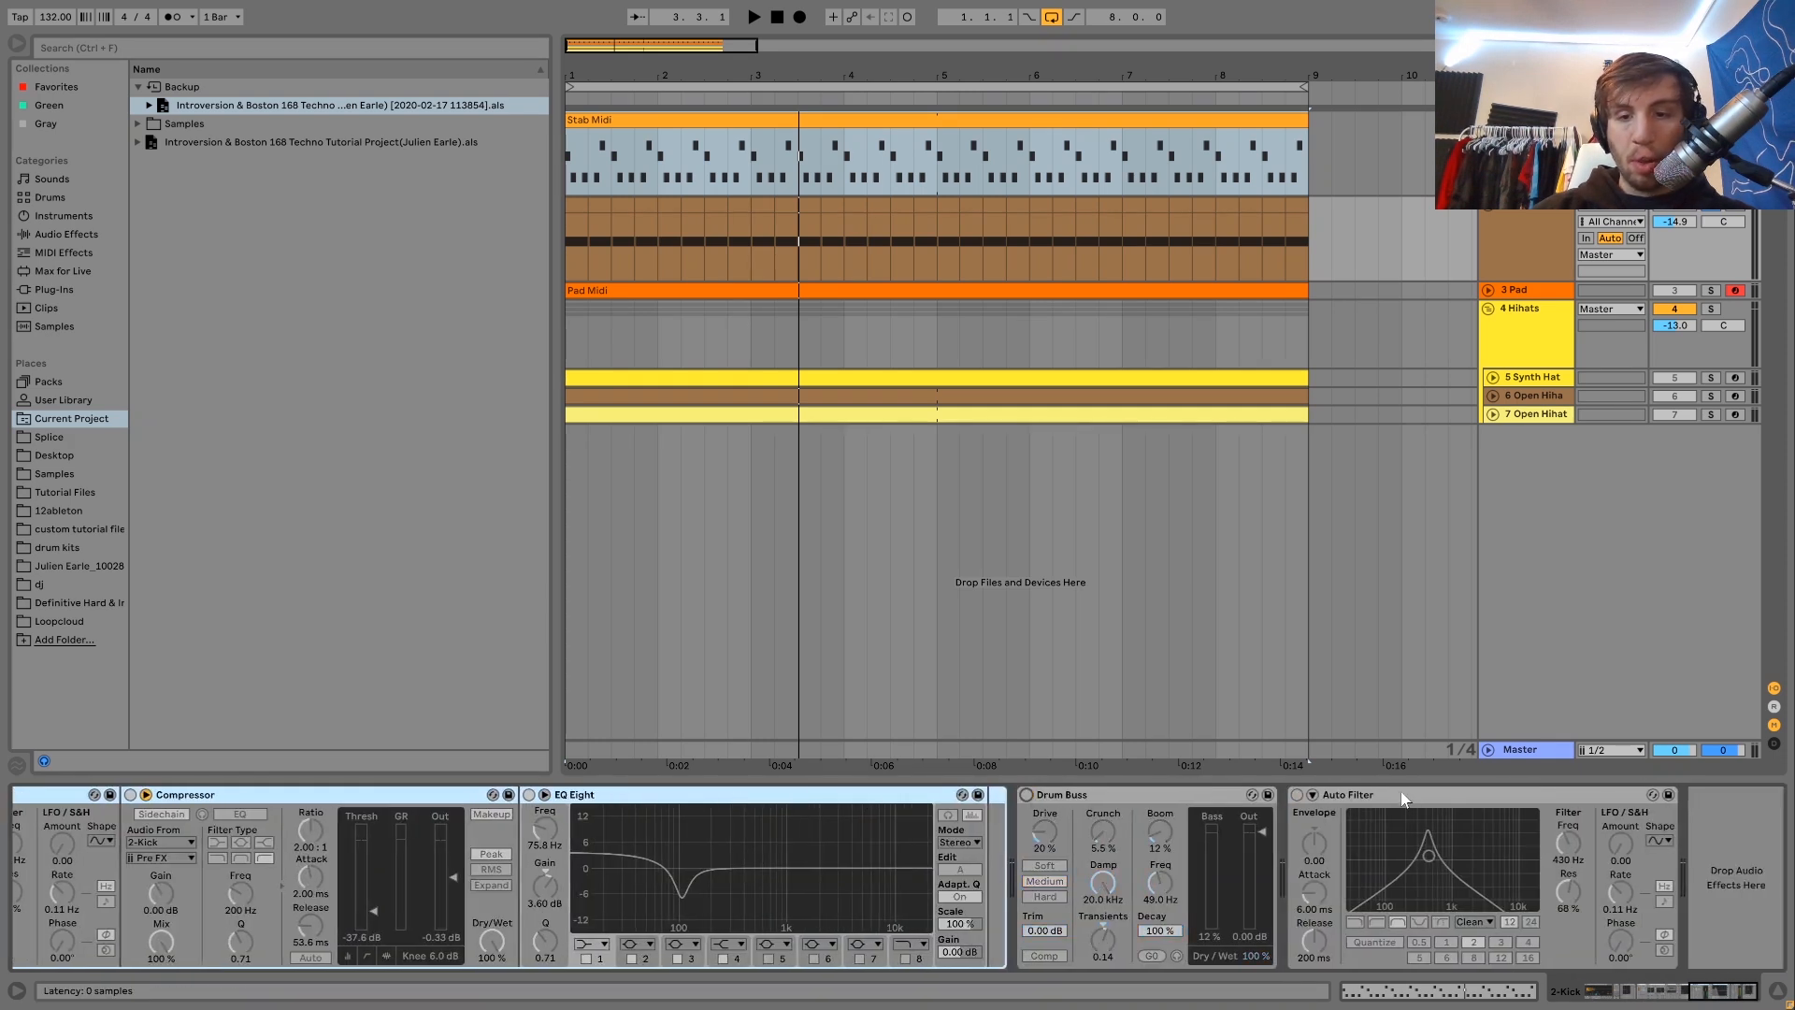
Step: Delete the Auto Filter after the Drum Buss and audition the kick without its effects
left_click(1399, 793)
key("Delete")
key("space")
scroll(1398, 793, "left", 10)
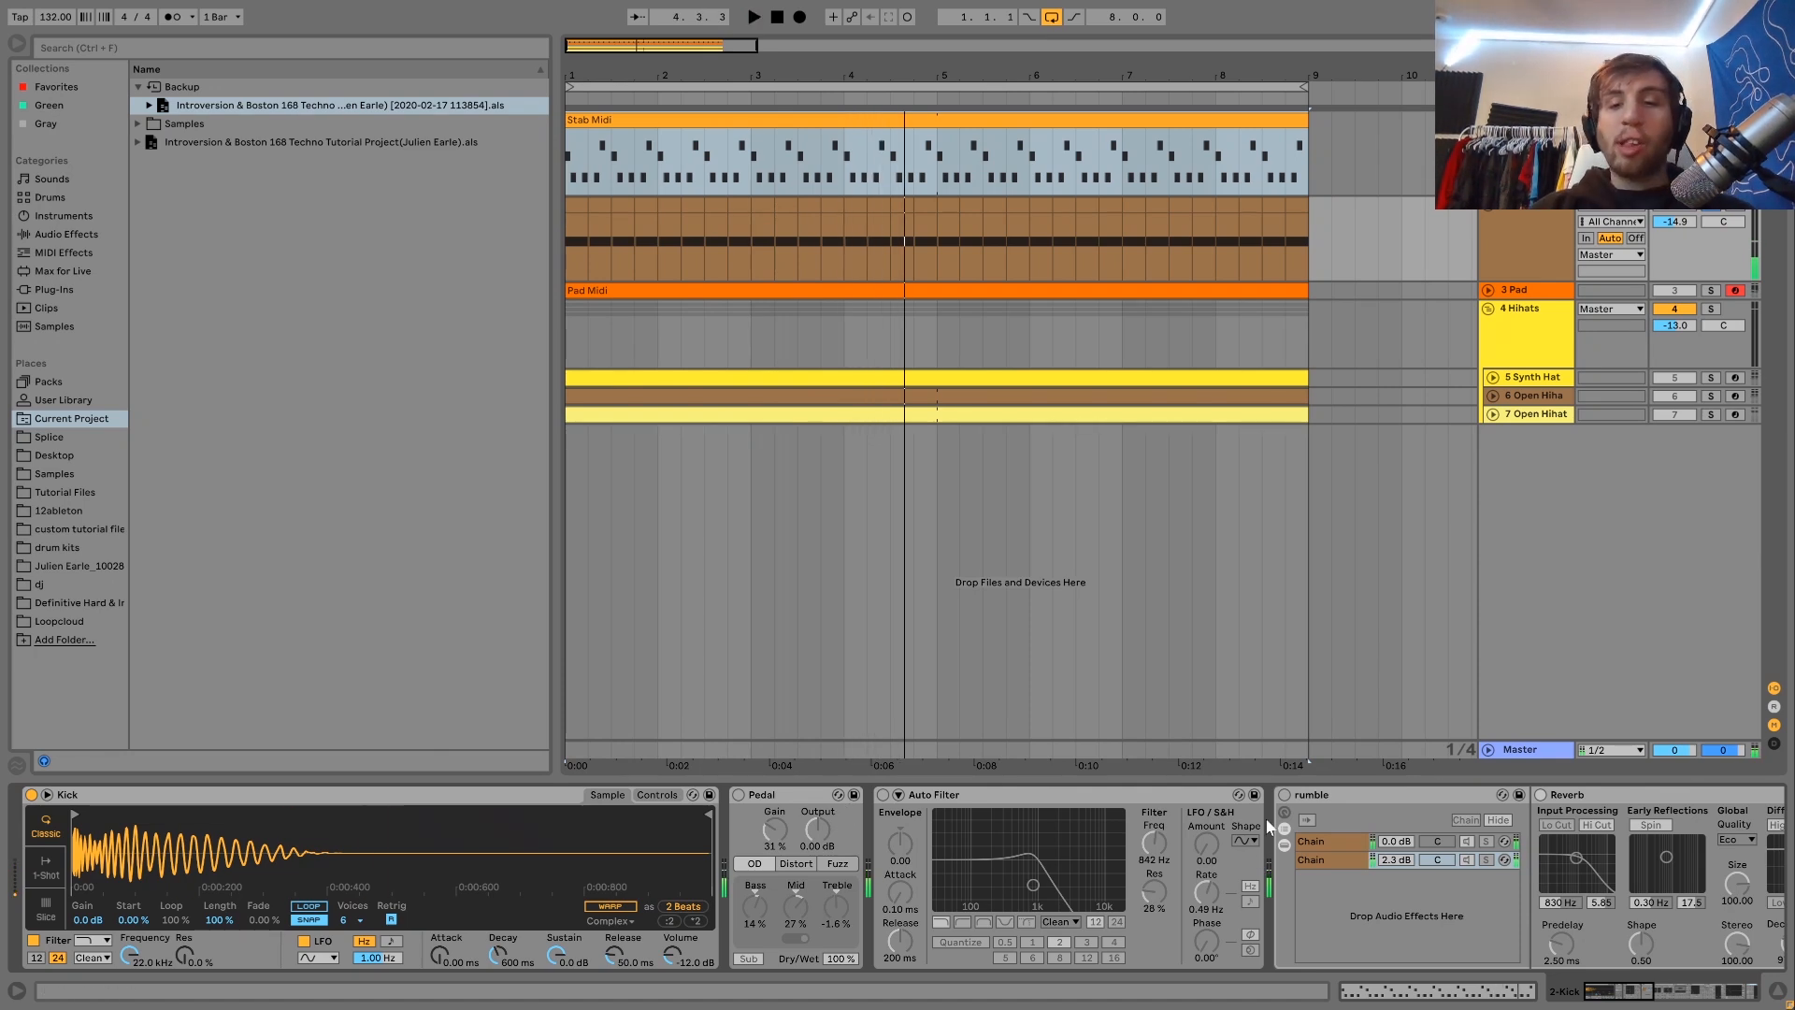
Step: Re-enable the rumble rack and look through its Reverb, Amp, Auto Filter, Compressor and EQ Eight during playback
left_click(1283, 795)
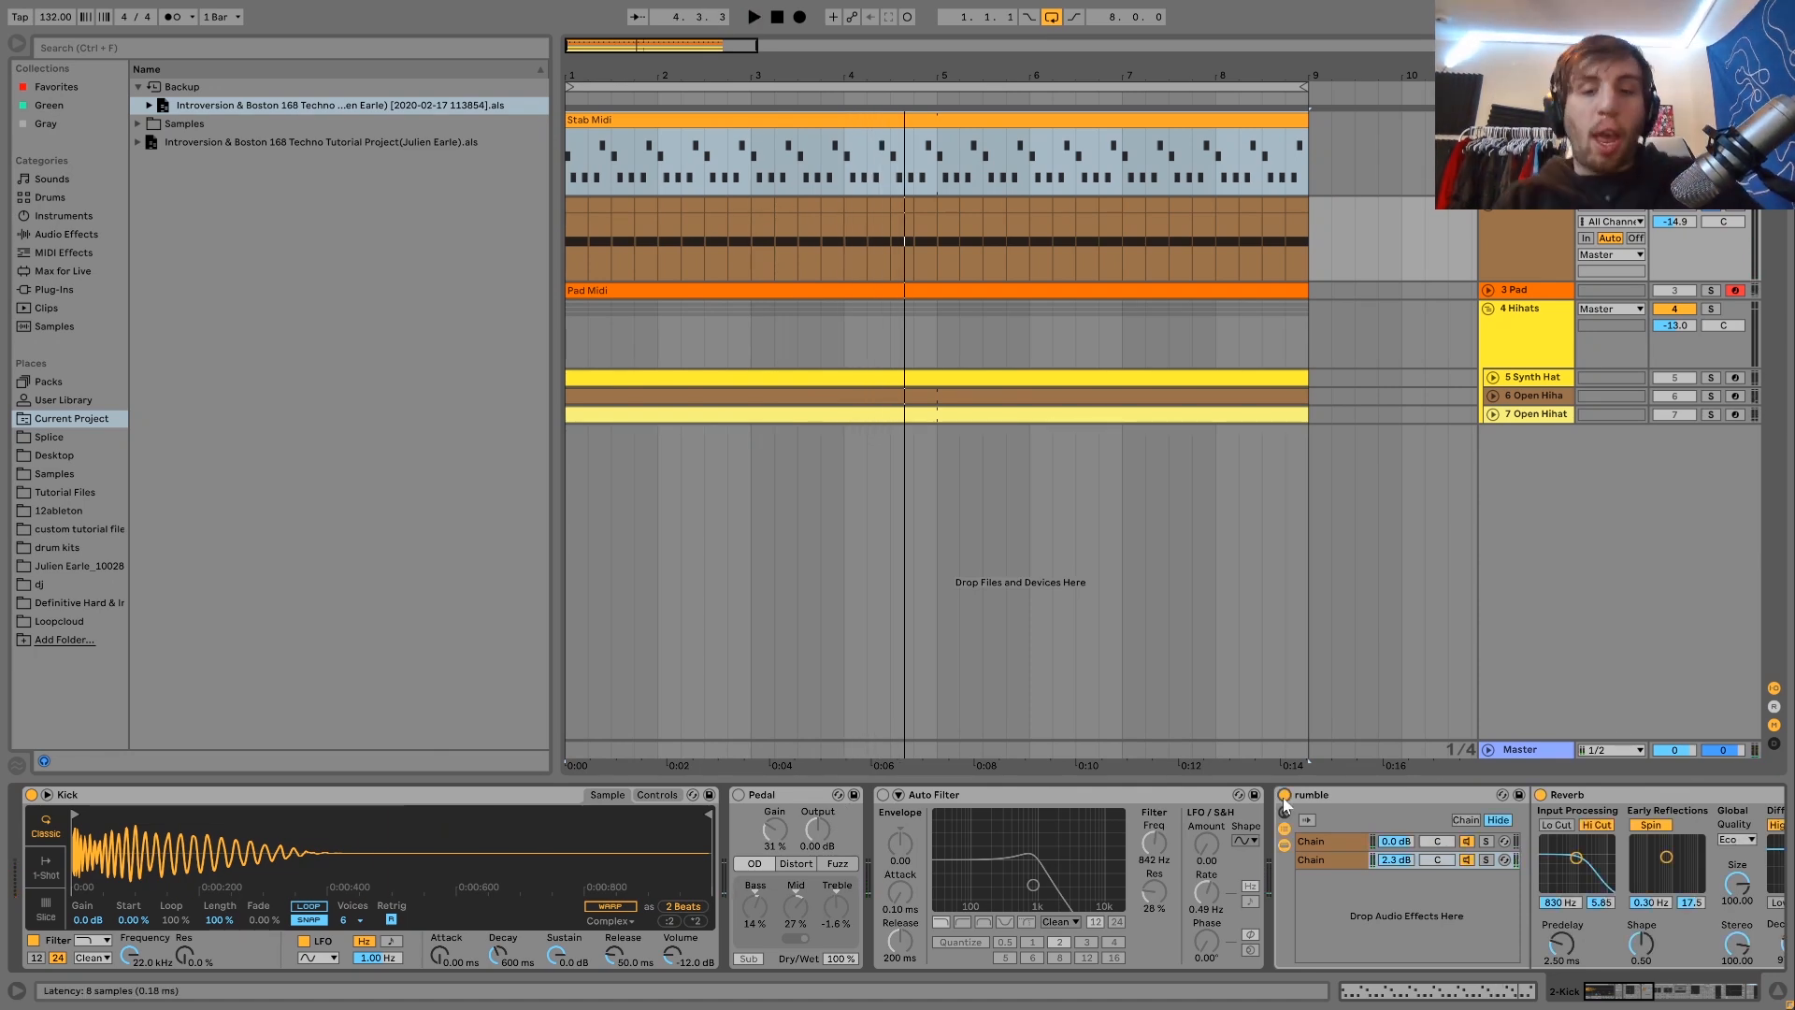
scroll(1283, 798, "down", 10)
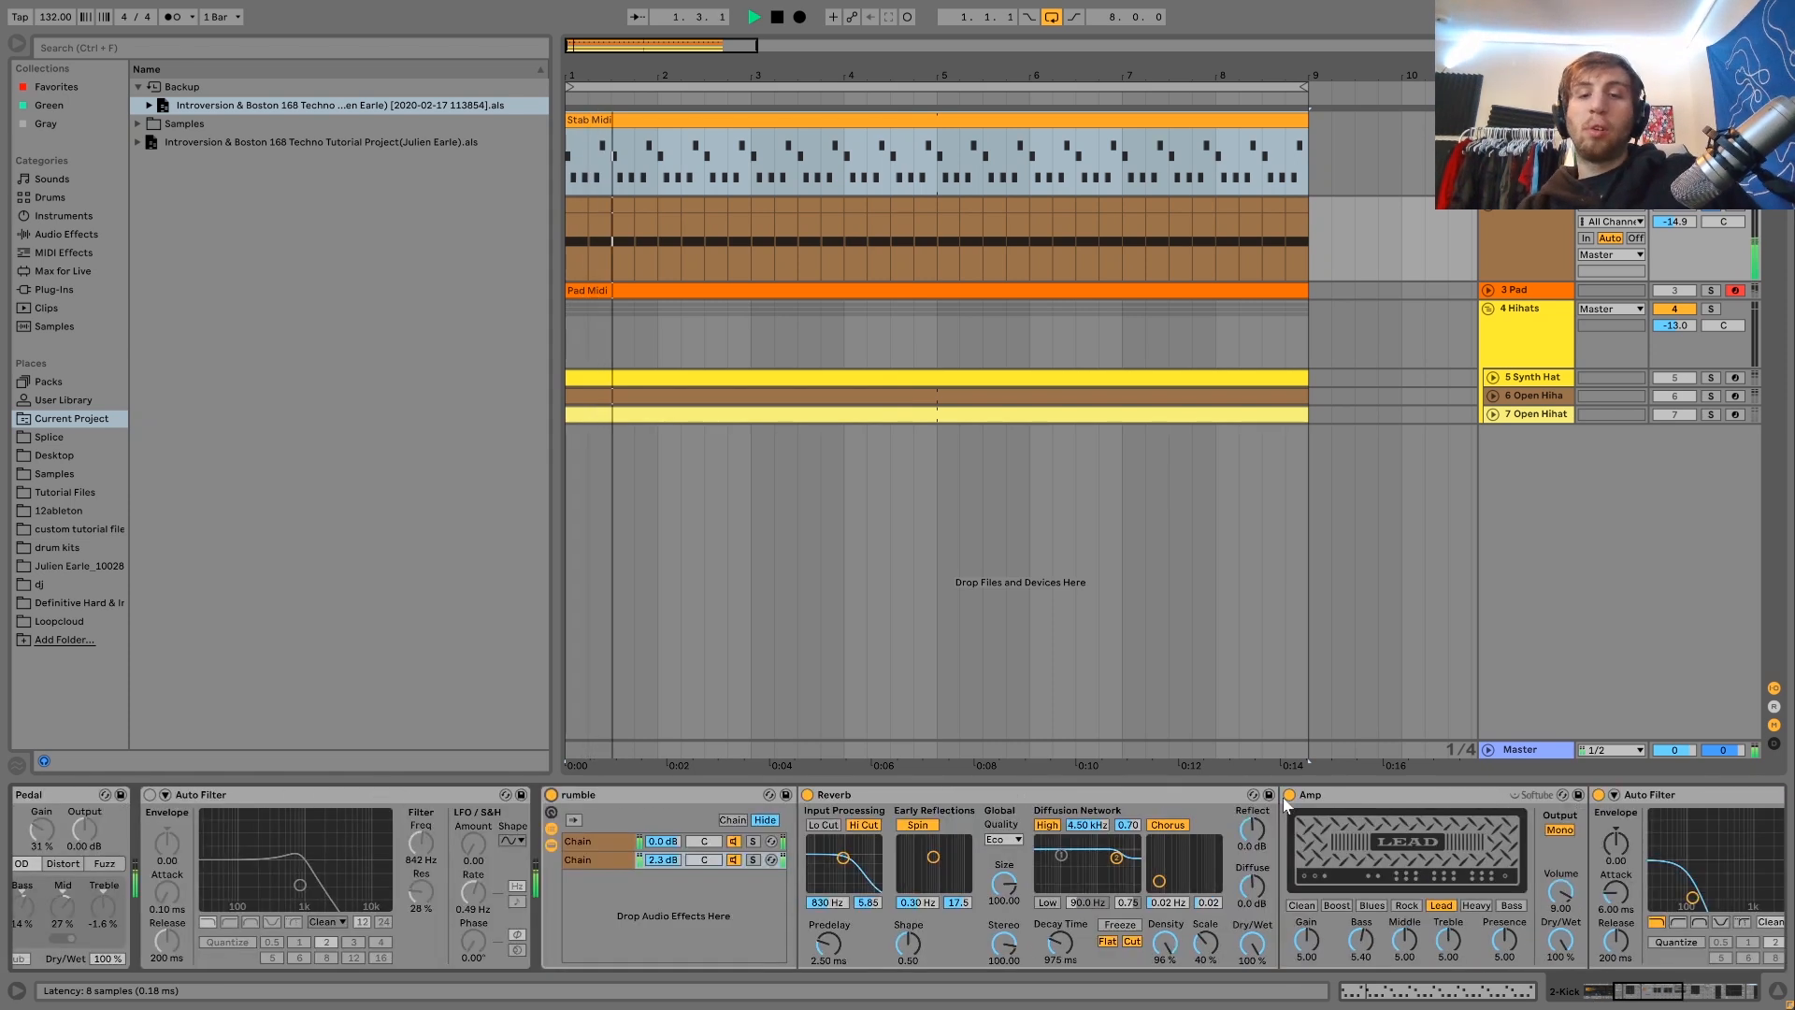
scroll(1282, 798, "down", 6)
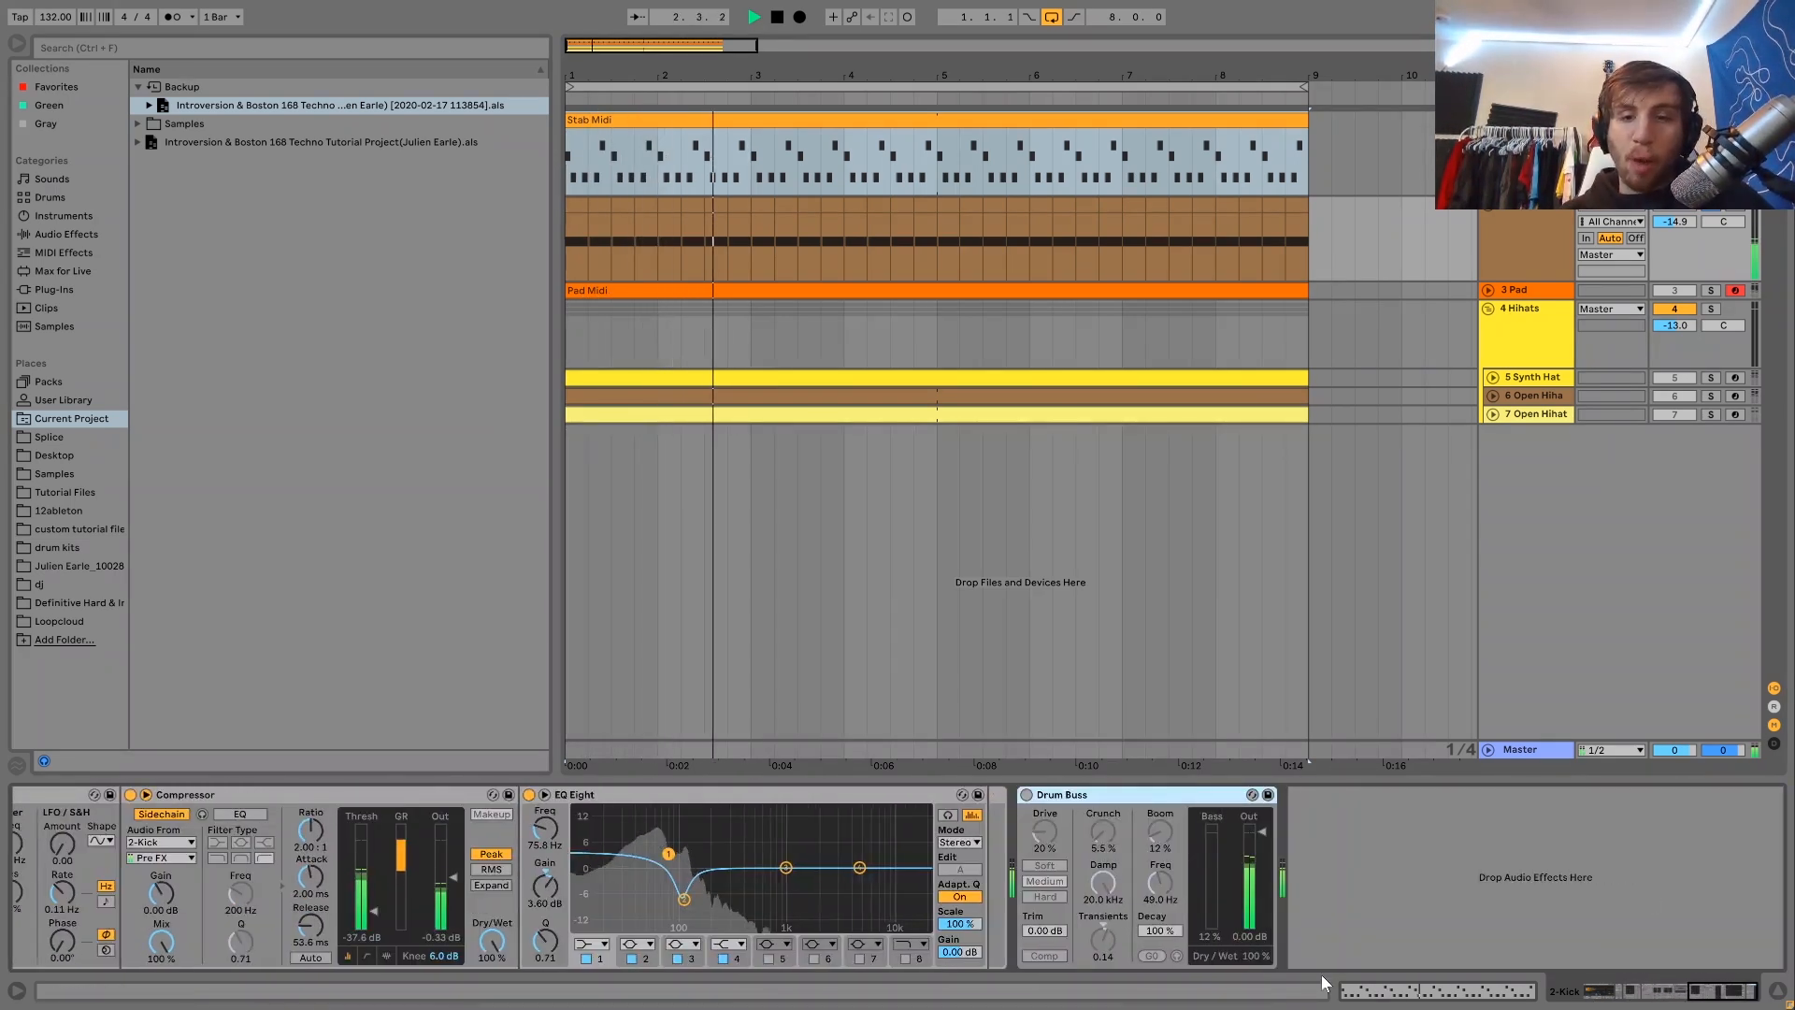
scroll(1264, 945, "up", 15)
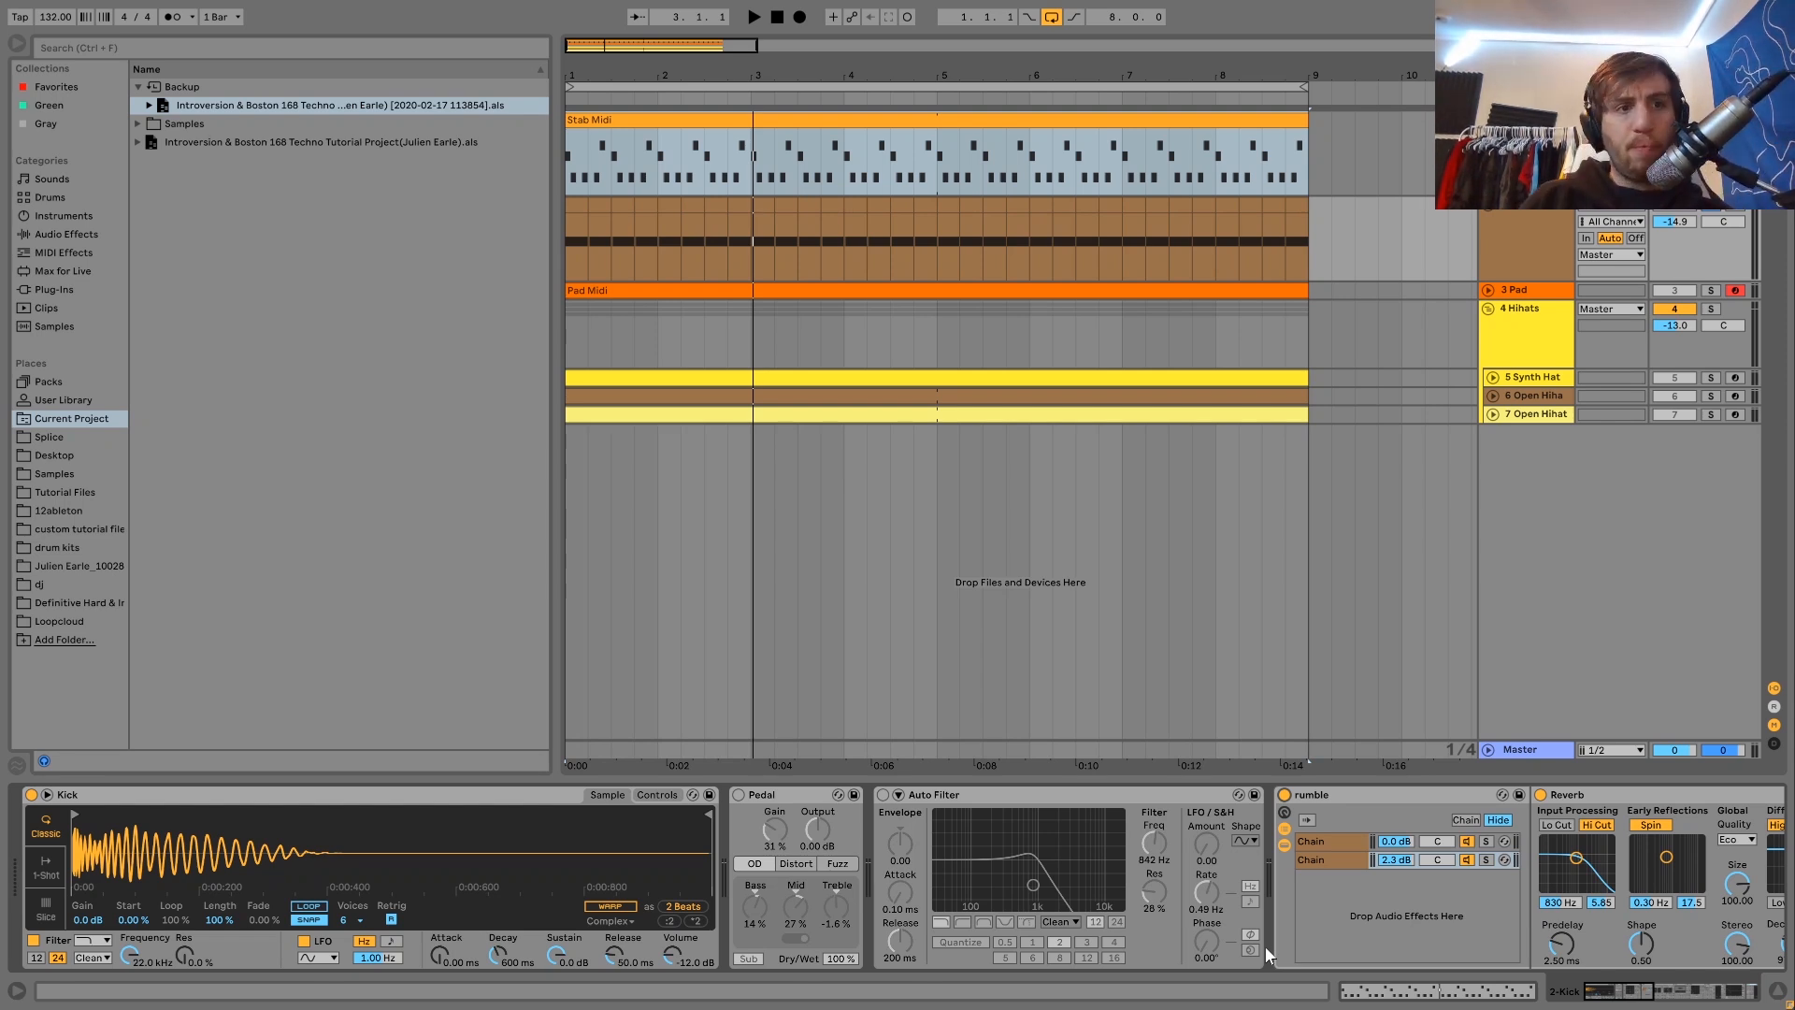
Step: Switch off the Kick track's rumble rack and re-enable the Pedal and the Auto Filter ahead of it
key("space")
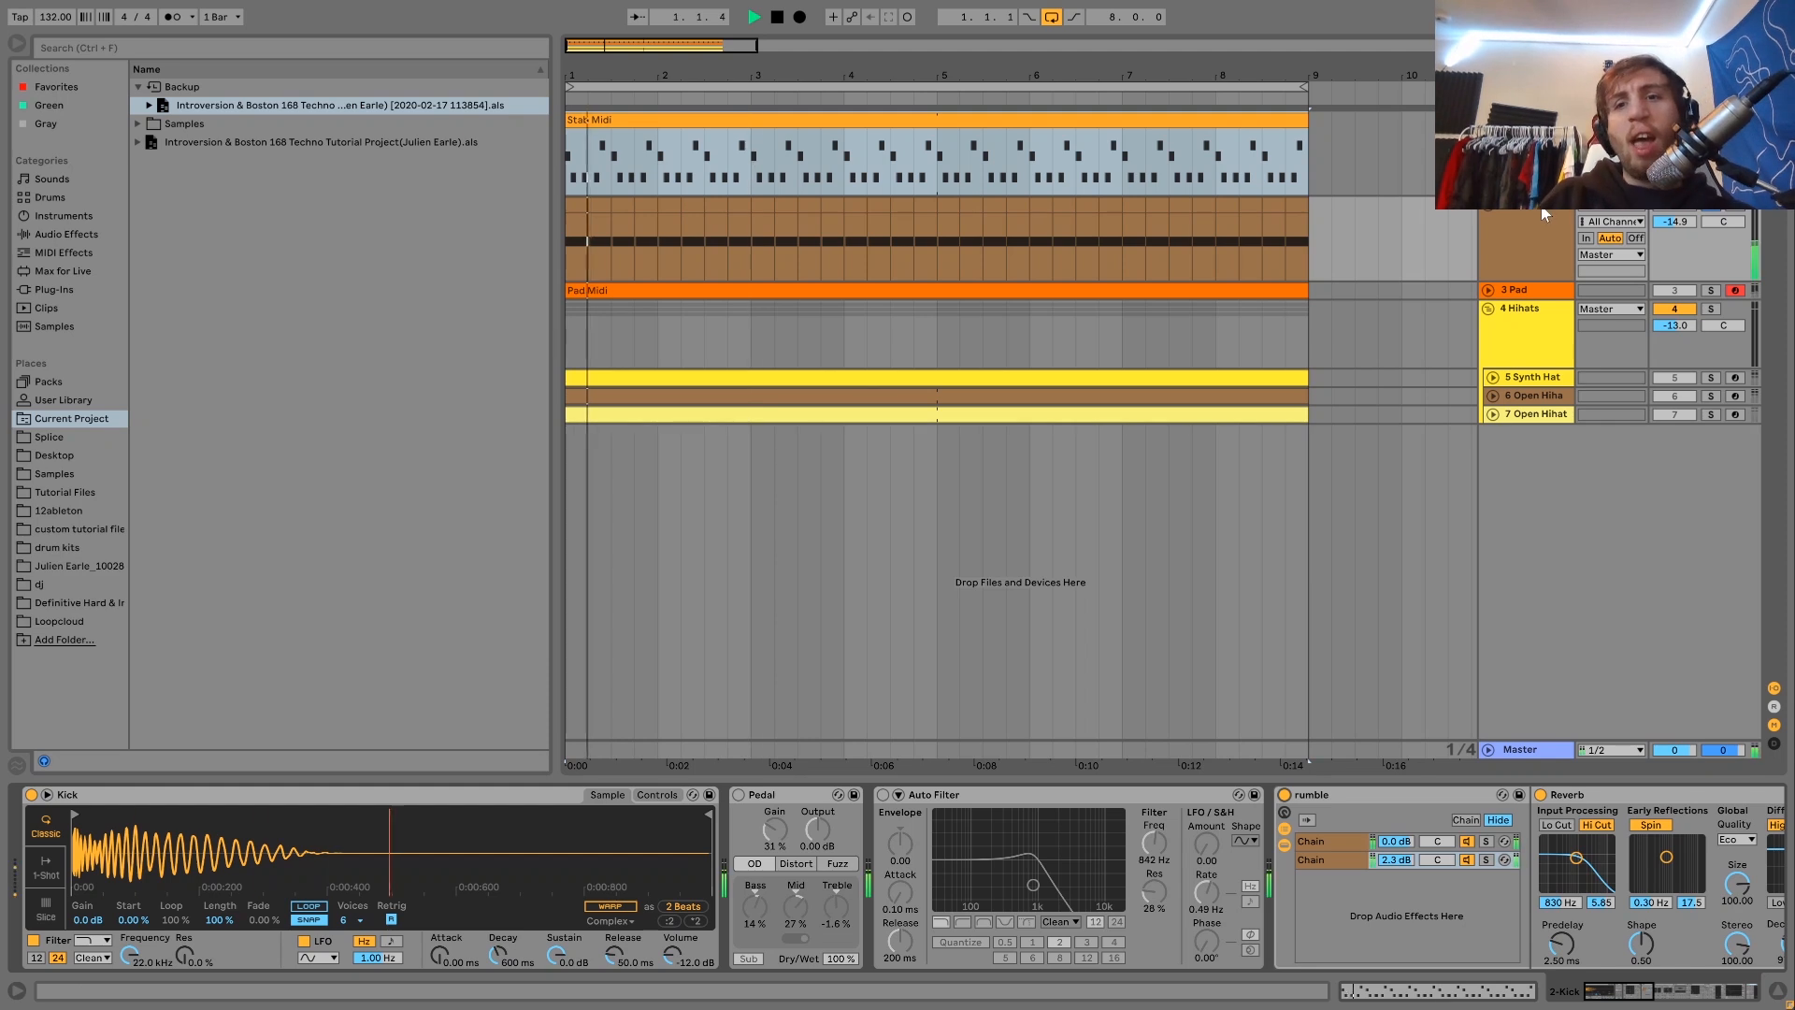
left_click(1285, 795)
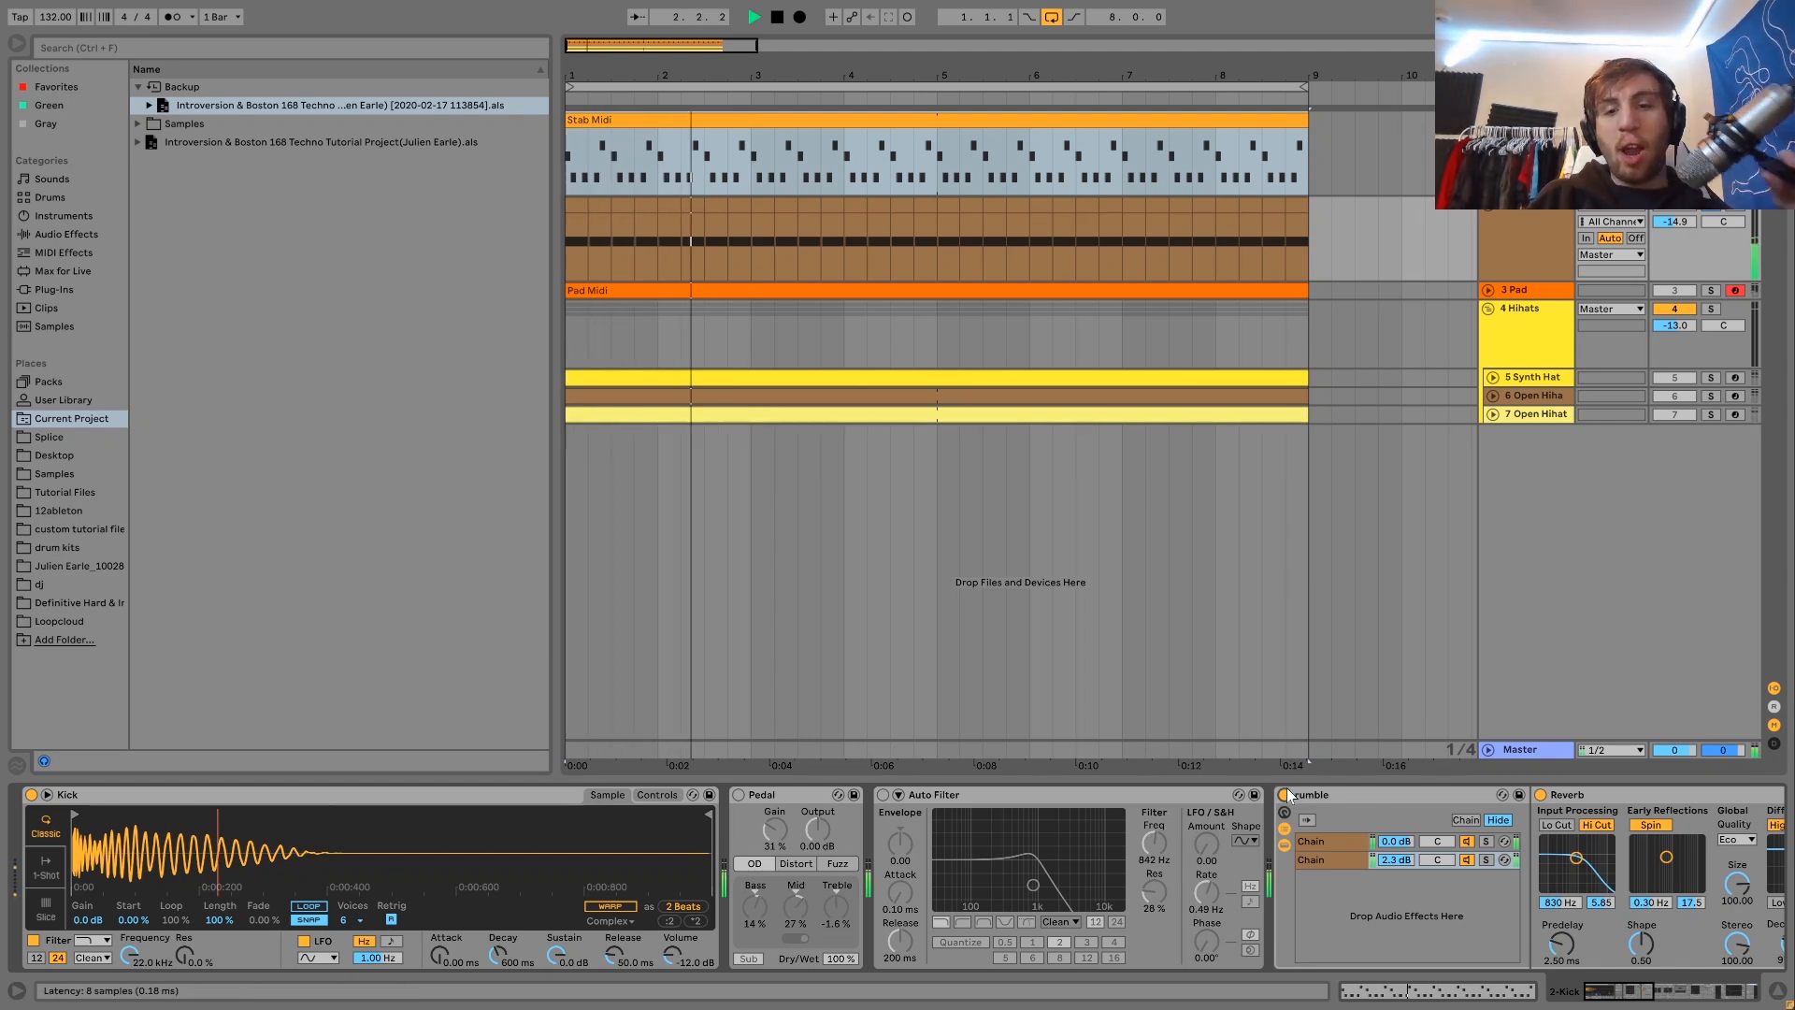
key("space")
left_click(884, 795)
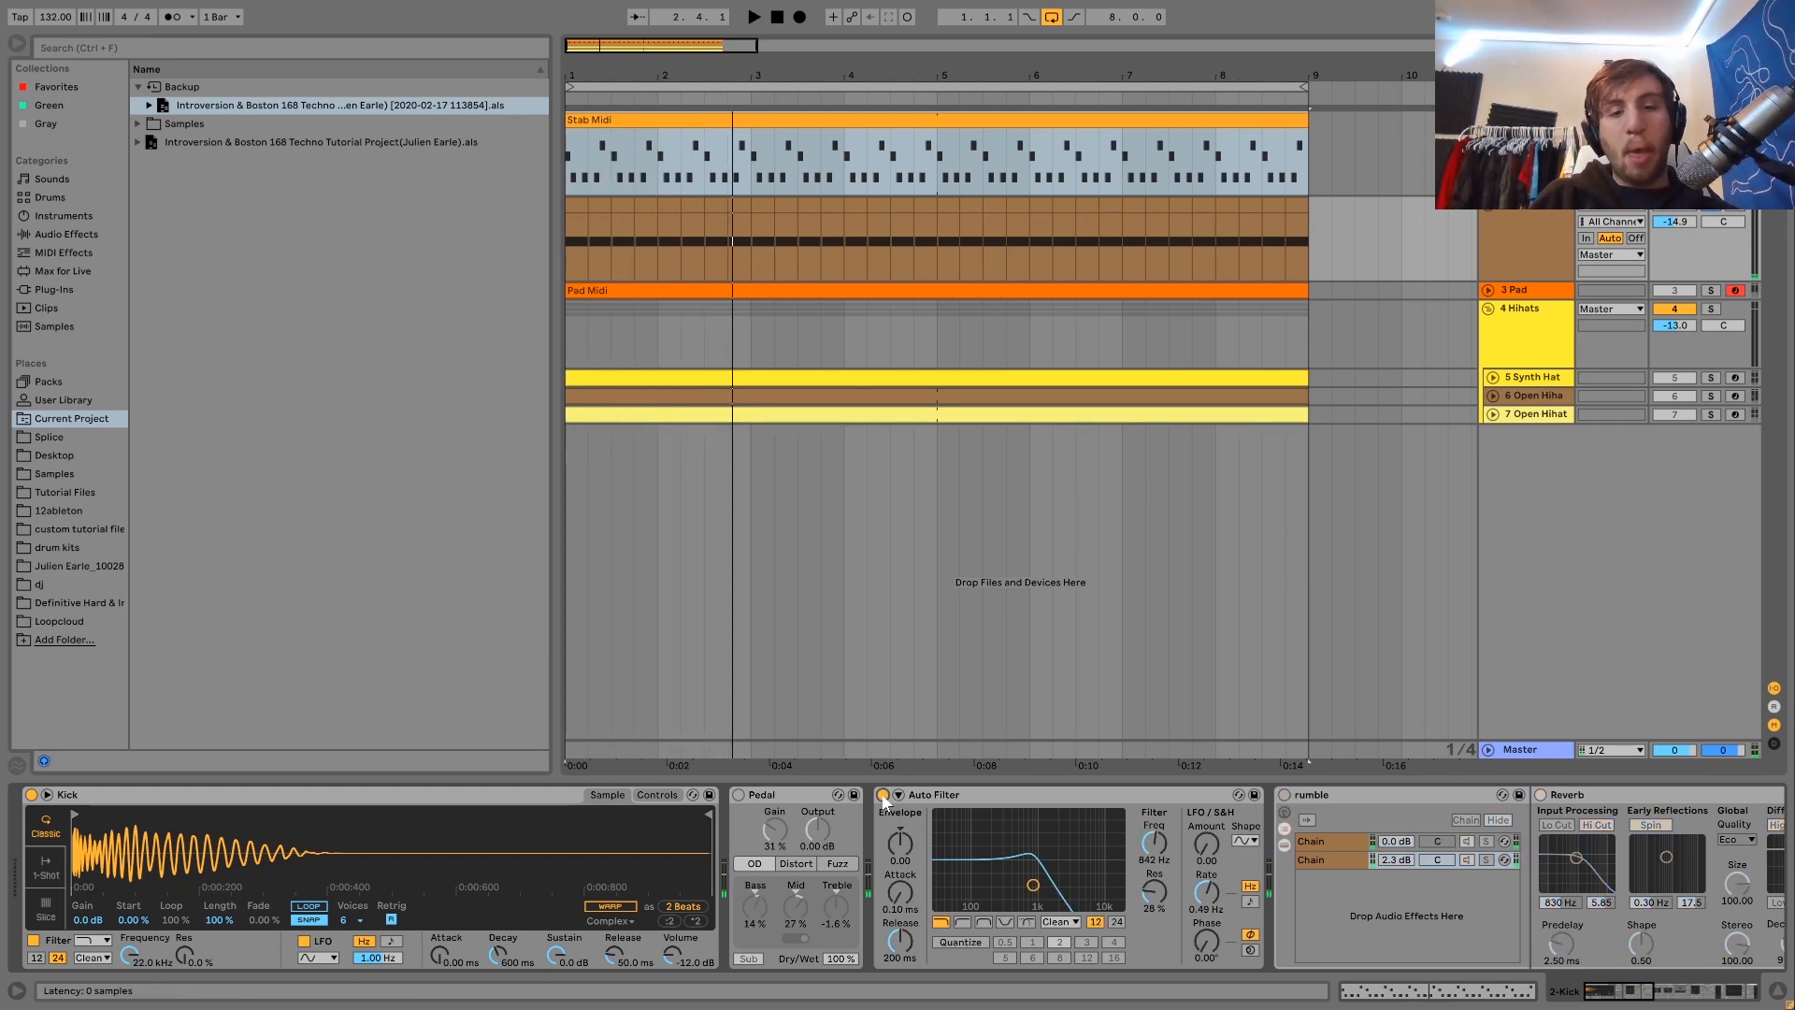
left_click(739, 794)
Step: Audition the kick, first with the Pedal and Auto Filter active and then with the Auto Filter bypassed
key("space")
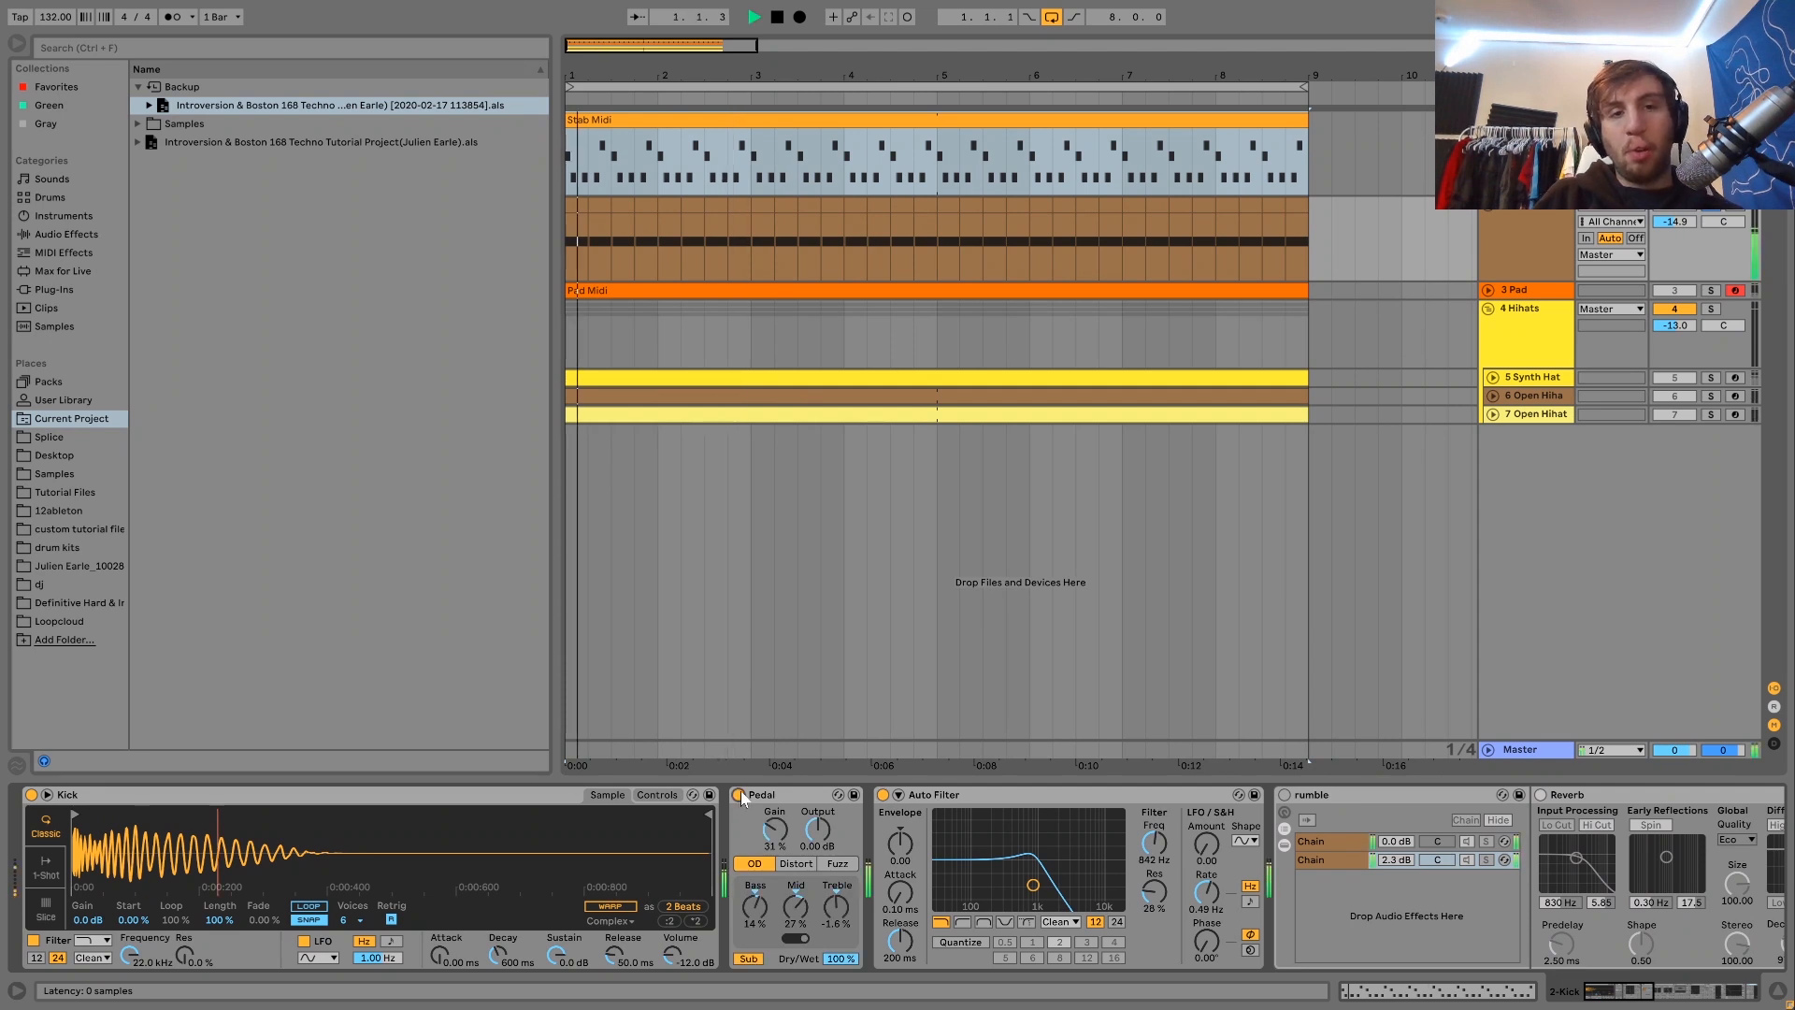
key("space")
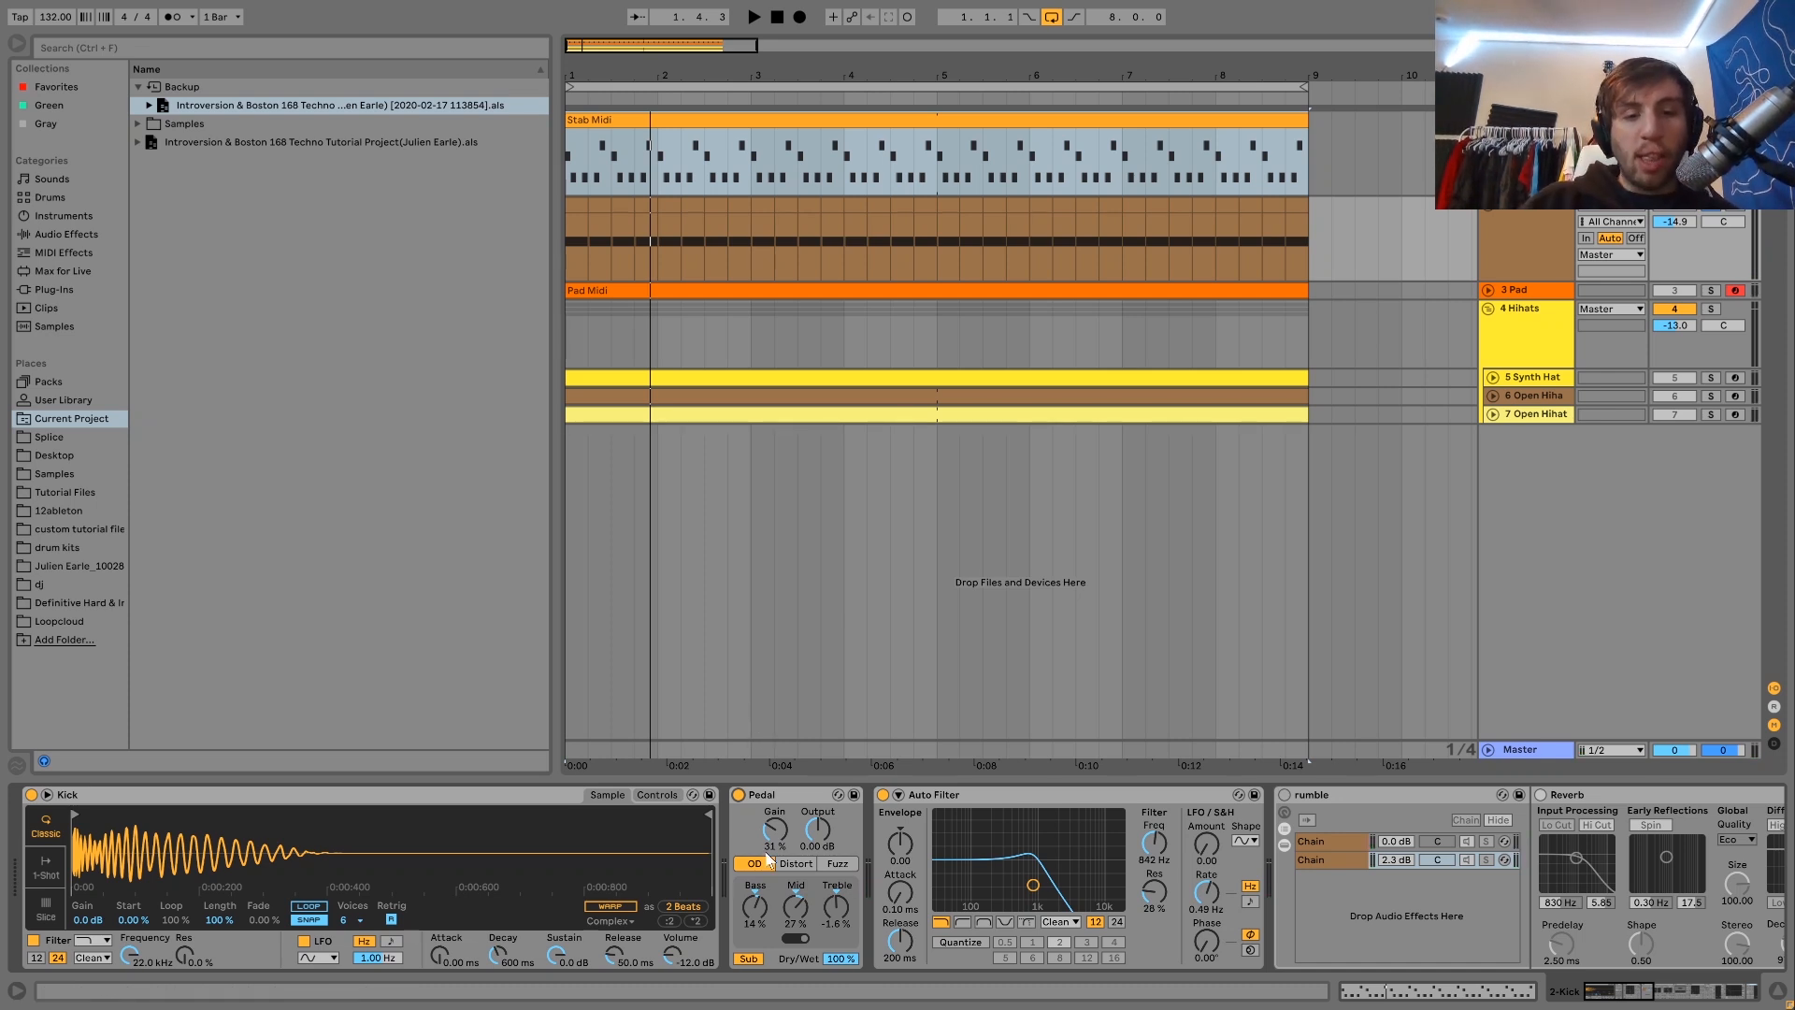
left_click(883, 794)
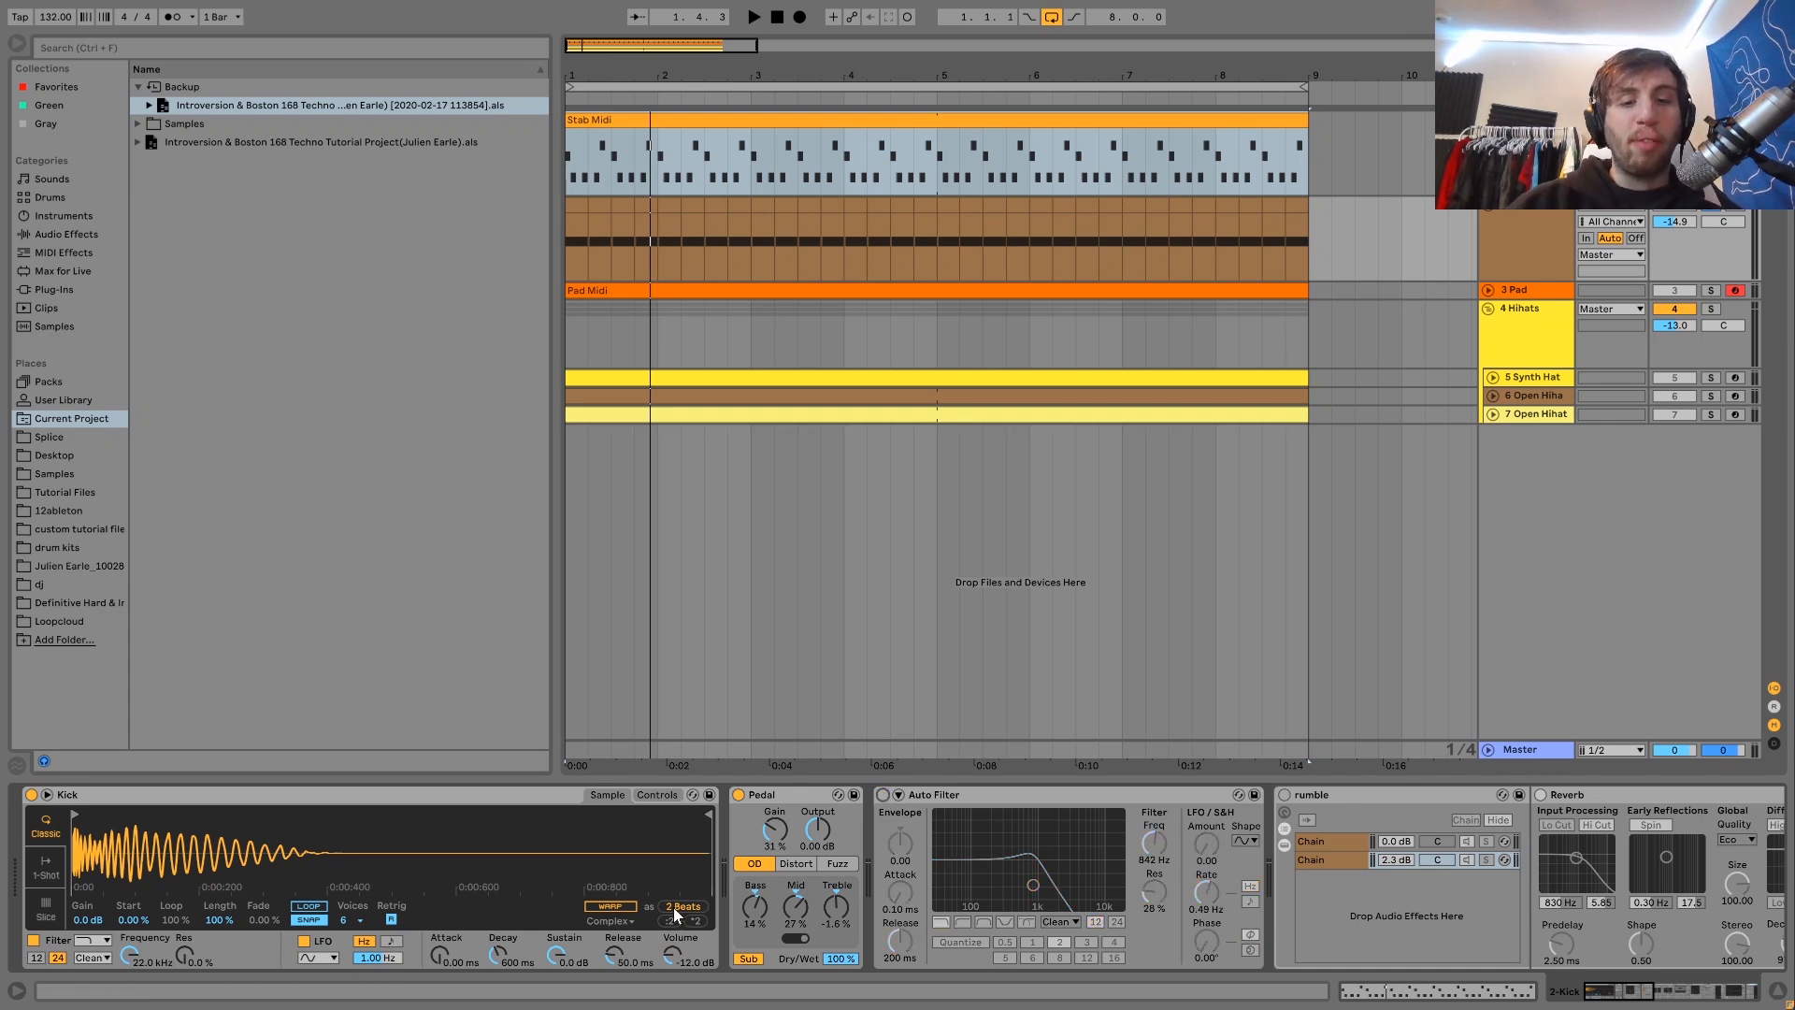
key("space")
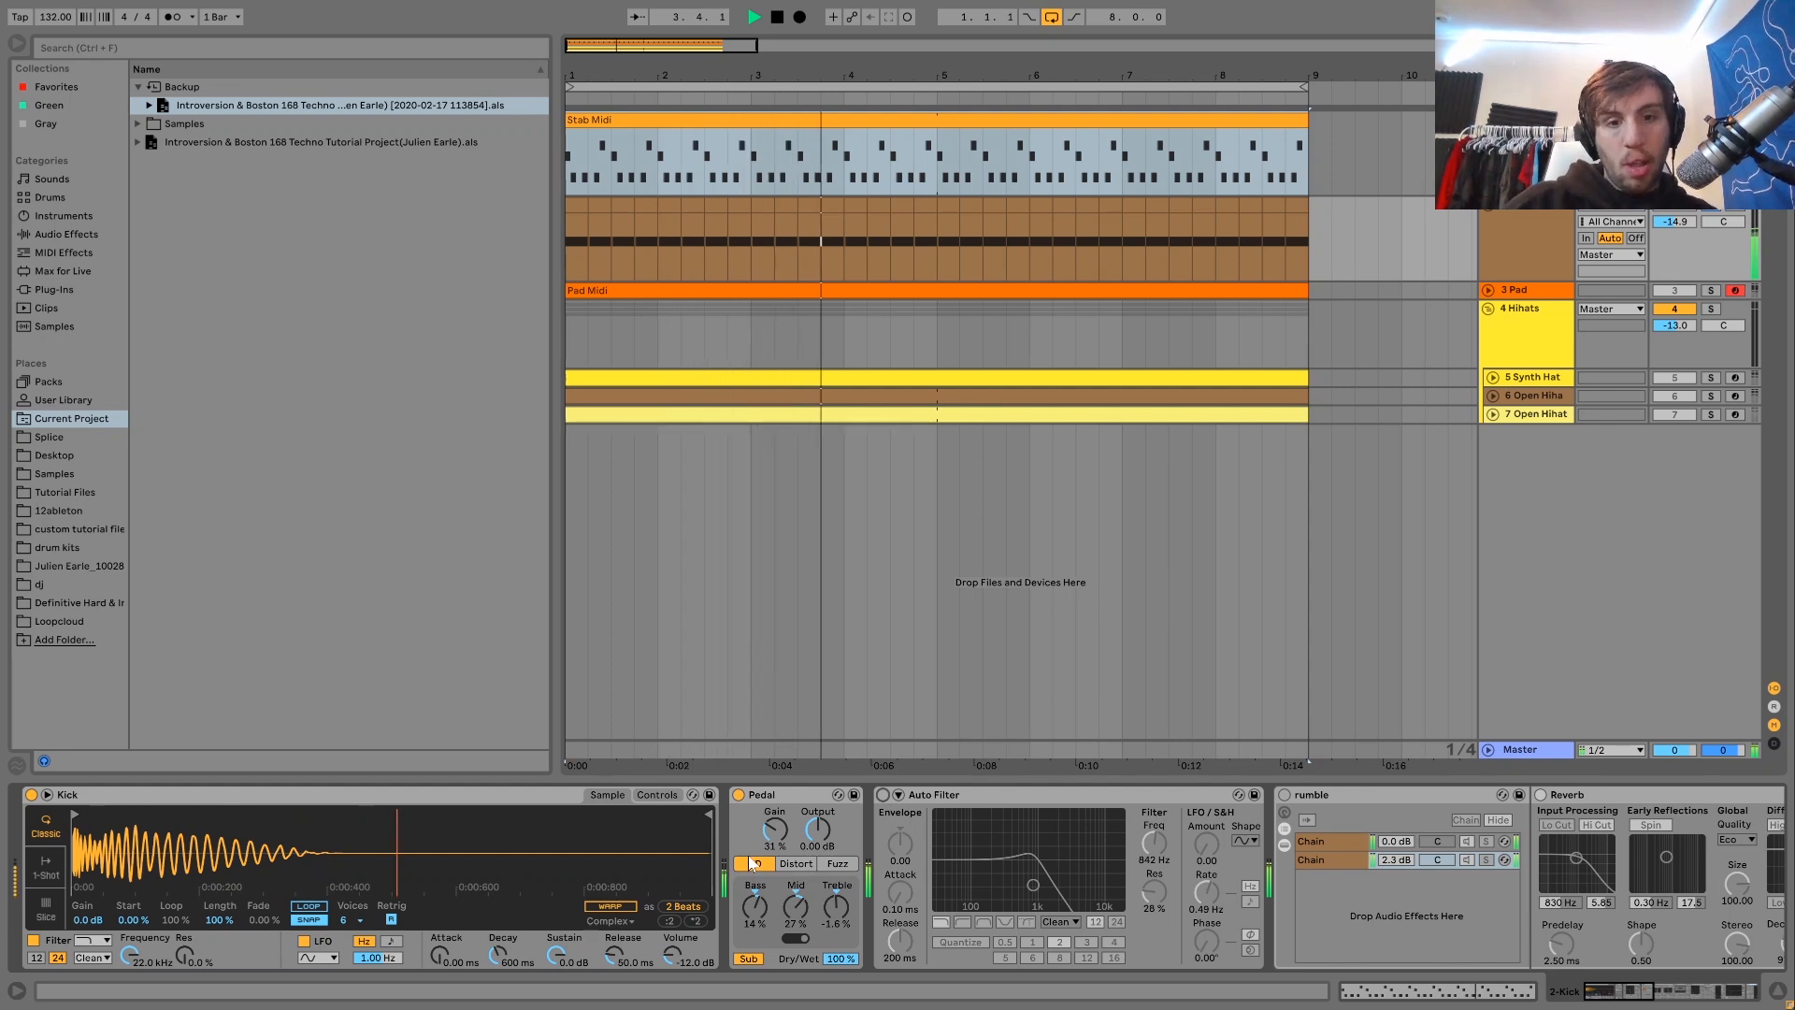
key("space")
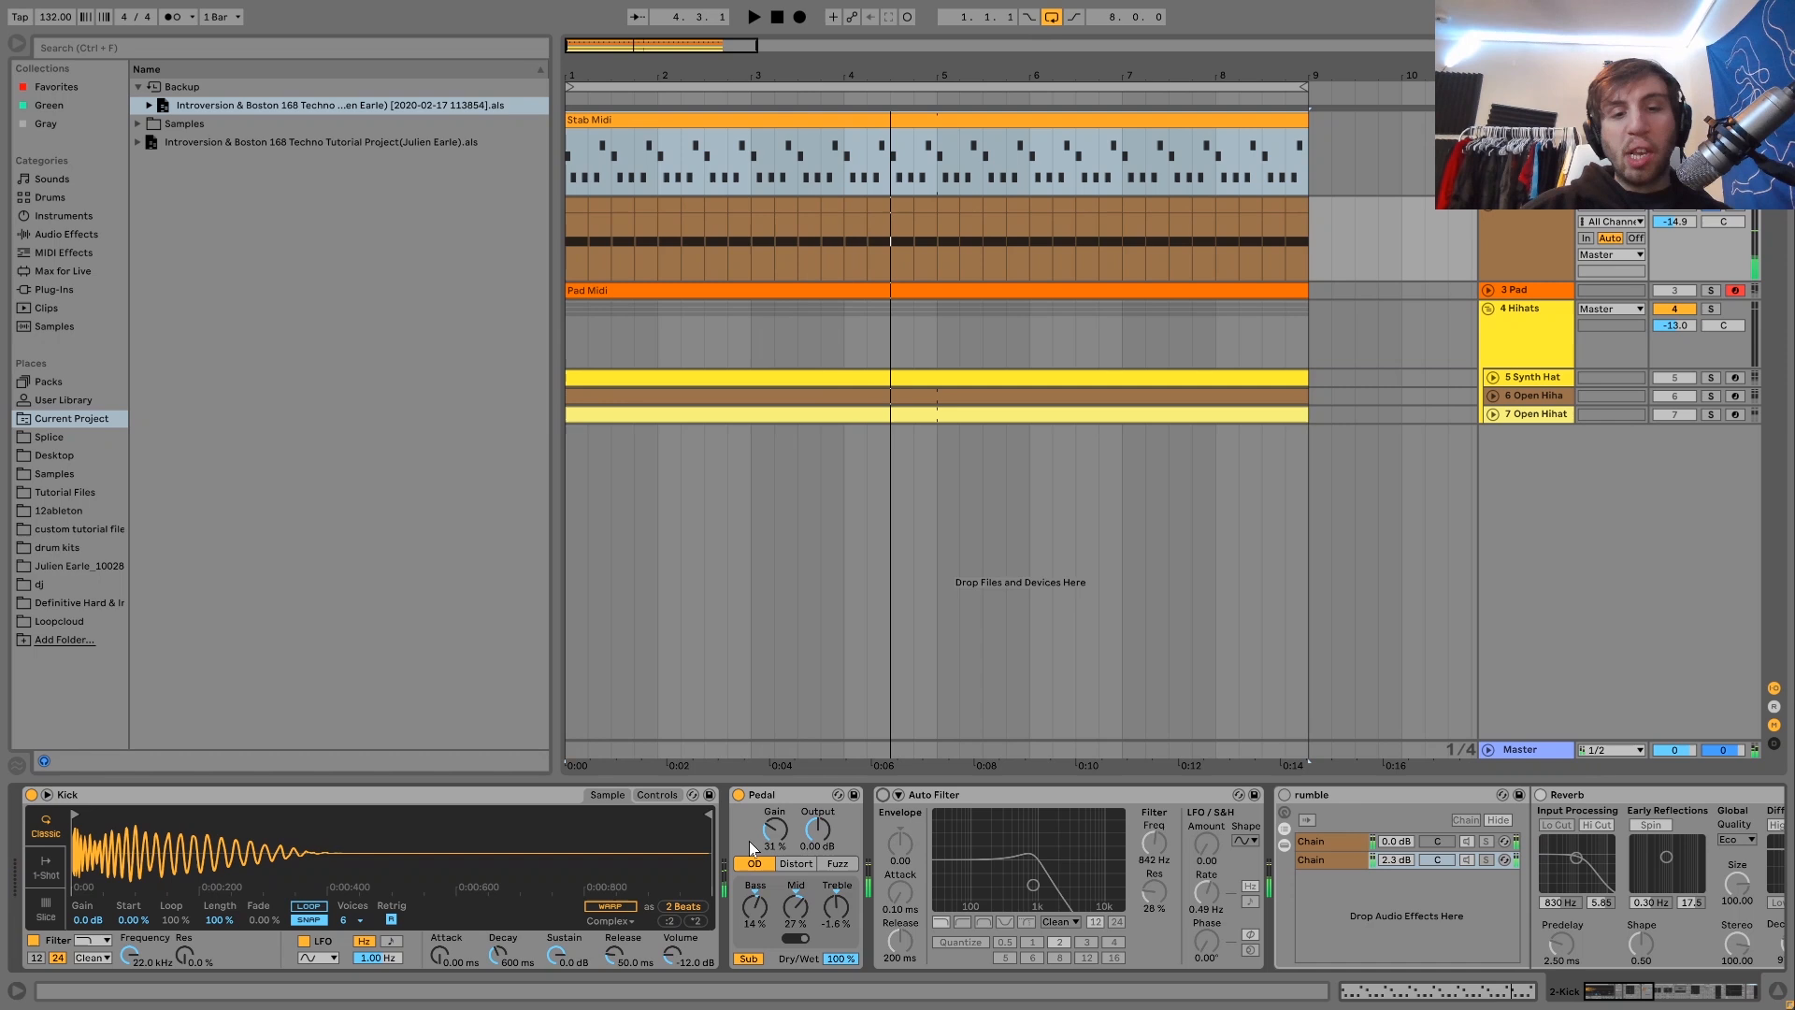
Step: Compare the kick with the Pedal bypassed and active
left_click(739, 794)
left_click(739, 794)
key("space")
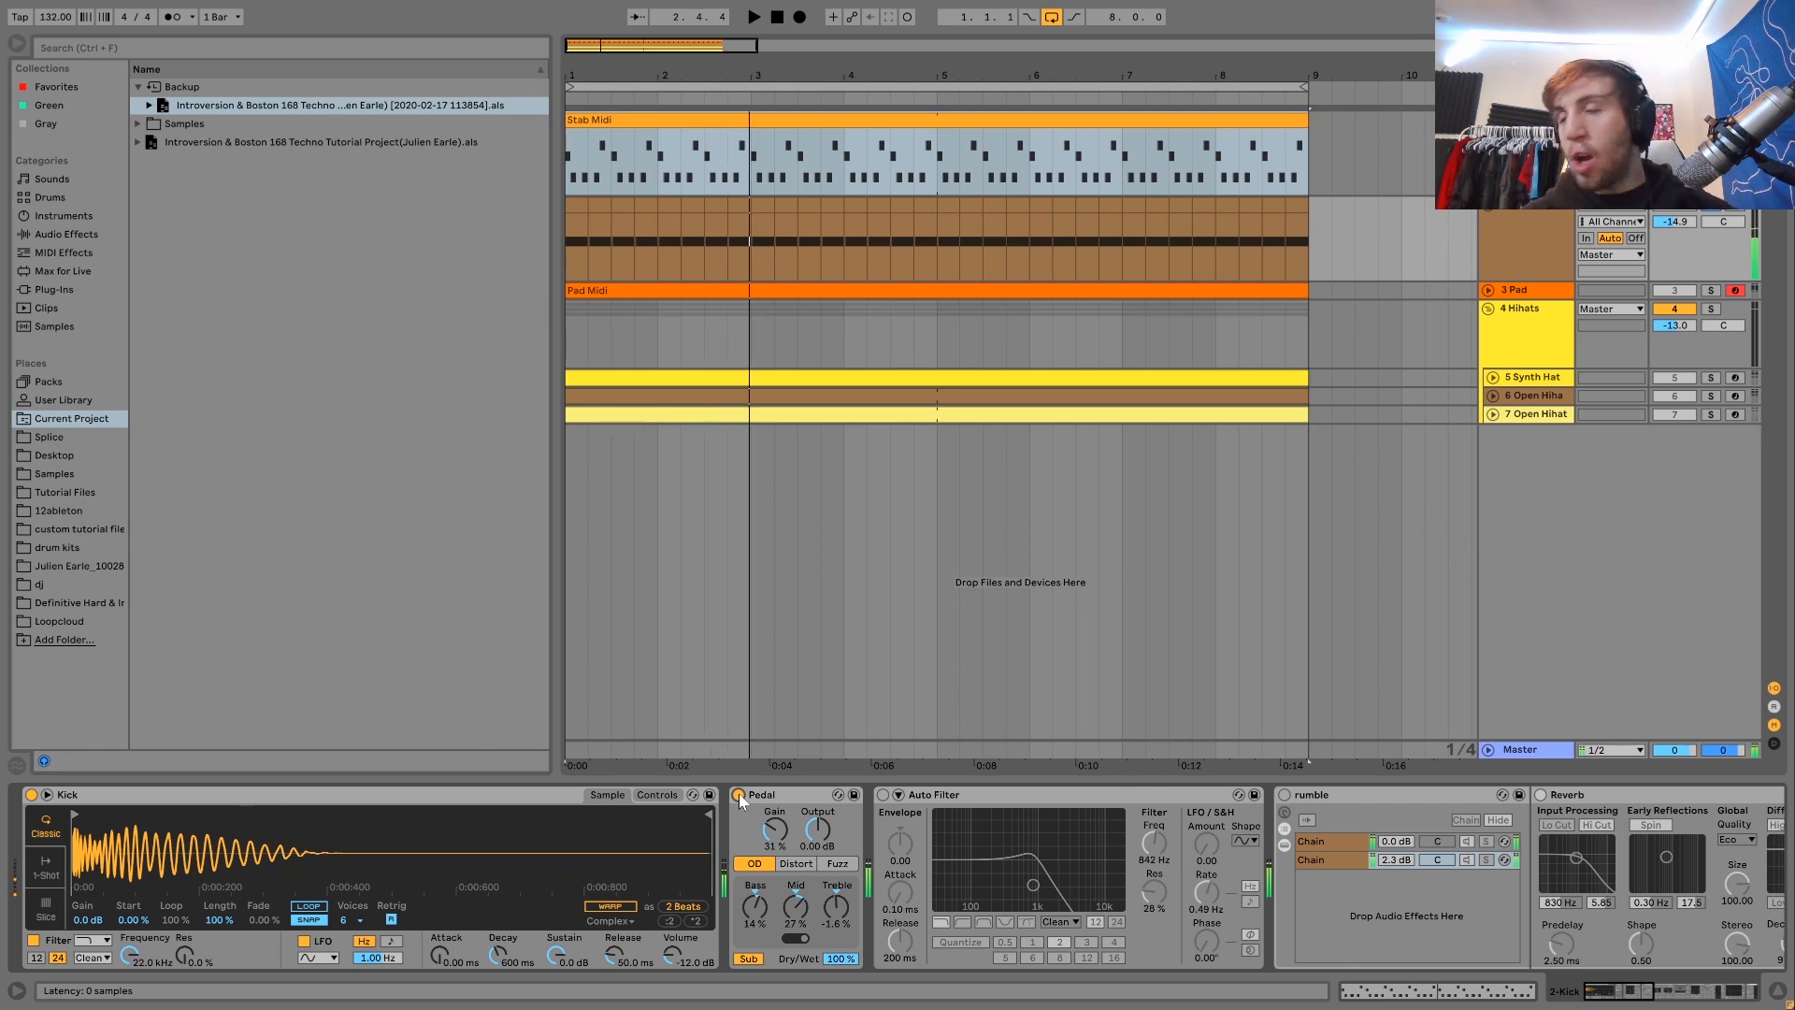
Step: Re-enable the Auto Filter after the Pedal and audition the filtered kick
key("space")
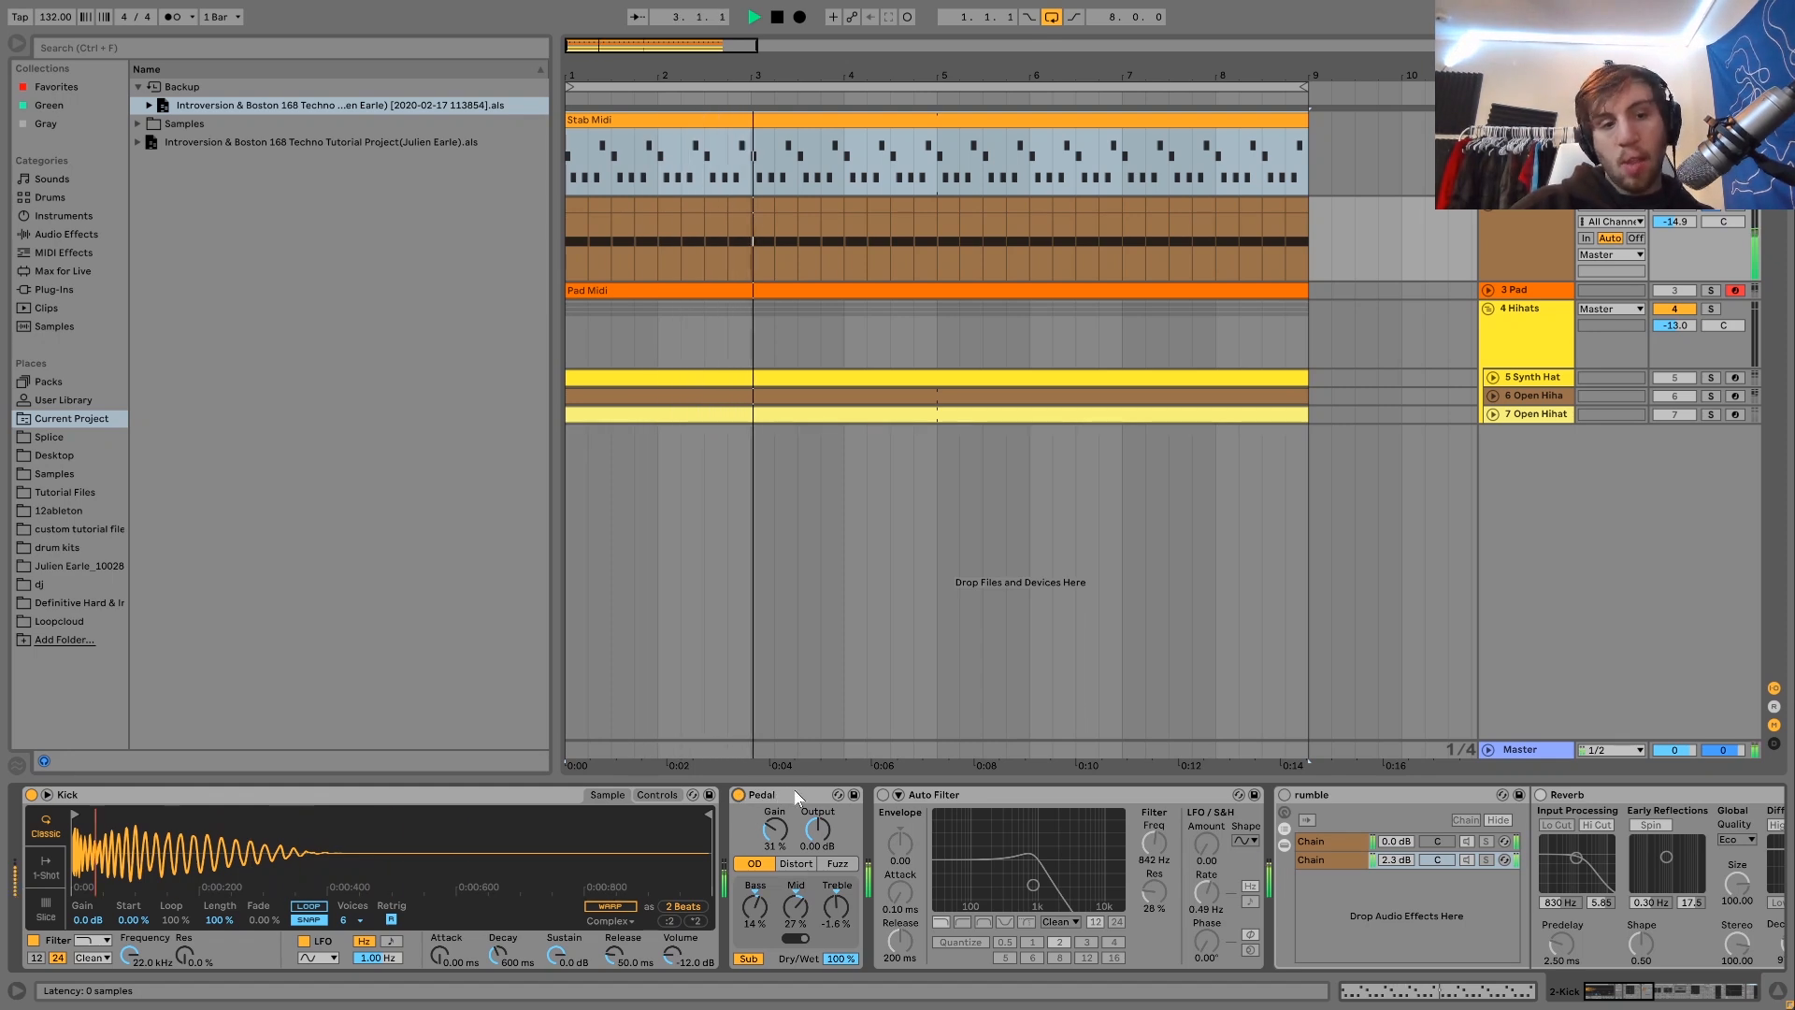
left_click(883, 793)
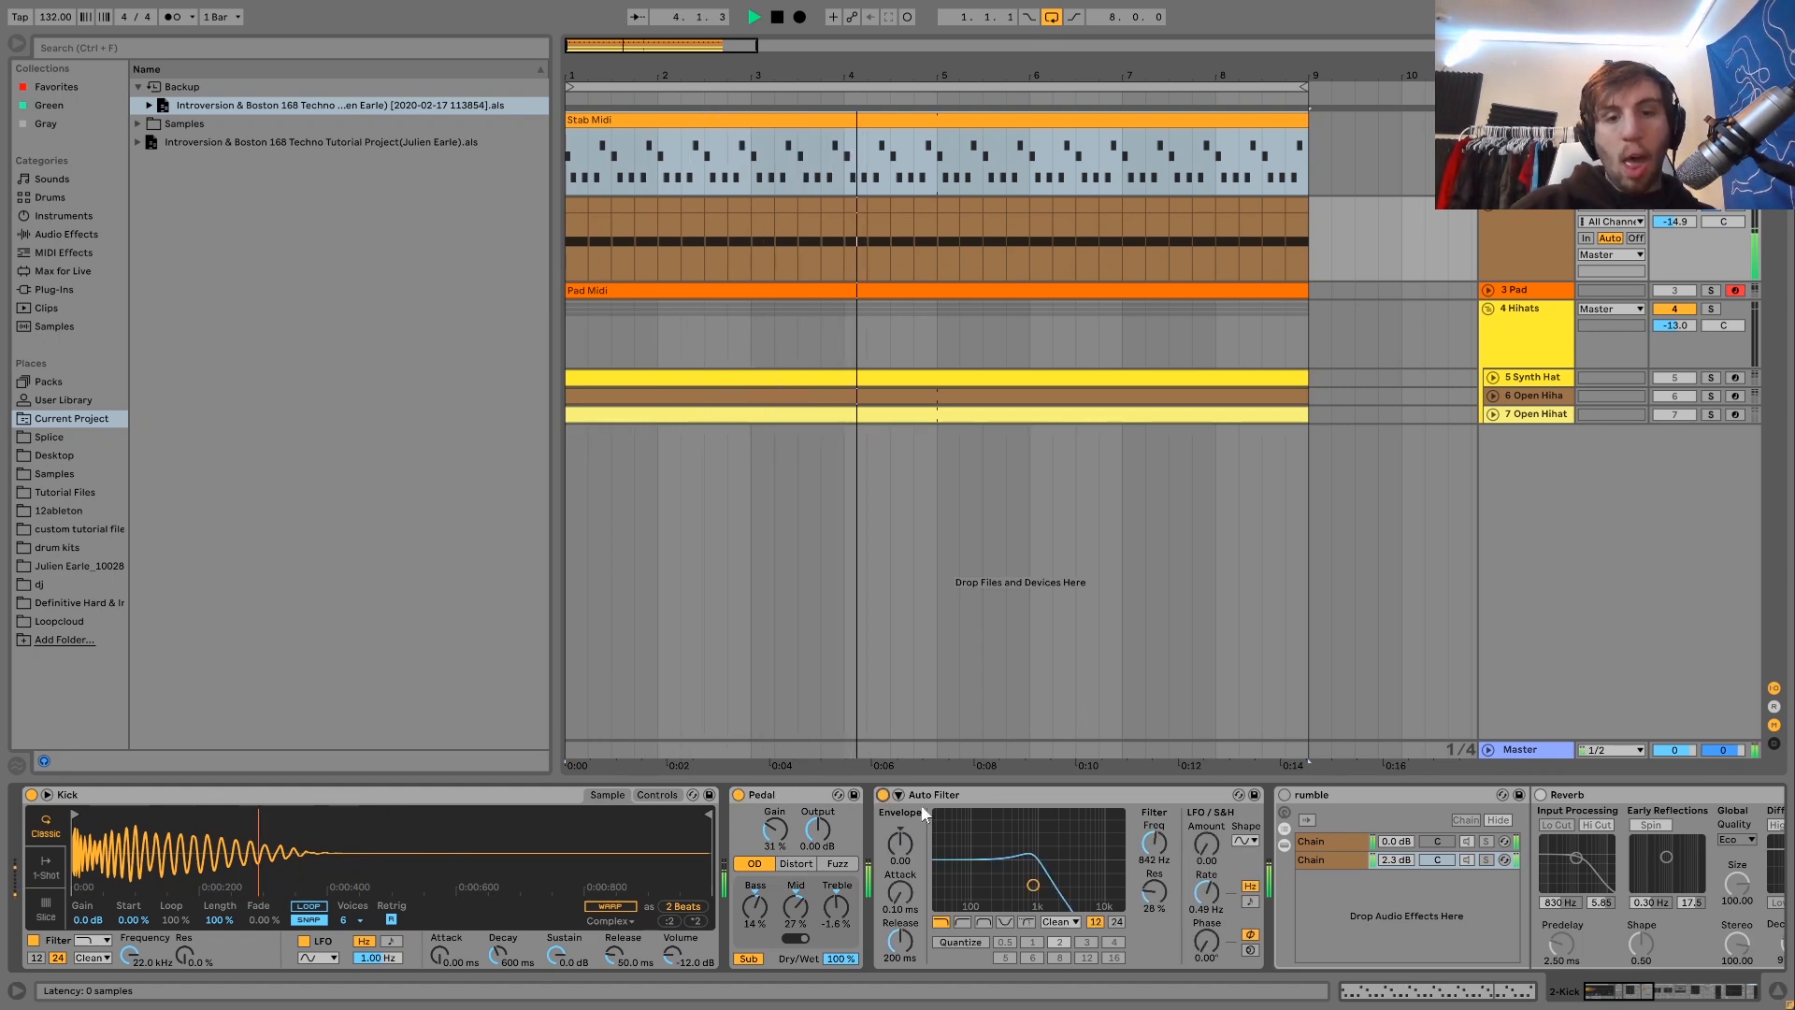
key("space")
key("space")
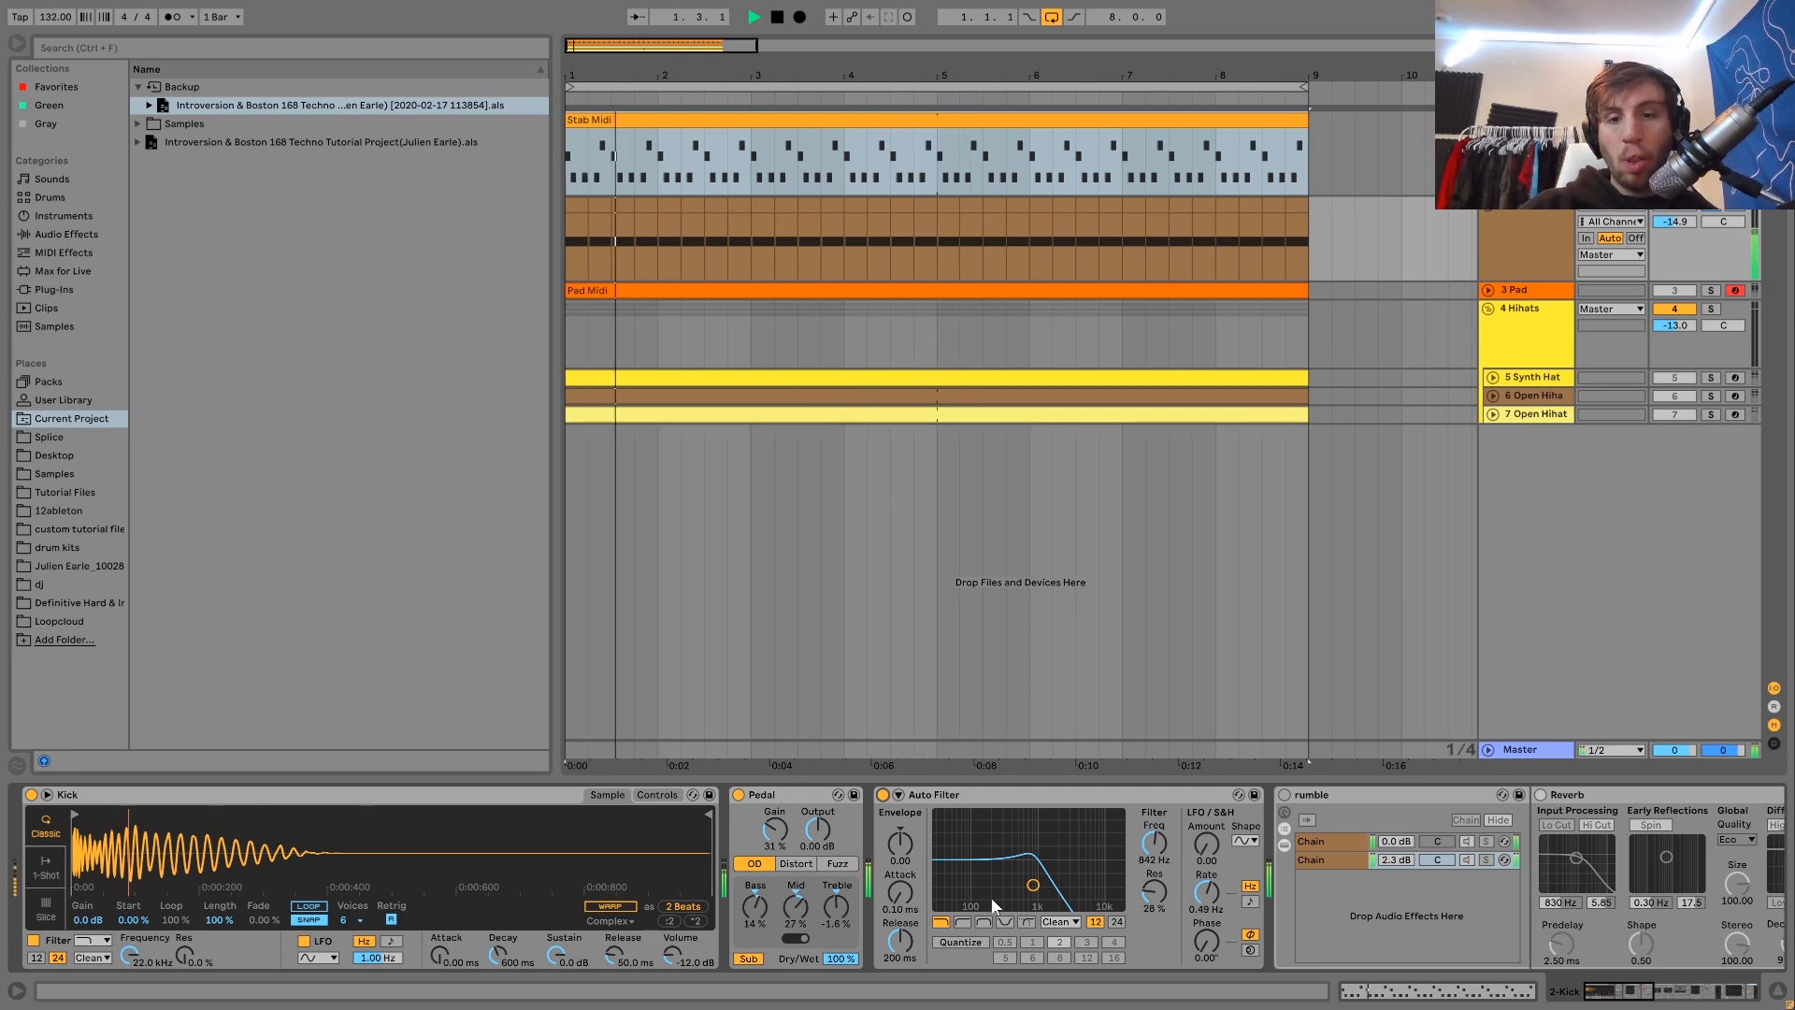
key("space")
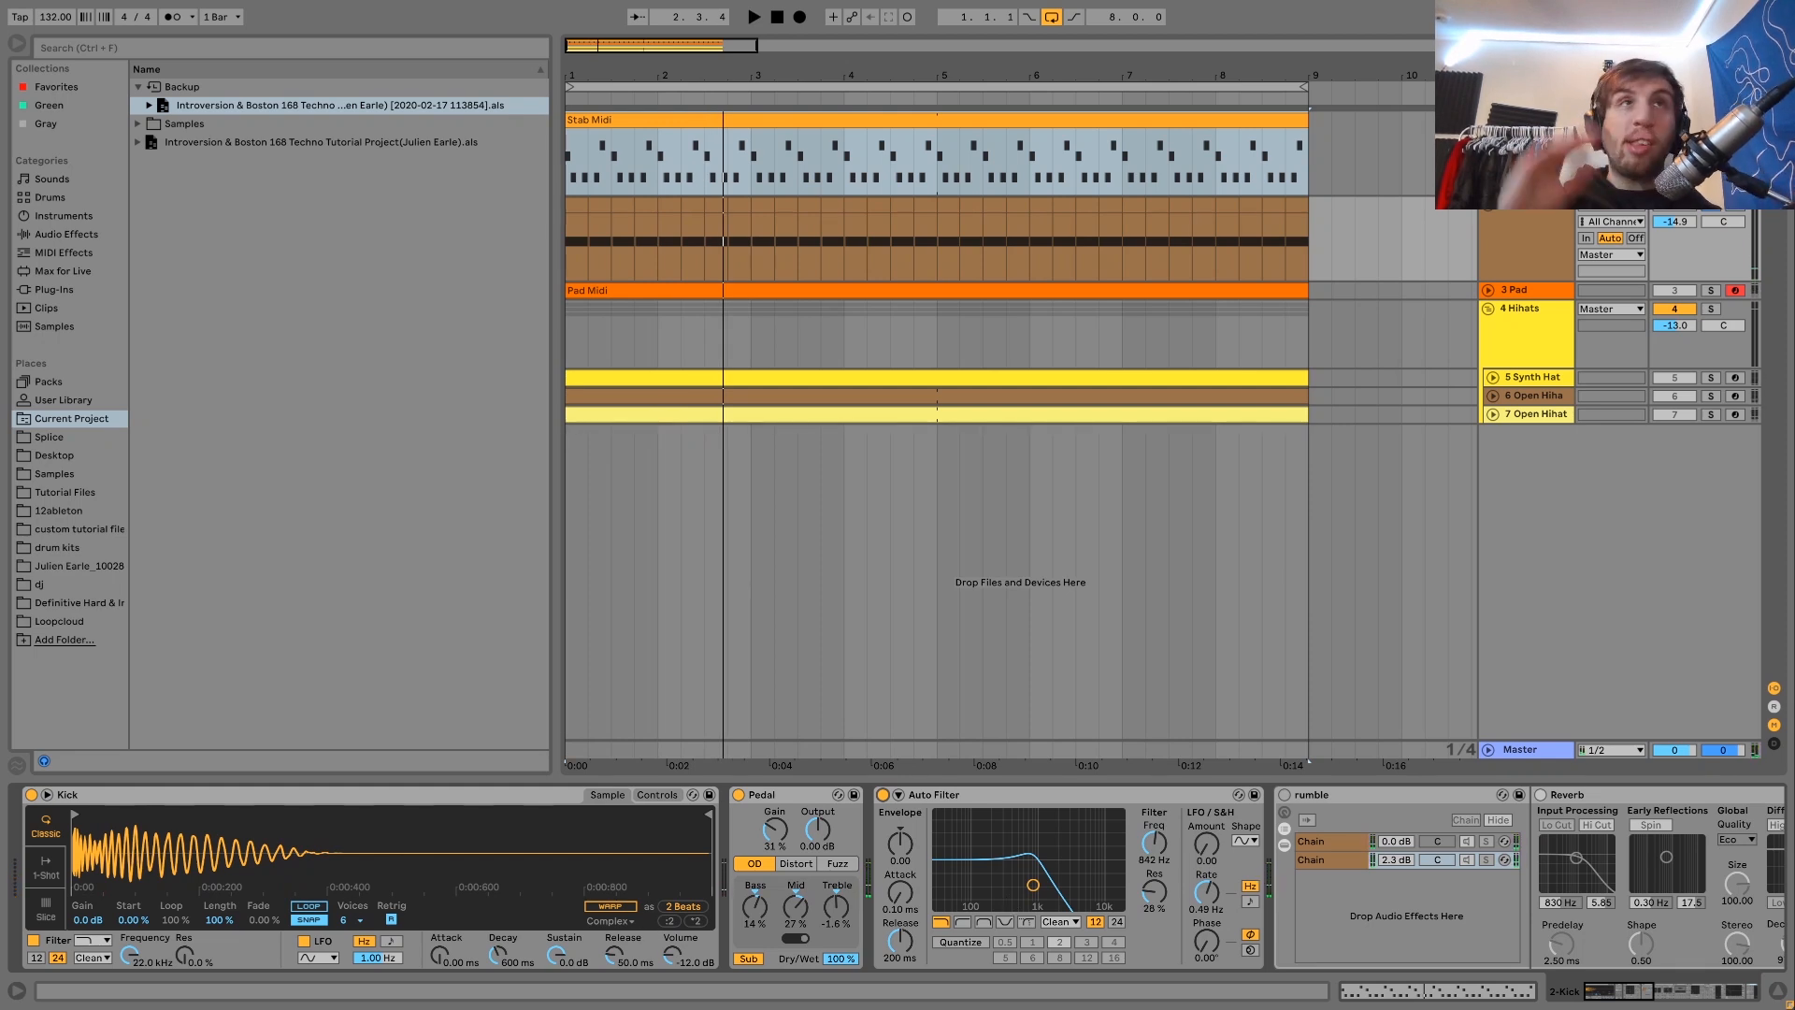
key("space")
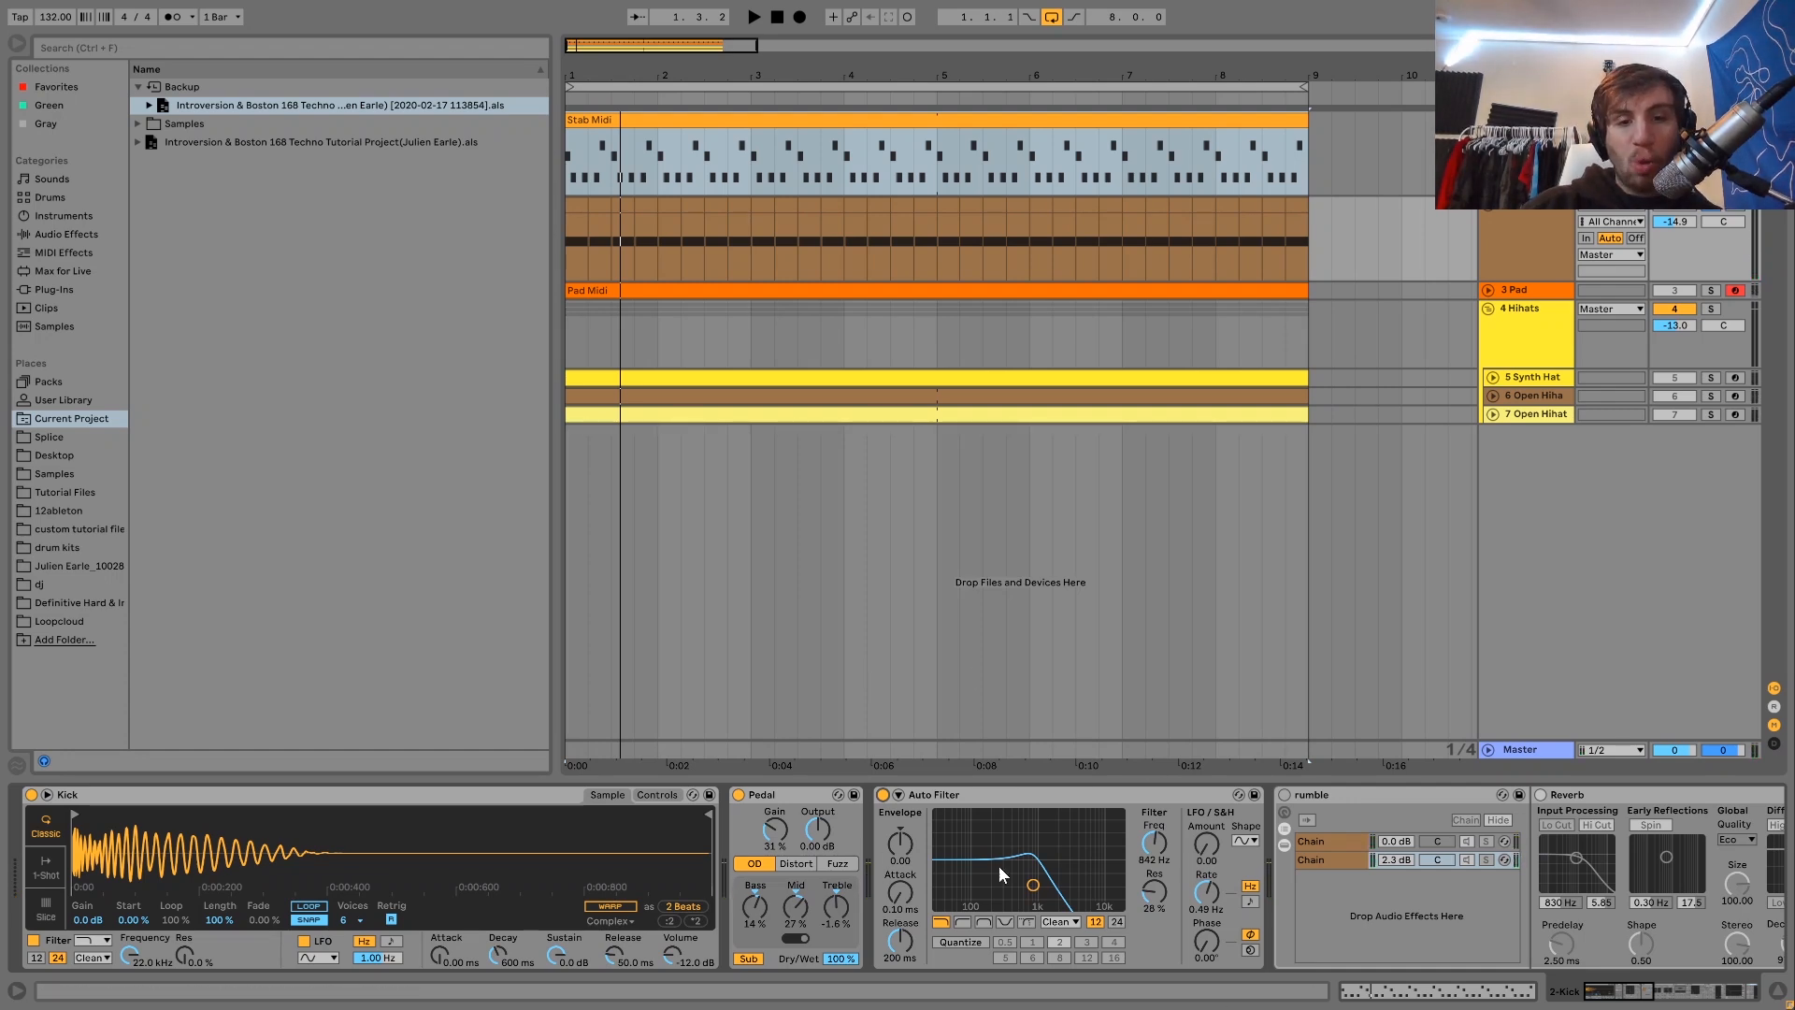
Step: Select the Auto Filter after the Pedal and compare the kick with the filter active and bypassed
left_click(919, 798)
key("space")
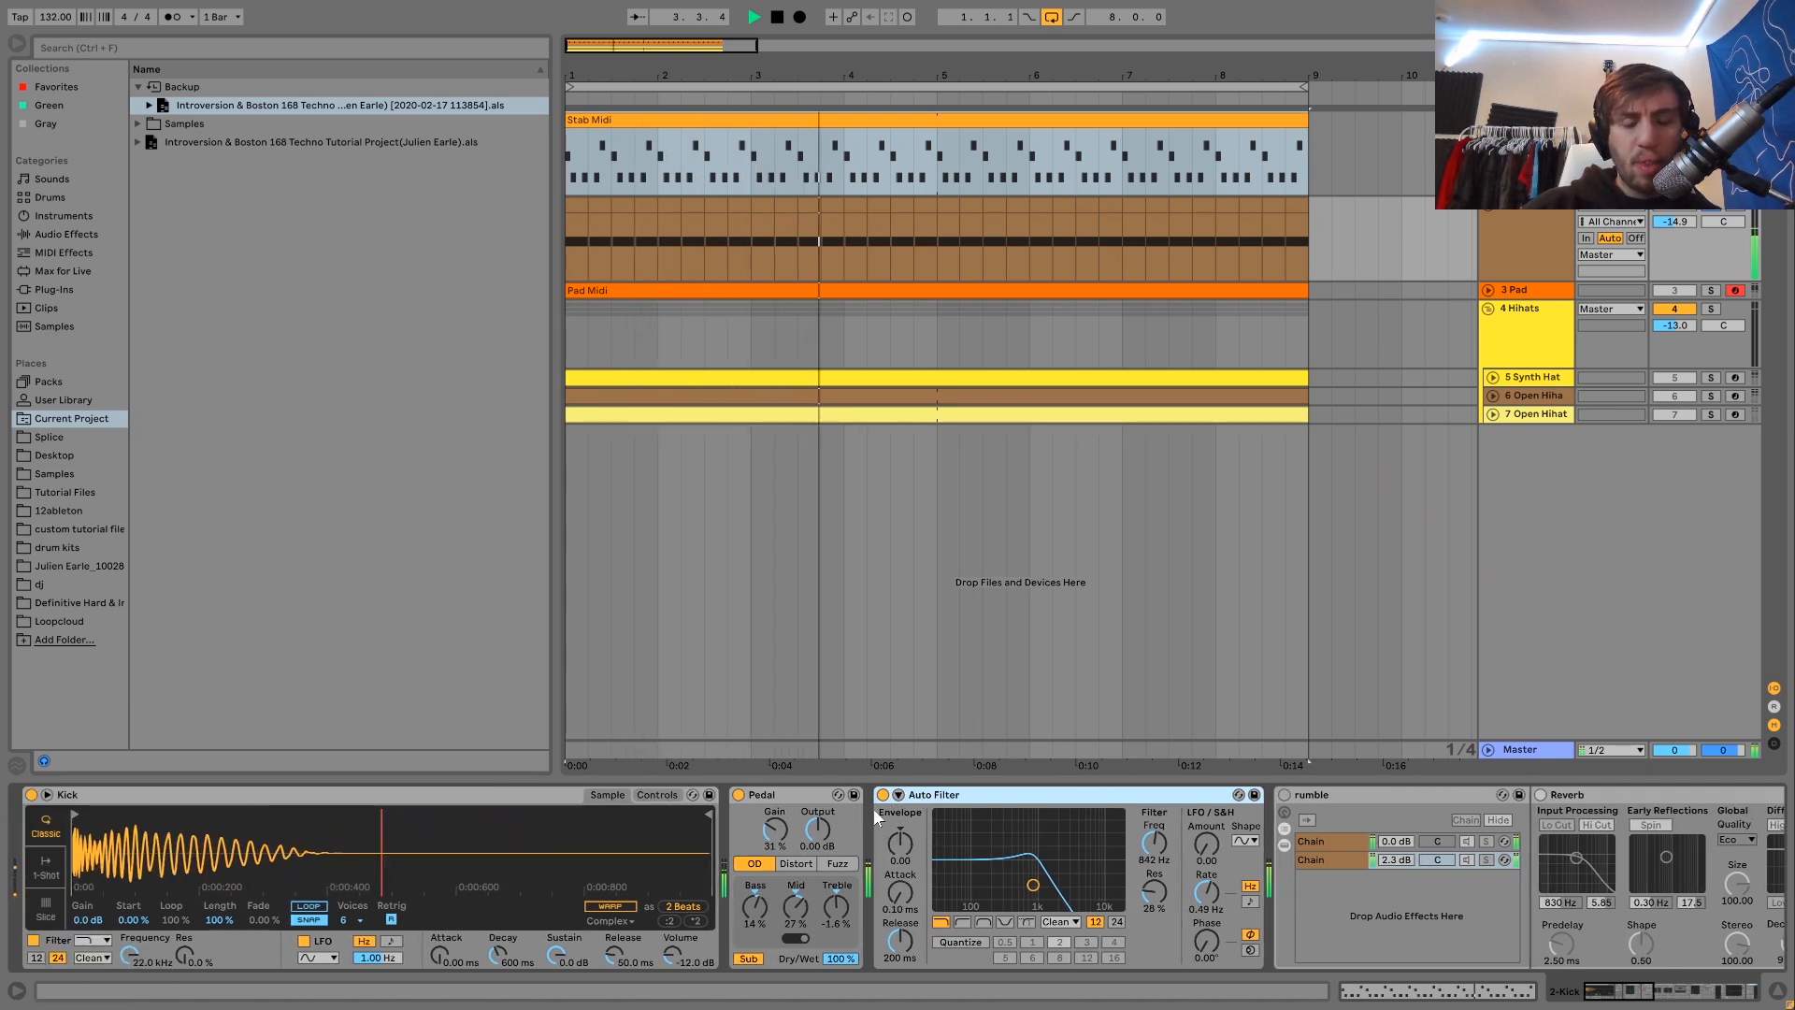
key("space")
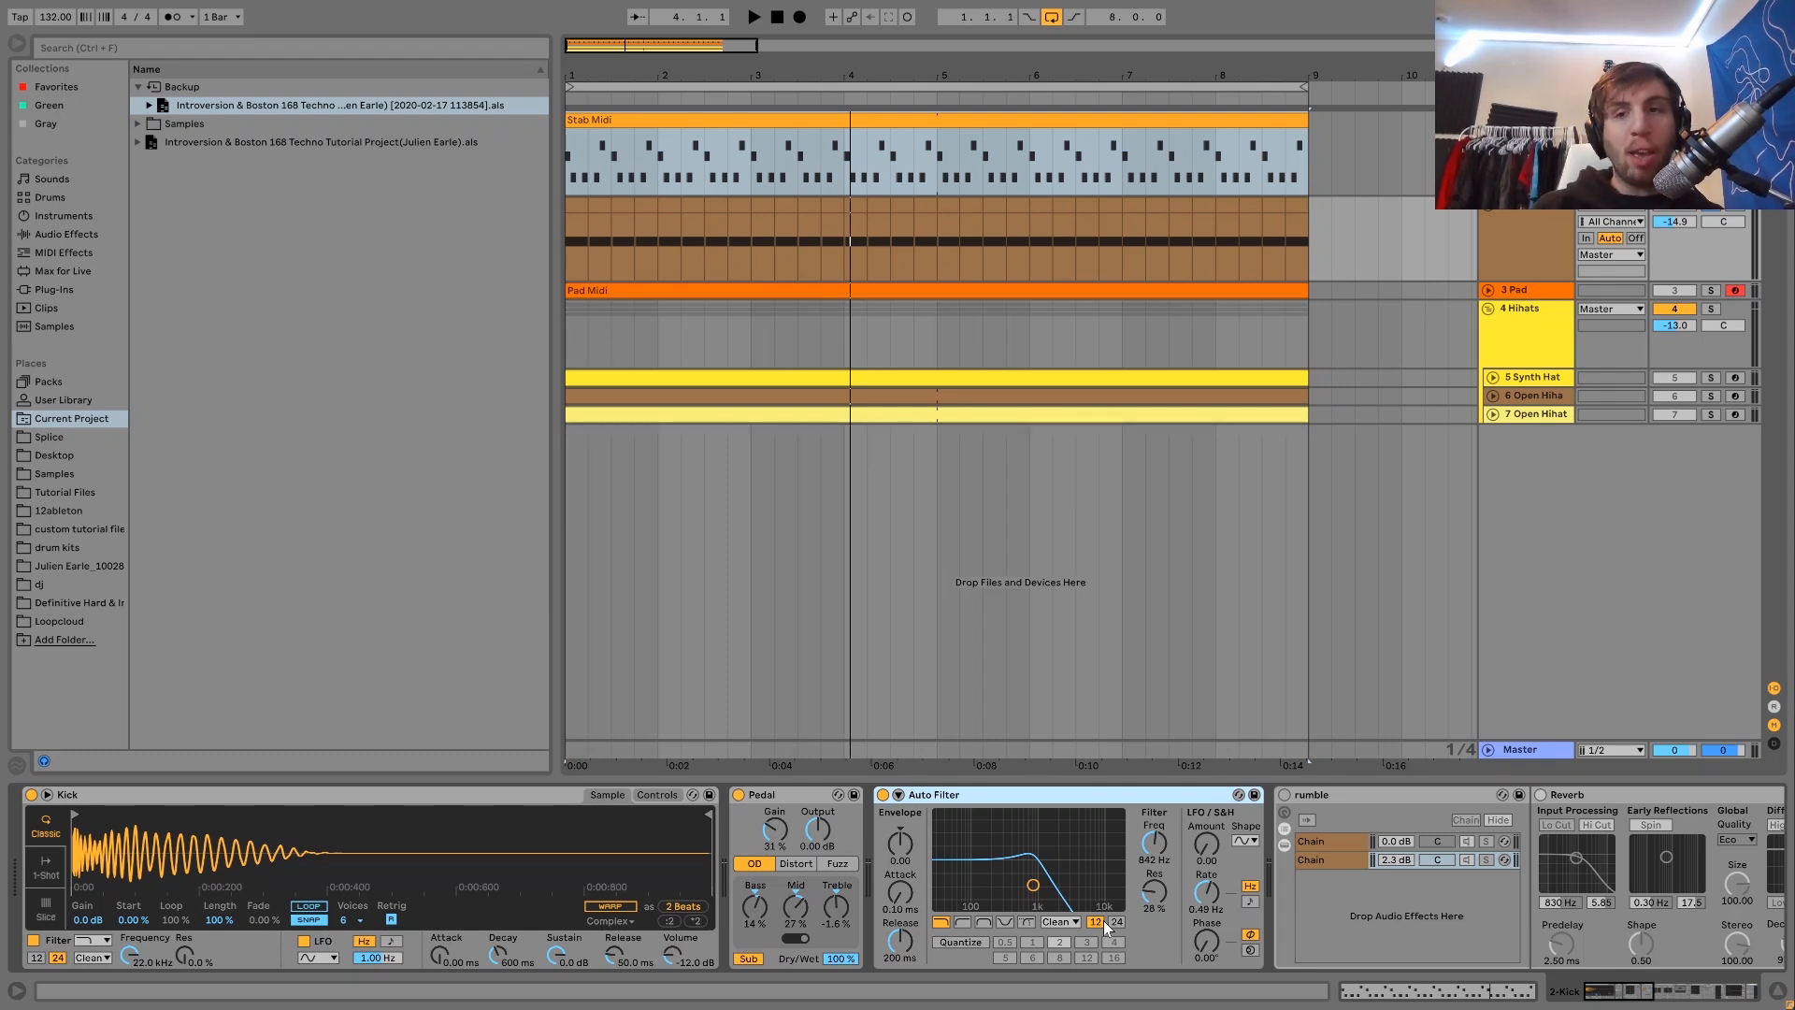
key("space")
left_click(883, 794)
key("space")
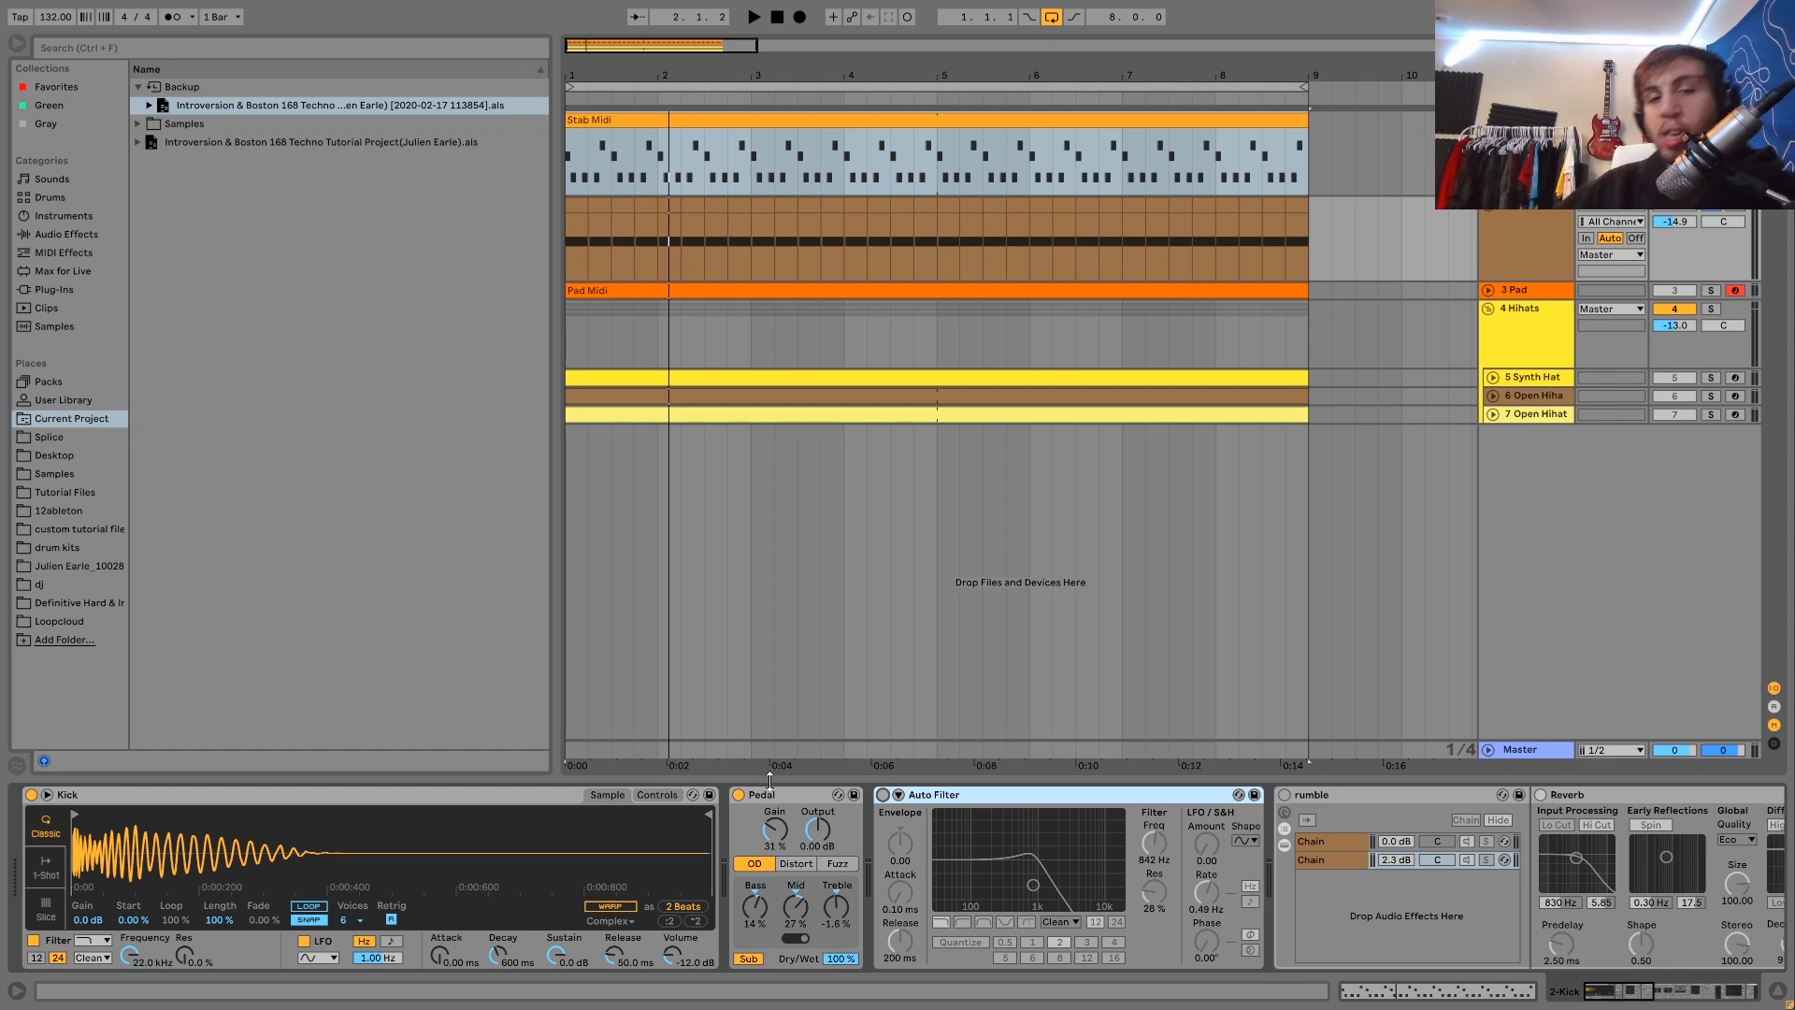
key("space")
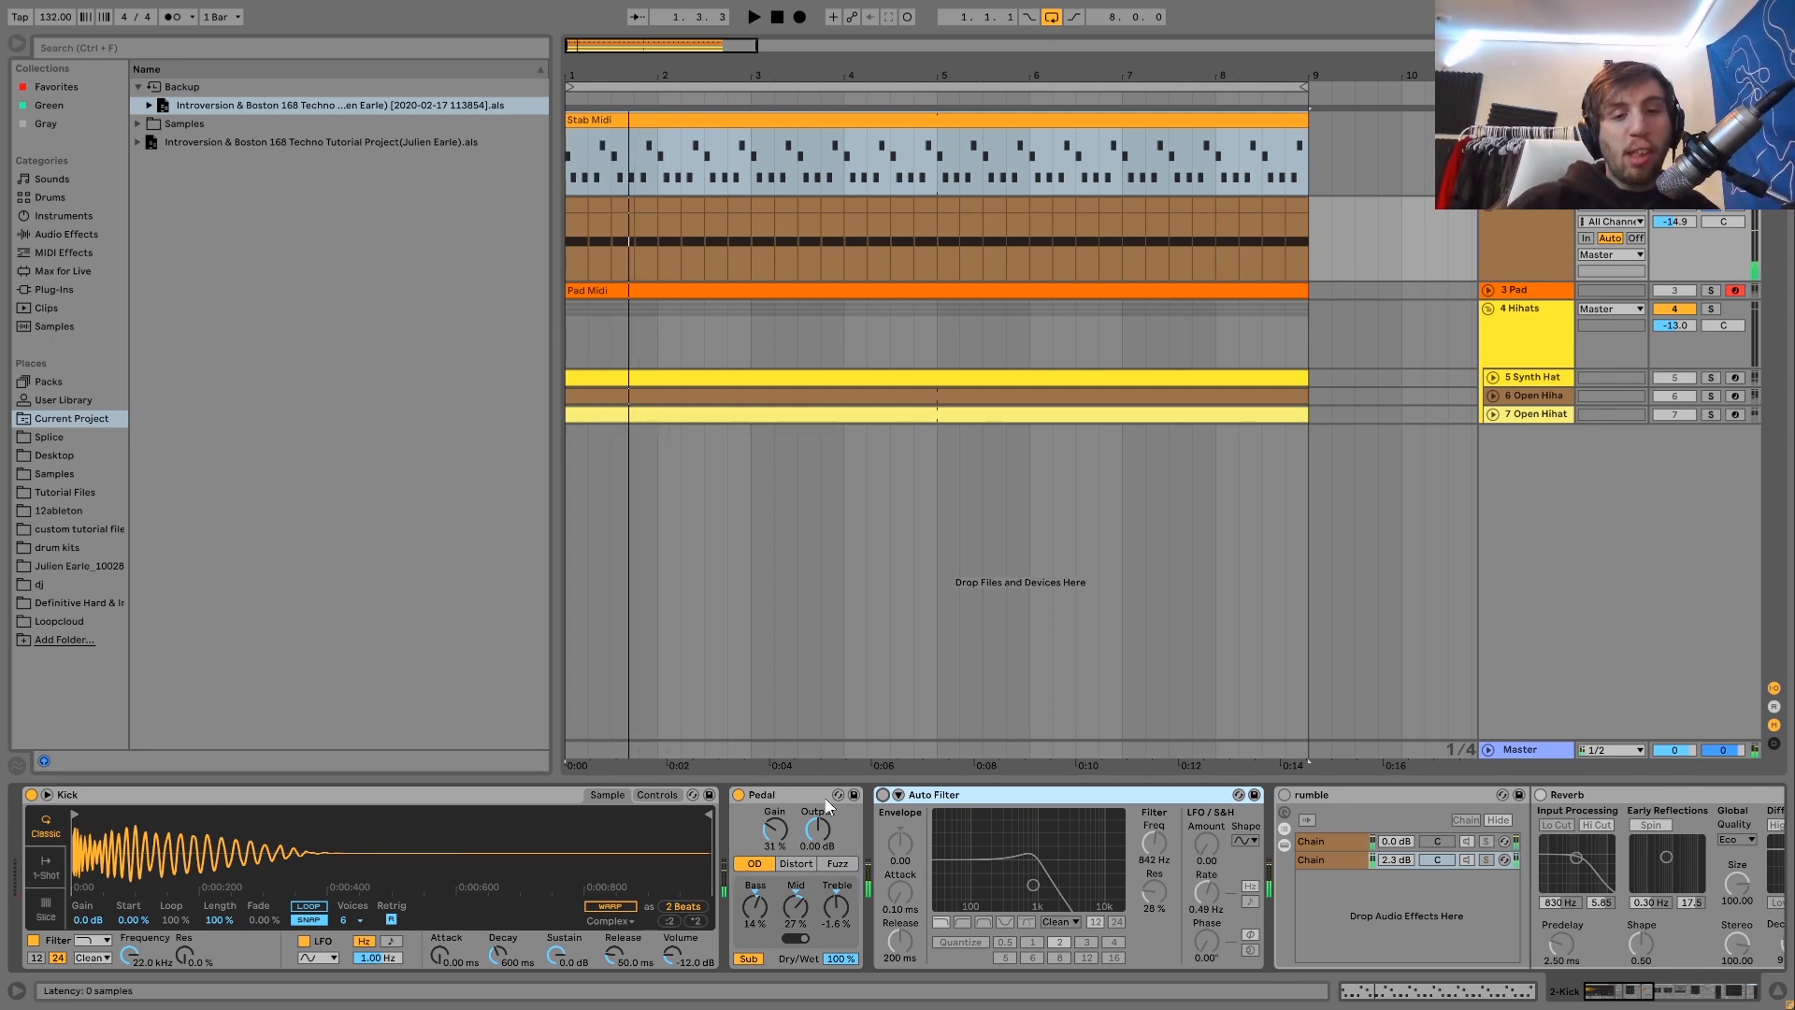
key("space")
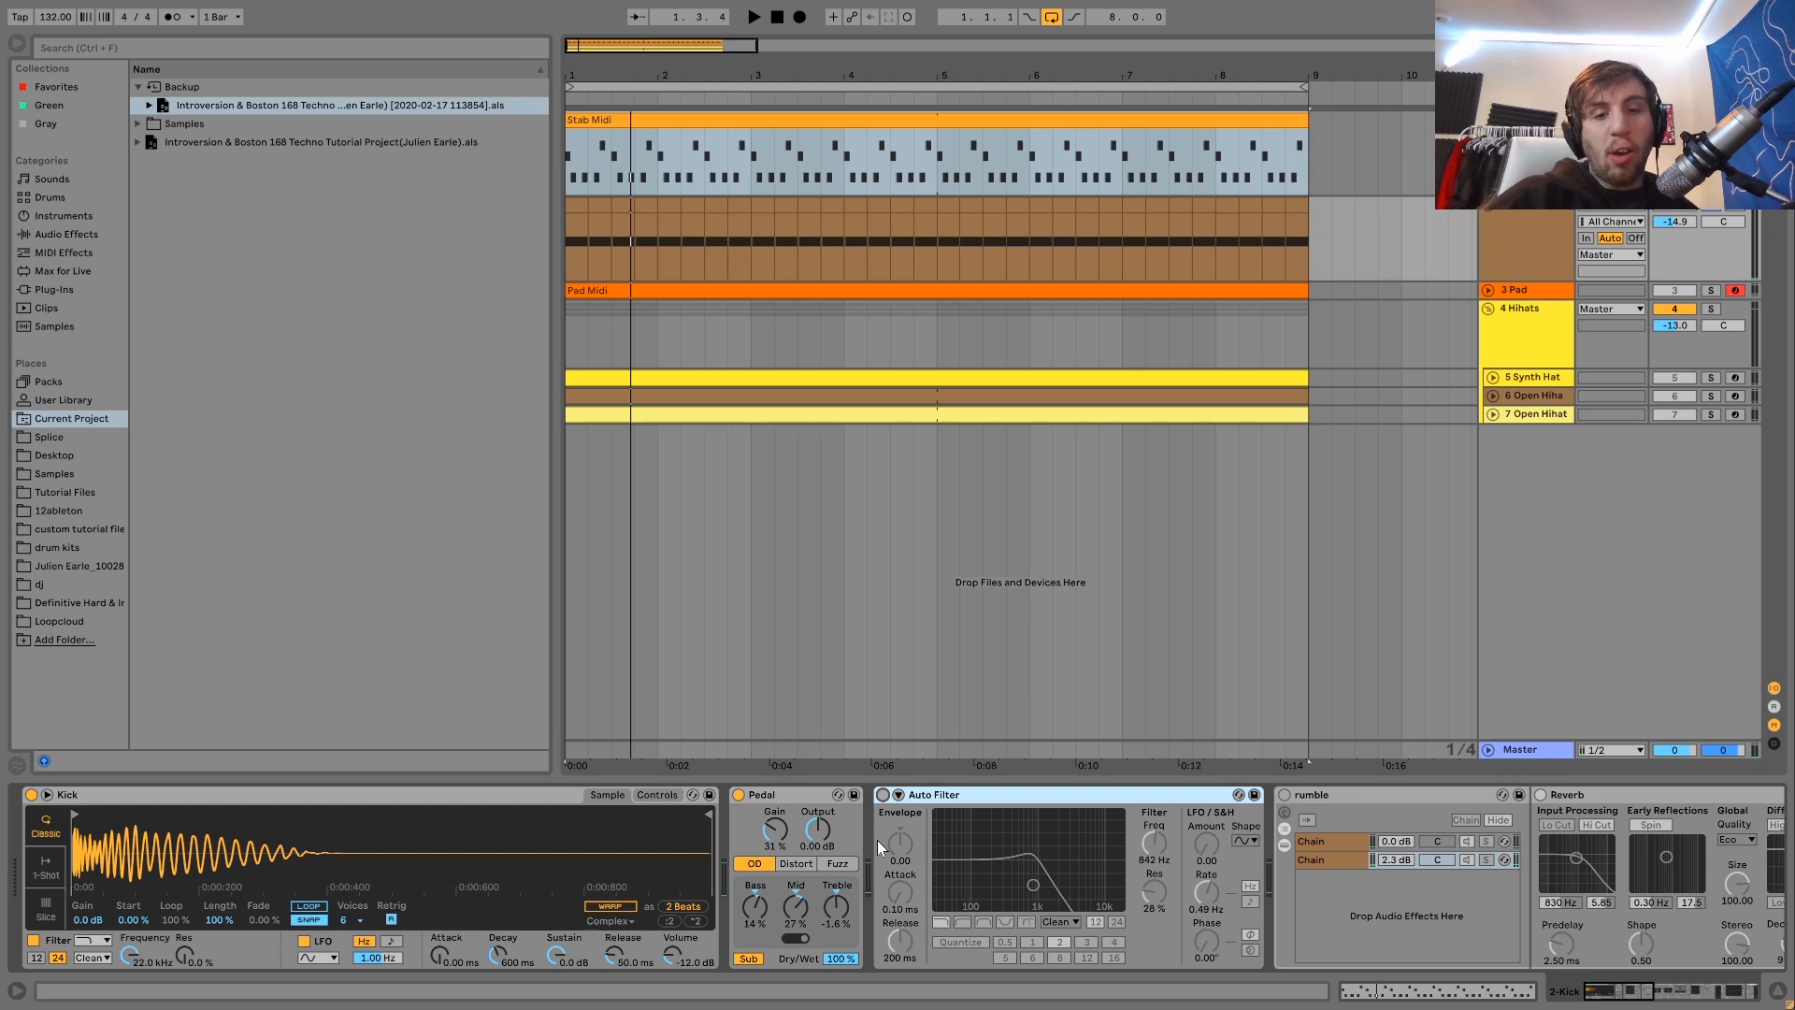
left_click(884, 795)
key("space")
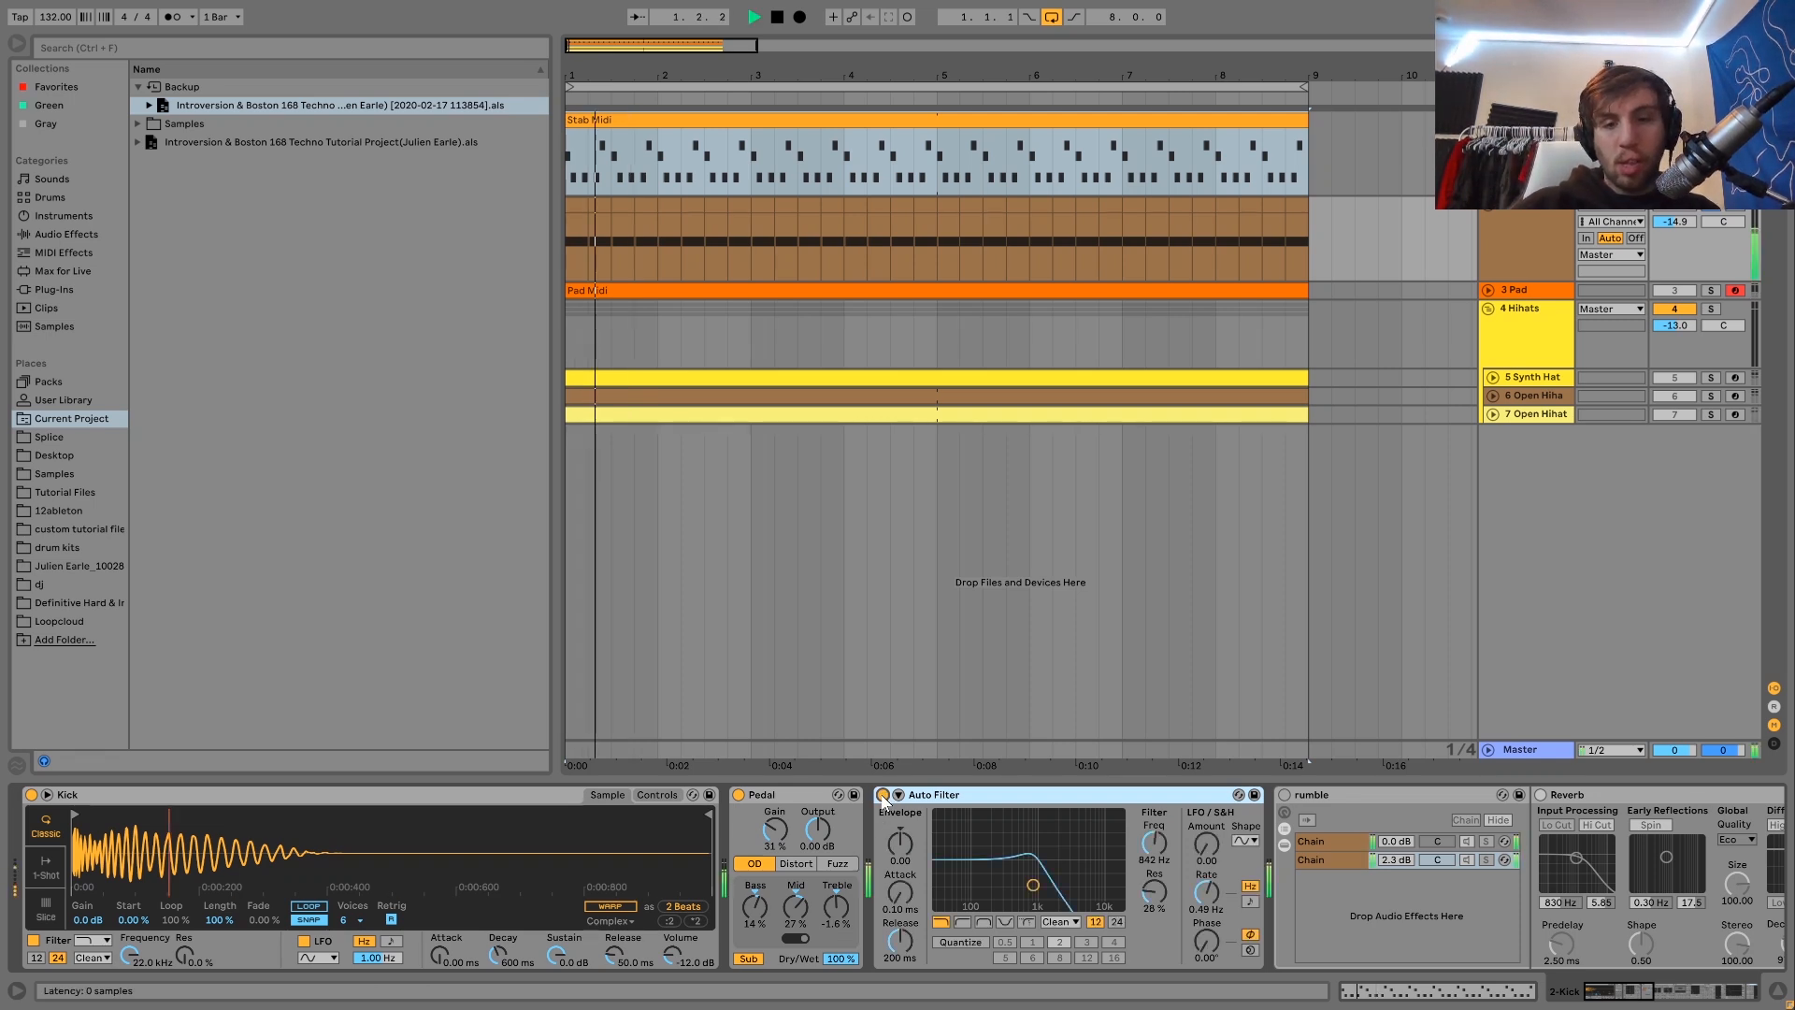
Step: Re-enable the Drum Buss at the end of the Kick track's chain and audition the kick through it
scroll(882, 800, "right", 5)
scroll(879, 793, "right", 10)
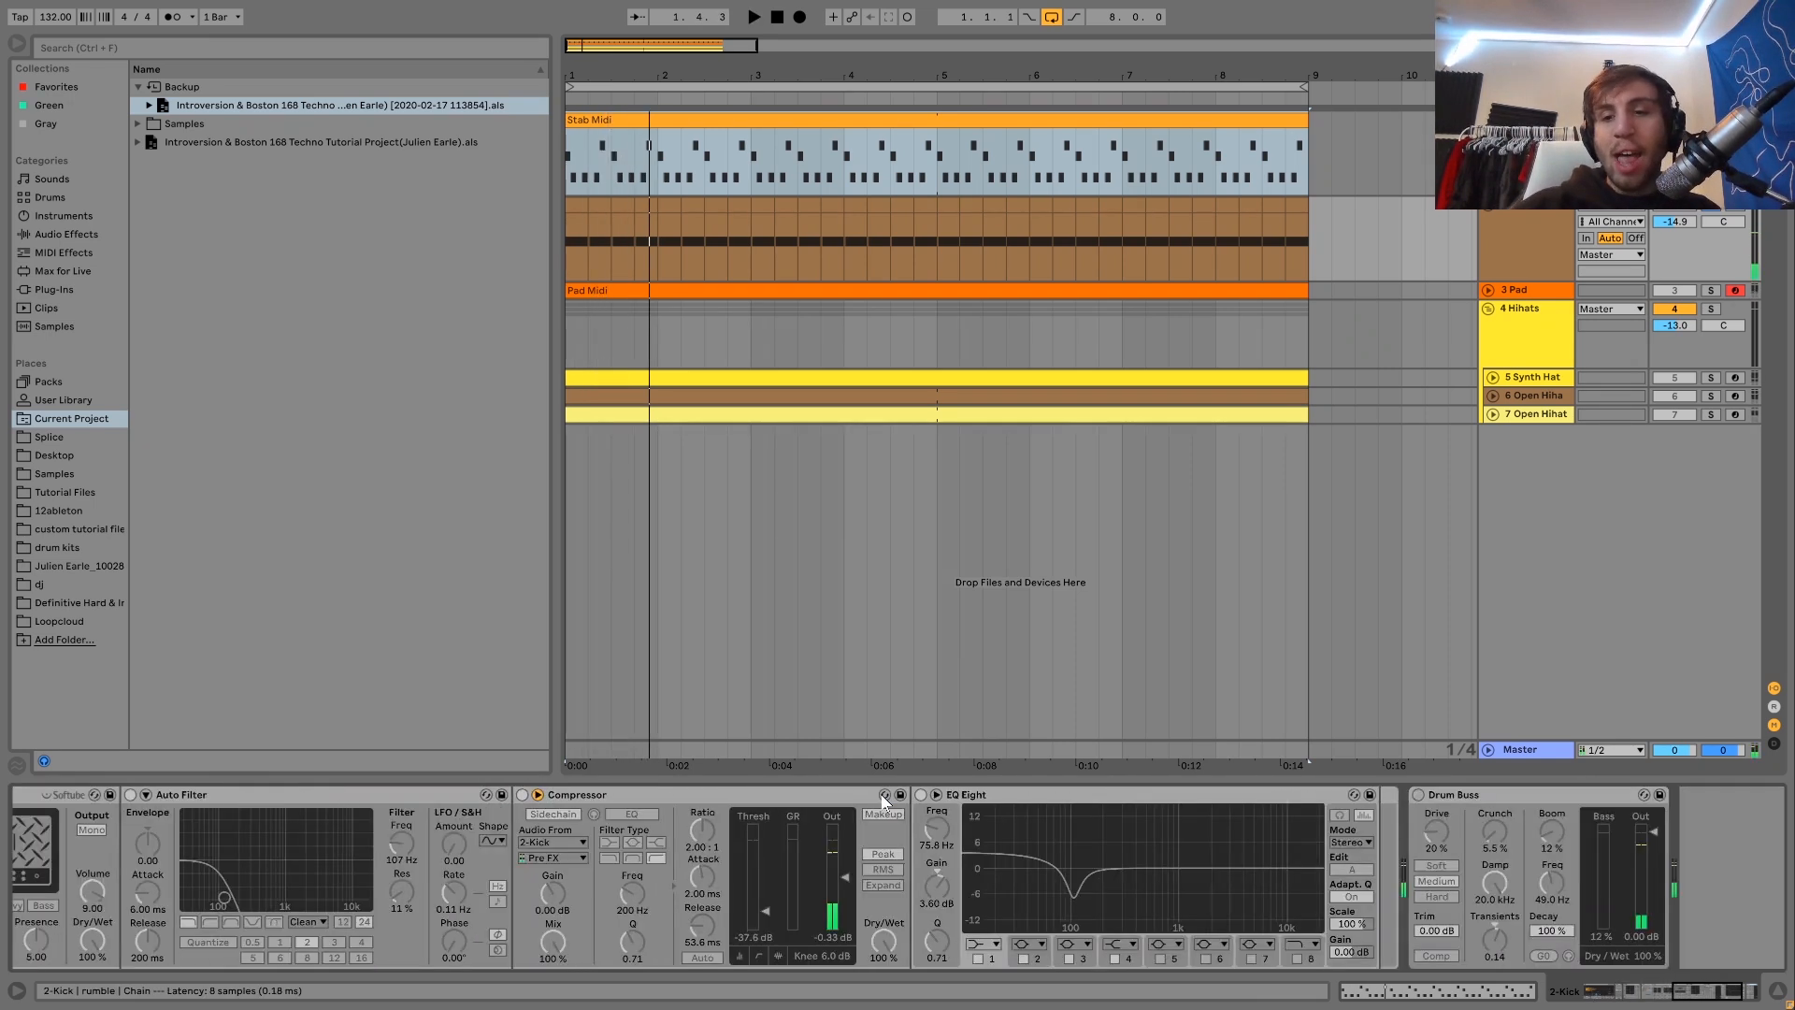
key("space")
scroll(1019, 794, "left", 10)
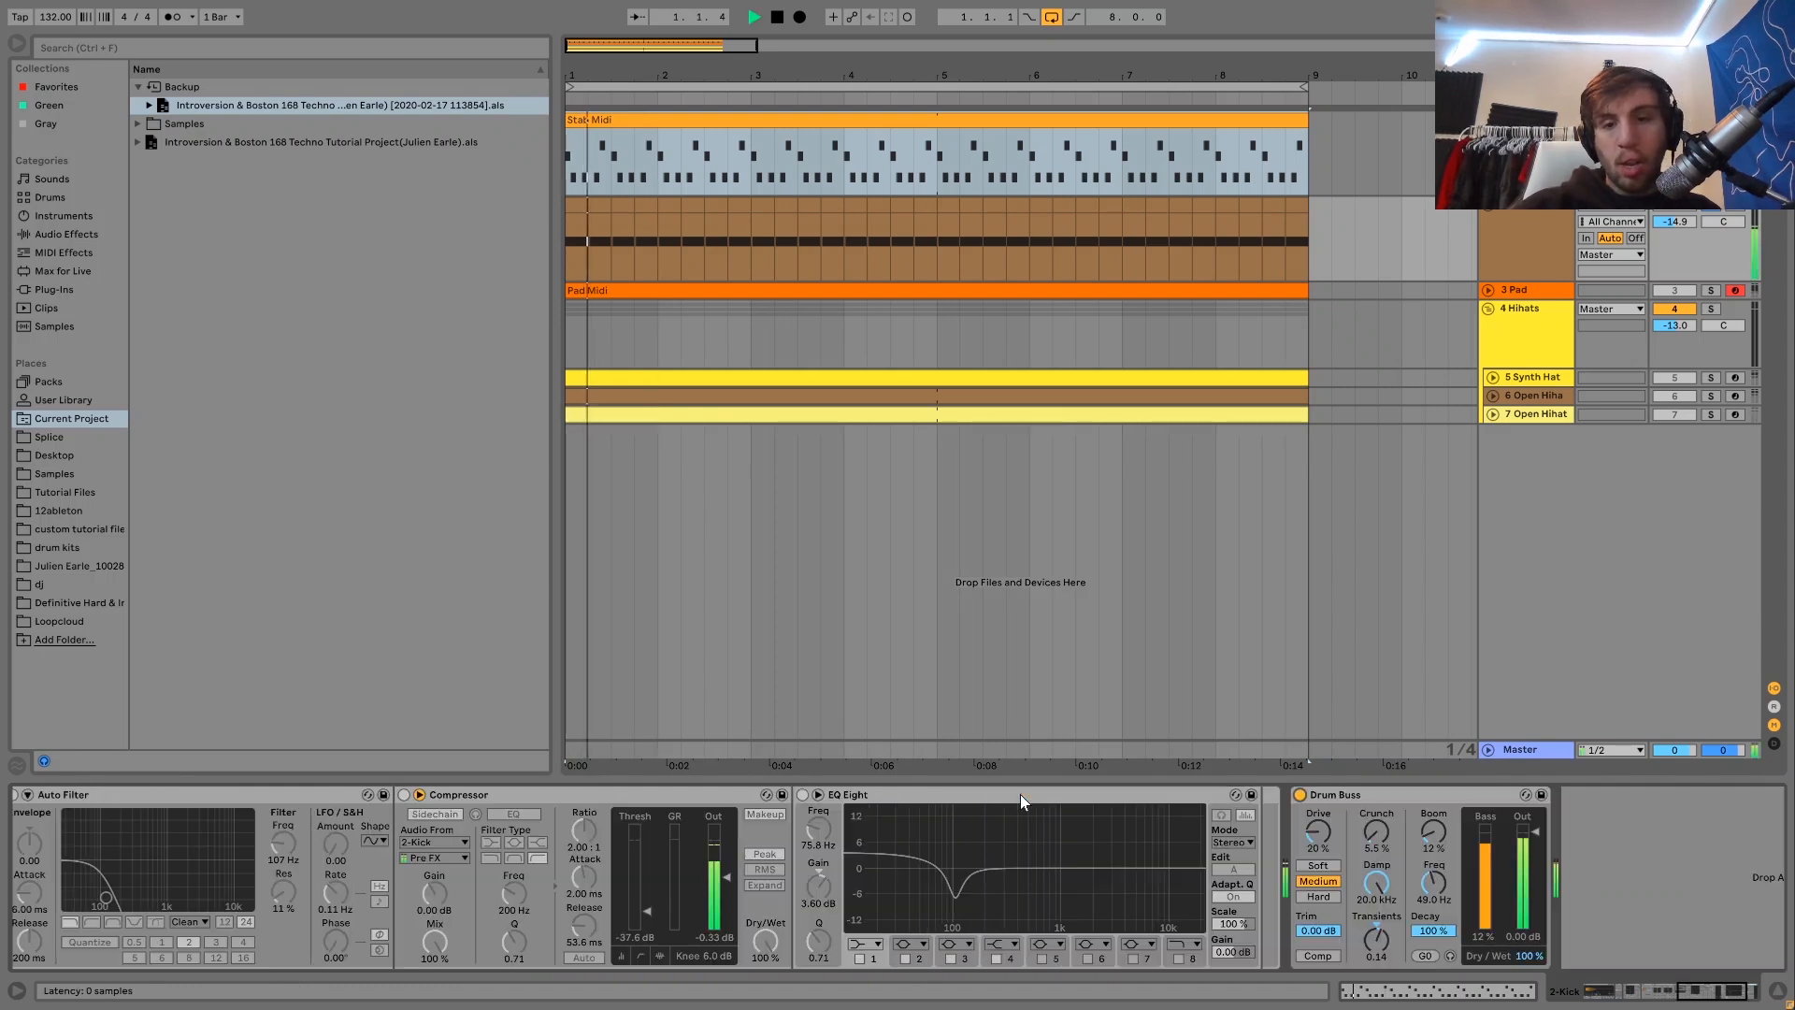
scroll(1019, 794, "left", 10)
key("space")
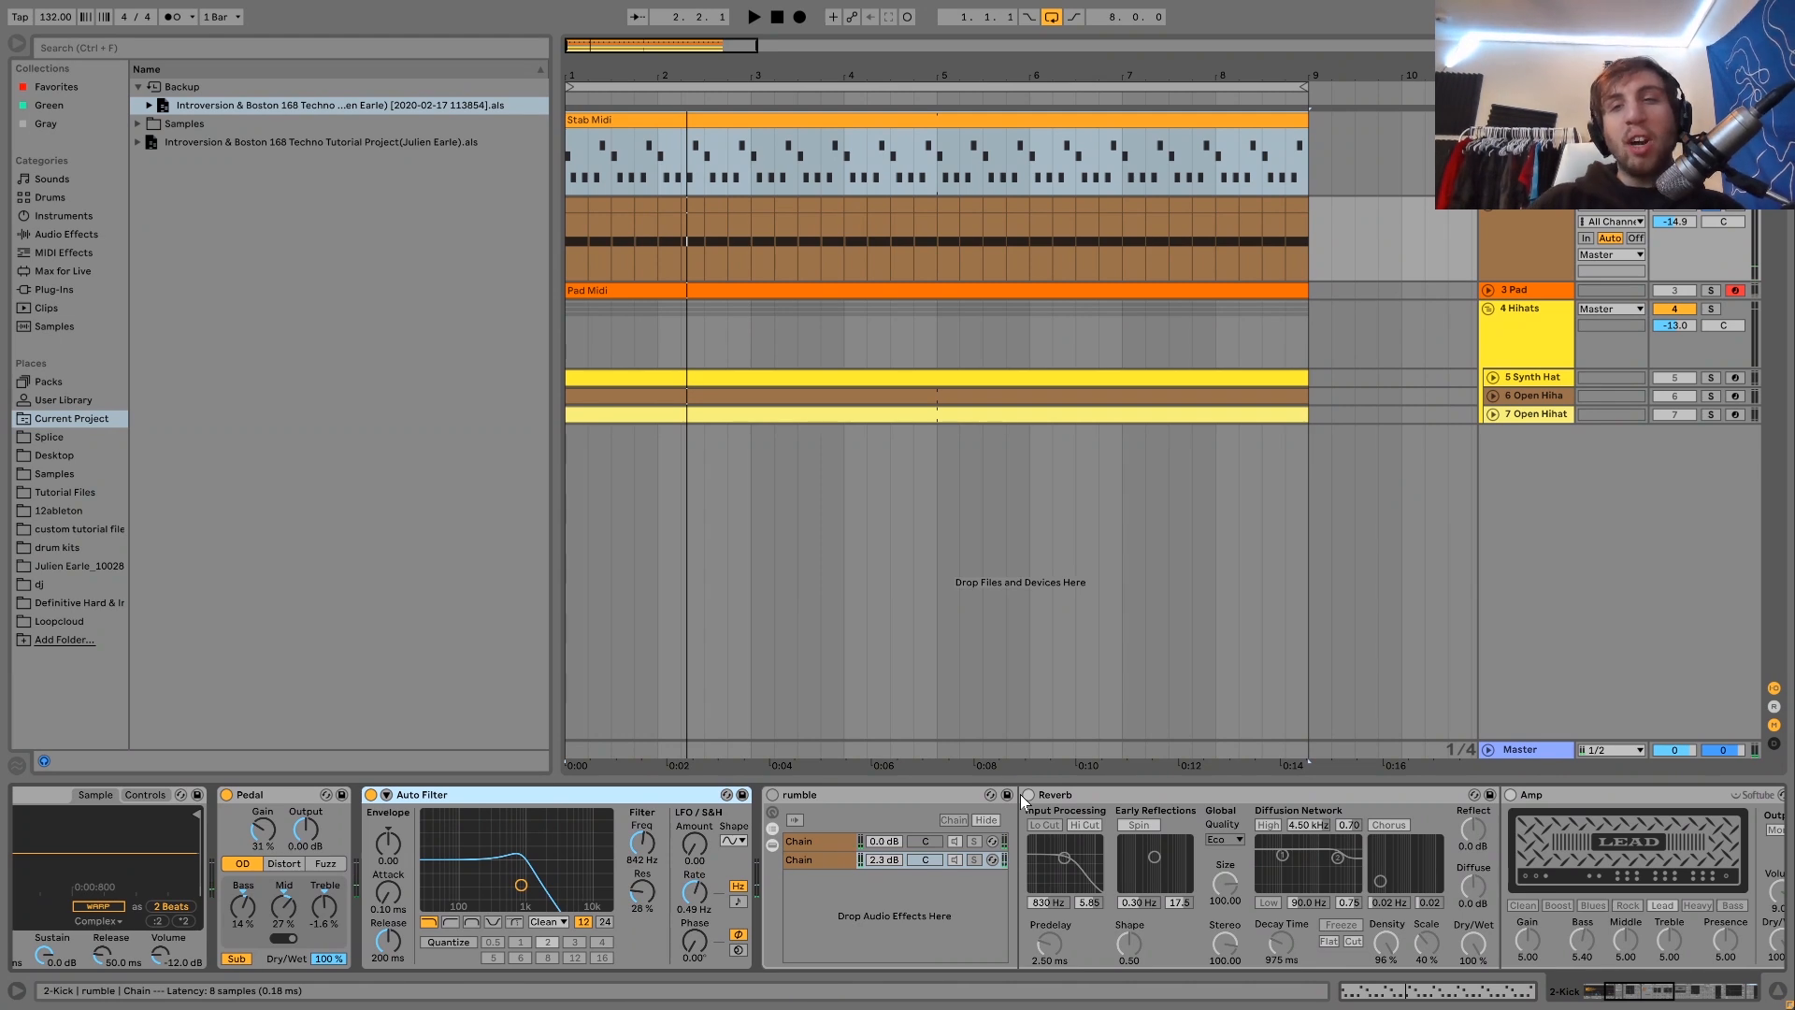
key("space")
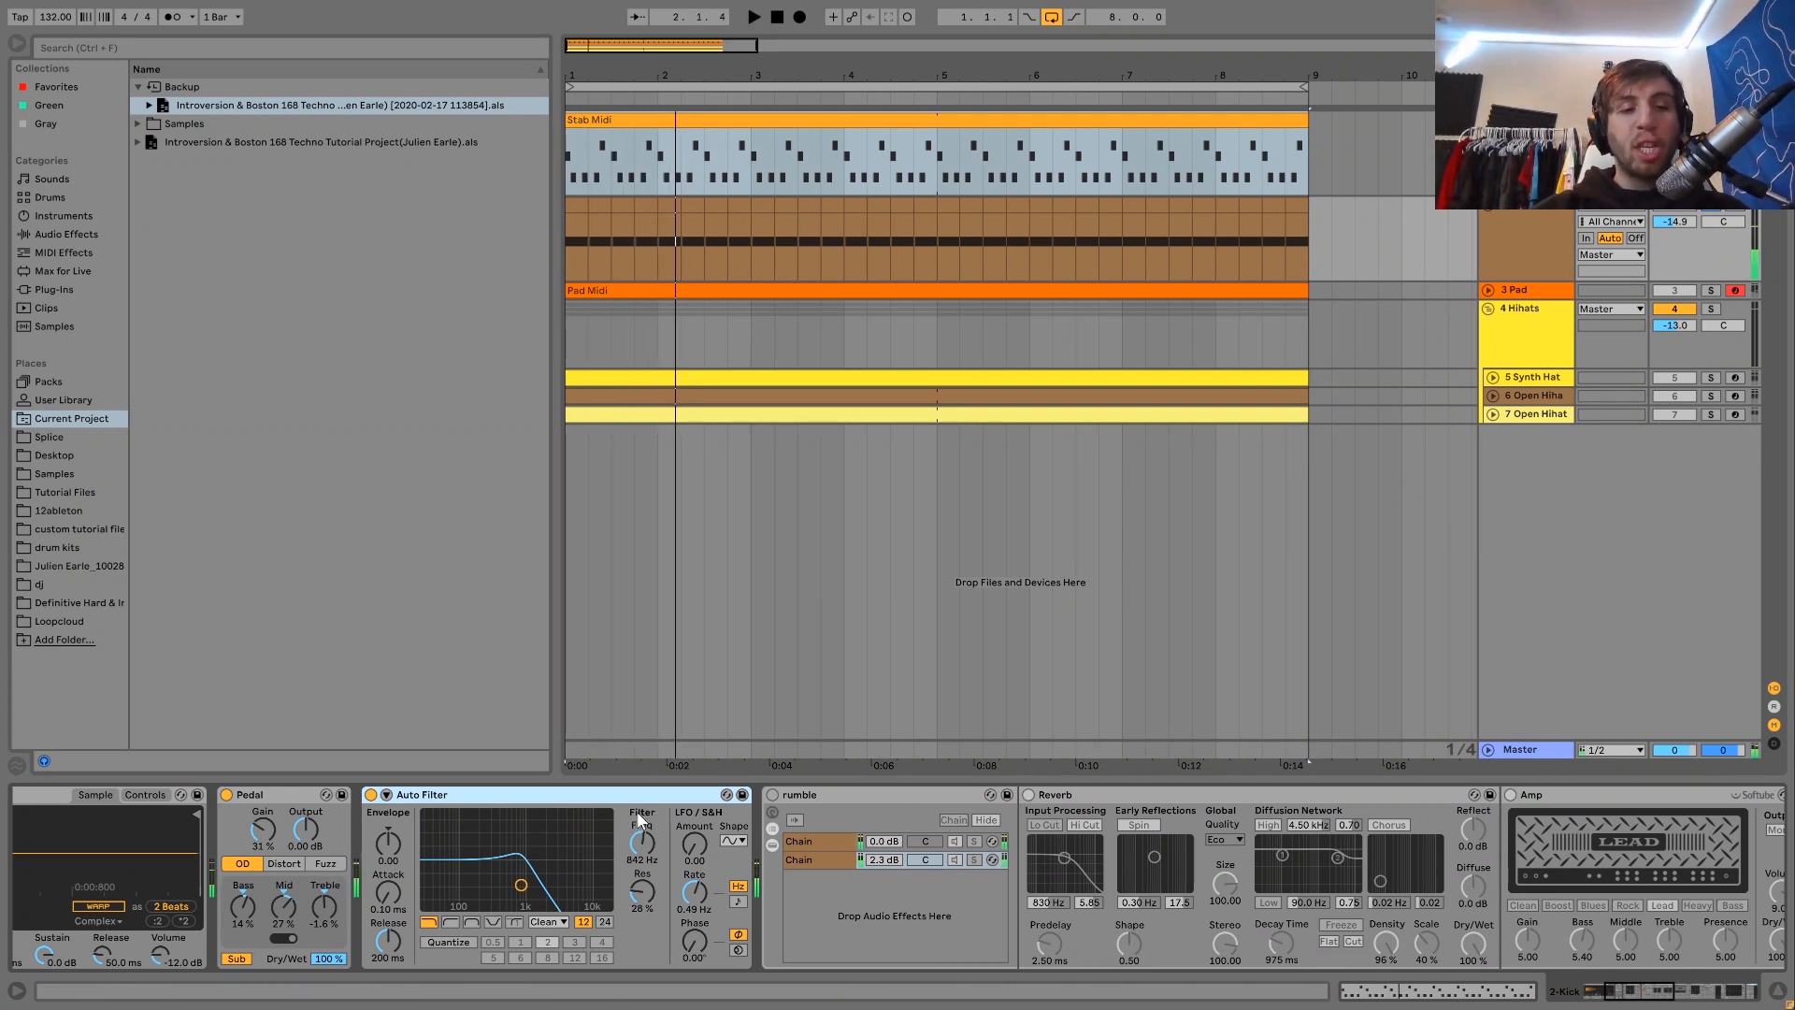
key("space")
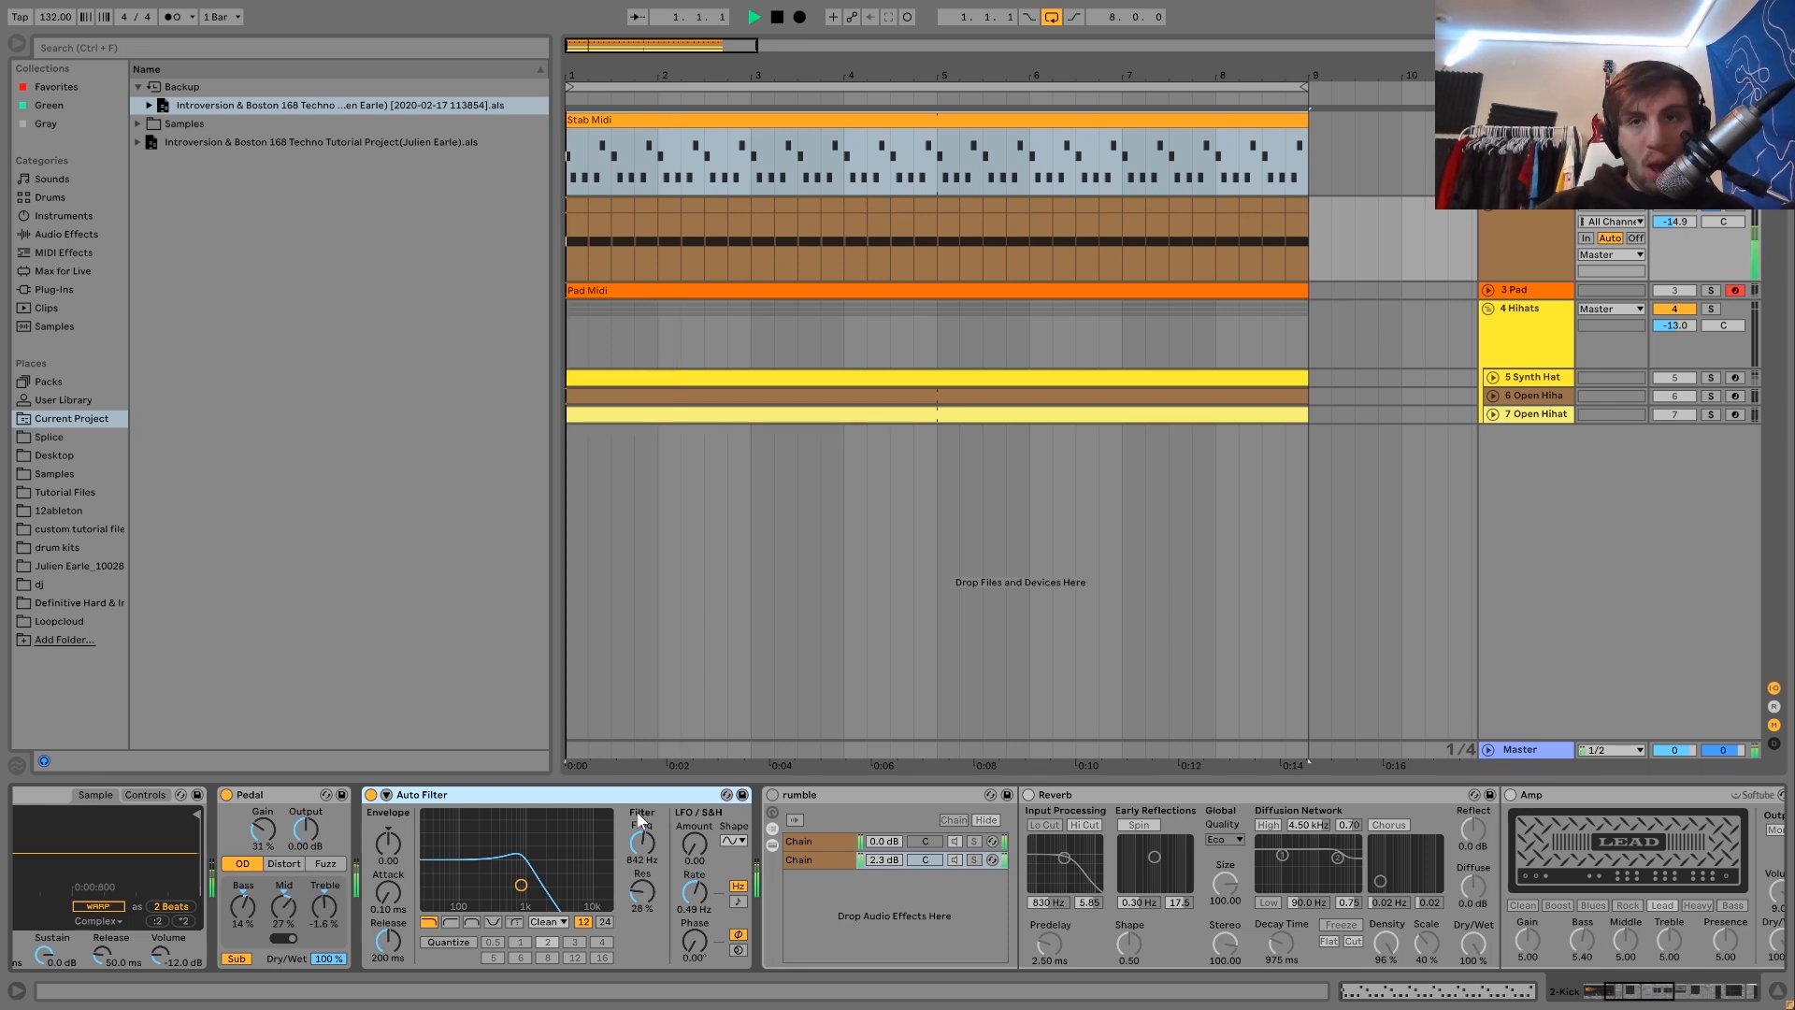
key("space")
Step: Re-enable the rumble rack, audition the kick with it and show the rack's empty first chain
left_click(772, 794)
key("space")
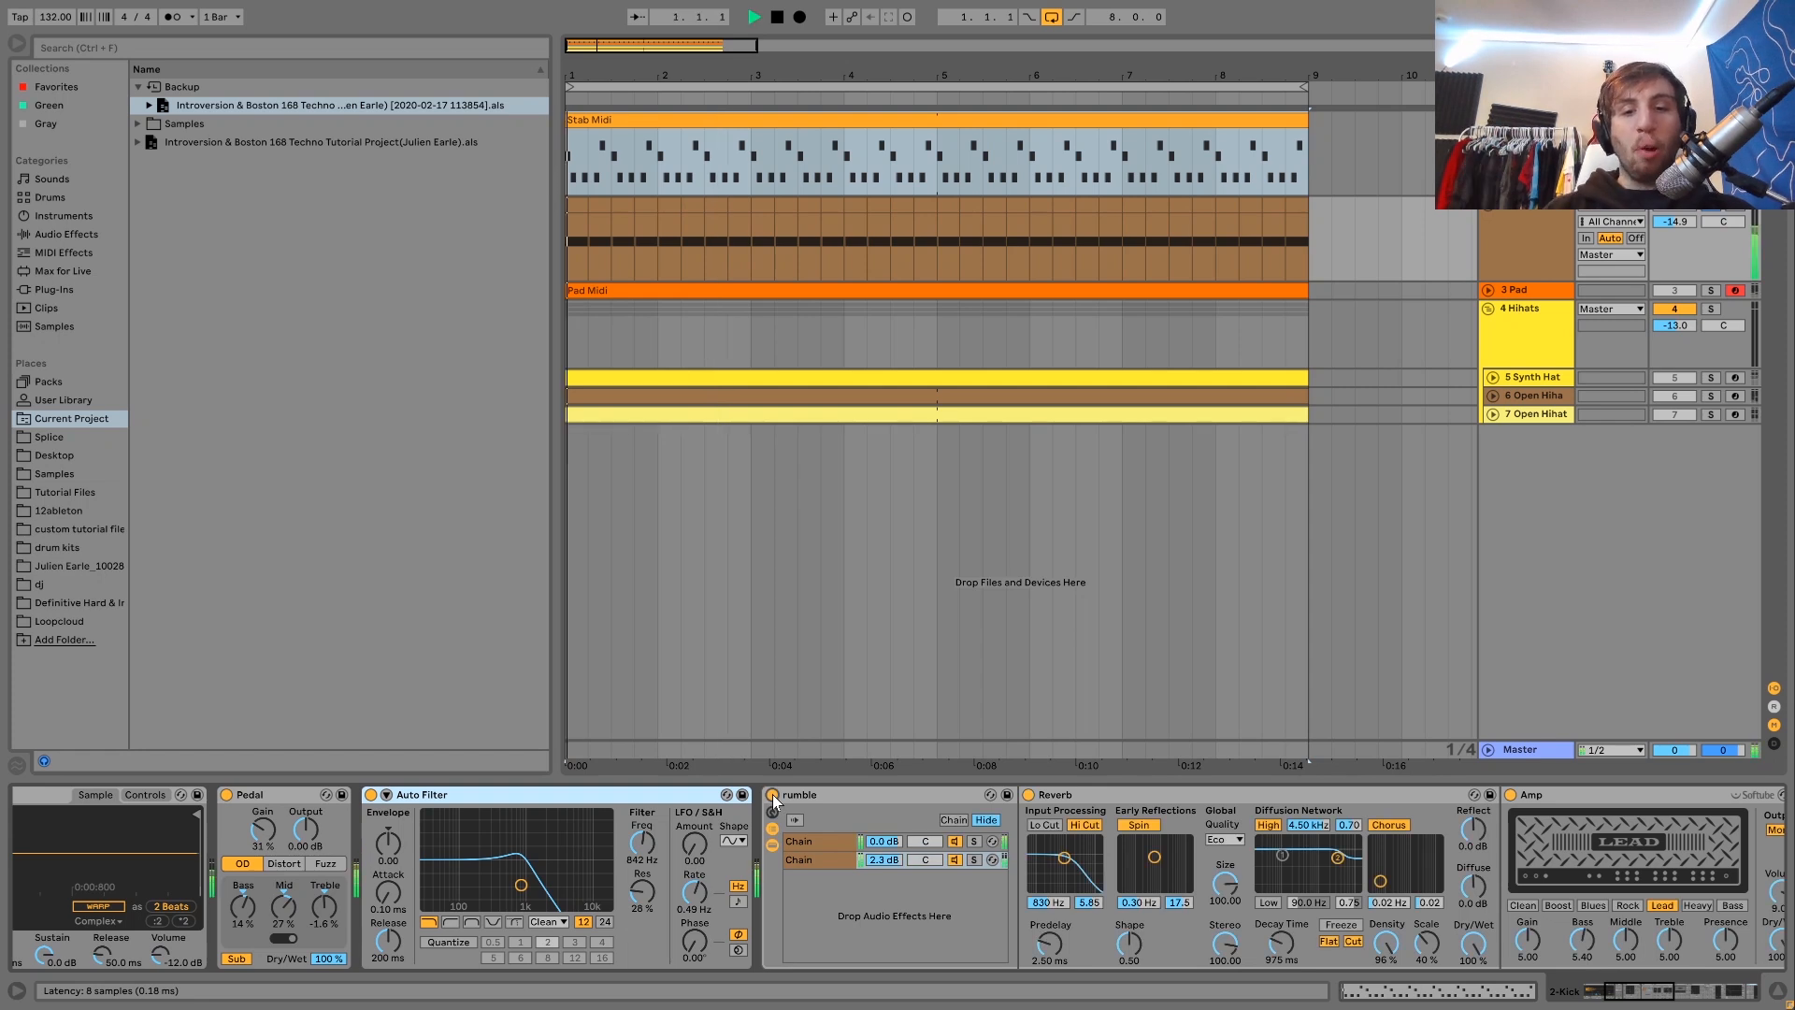
key("space")
left_click(801, 838)
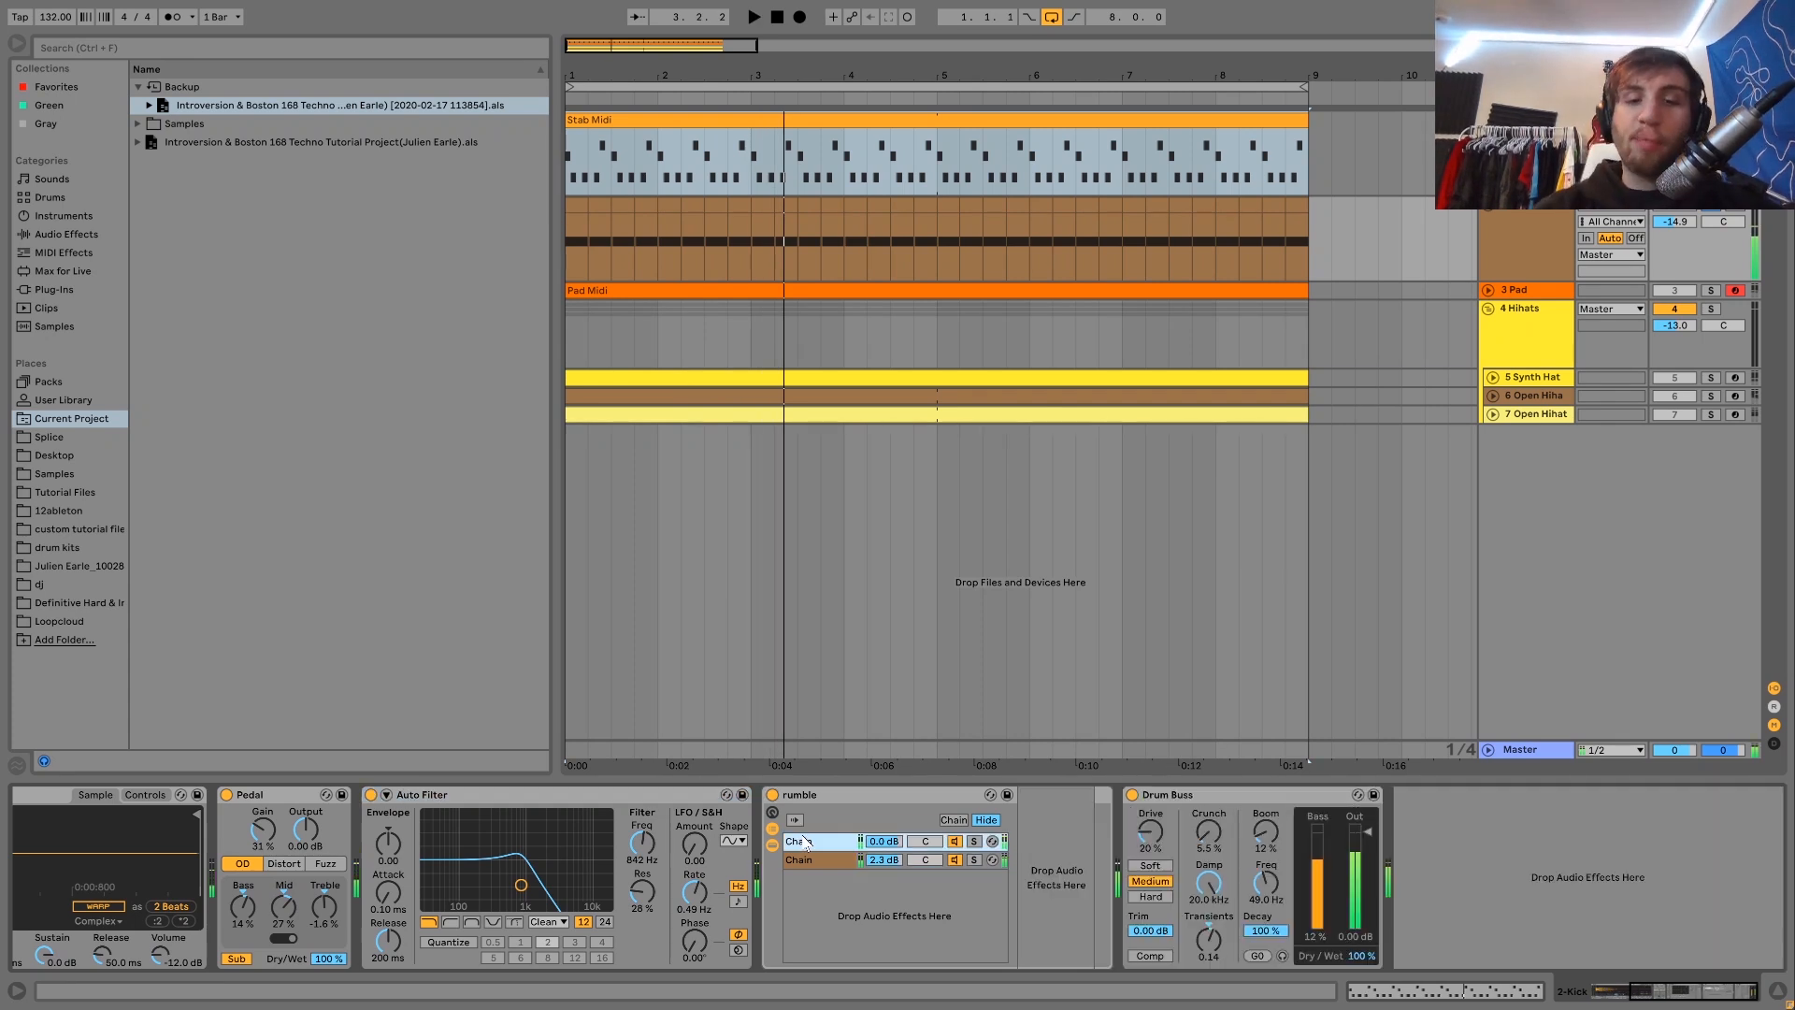
Step: Solo the rumble rack's second chain during playback and look through its Reverb and Amp
key("space")
left_click(975, 859)
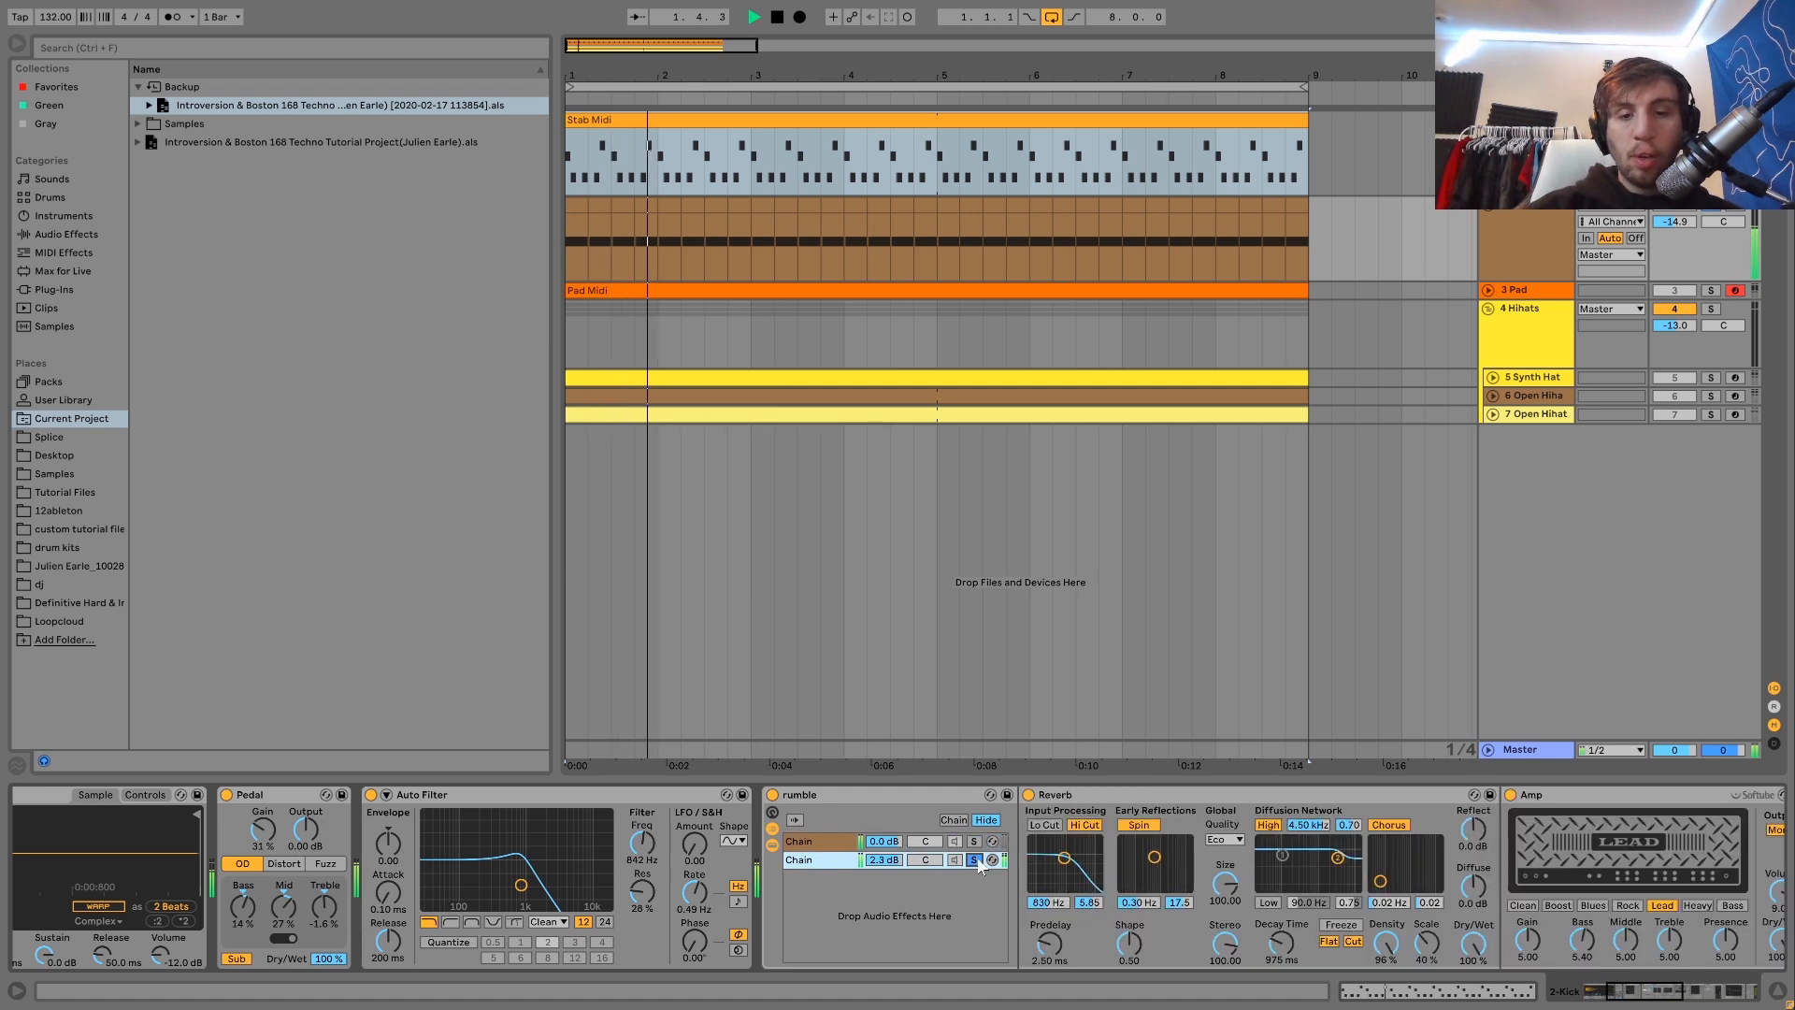
scroll(976, 857, "right", 5)
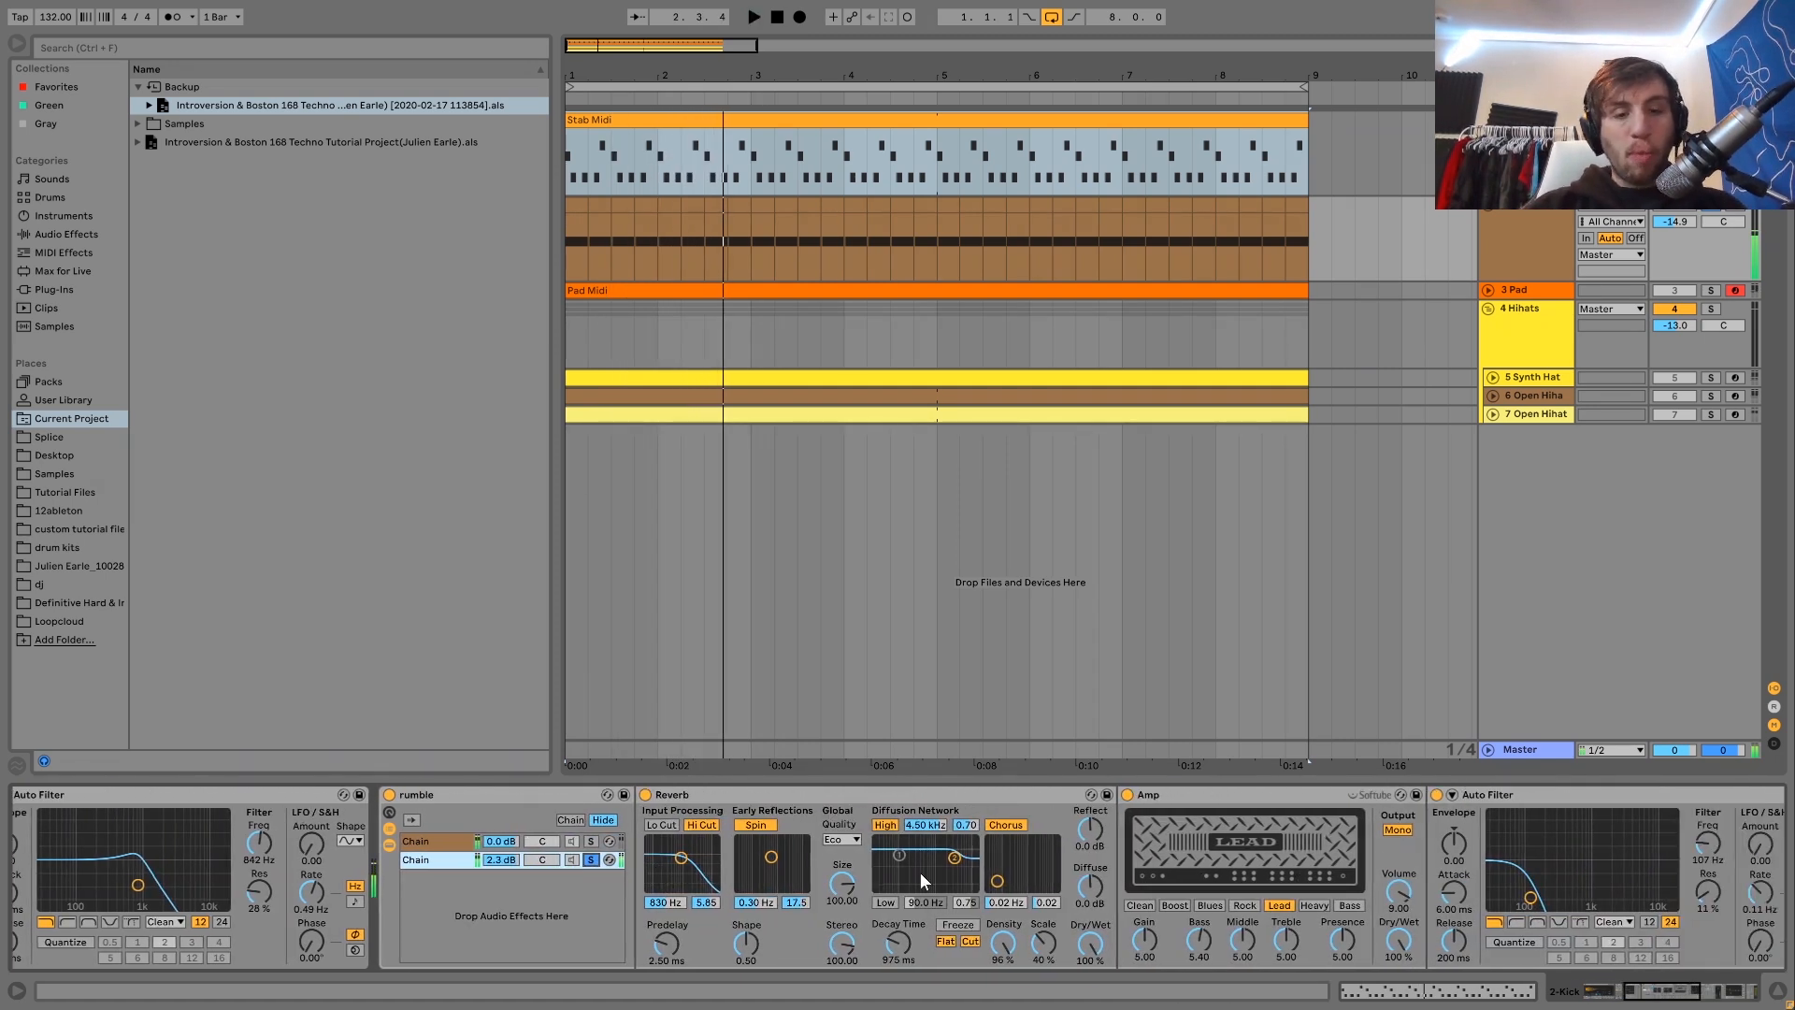
scroll(920, 872, "right", 3)
scroll(744, 900, "right", 4)
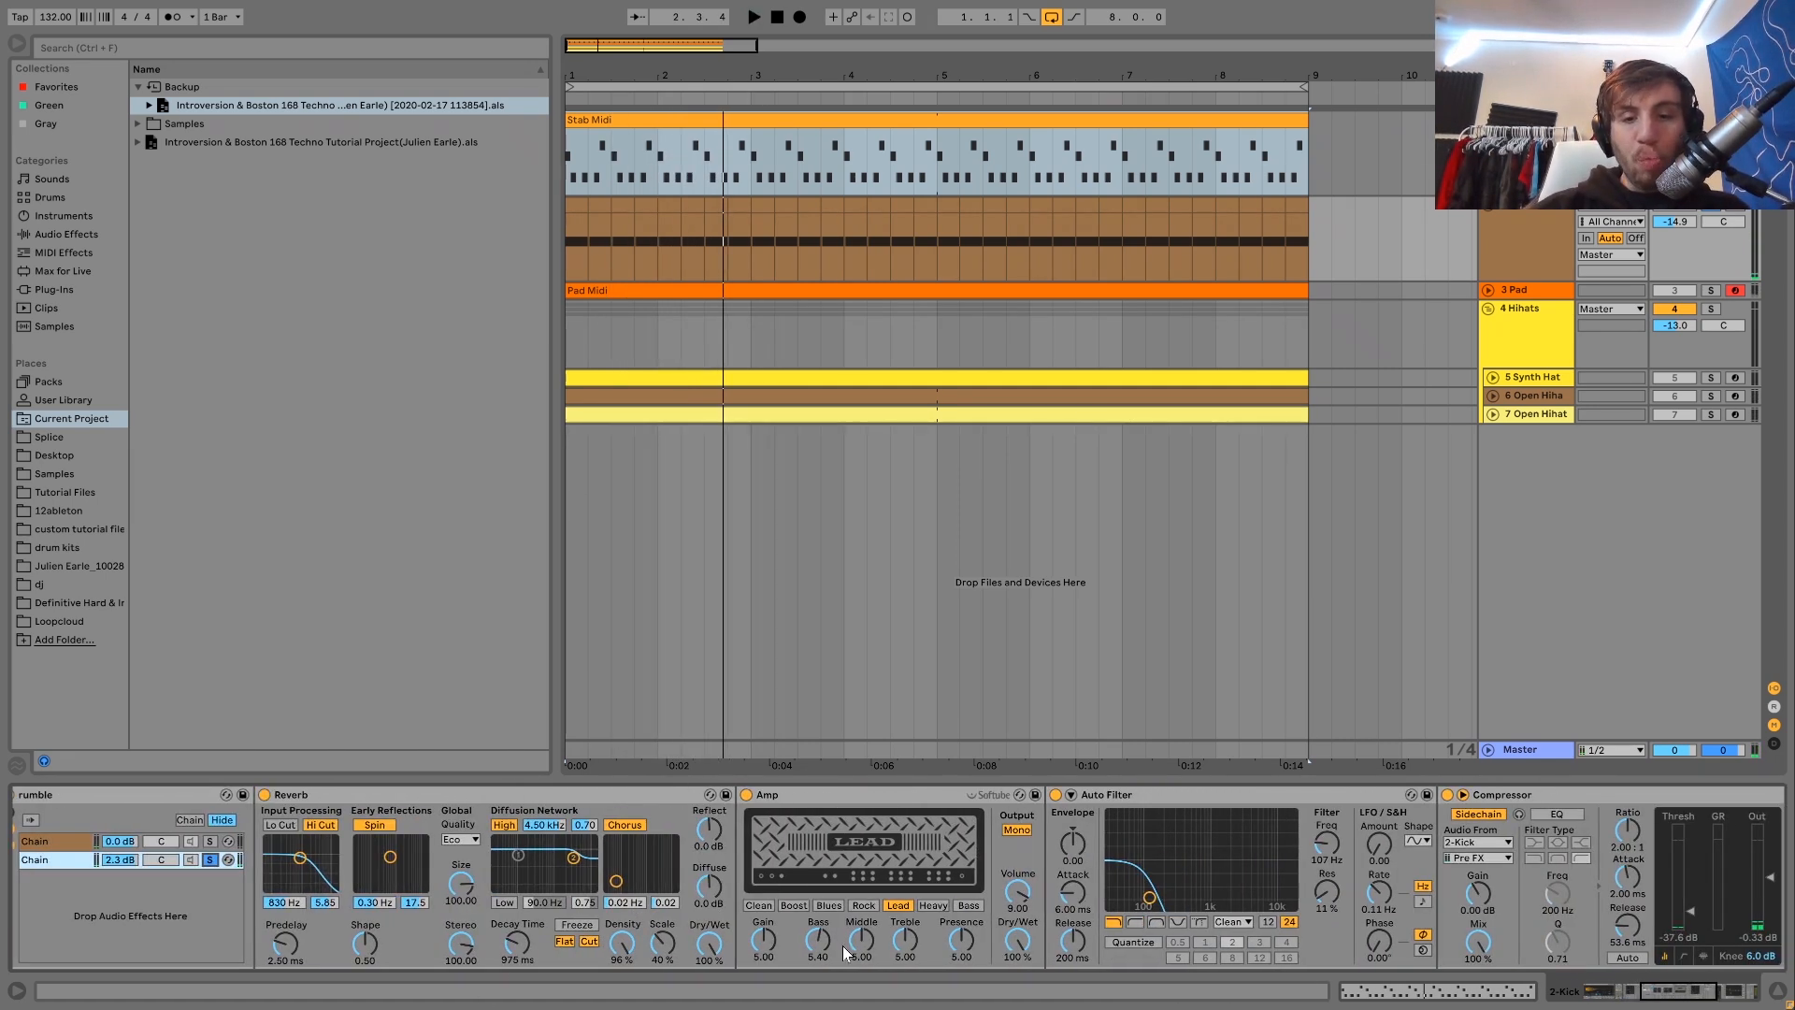
Step: Compare the soloed rumble chain with its Auto Filter off and on, and examine its Compressor and EQ Eight
left_click(1057, 795)
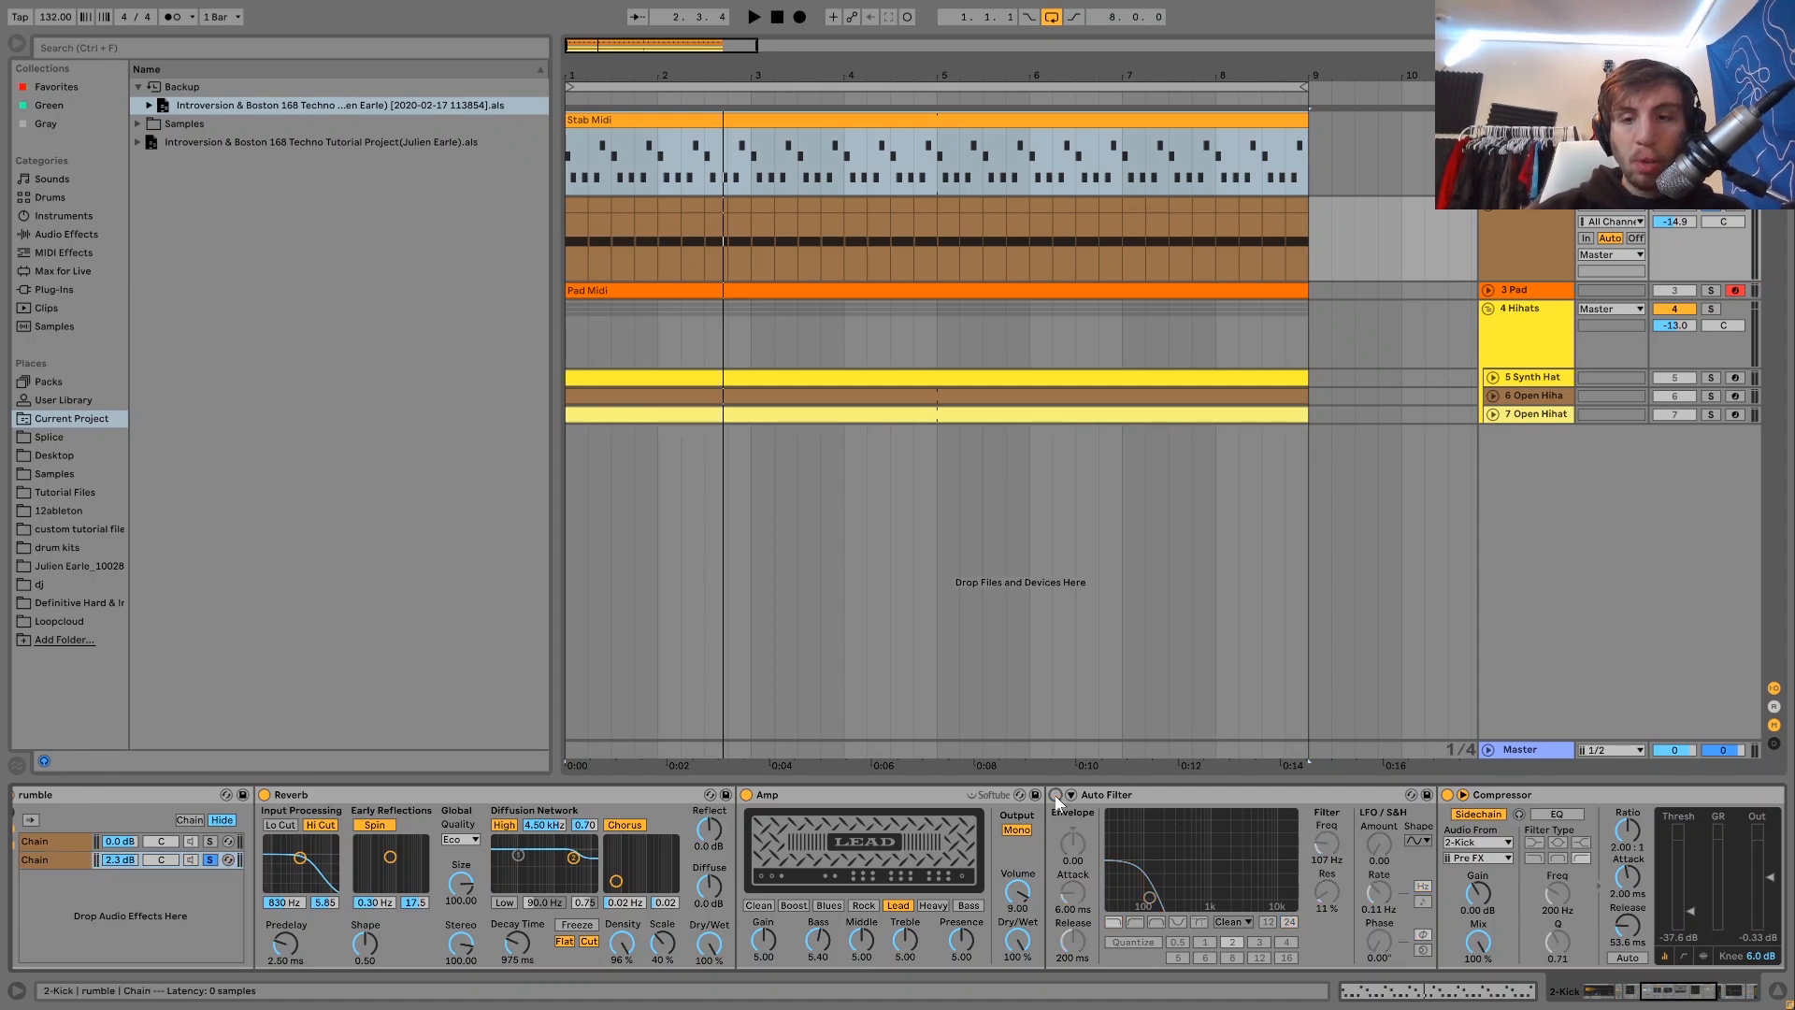
scroll(1042, 800, "right", 1)
left_click(1037, 795)
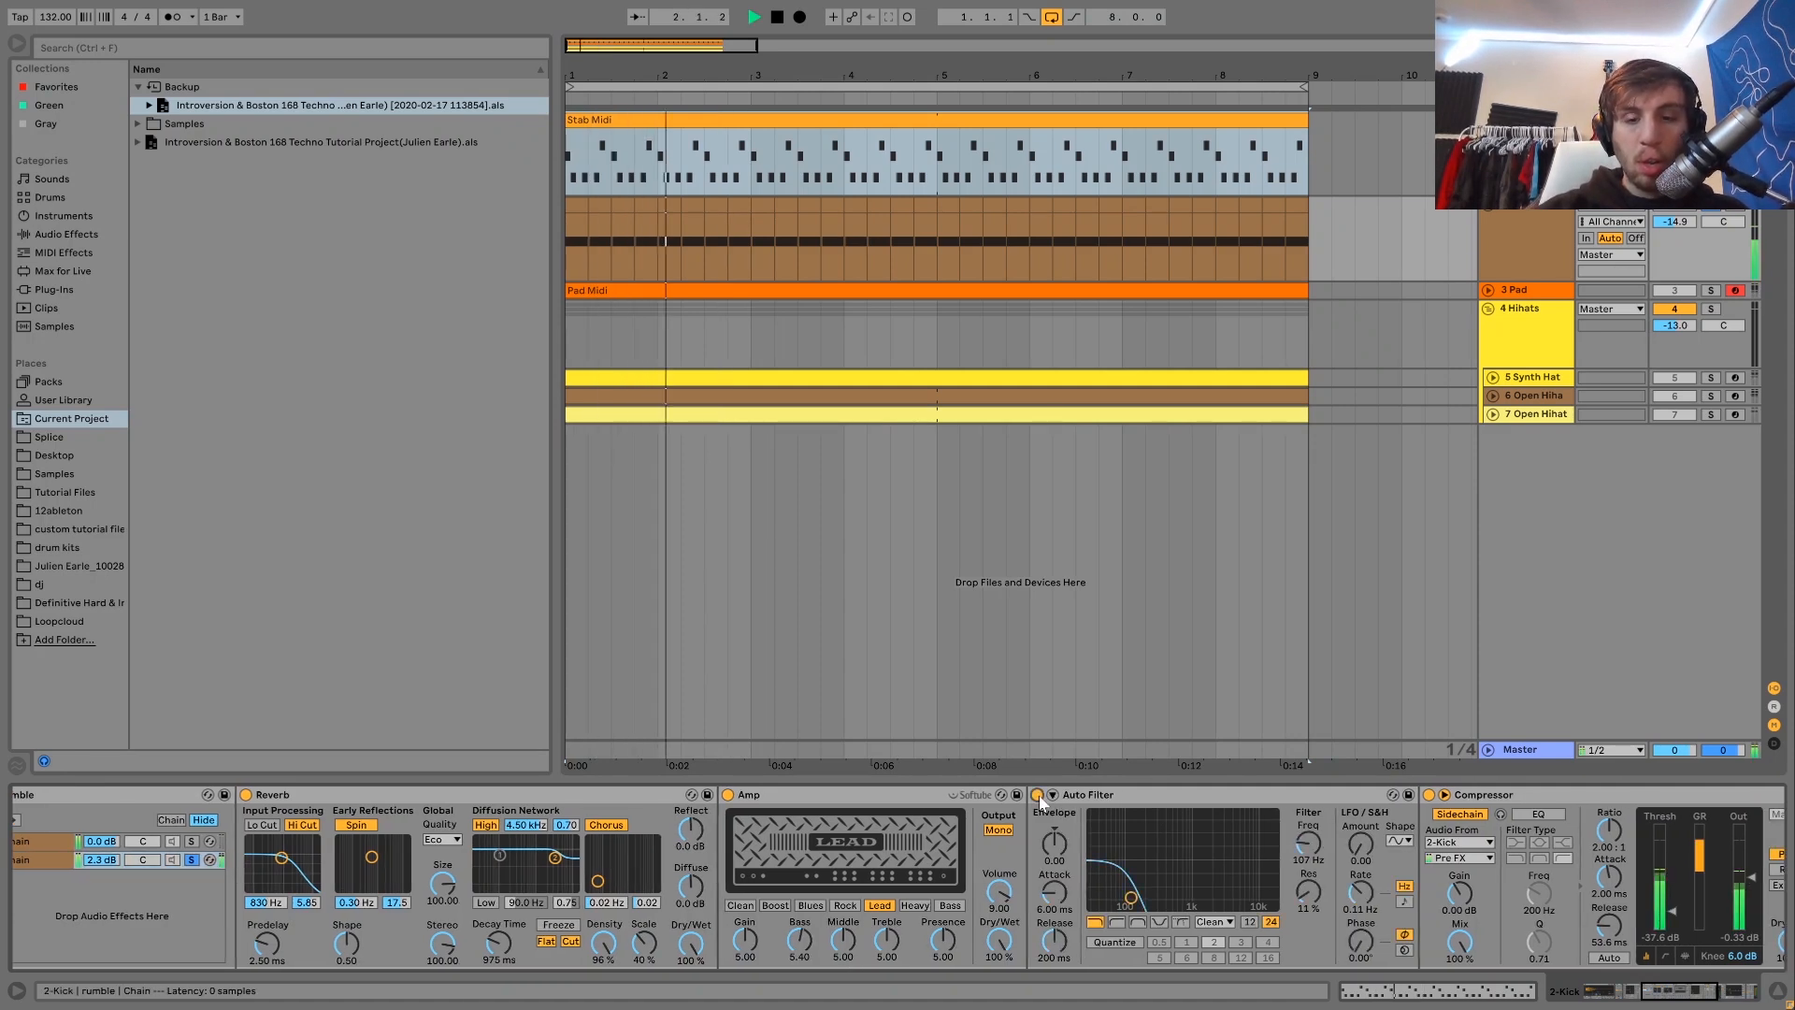
scroll(1208, 888, "right", 3)
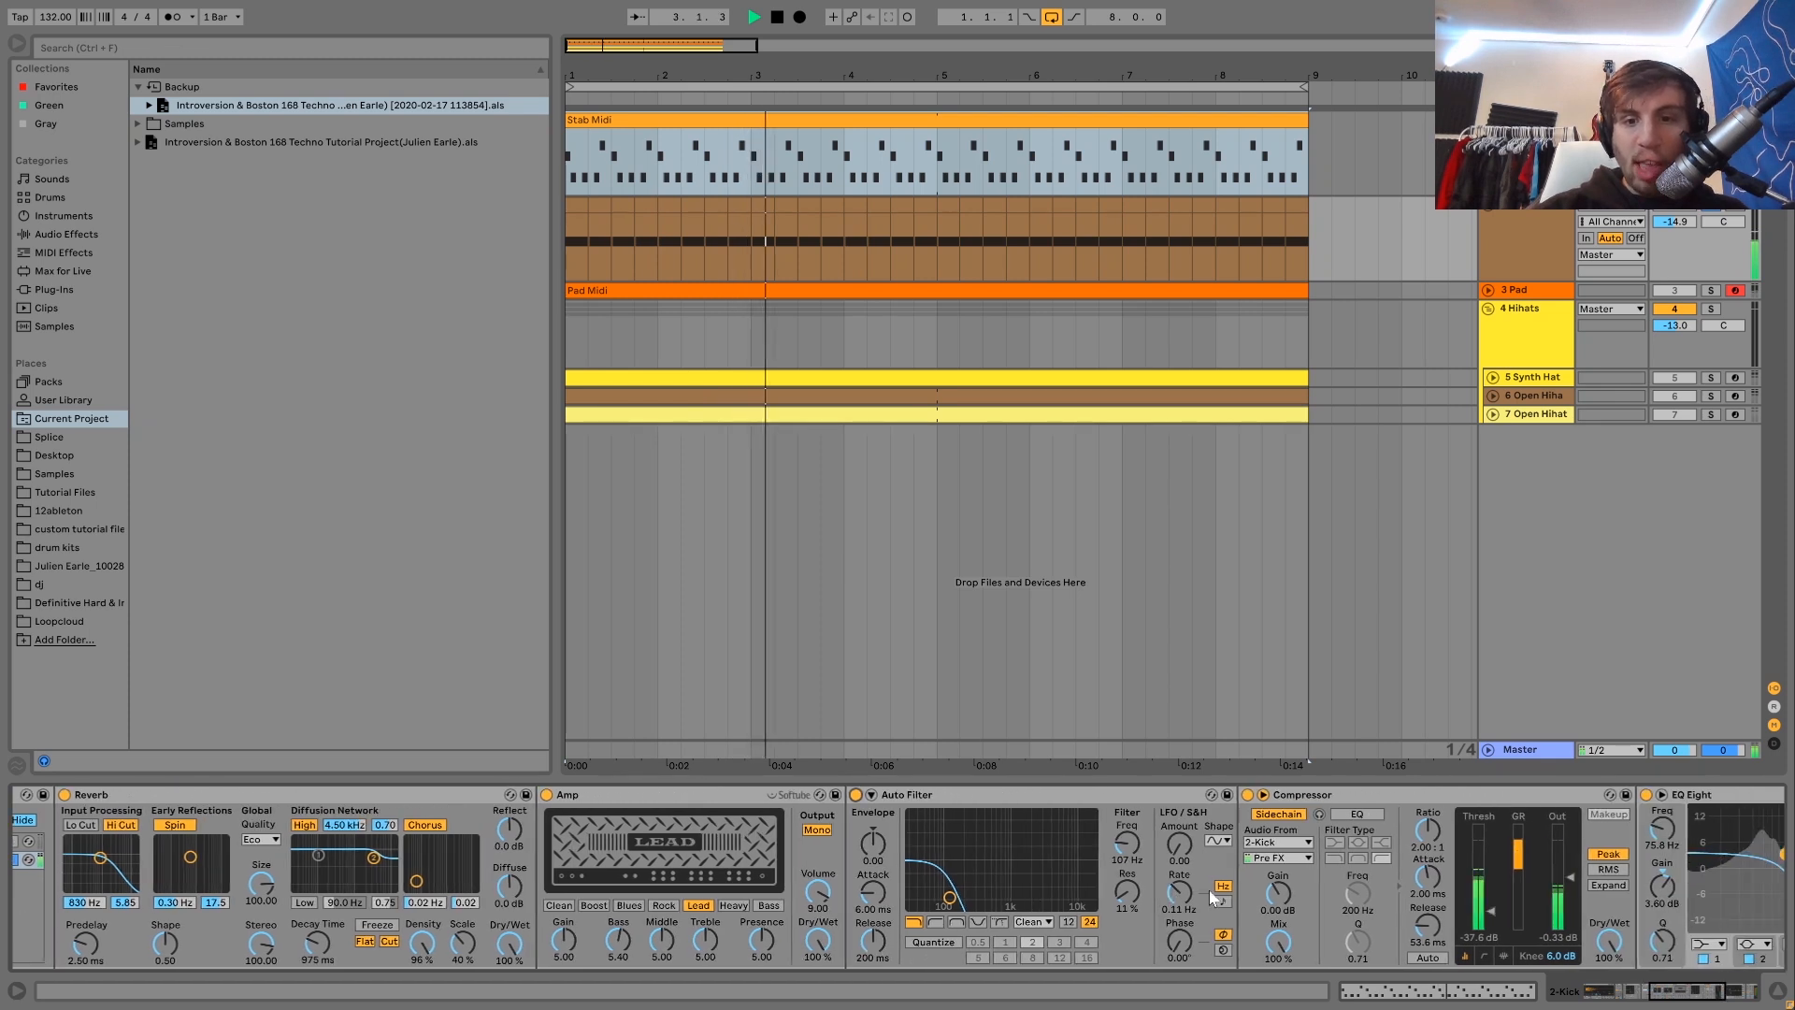
scroll(928, 896, "right", 7)
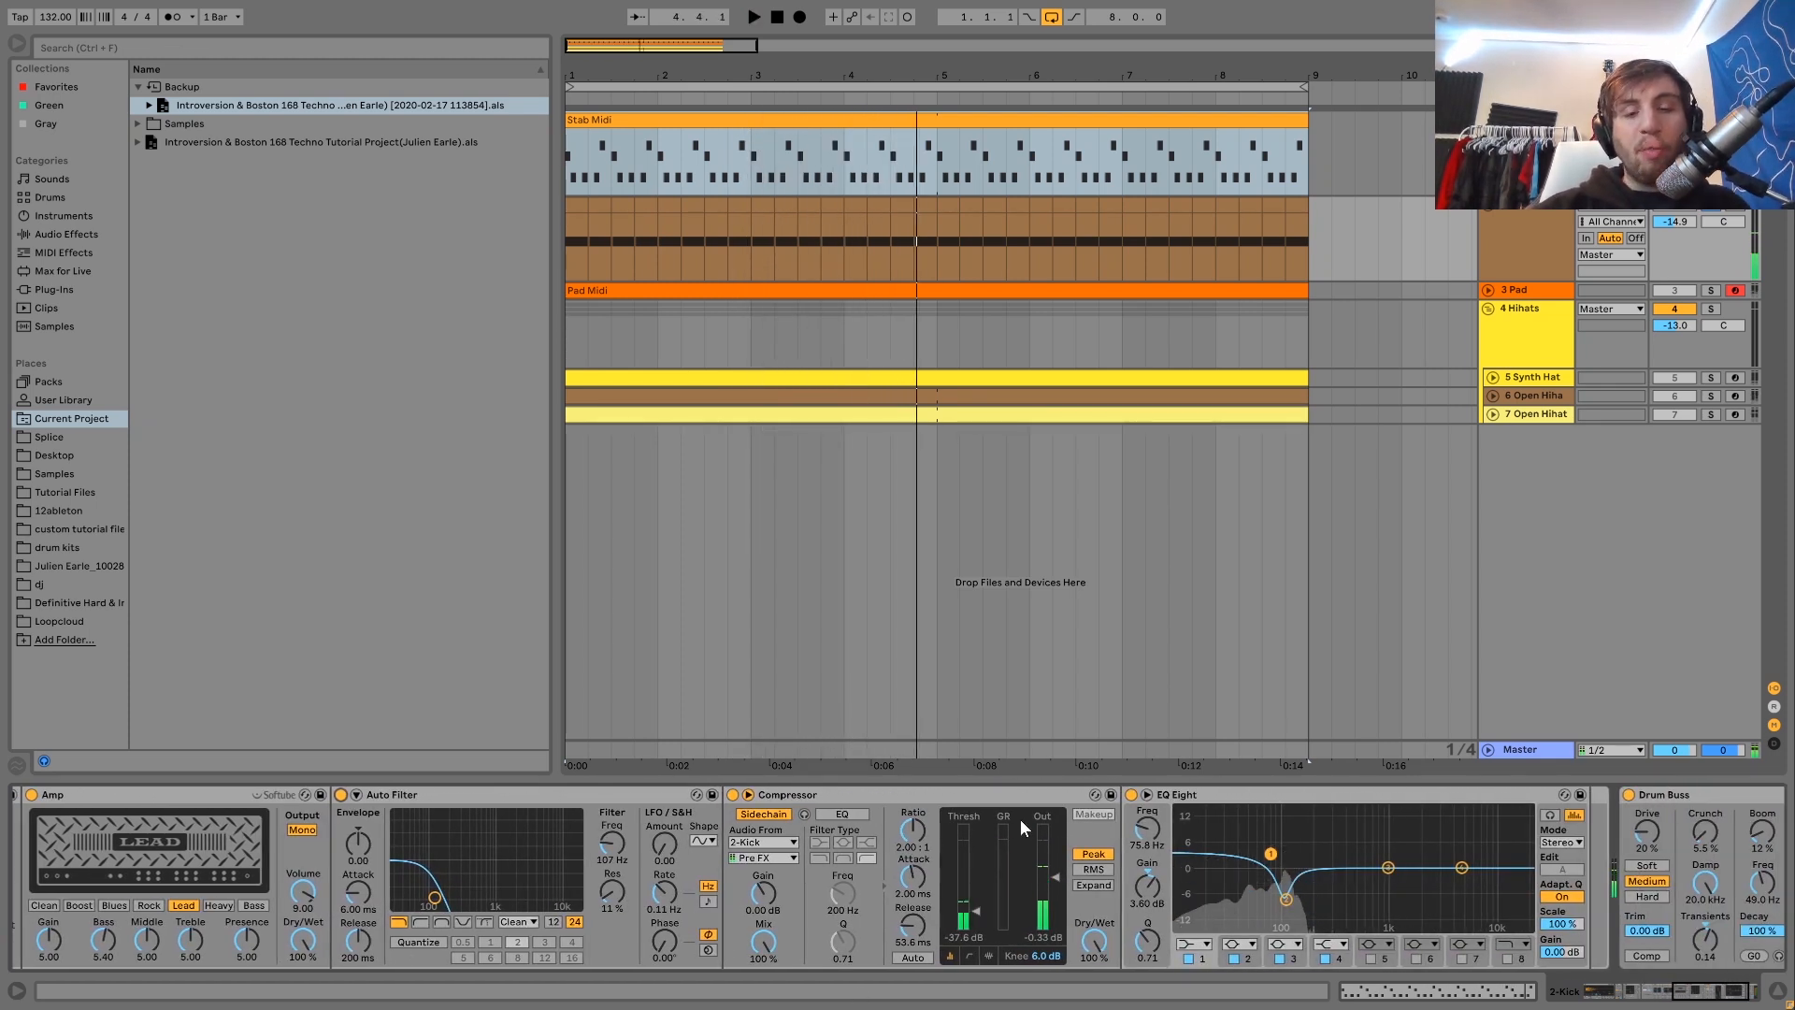
scroll(932, 925, "right", 3)
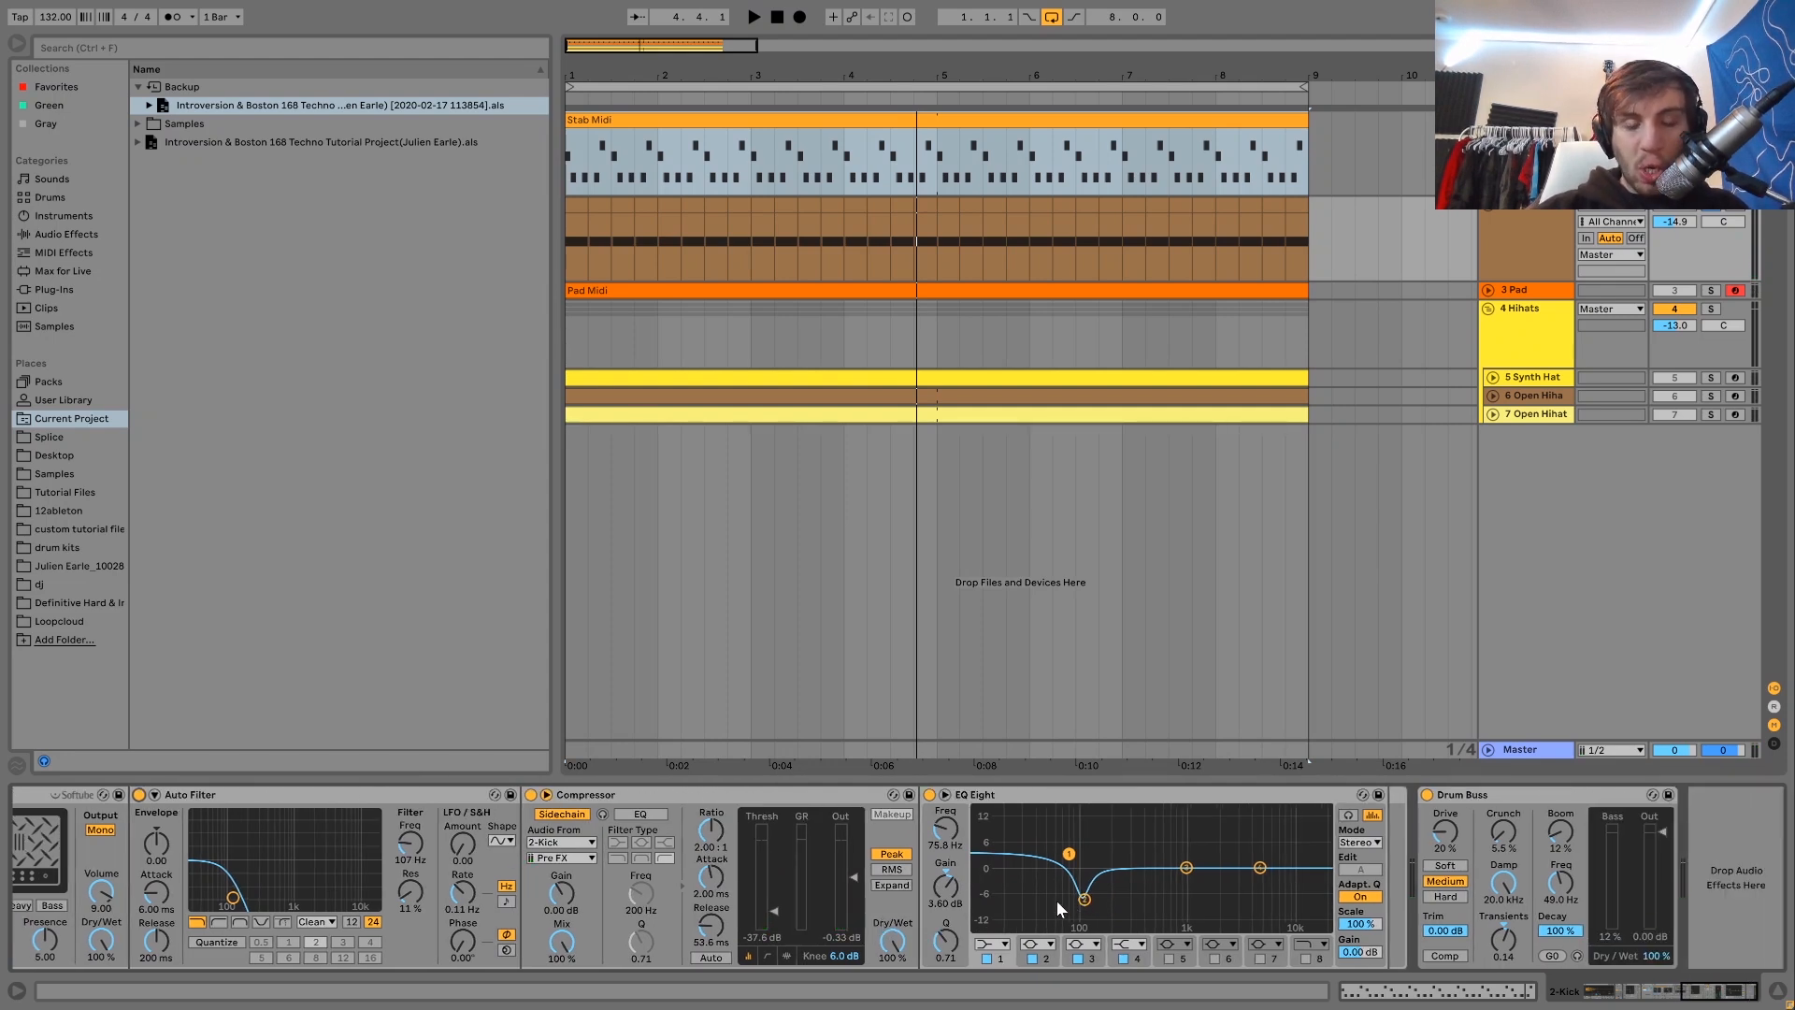
Step: Unsolo the rumble rack's second chain during playback and fold its device list away to show the Drum Buss
key("space")
scroll(1023, 907, "left", 10)
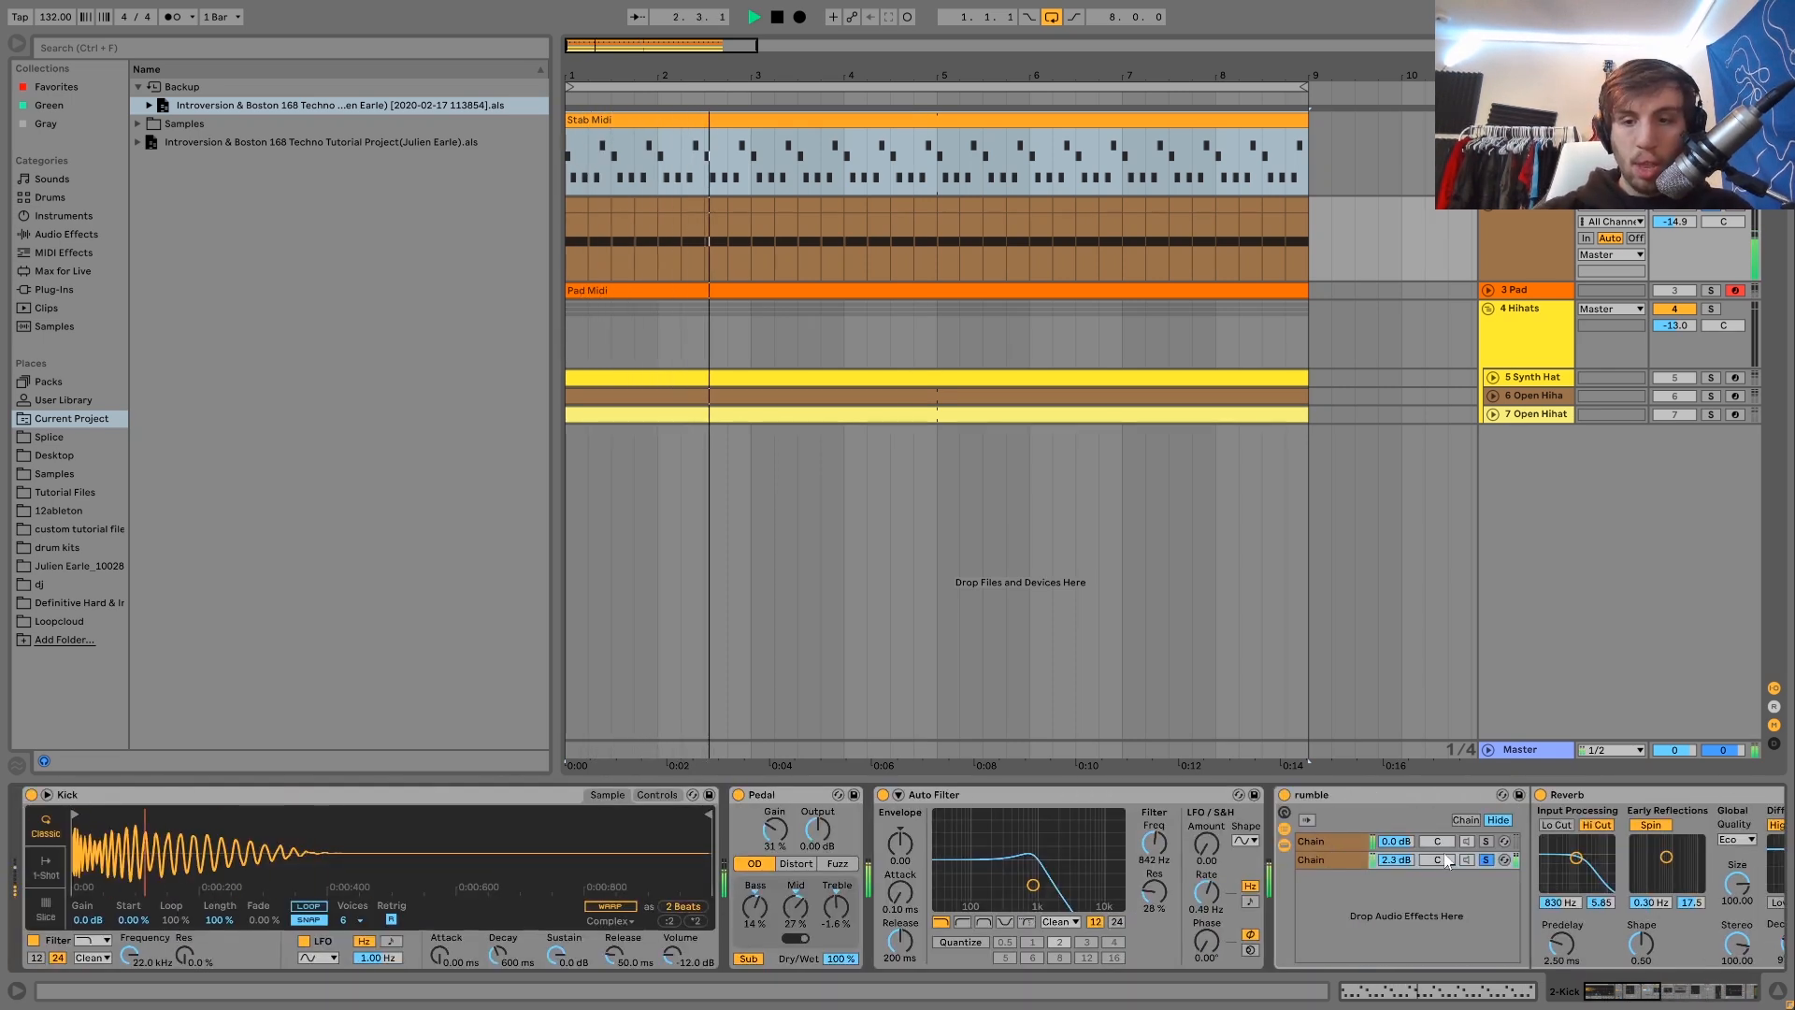
left_click(1497, 862)
left_click(1485, 859)
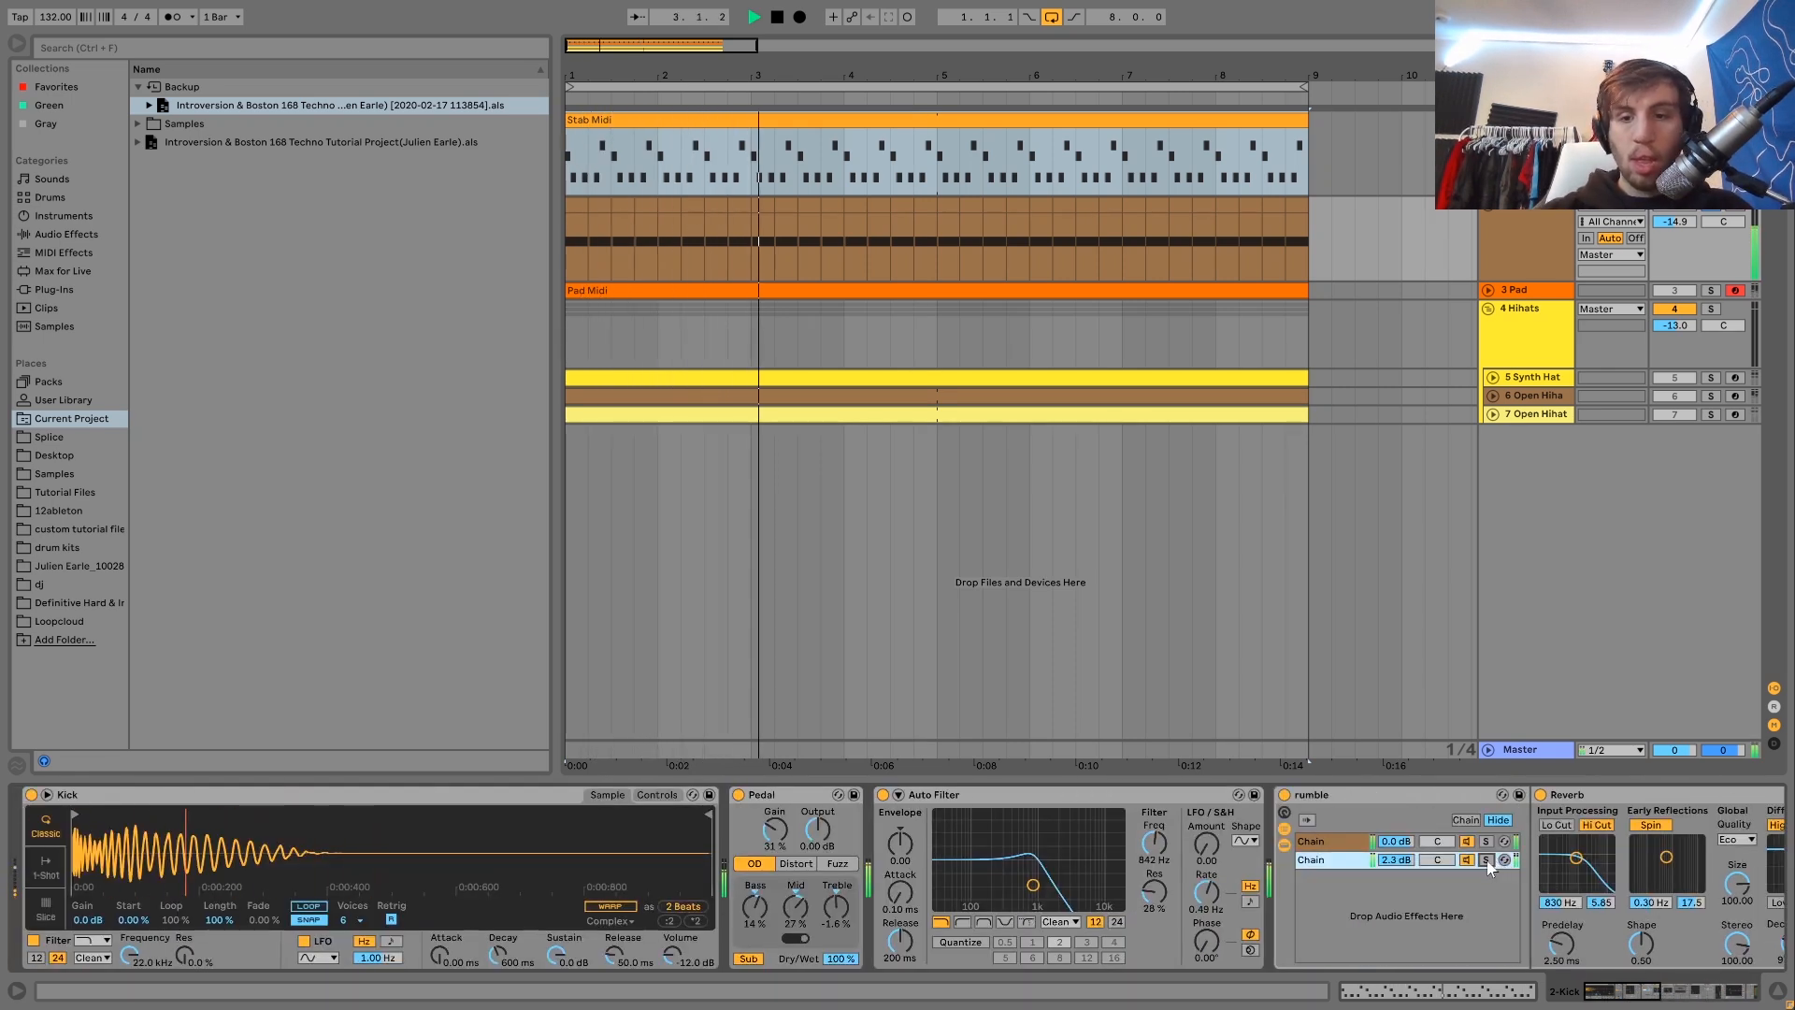
left_click(1285, 846)
scroll(1287, 851, "right", 3)
key("space")
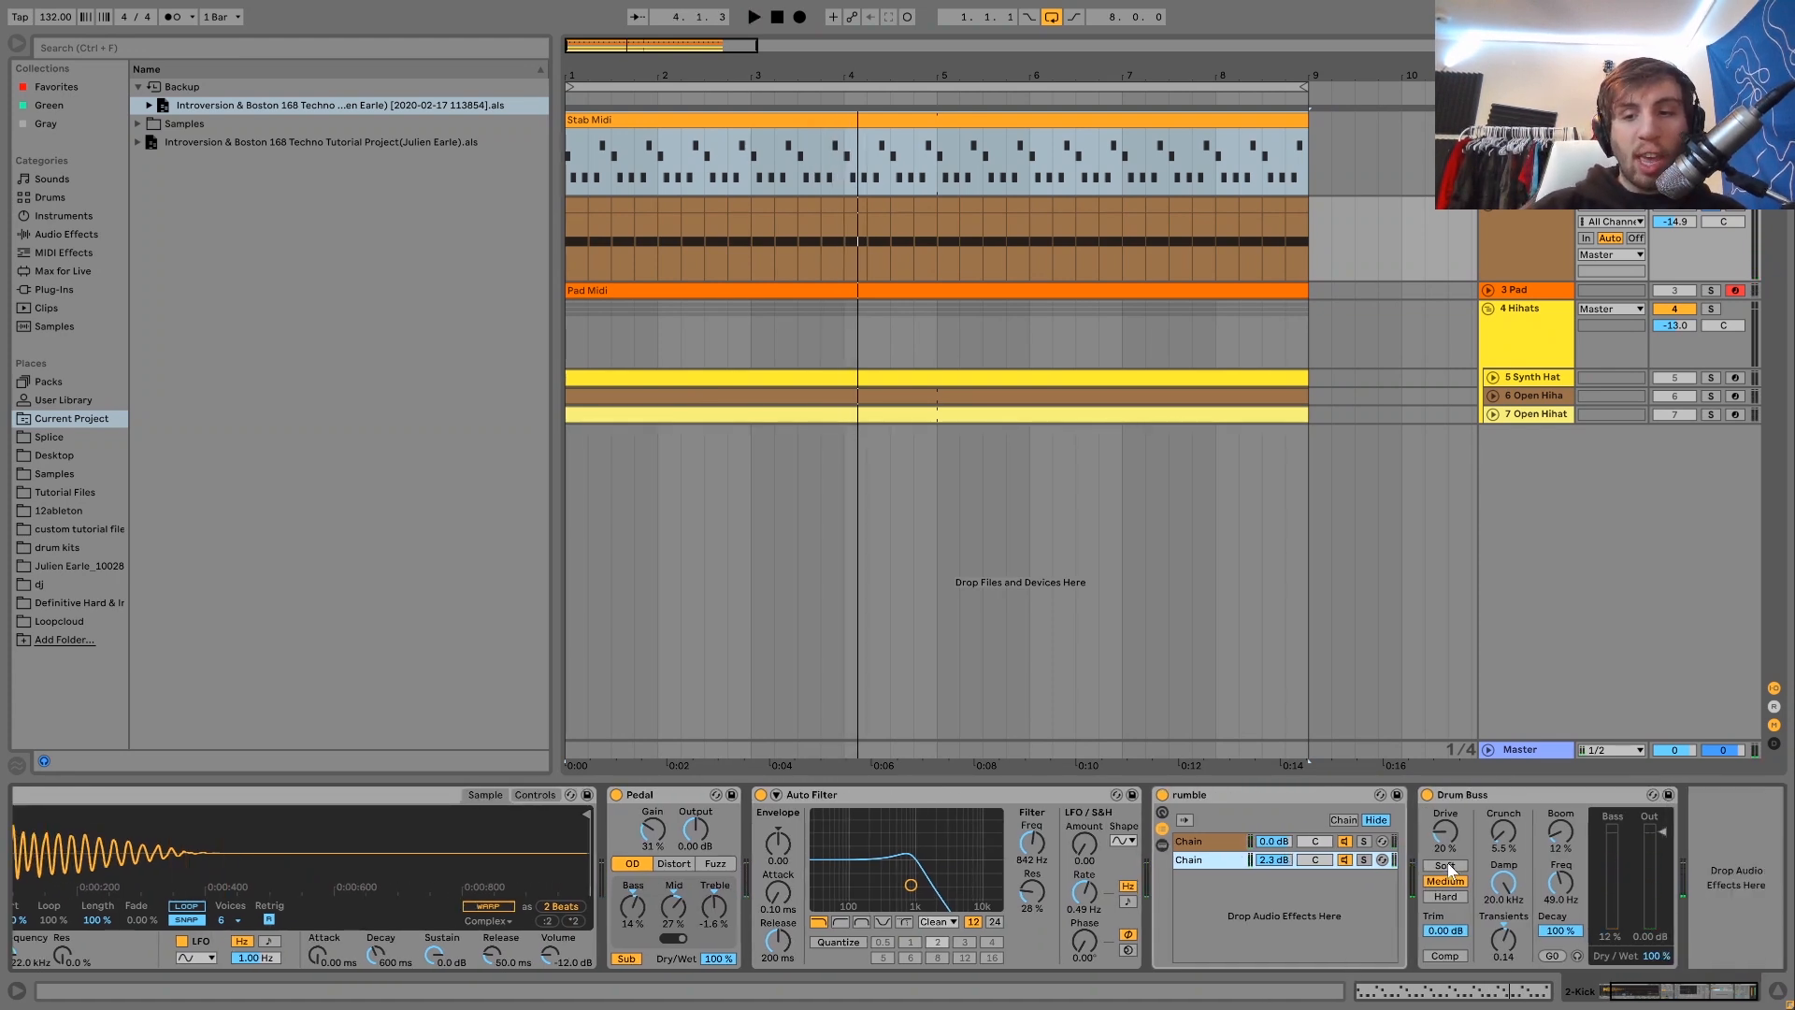
Step: Audition the complete kick with both rumble chains active and the Drum Buss at the end
key("space")
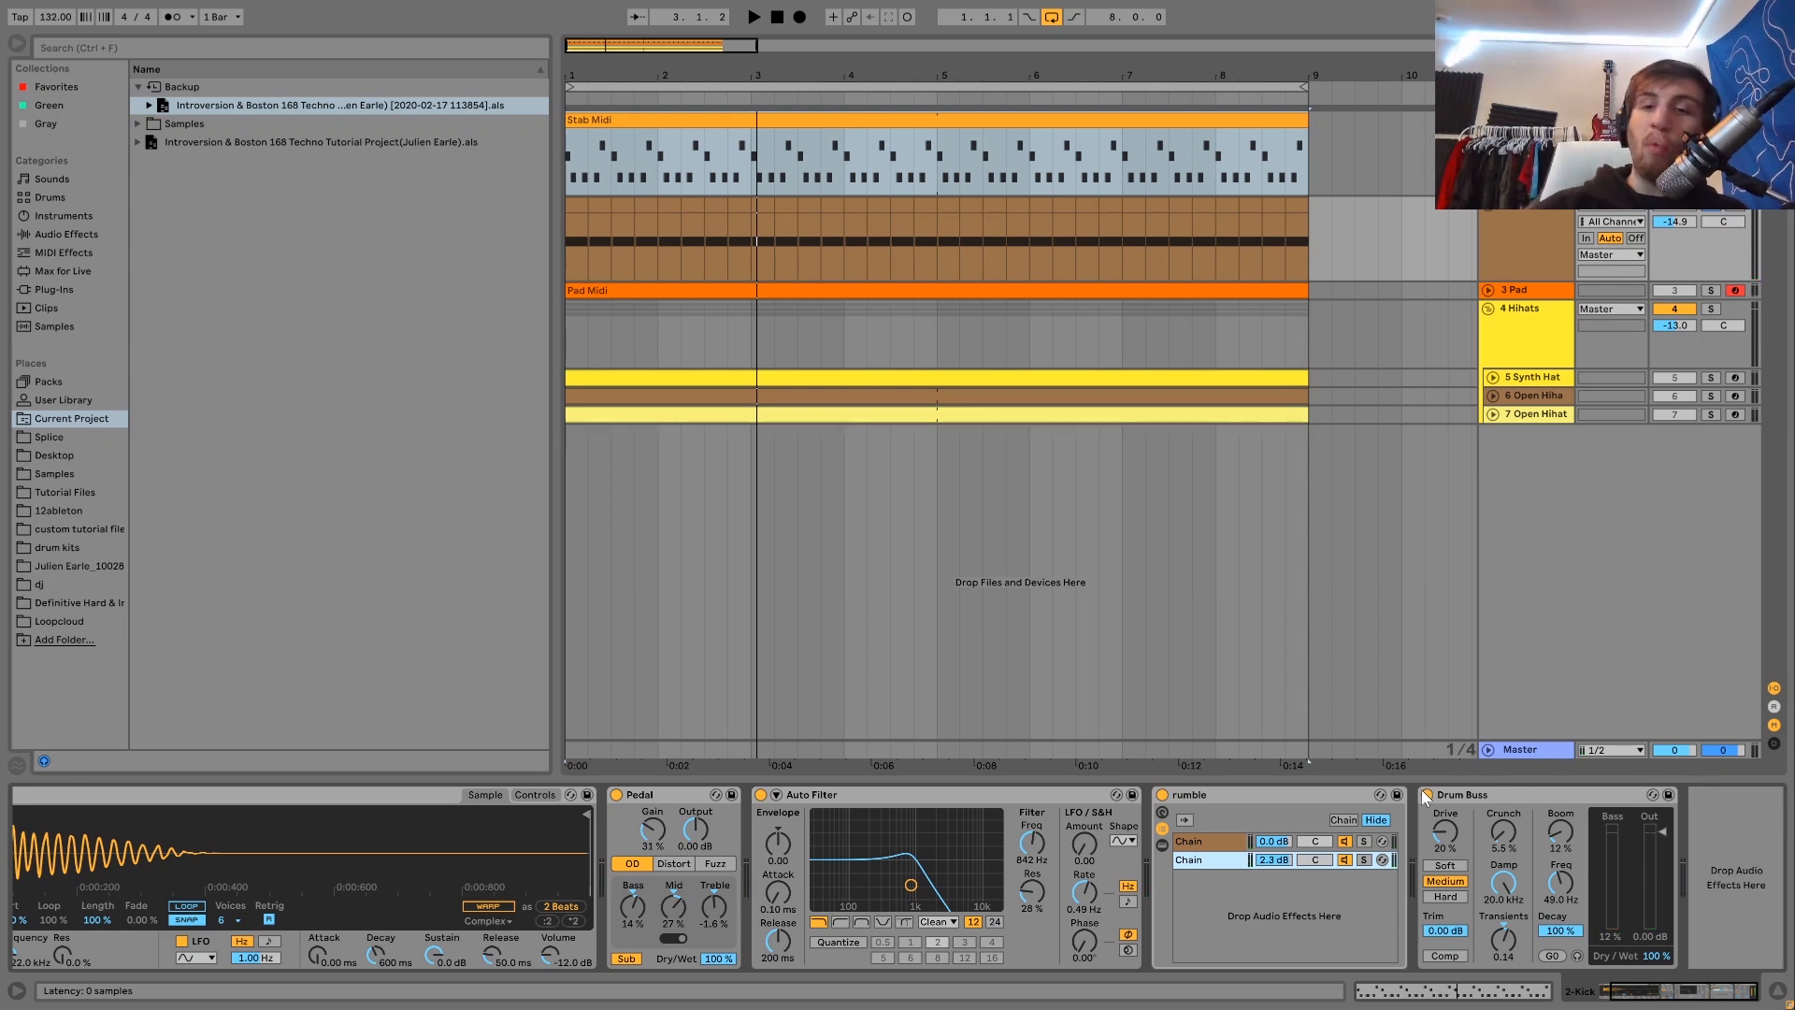
key("space")
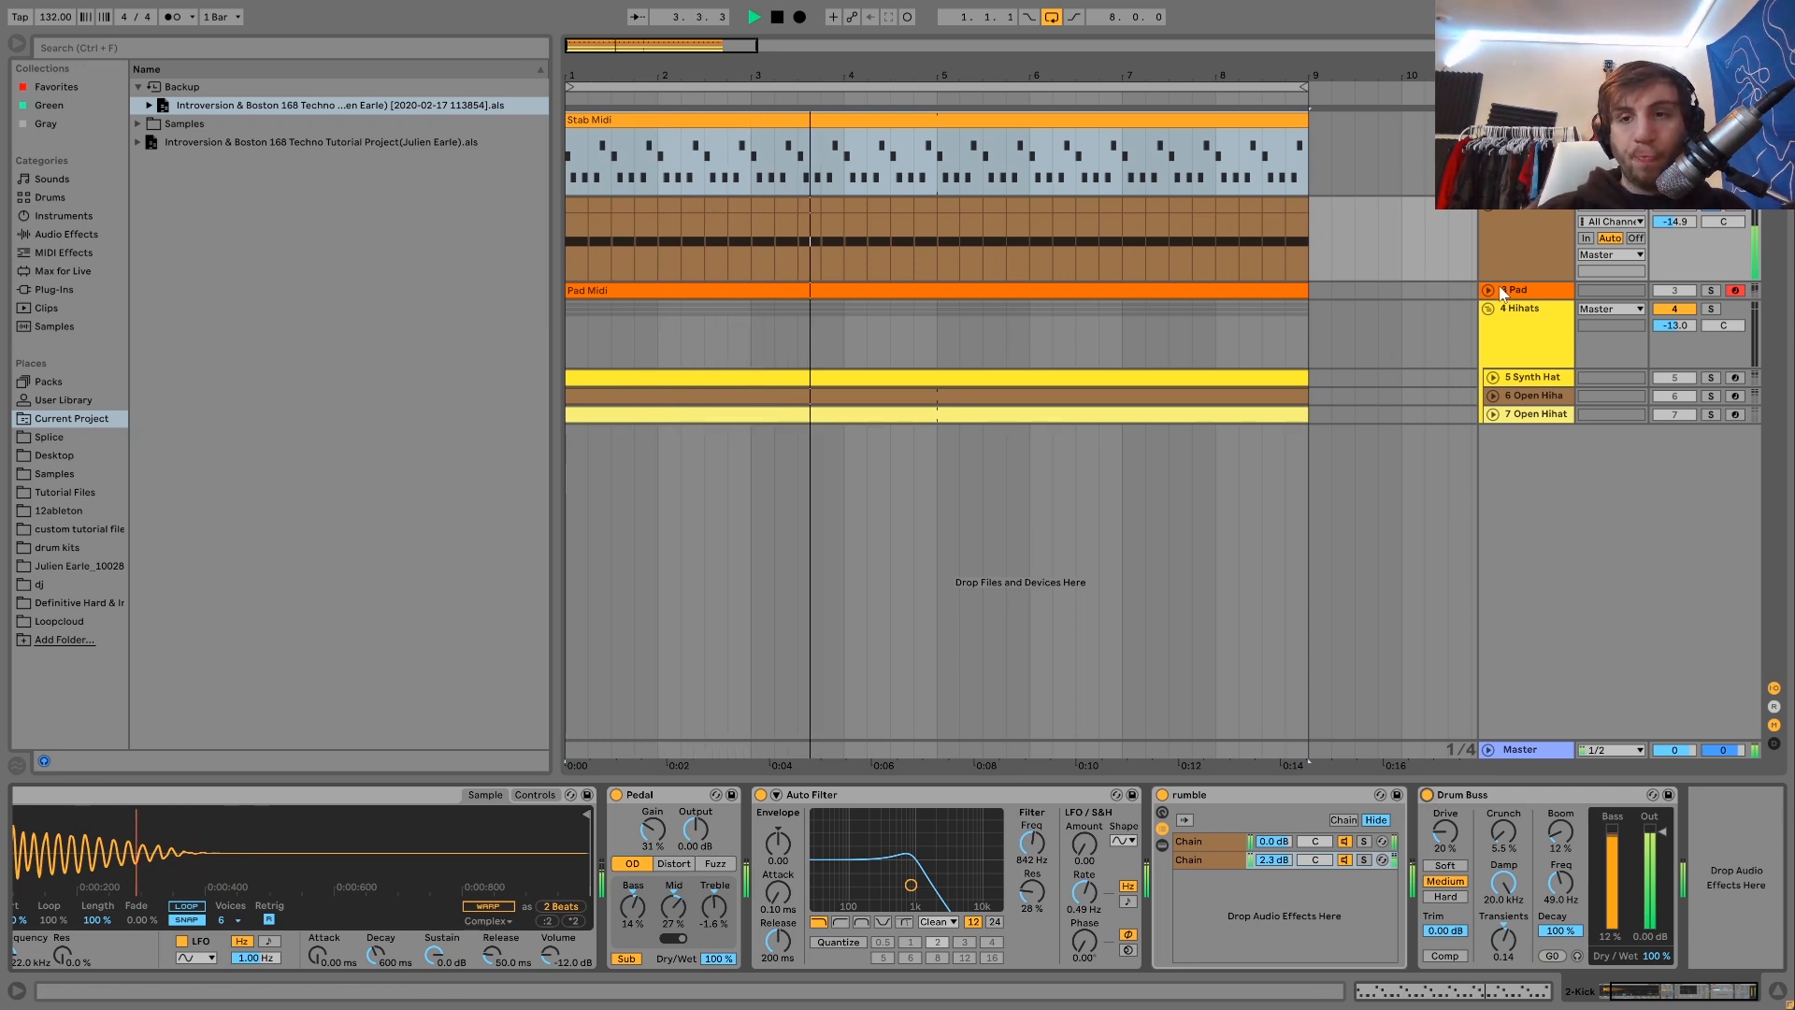
key("space")
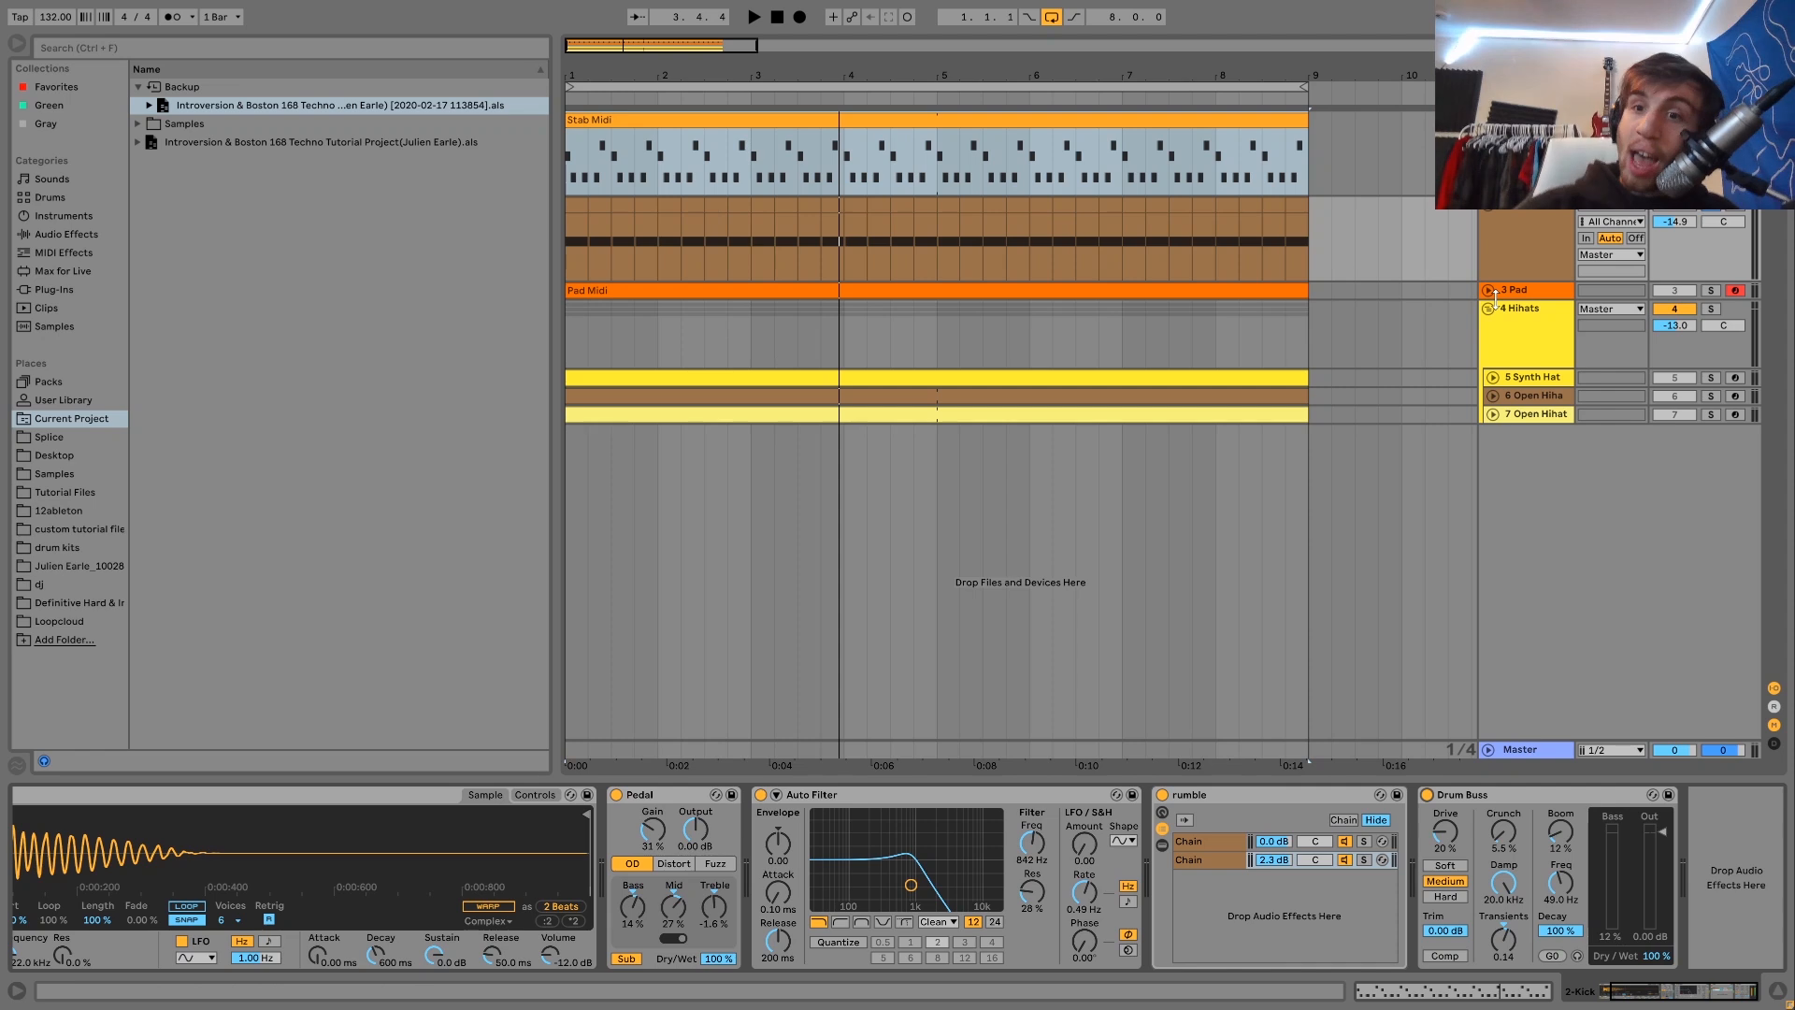
Step: Unfold the Pad track, show its device chain and audition the pad soloed and in the full mix
left_click(1710, 309)
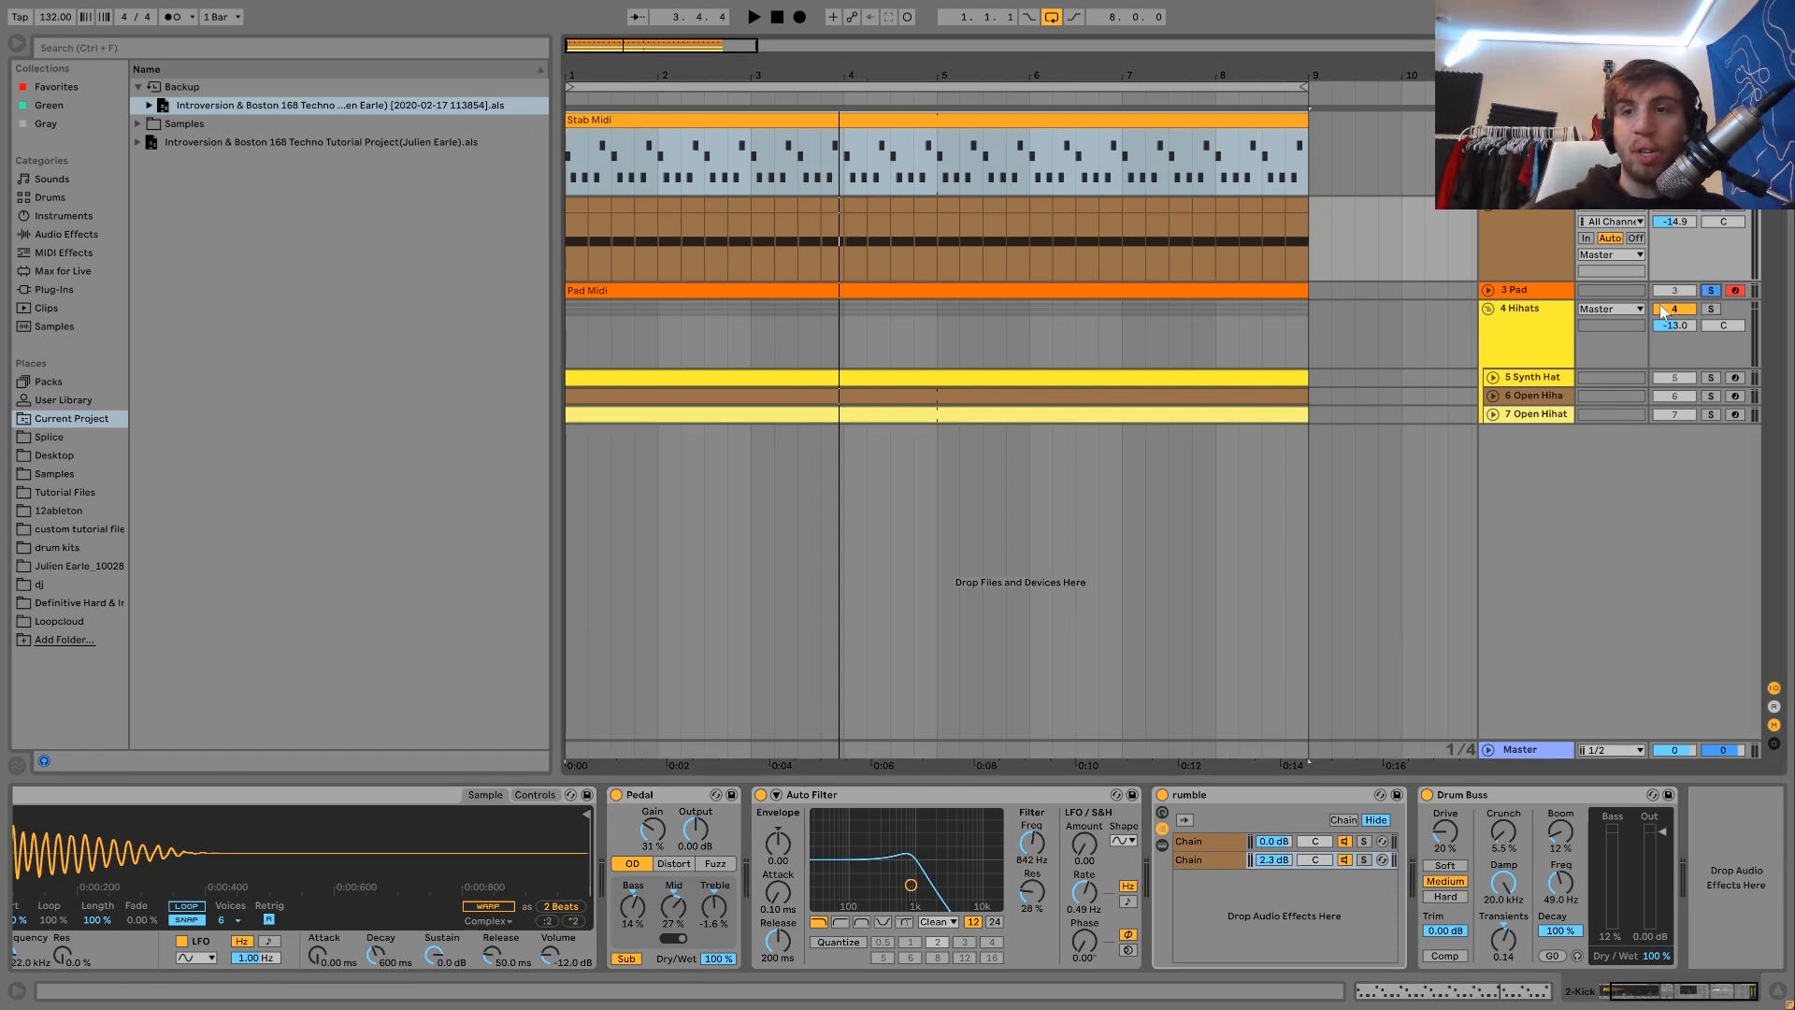
left_click(1490, 290)
key("space")
left_click(1515, 301)
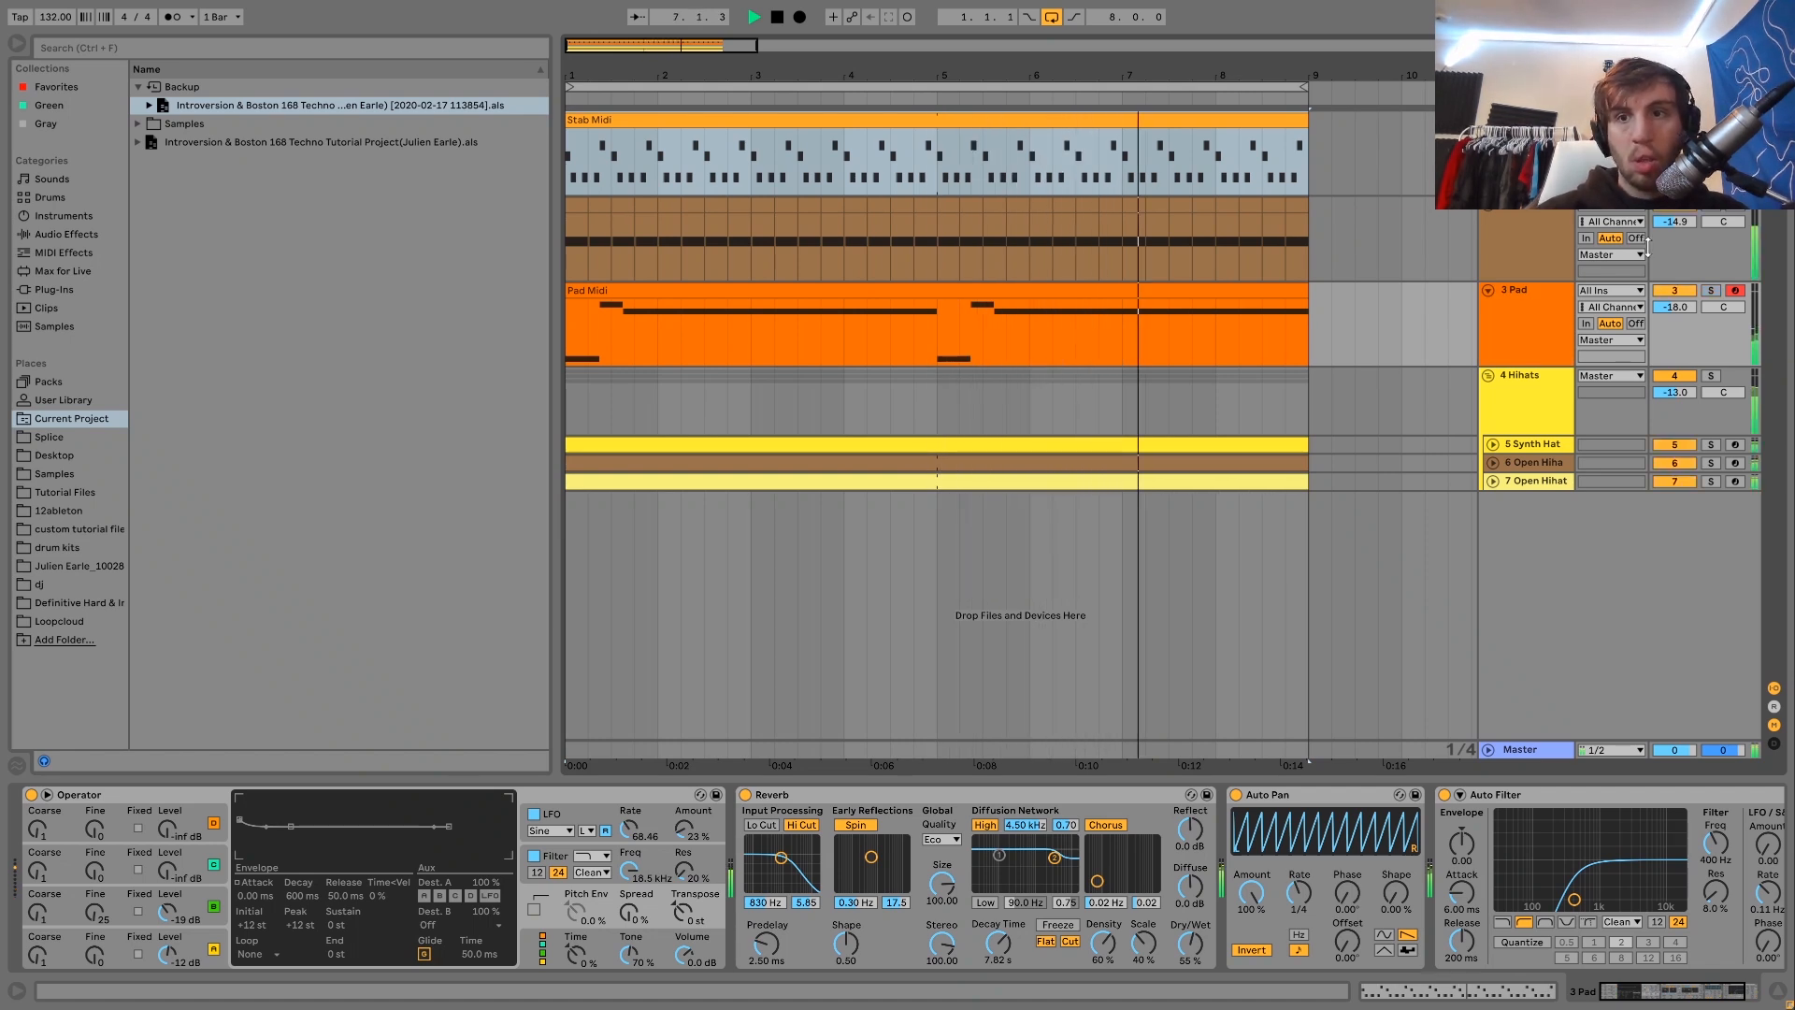
key("space")
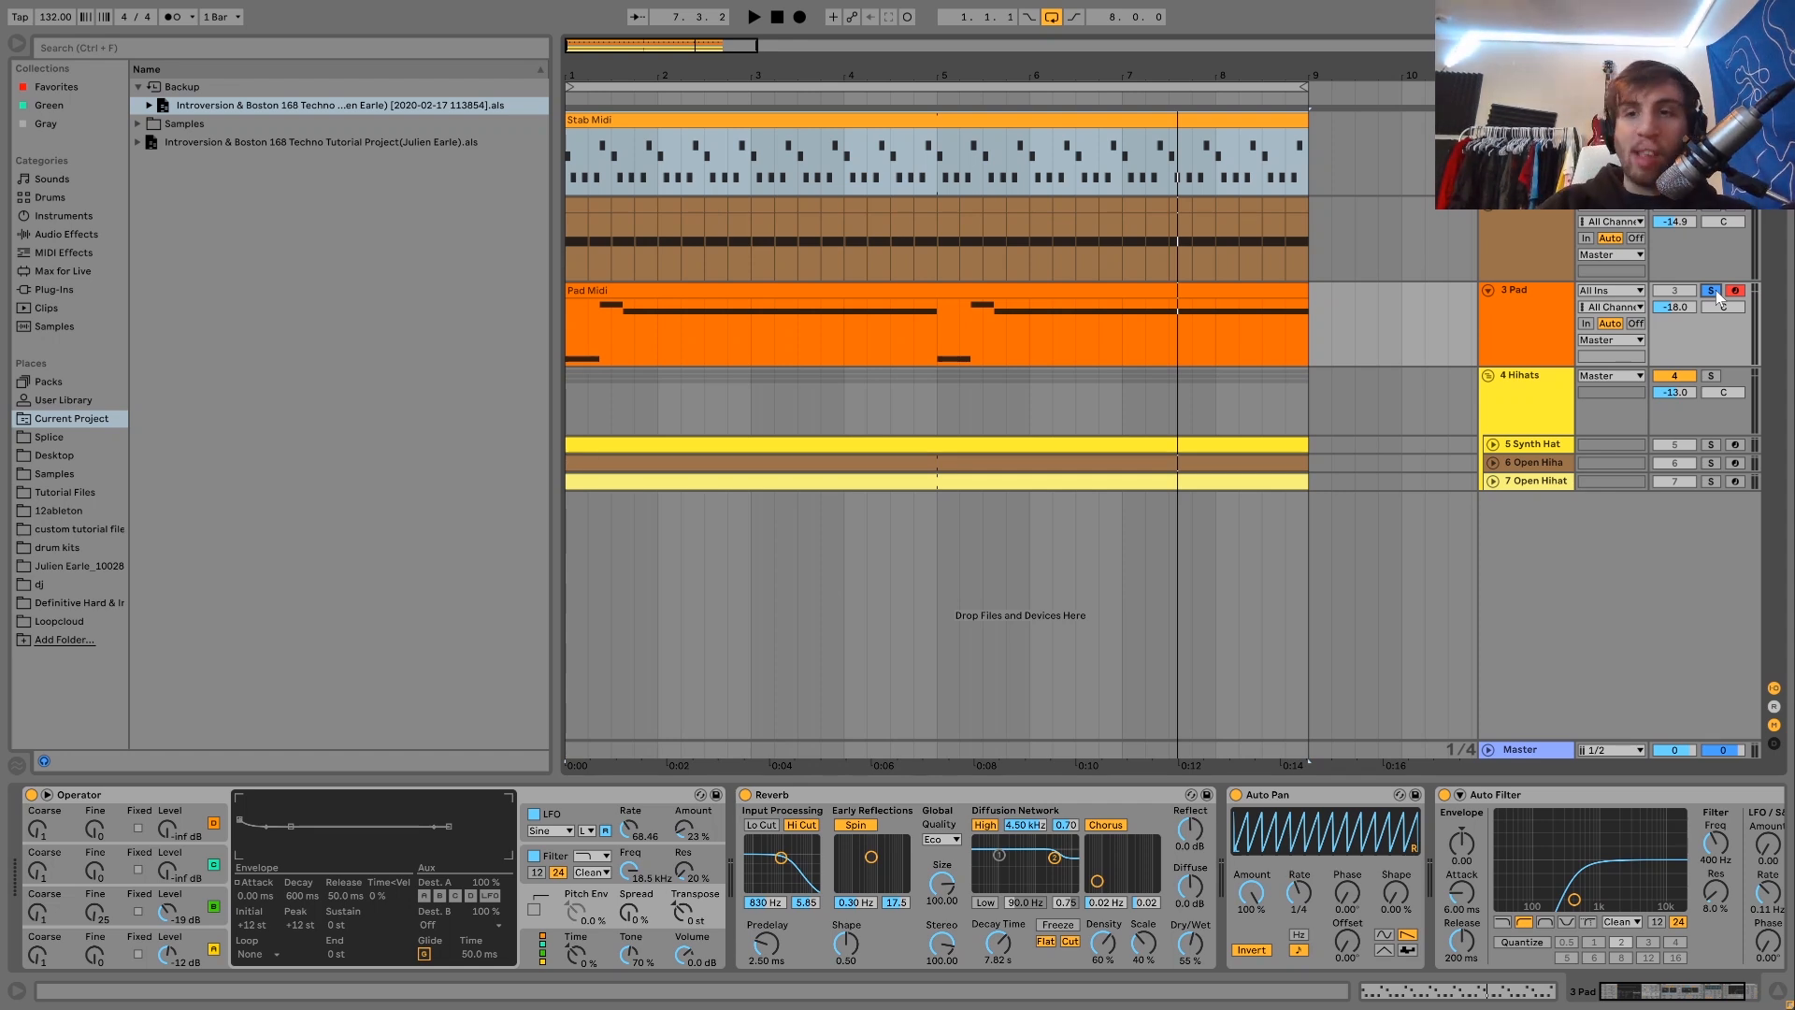
Step: Compare the full mix with the Pad track muted and unmuted
left_click(1711, 290)
left_click(1669, 291)
key("space")
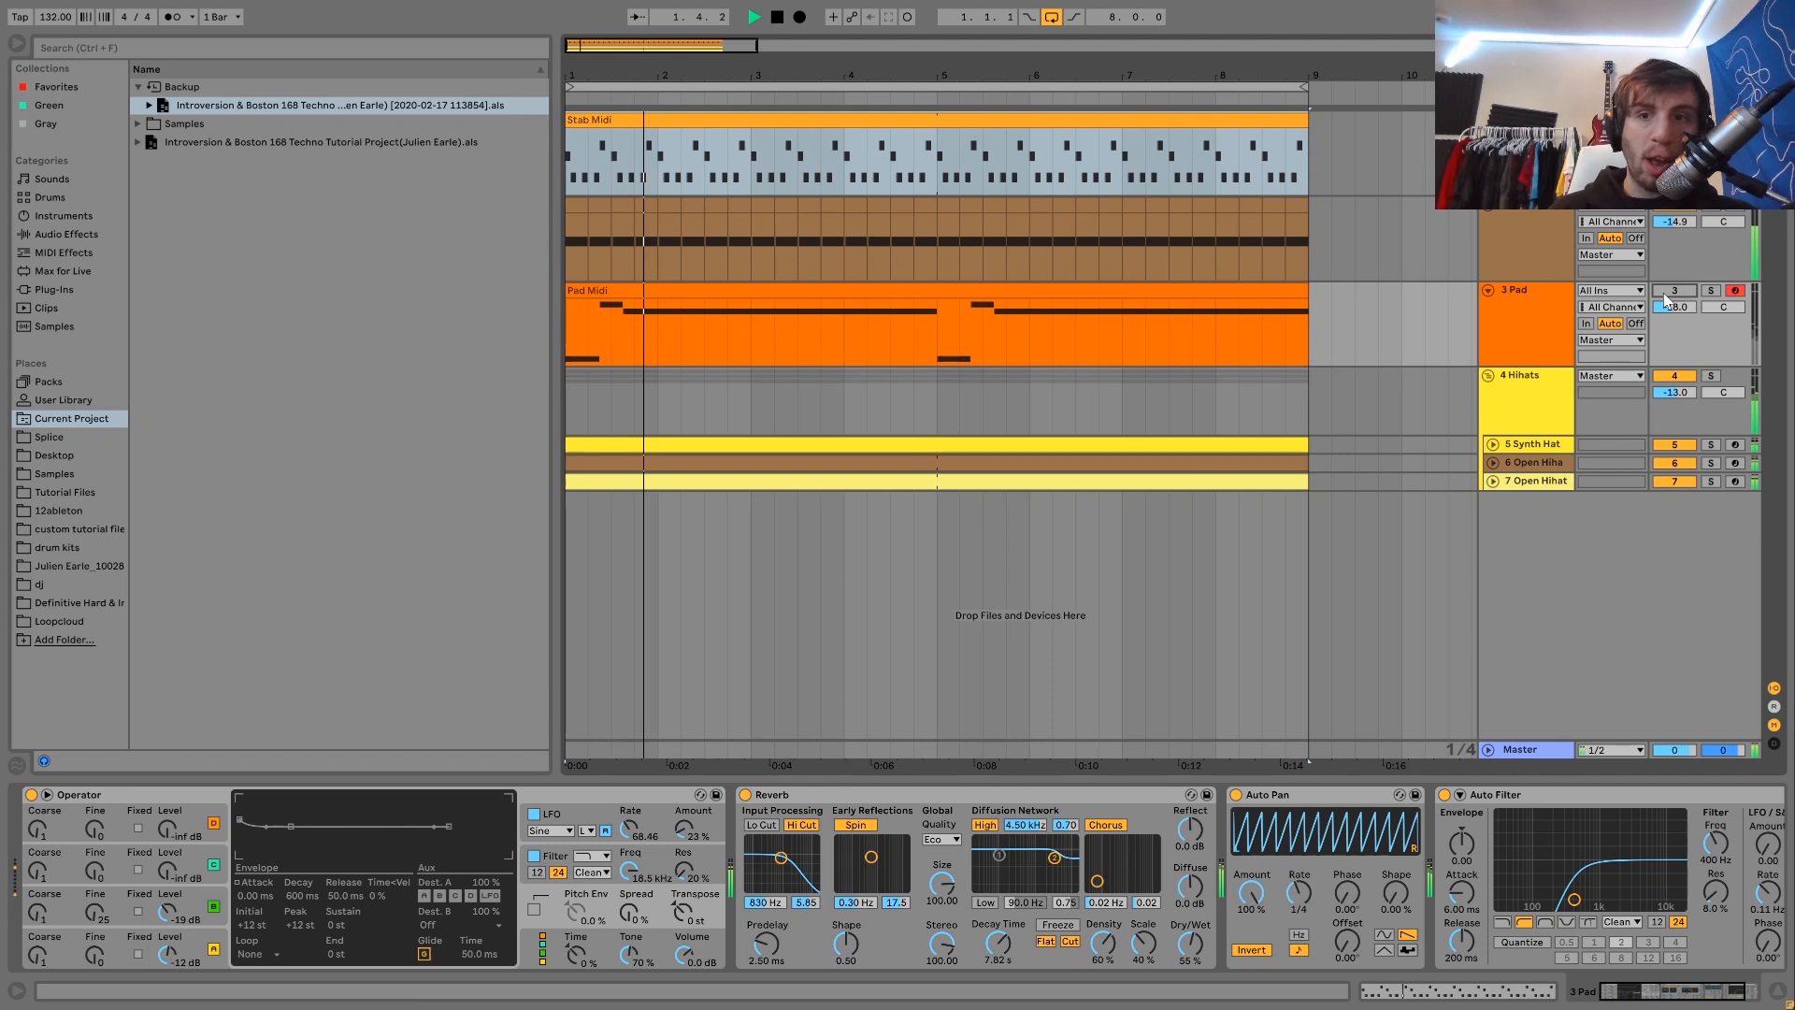
left_click(1669, 291)
key("space")
key("space")
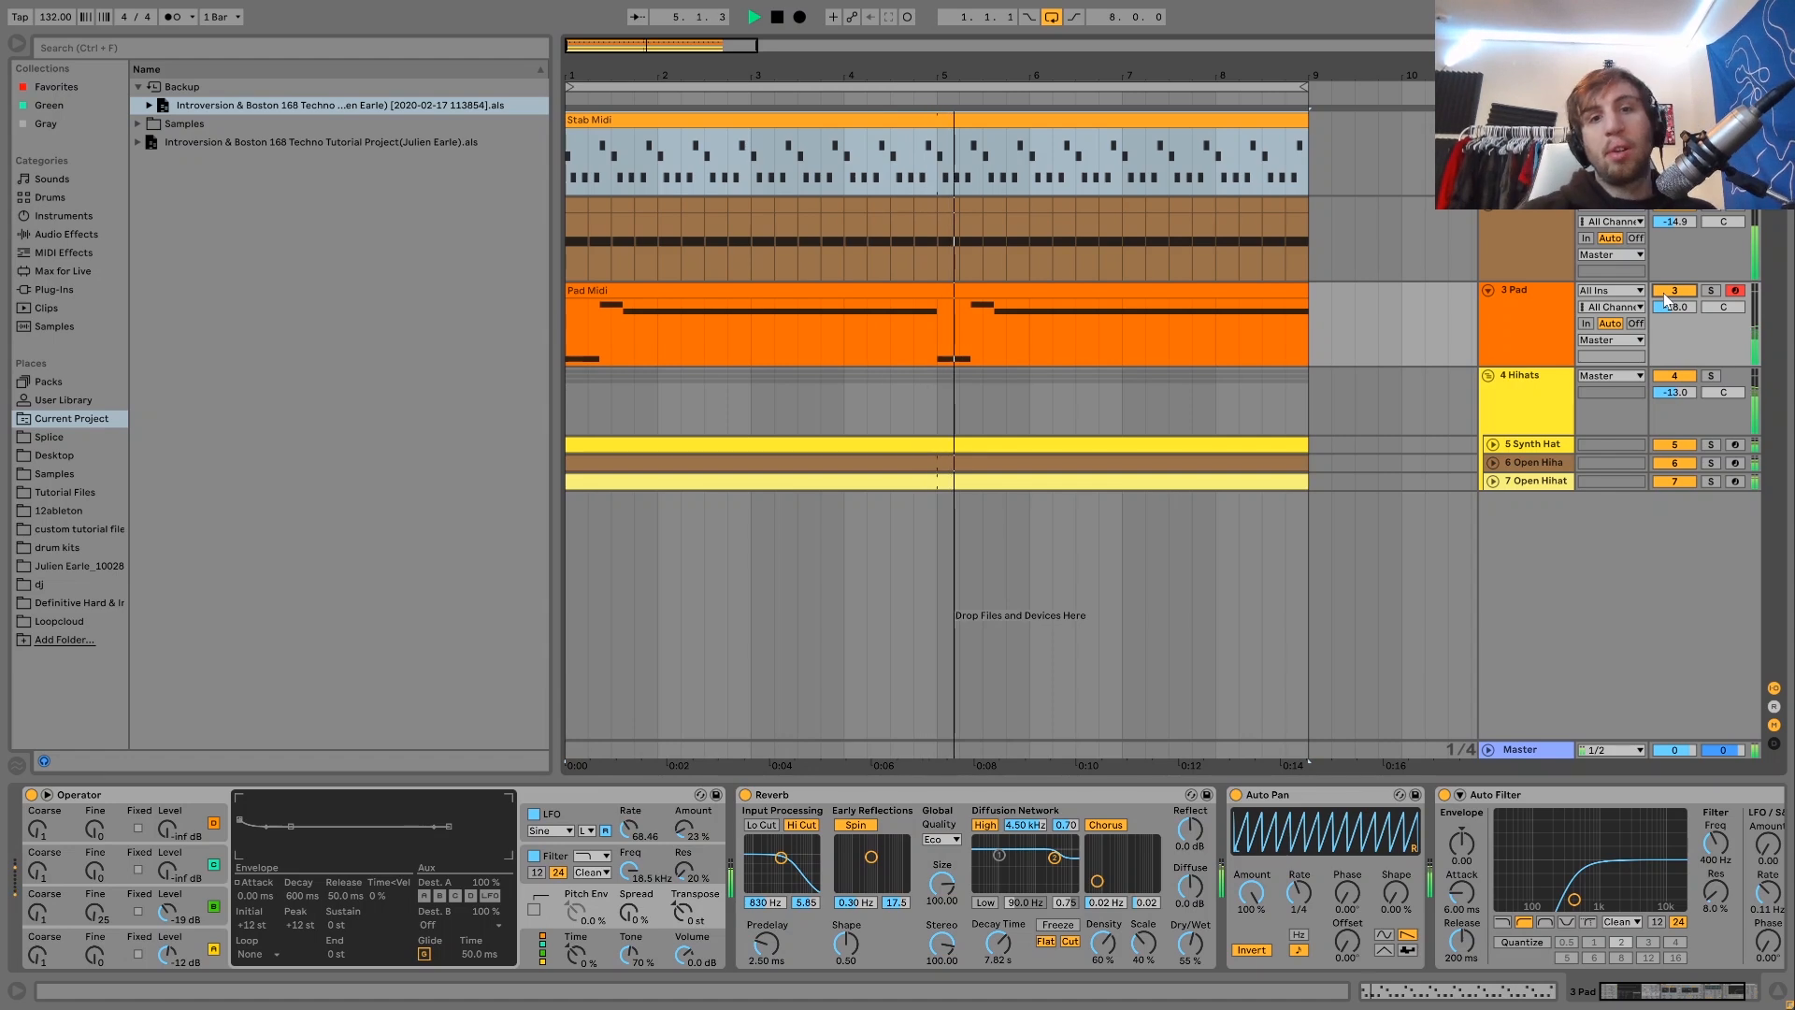
Step: Solo the Pad track and open its Pad Midi clip to examine and audition the notes
left_click(1707, 292)
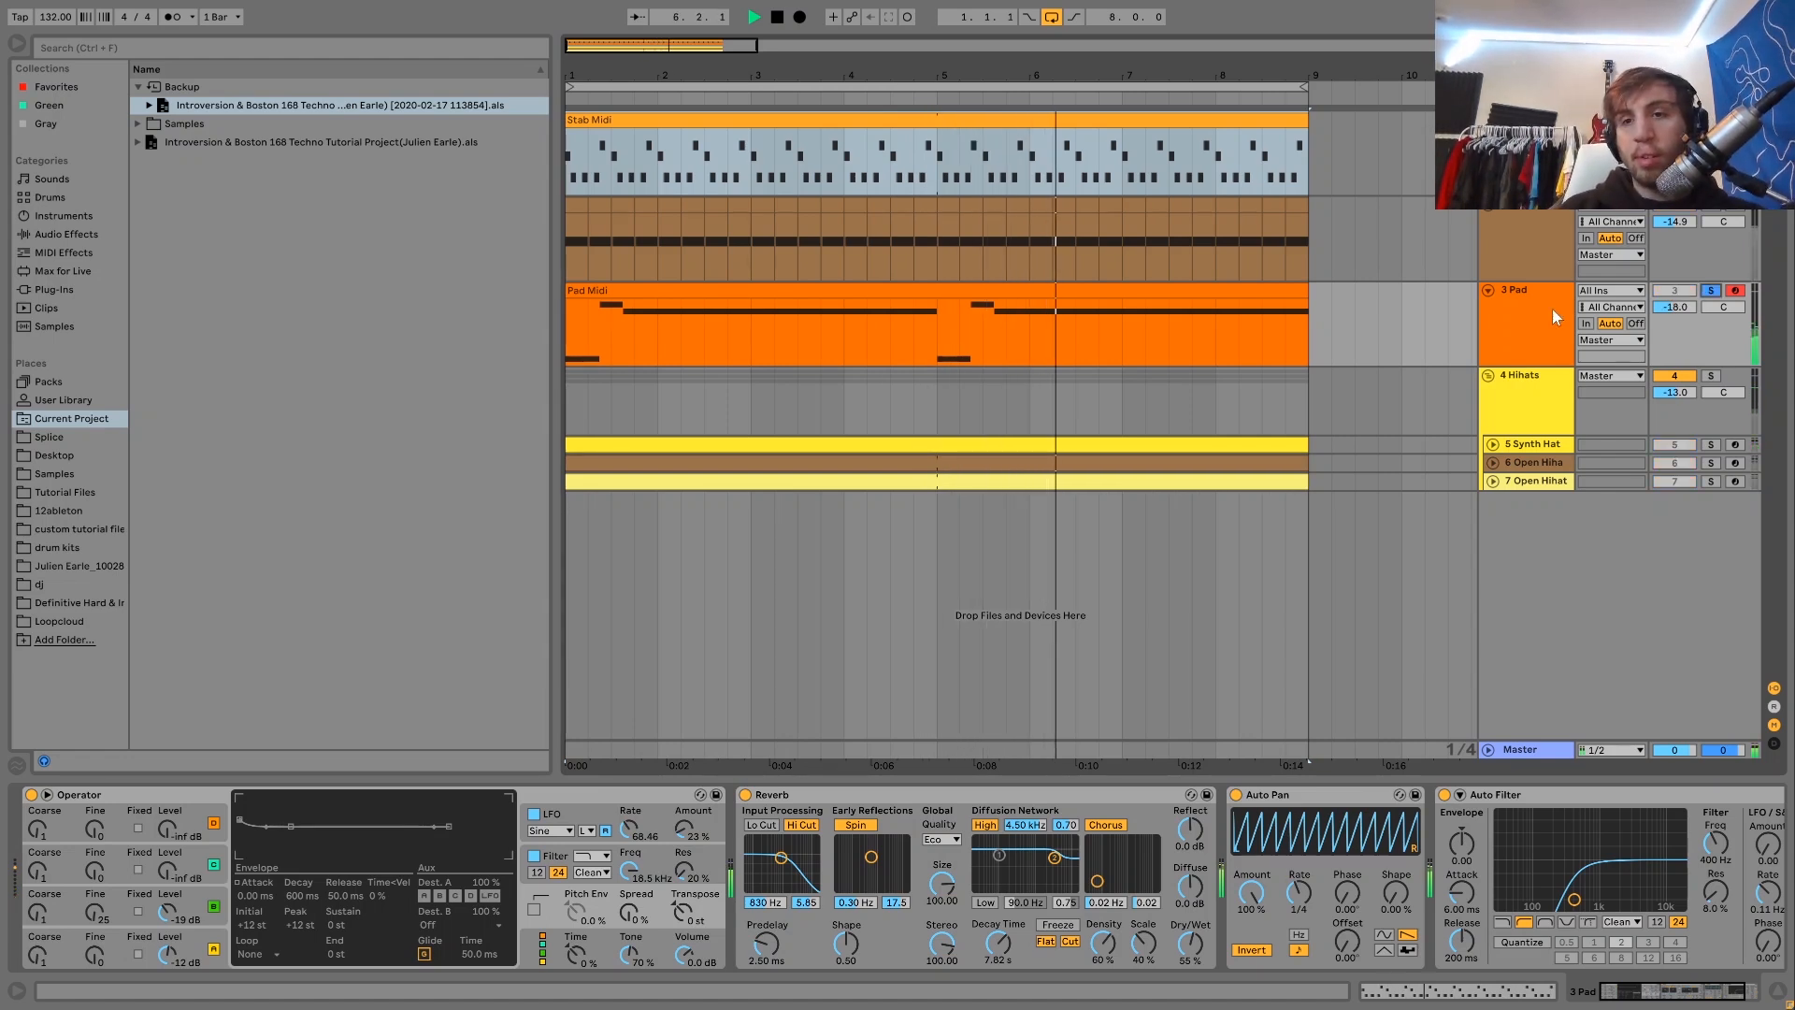
double_click(1158, 292)
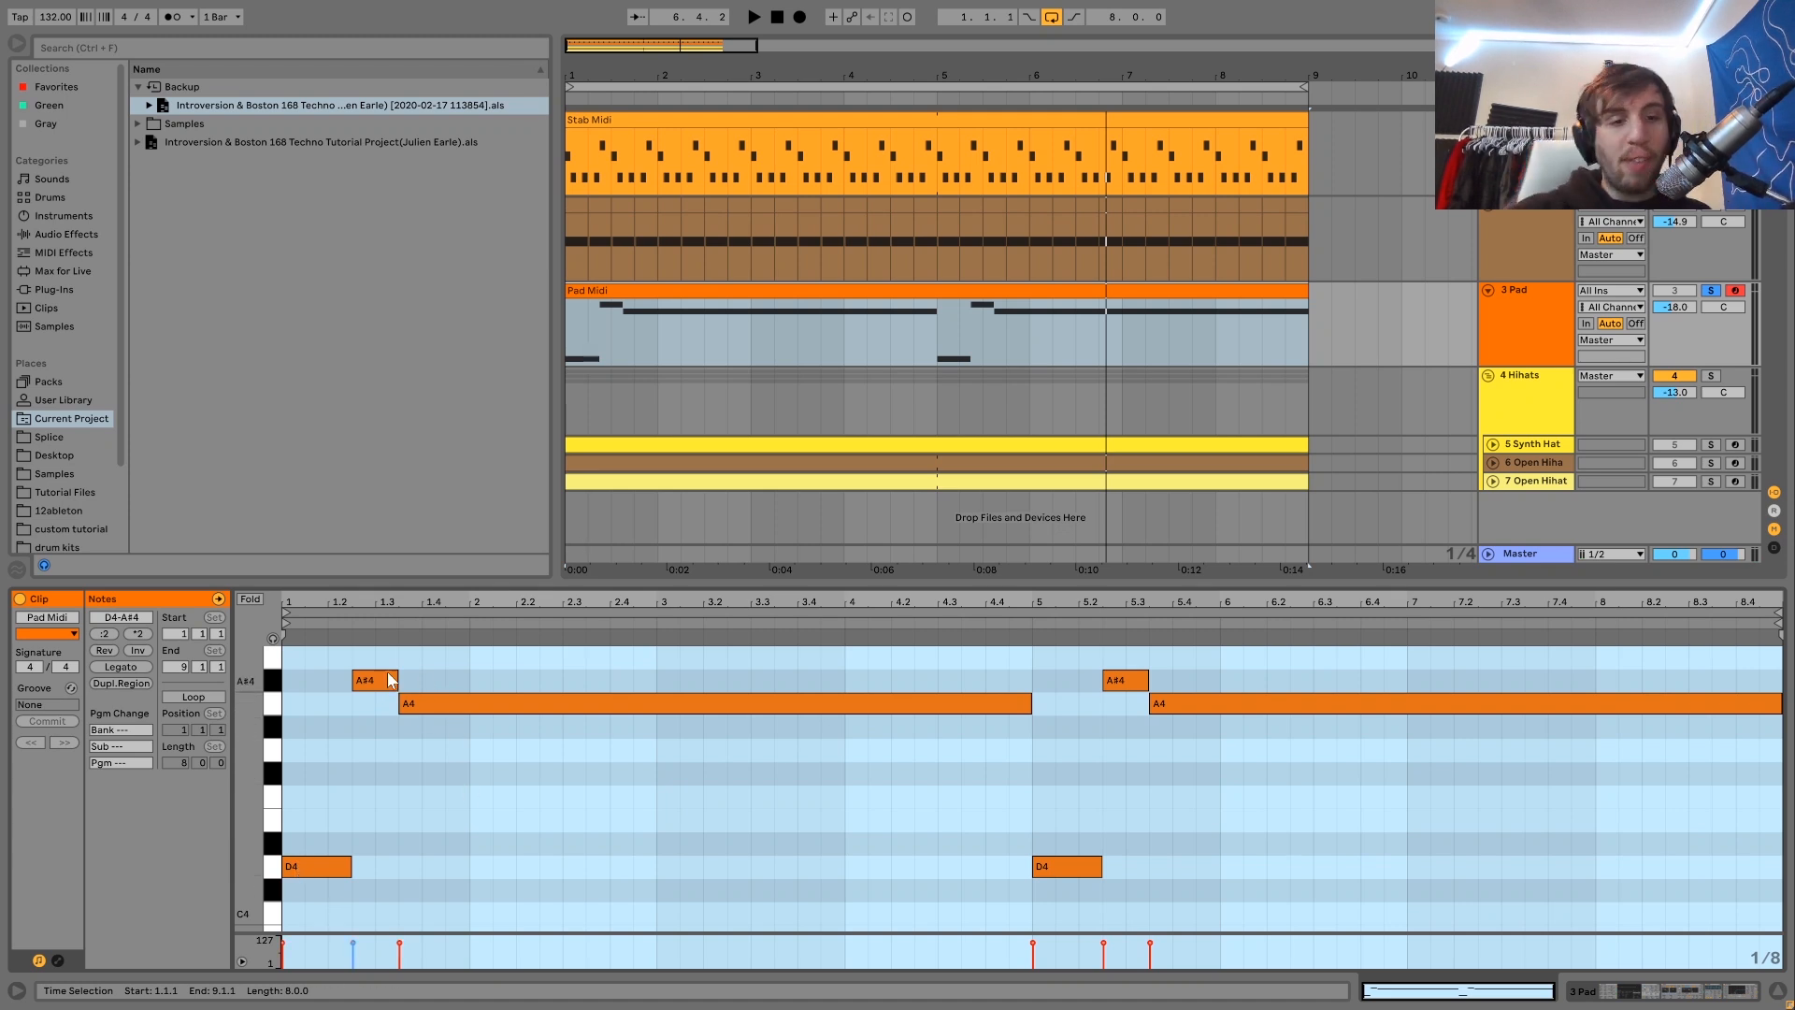
key("space")
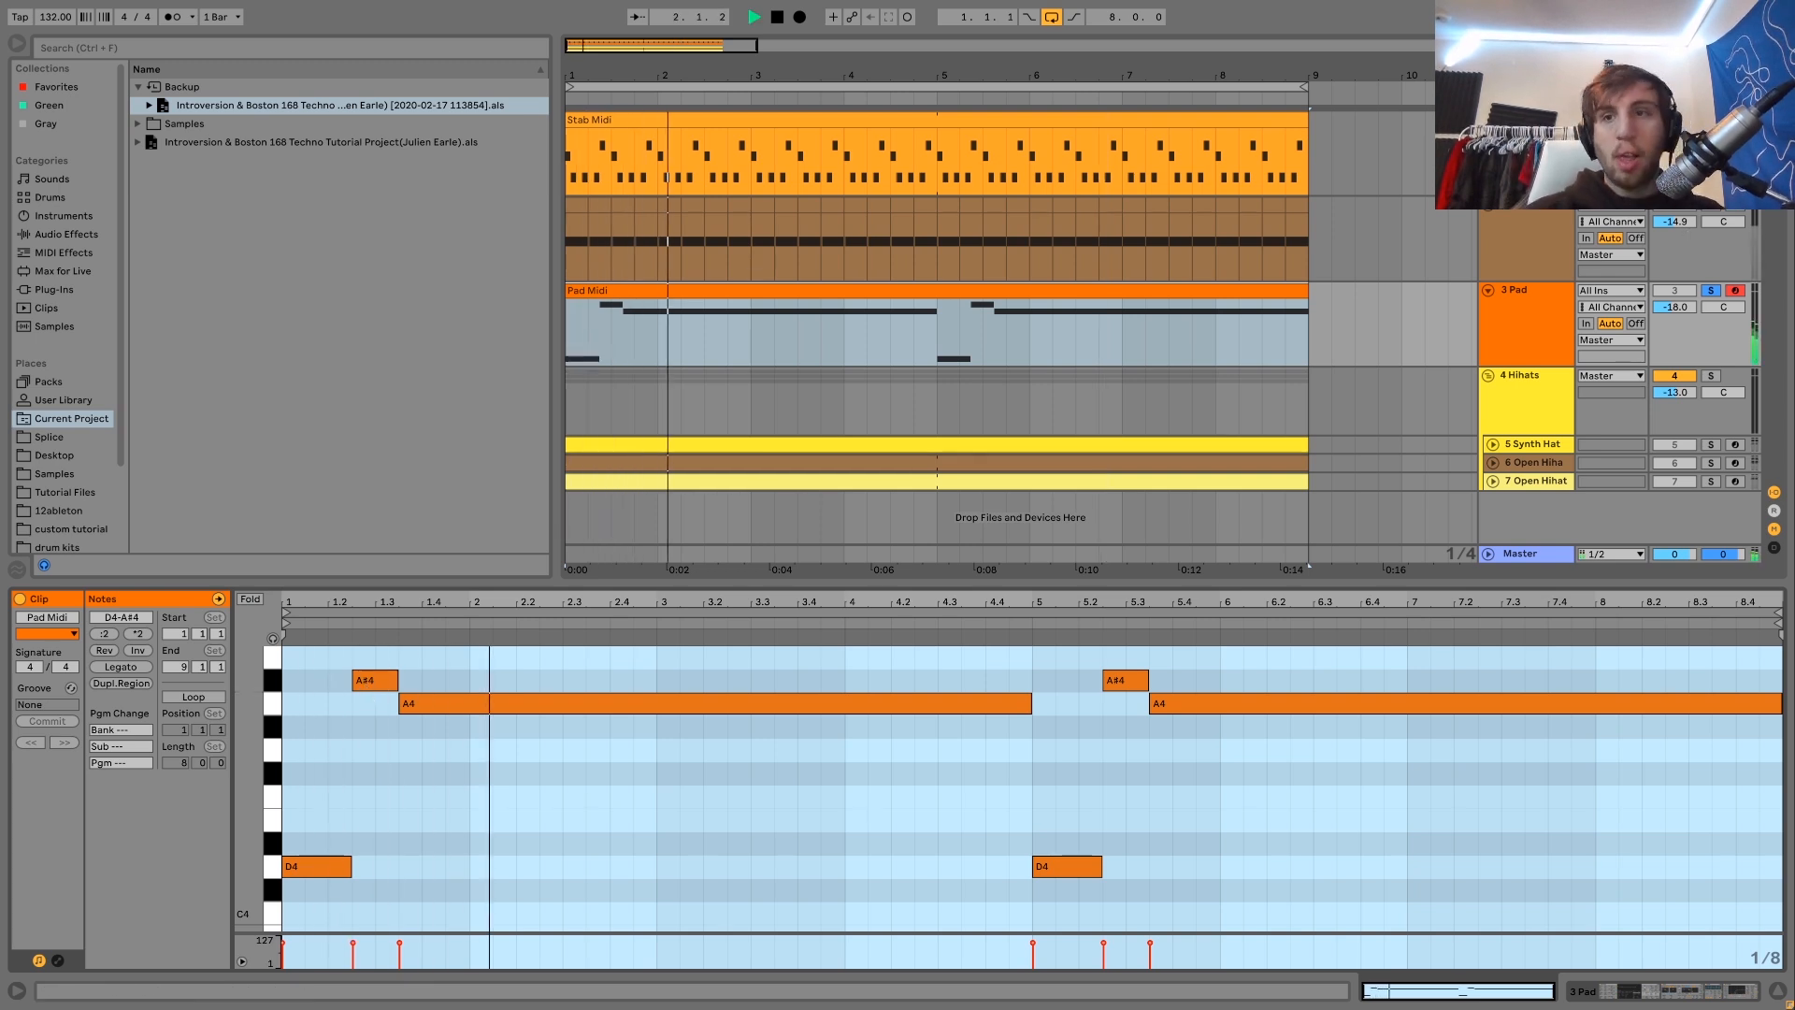
Step: Play the pad in the full mix, return to its device chain and solo it again
left_click(1540, 339)
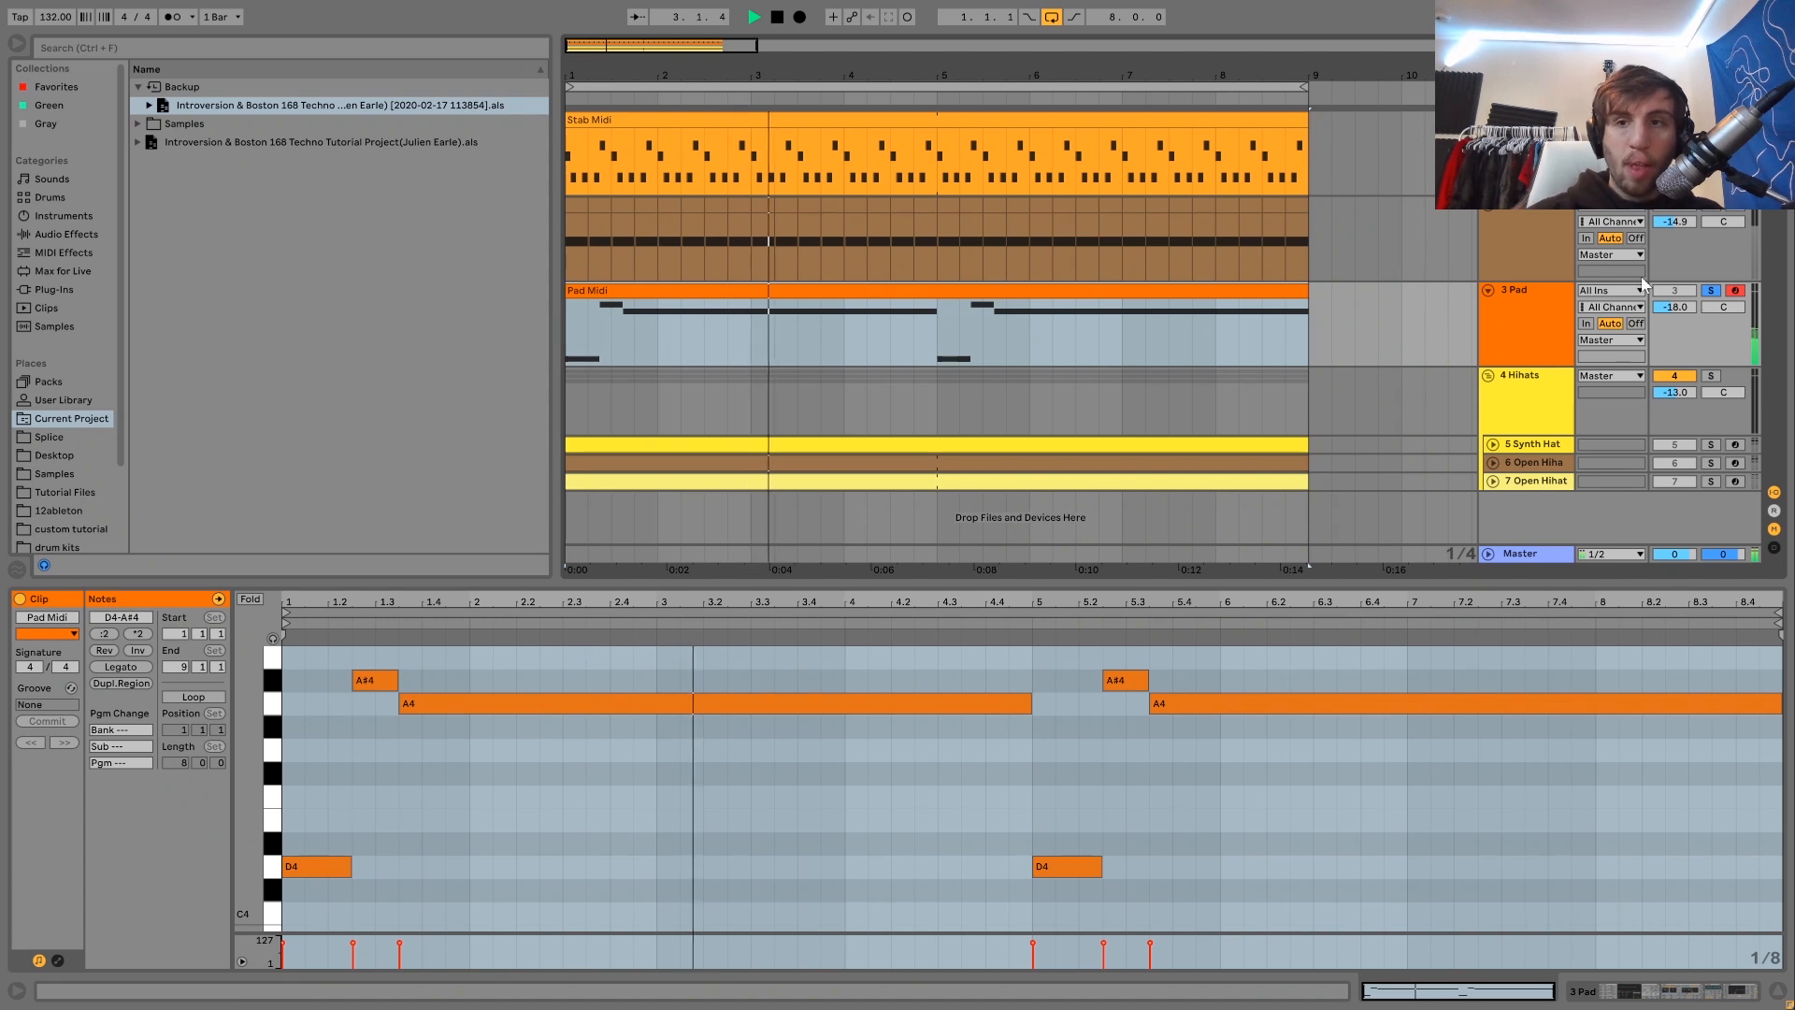
left_click(1712, 291)
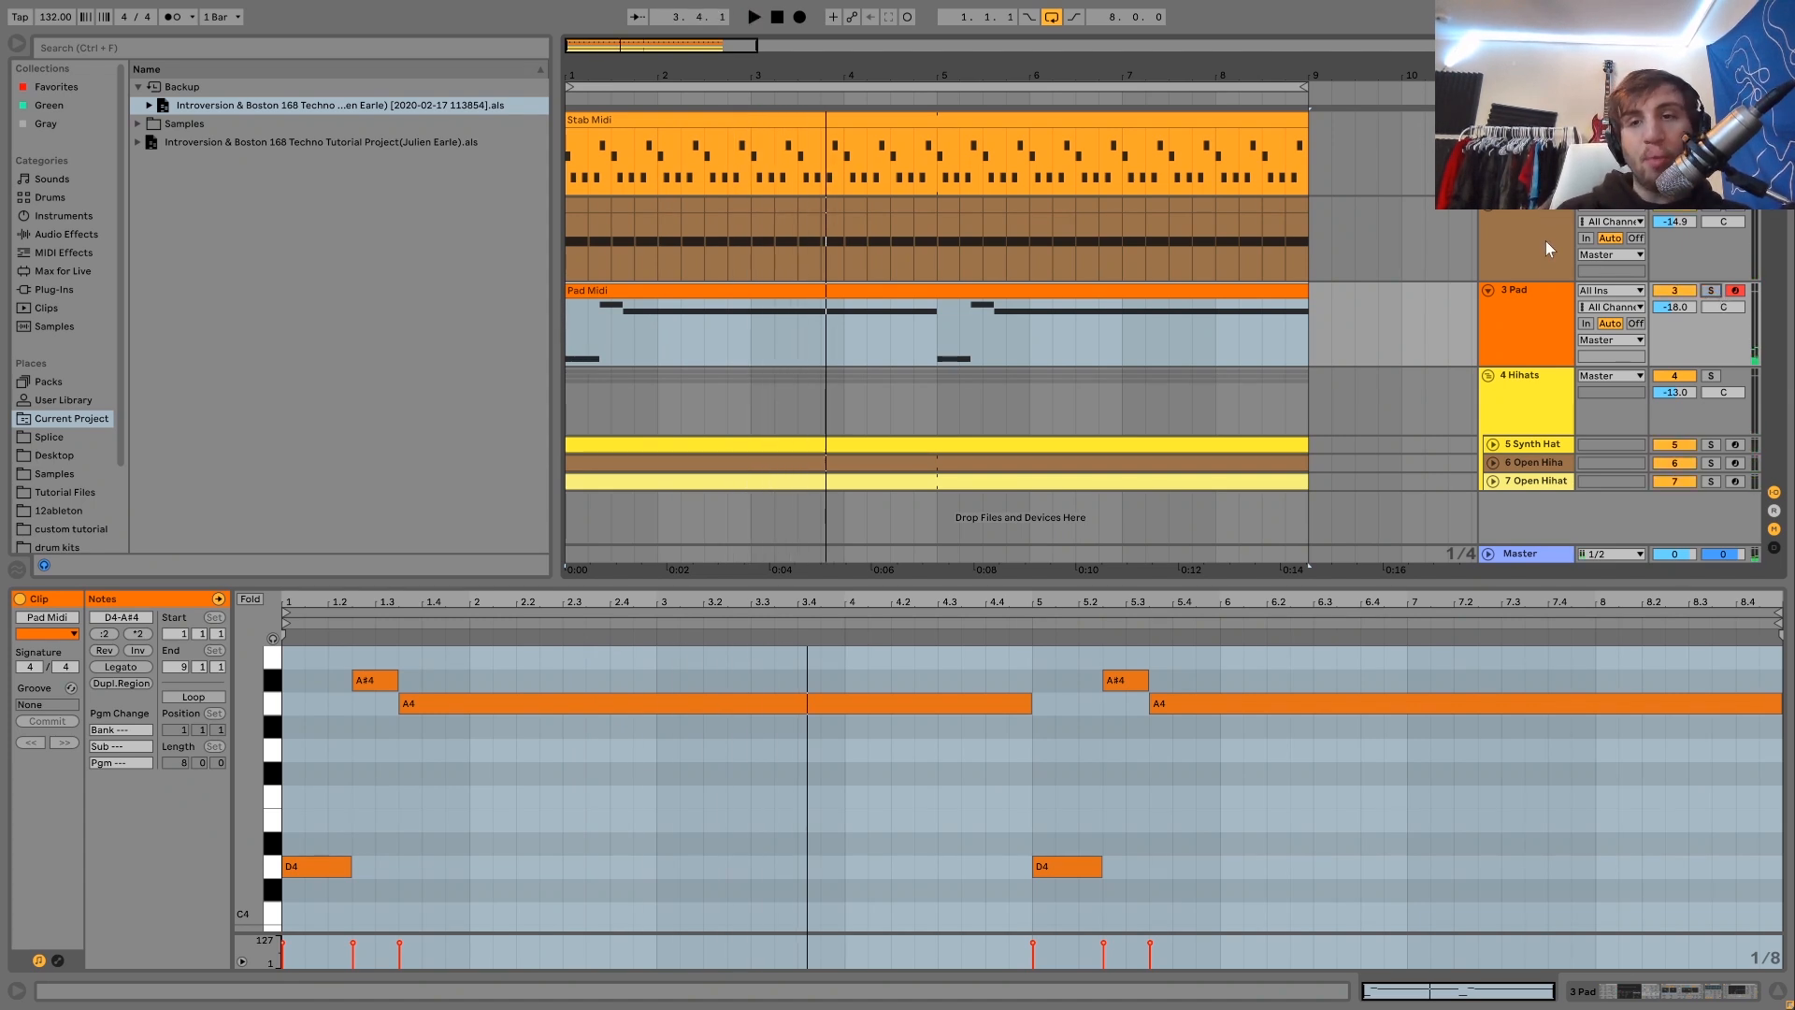
key("space")
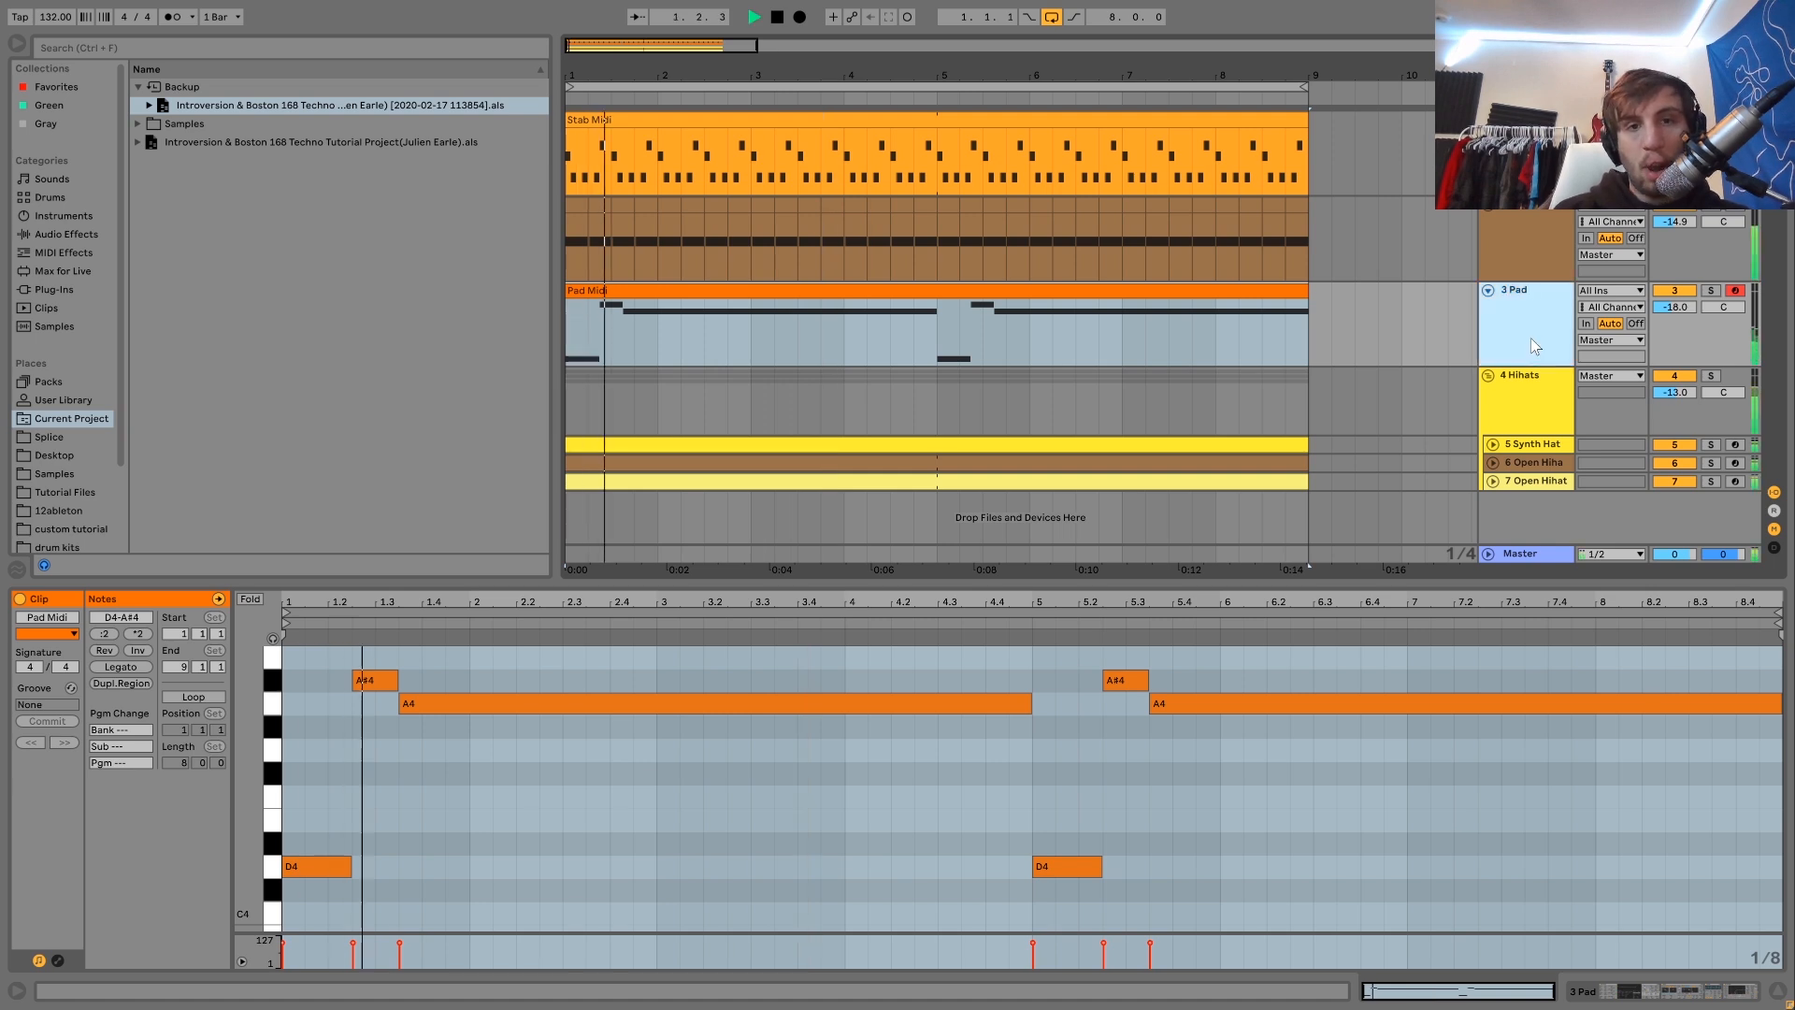
key("shift+Tab")
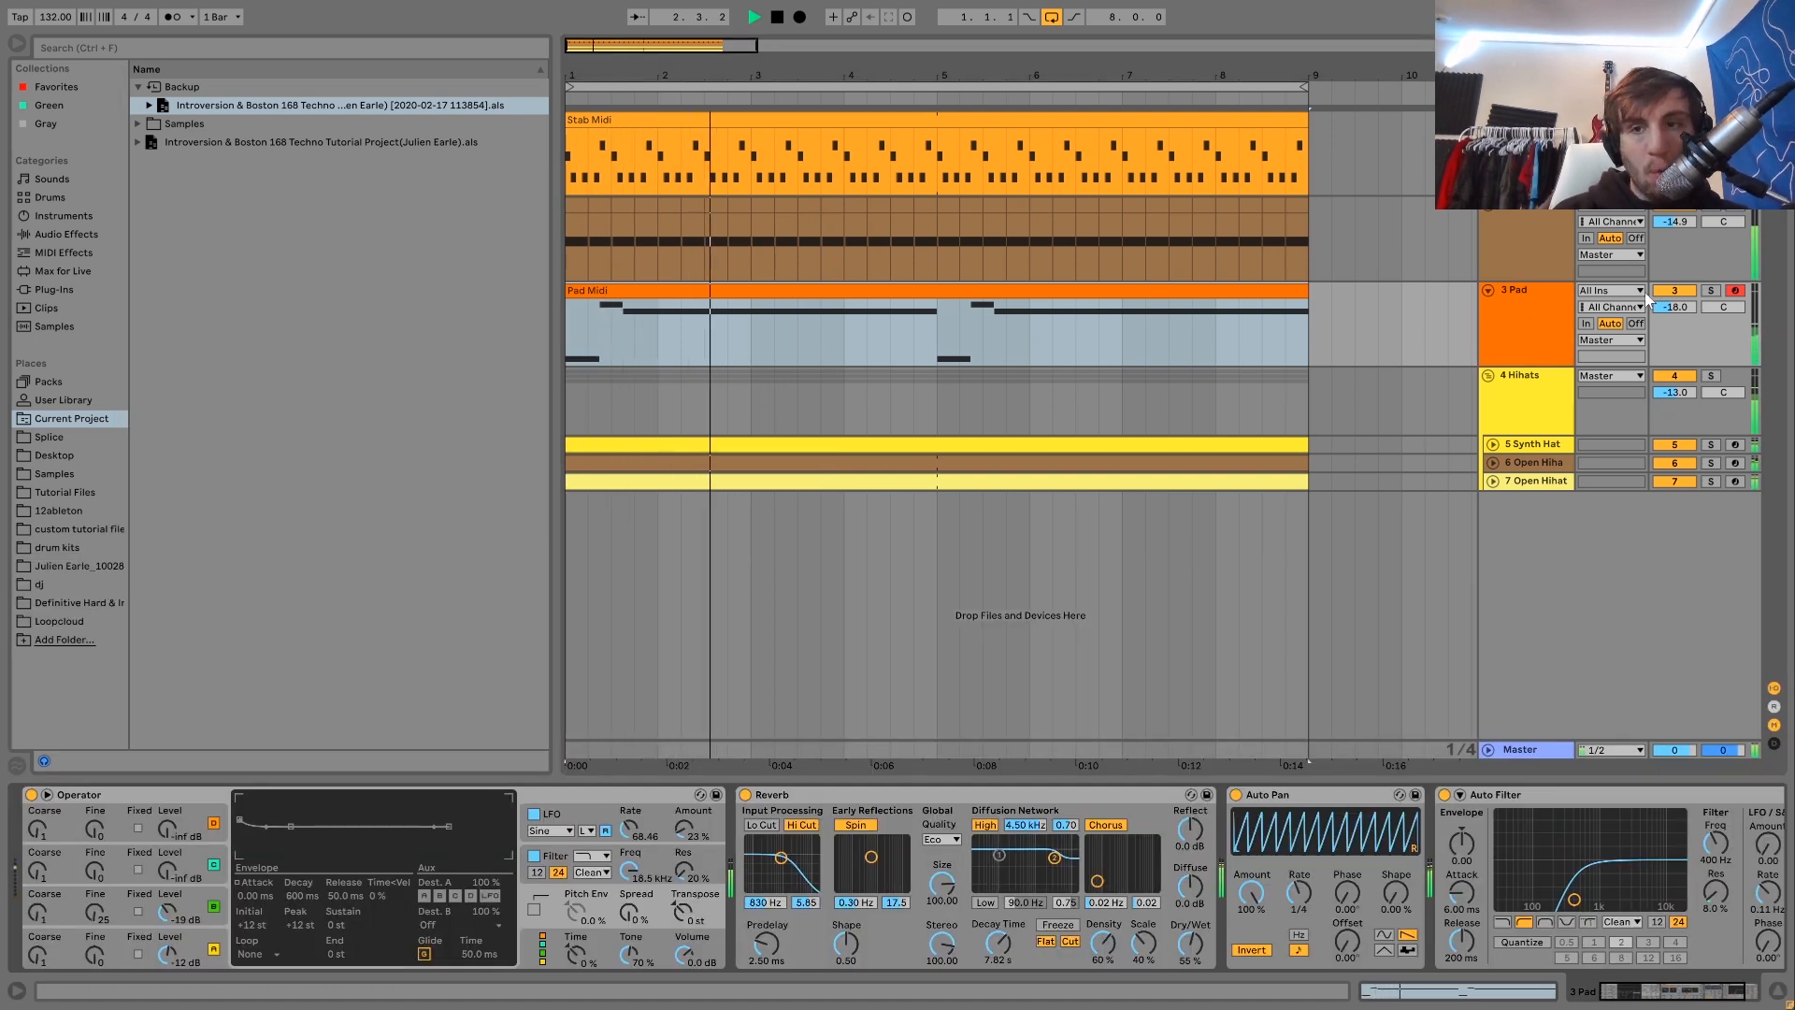
left_click(1710, 291)
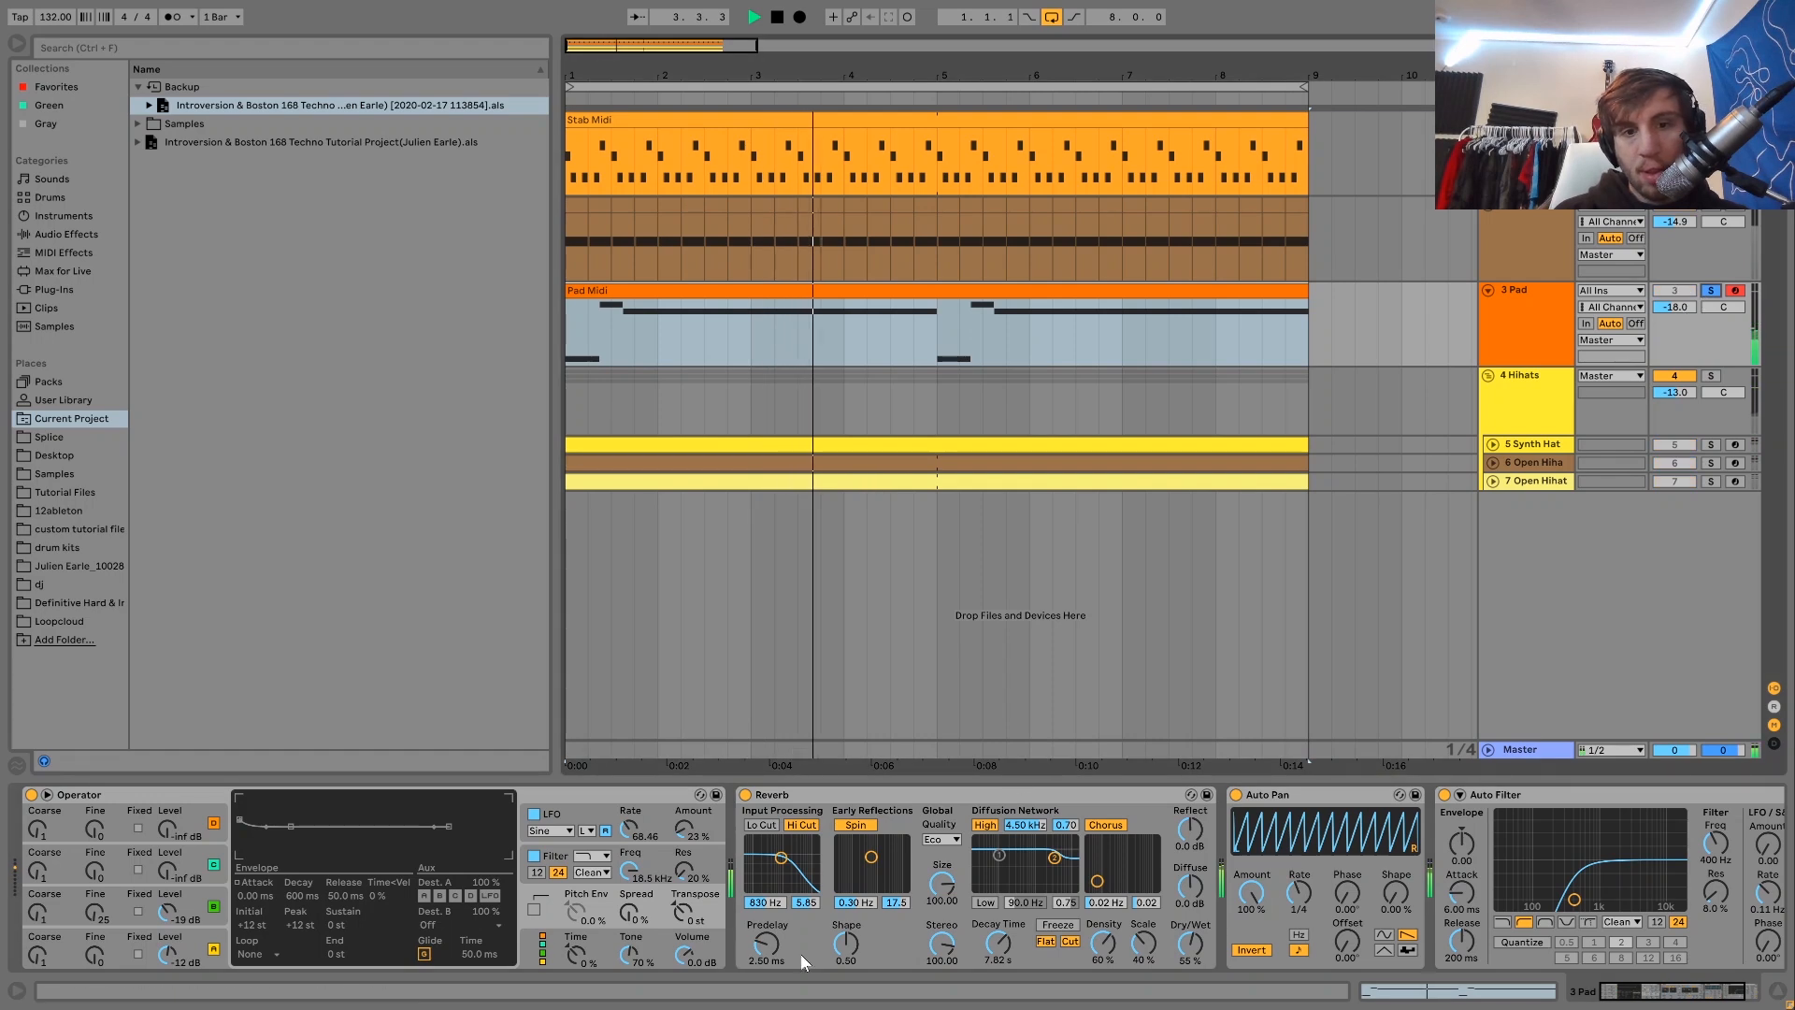
key("space")
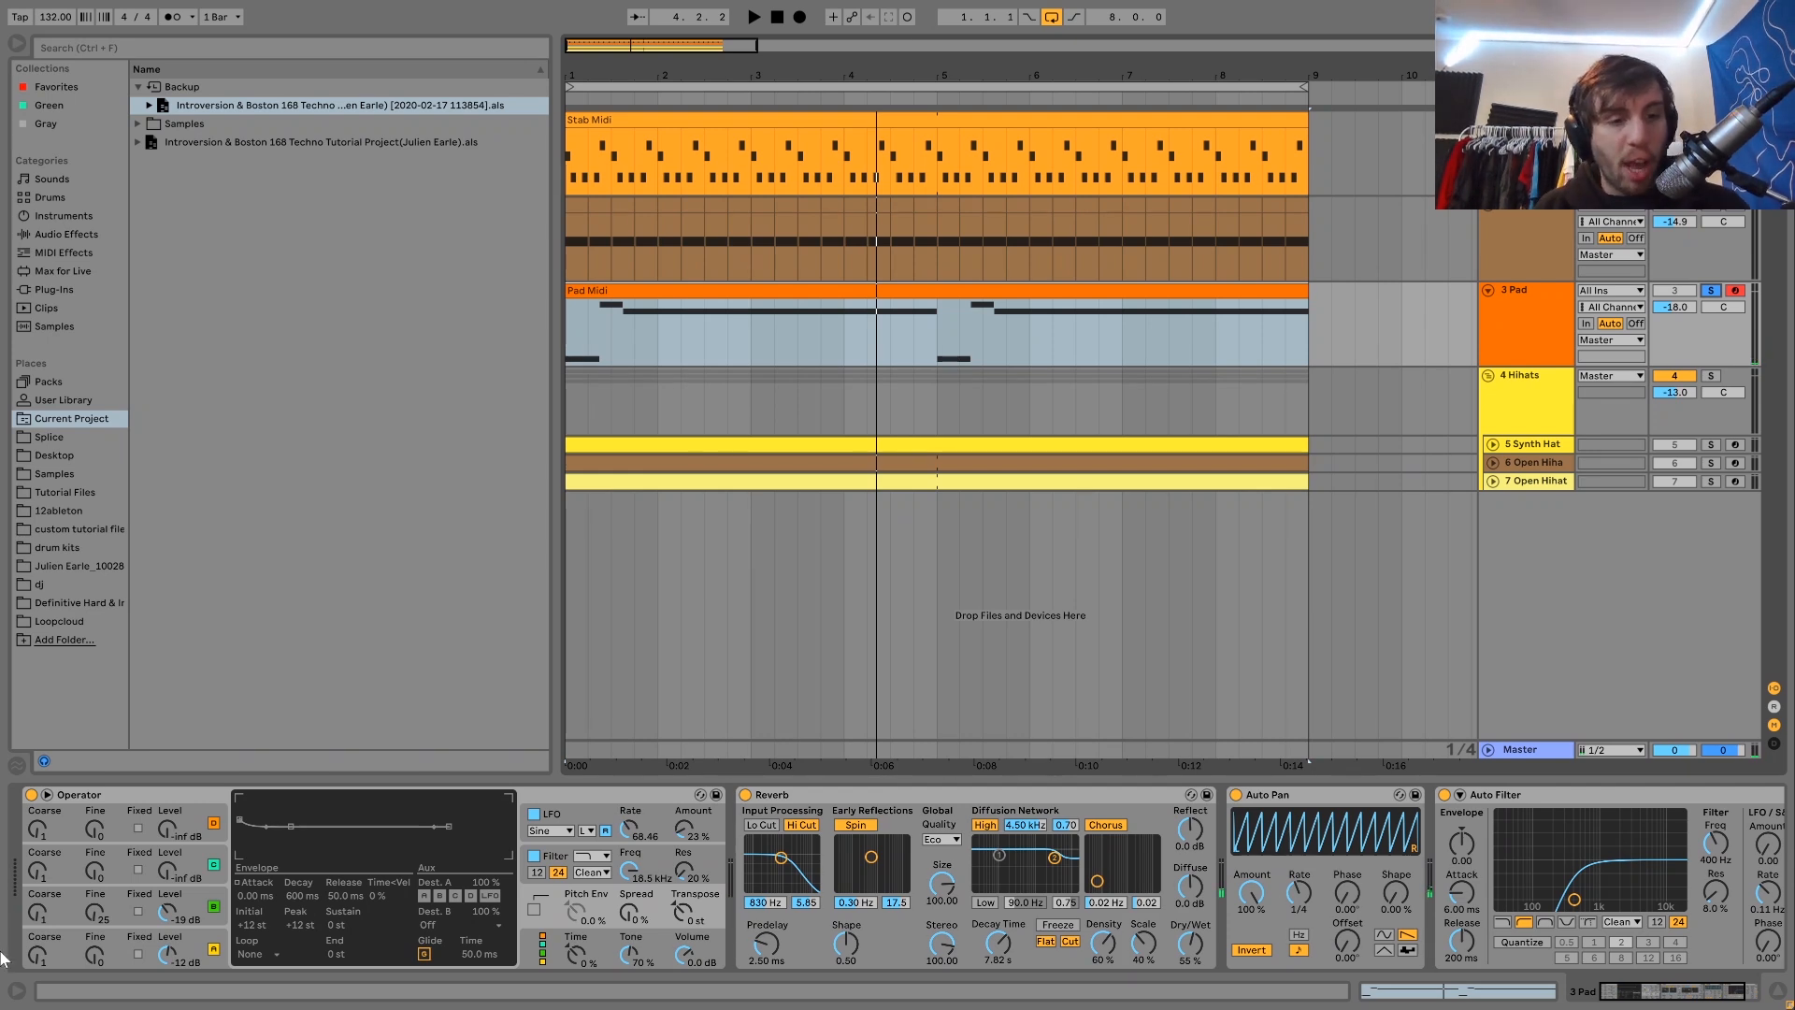
Step: Examine the -19 dB oscillator and the LFO in the pad's Operator, and switch off its filter
left_click(187, 903)
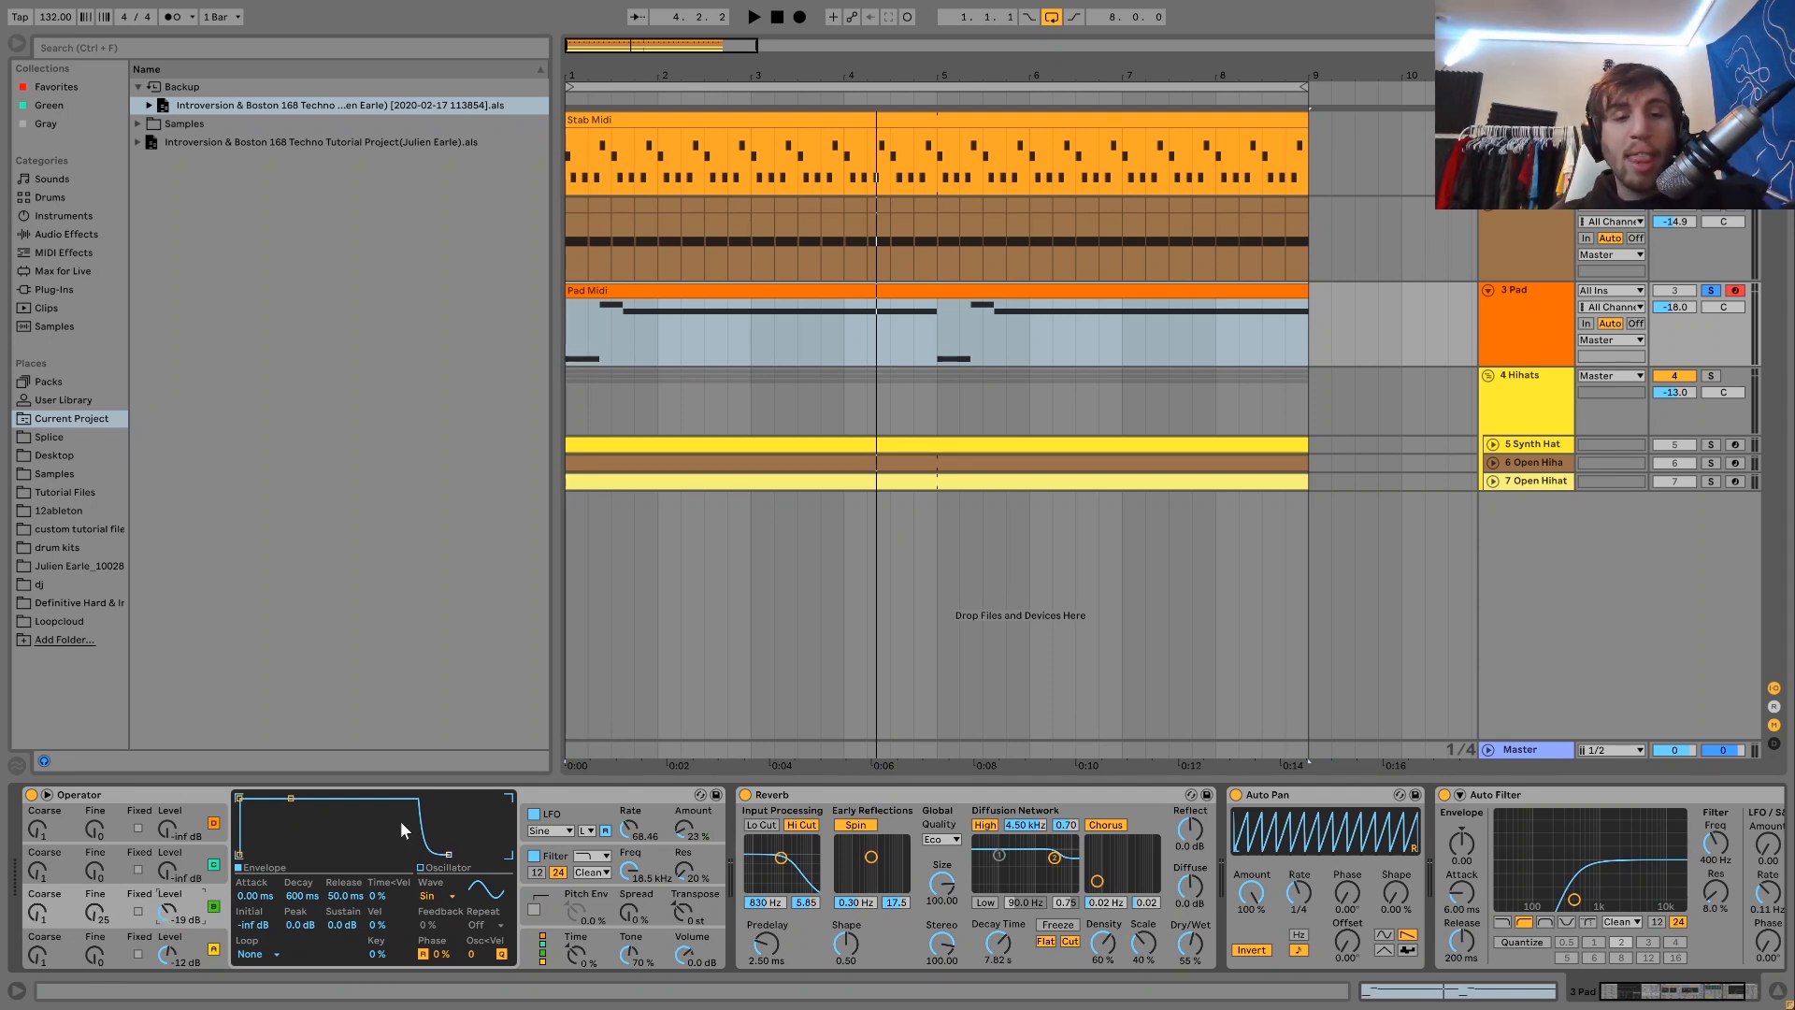
left_click(551, 826)
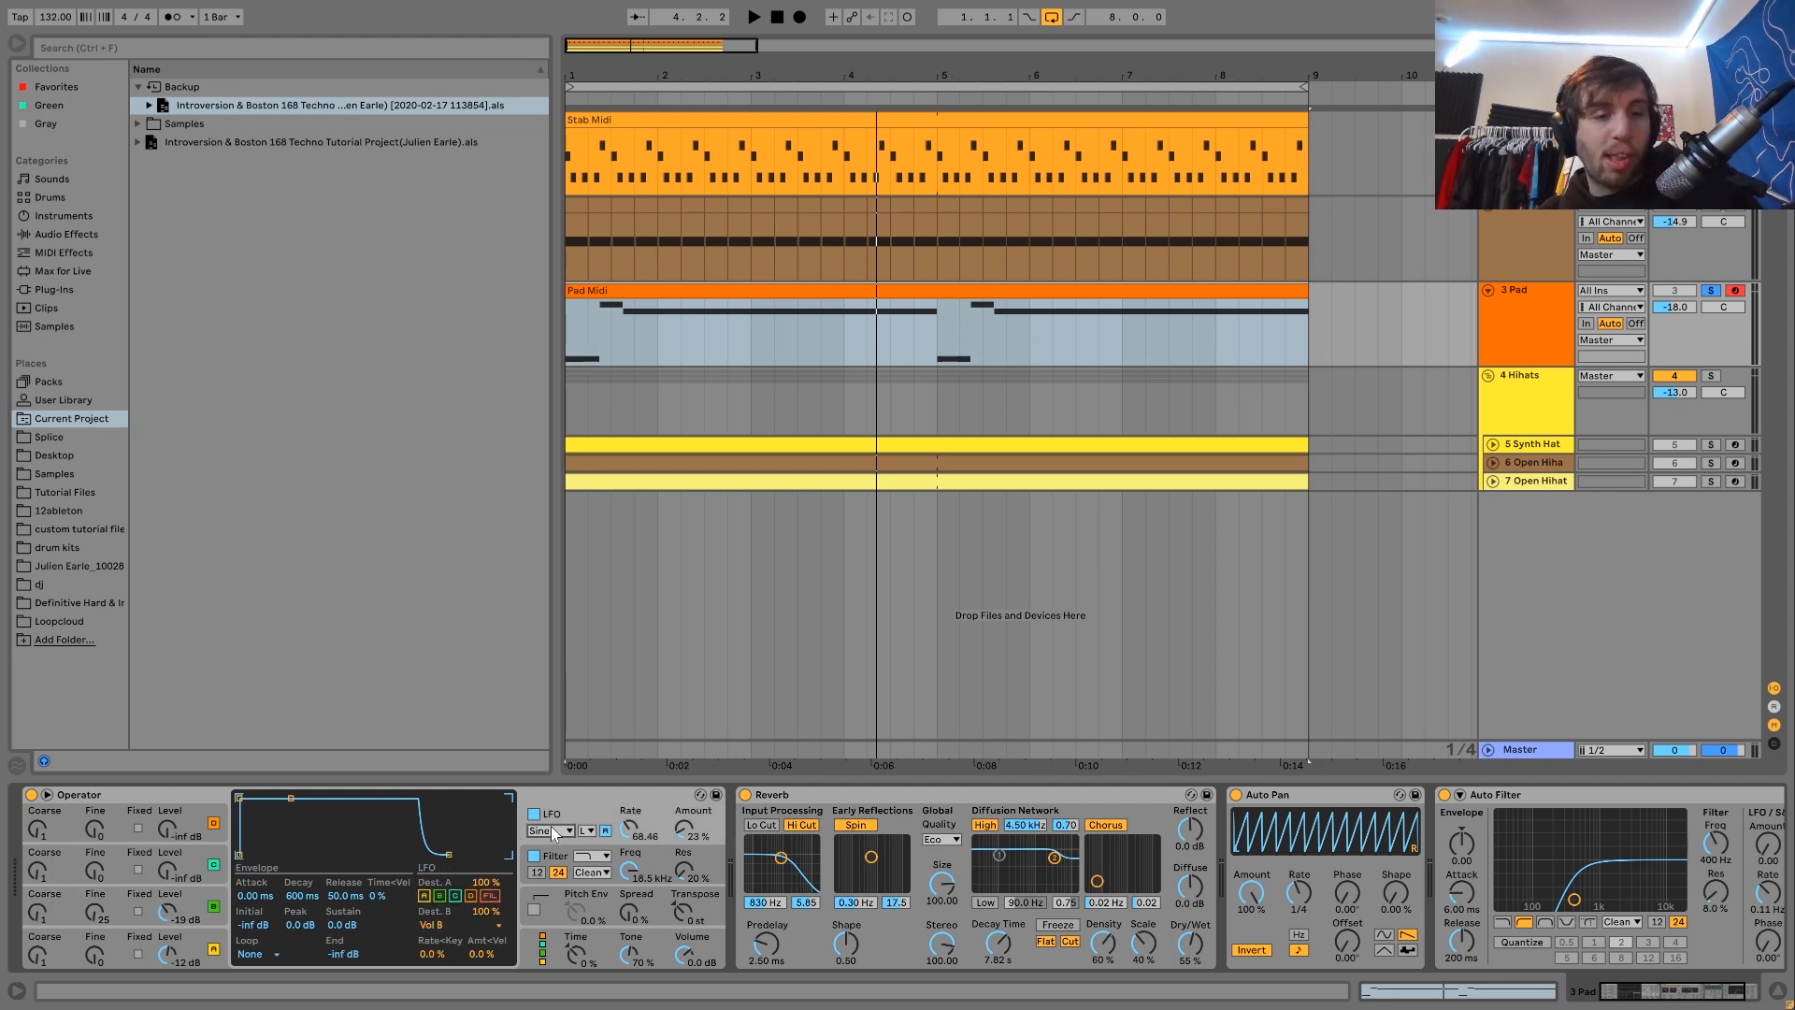
left_click(534, 857)
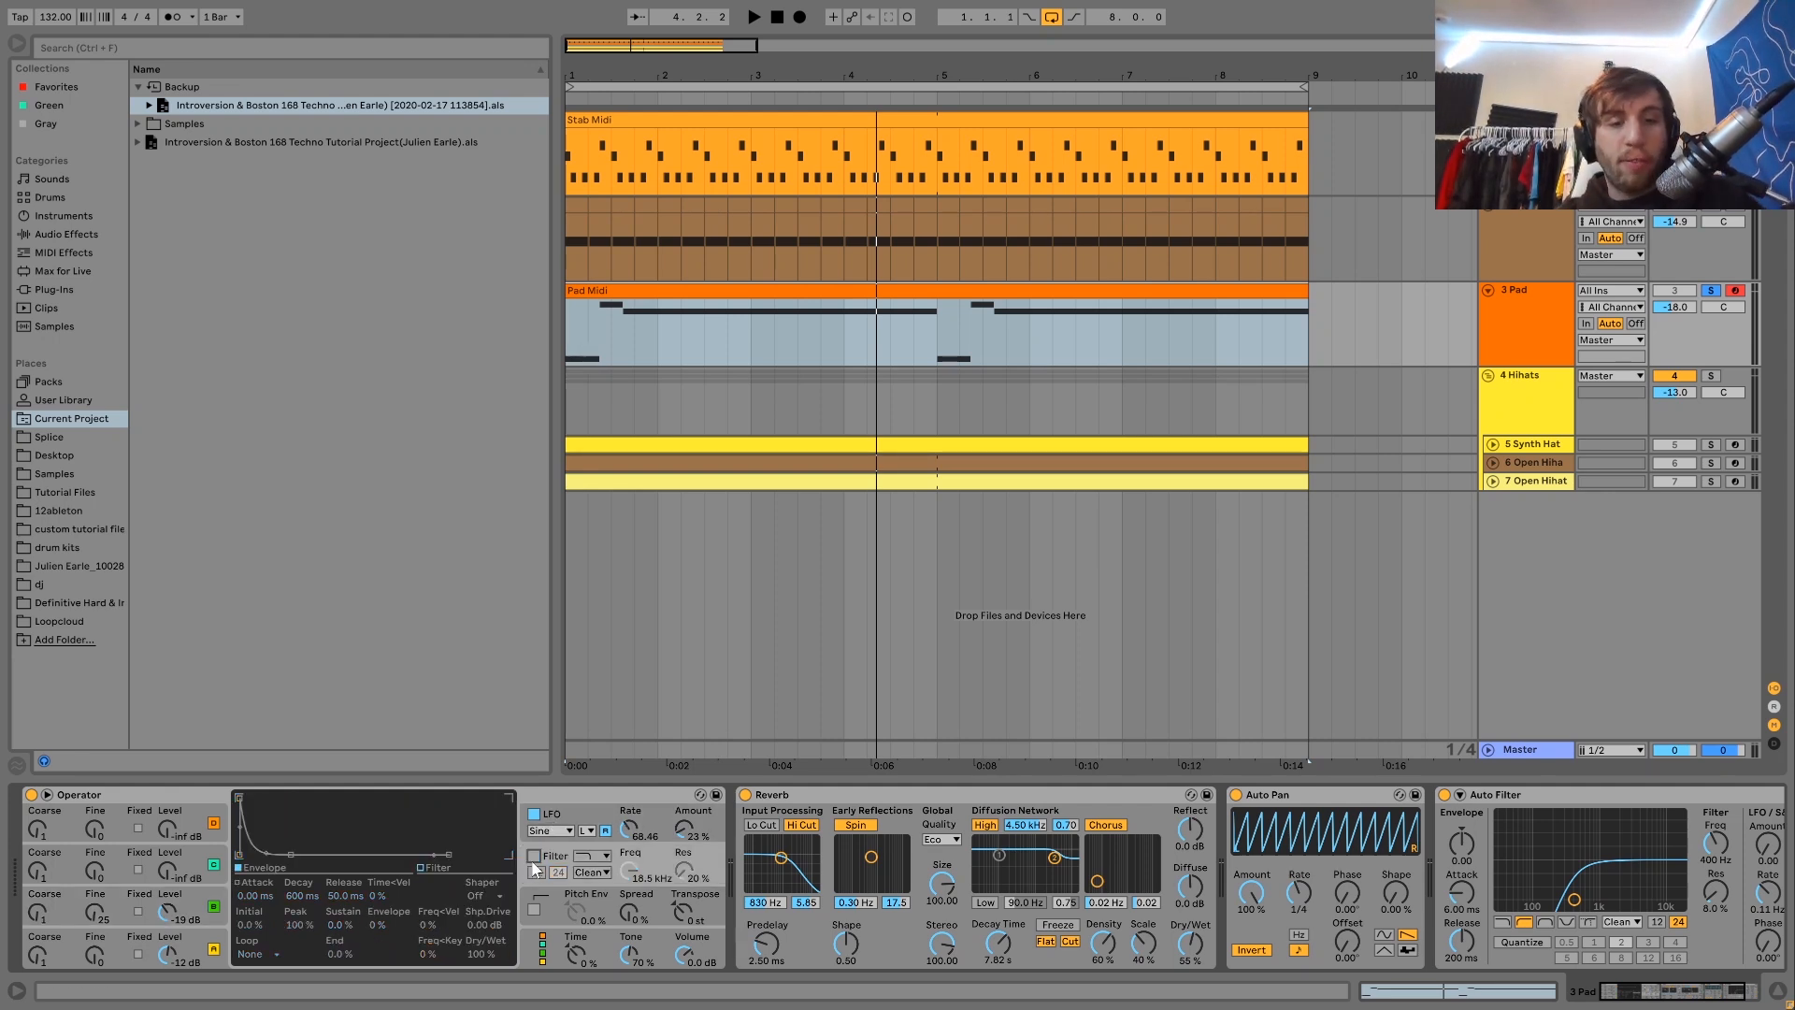
left_click(558, 809)
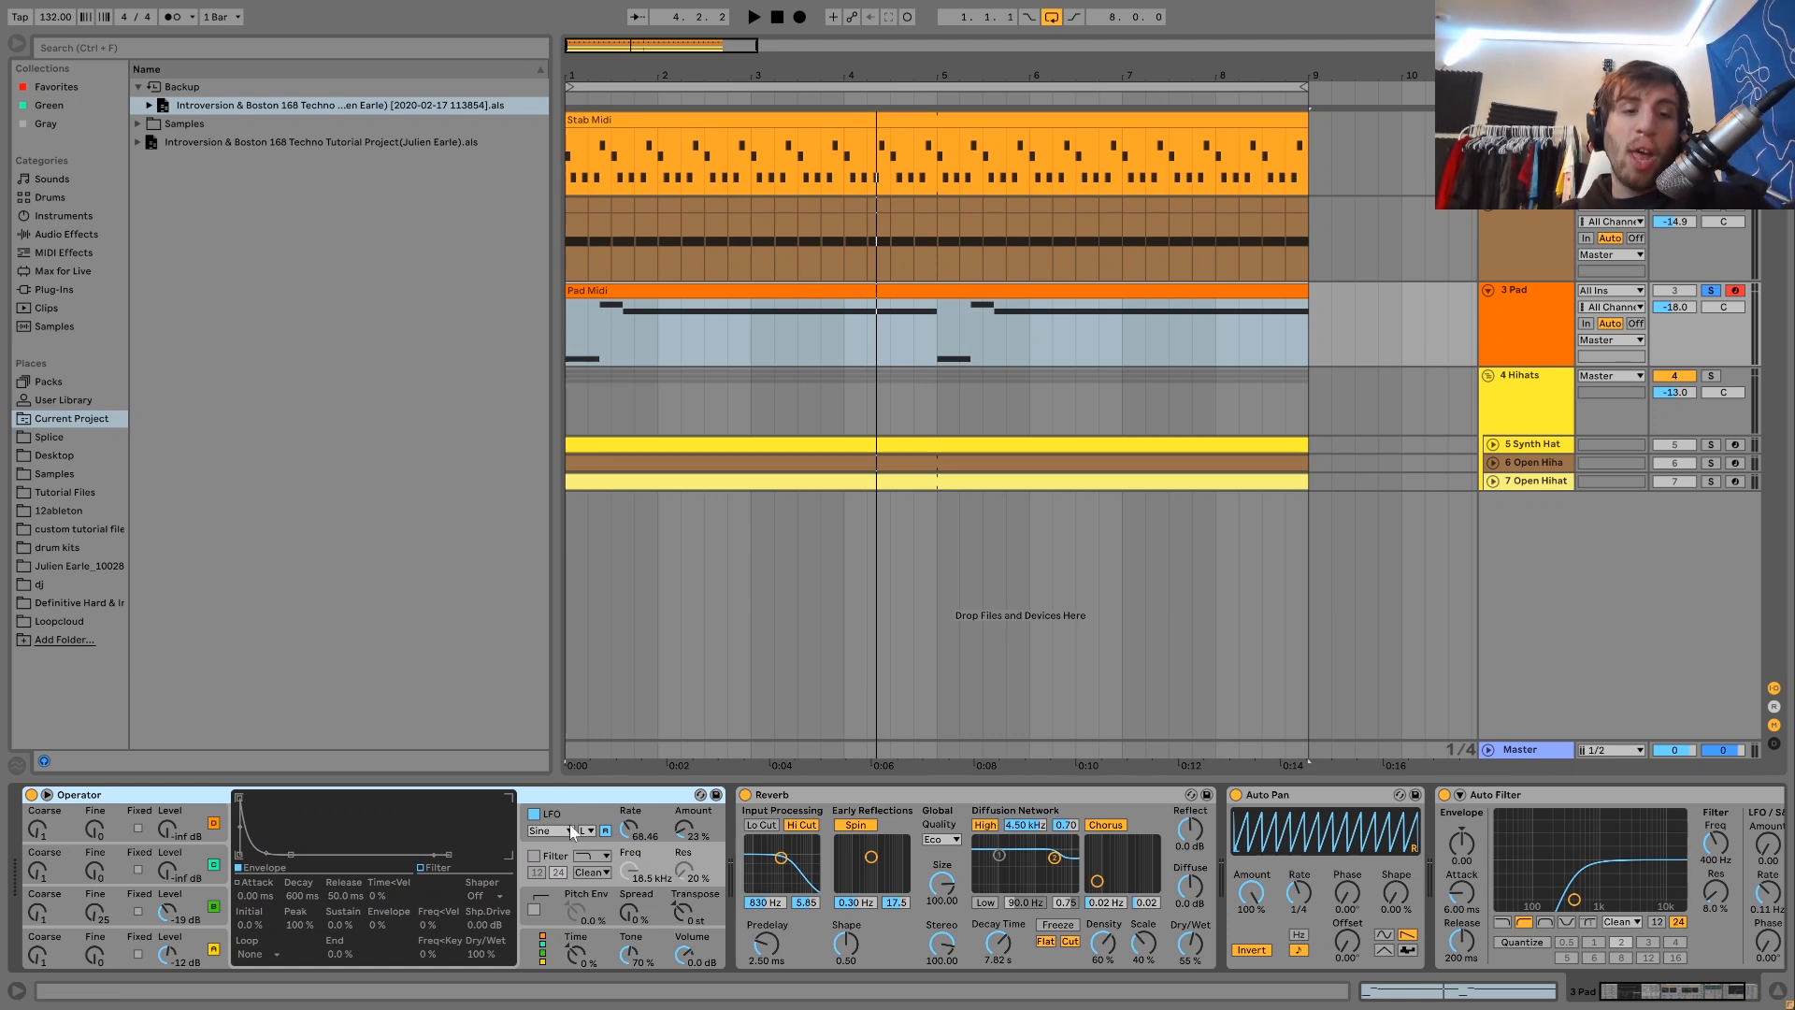
left_click(572, 811)
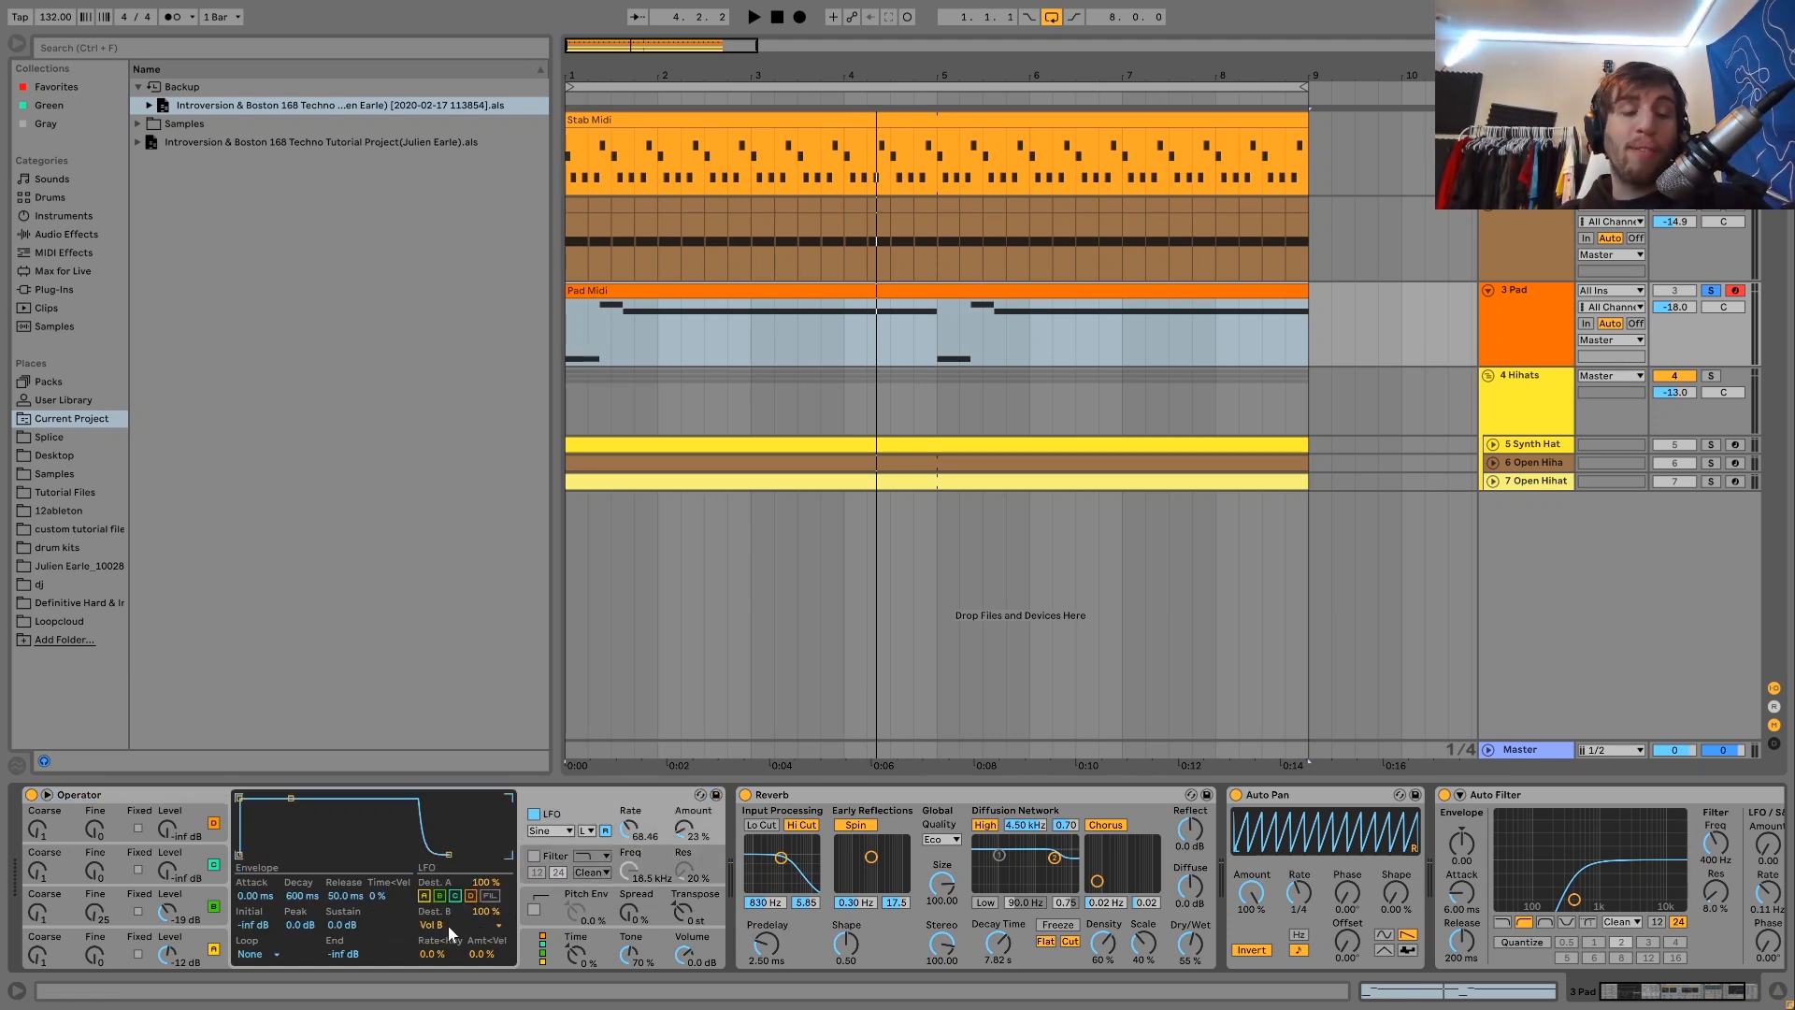
Step: Audition the soloed pad with its LFO modulation, and examine the Reverb, Auto Pan and Auto Filter after Operator
key("space")
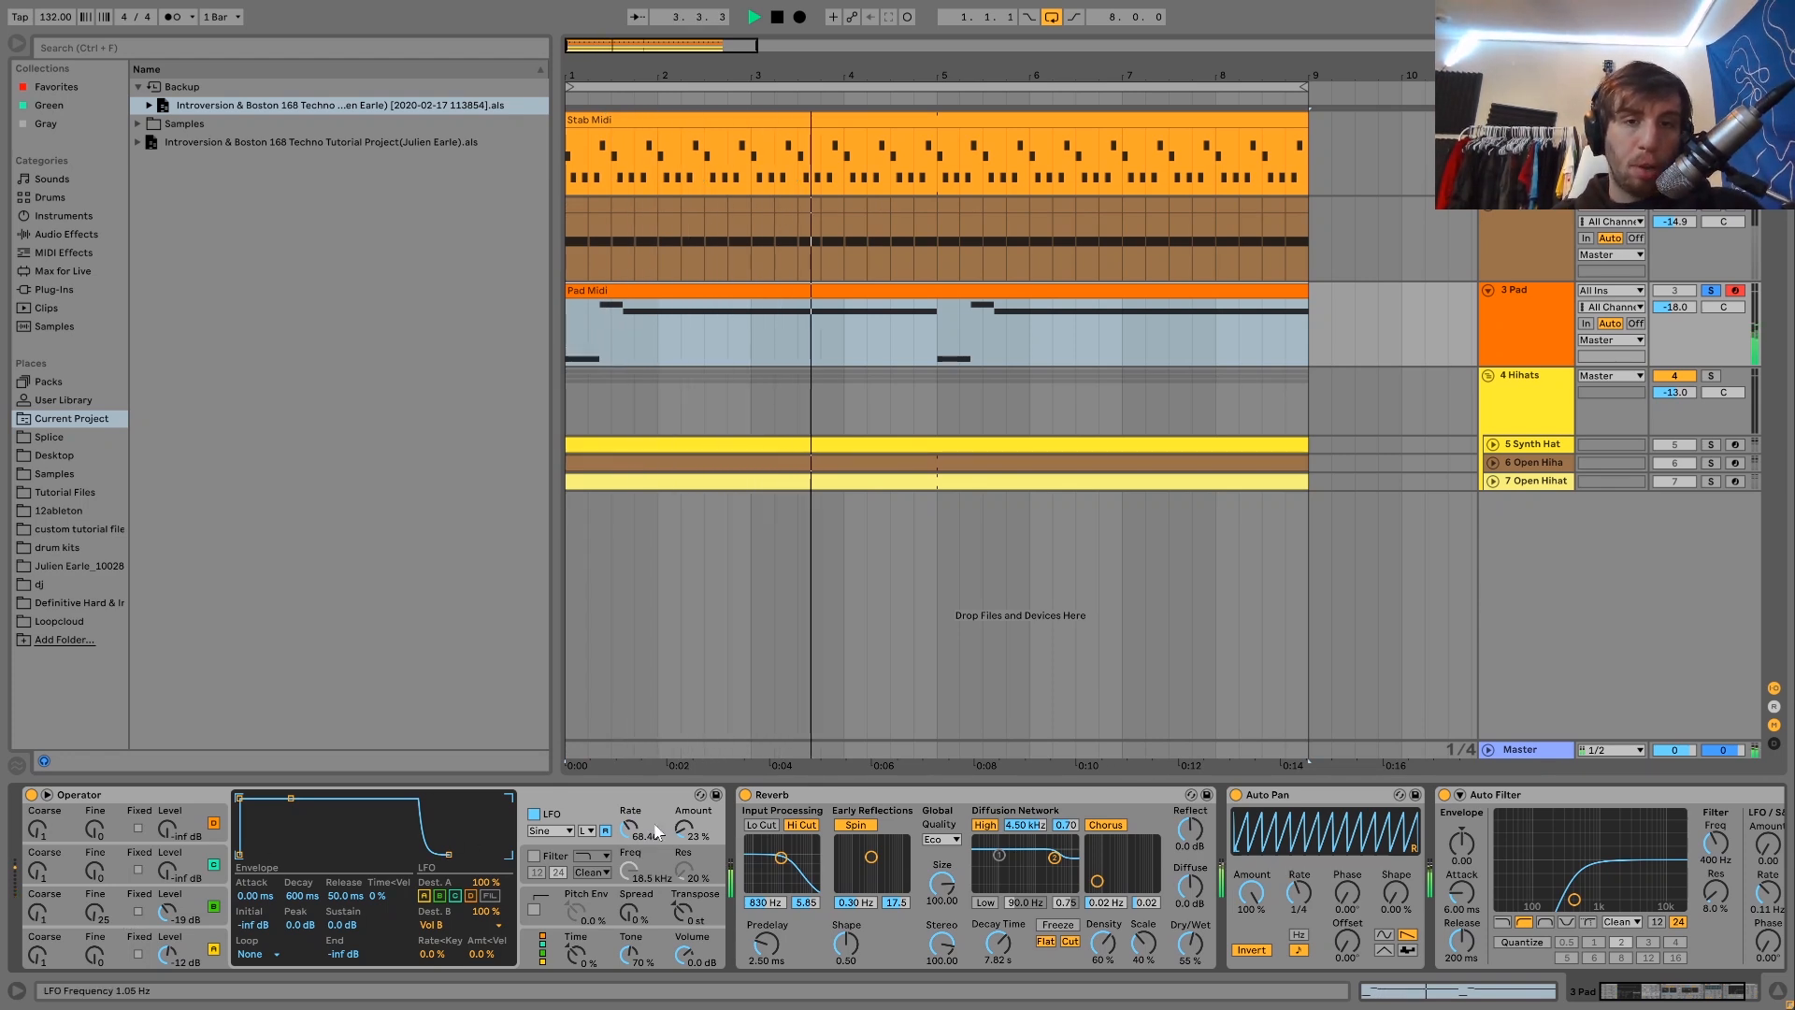
key("space")
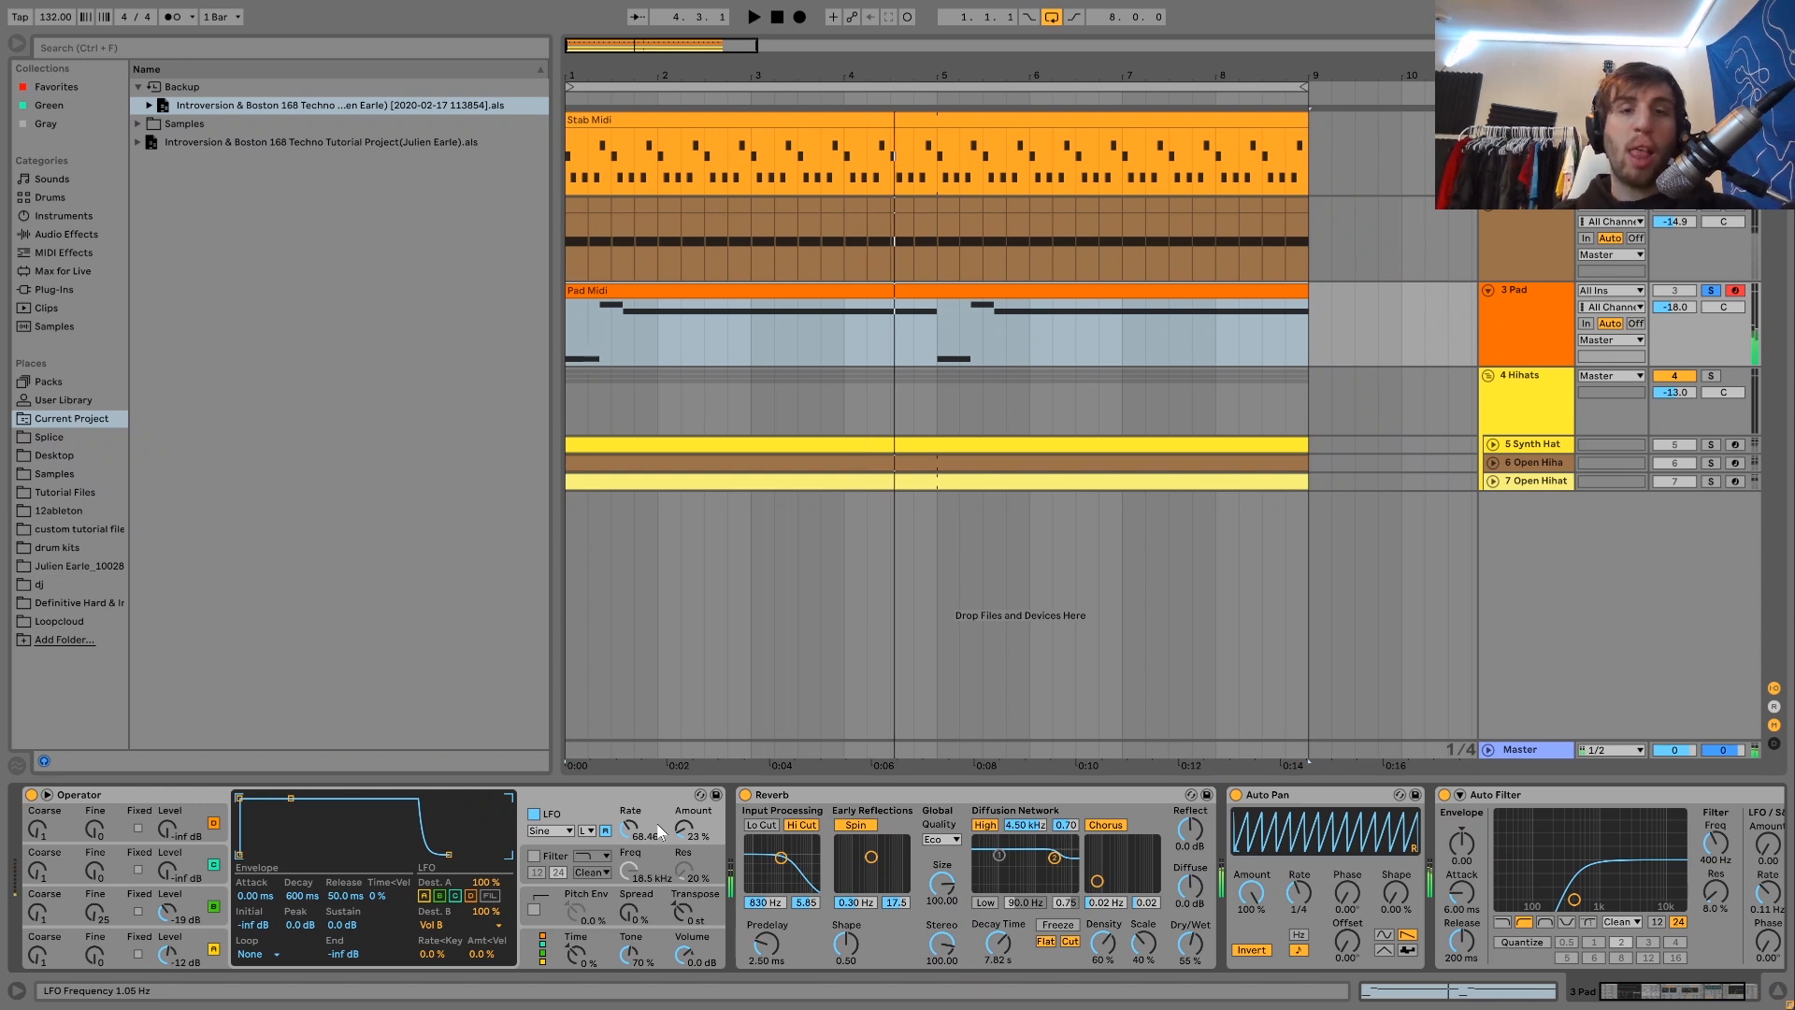
key("space")
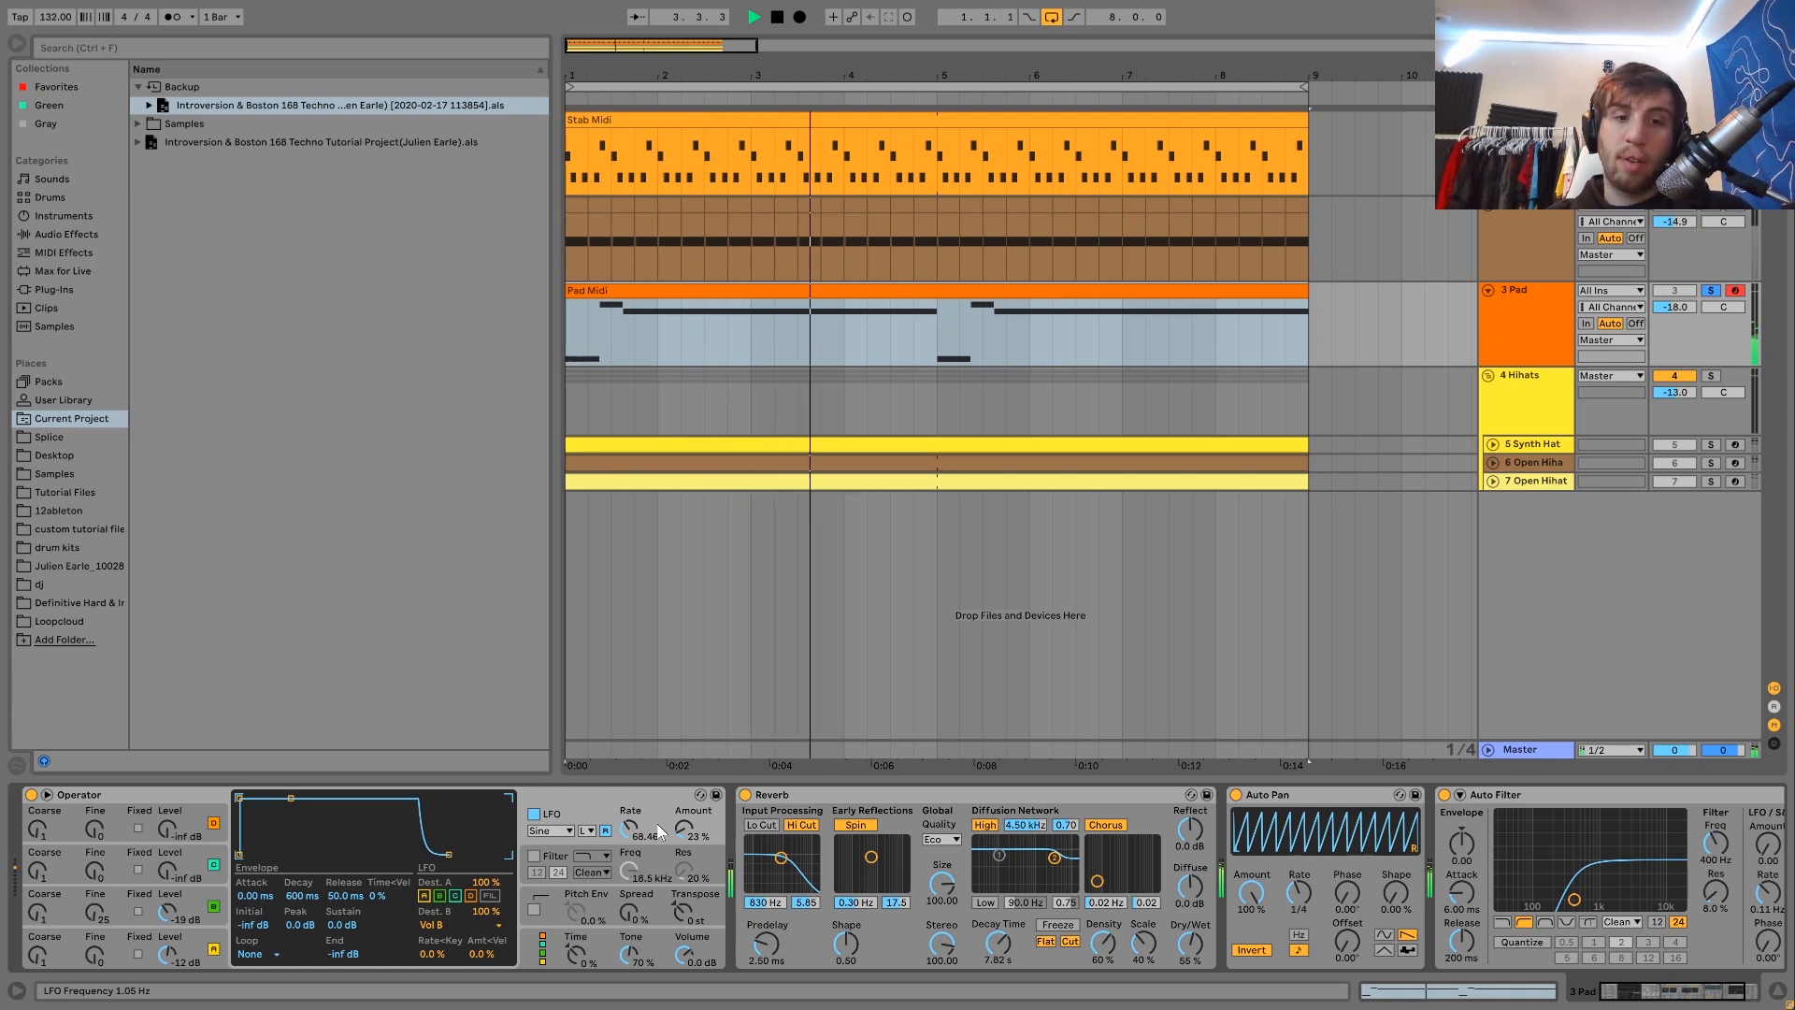
key("space")
scroll(656, 823, "right", 3)
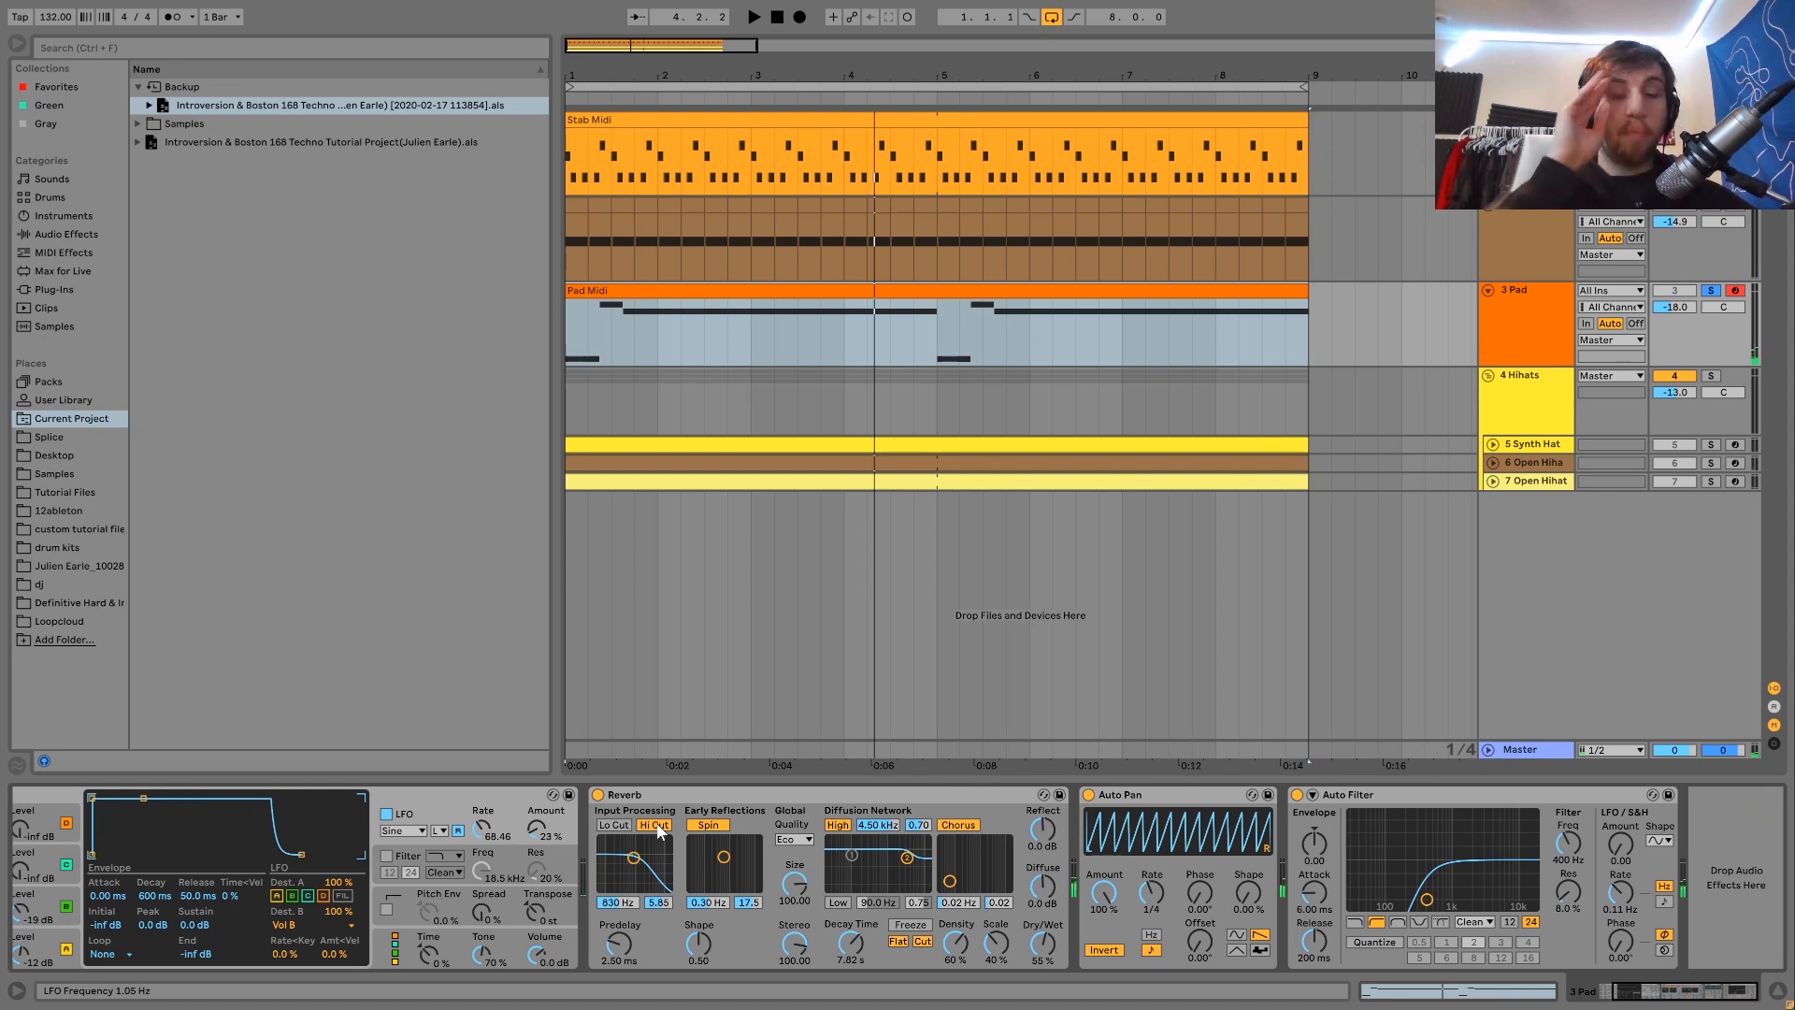
key("space")
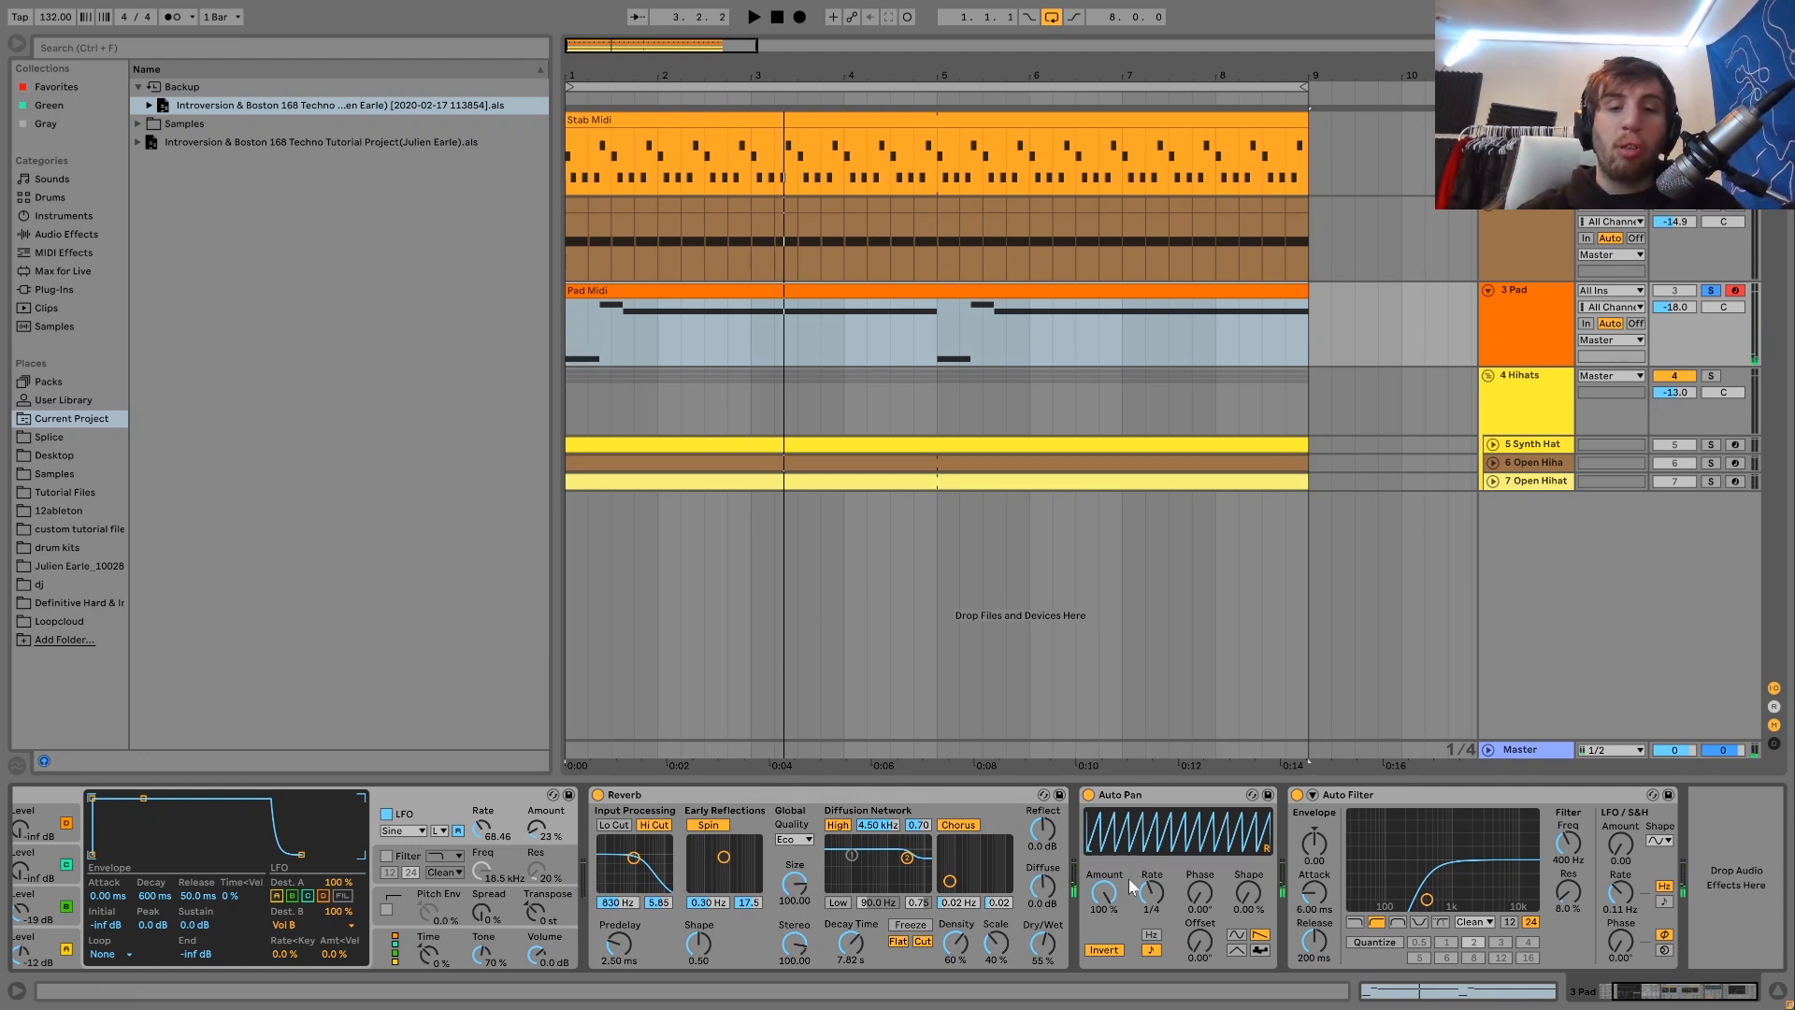
Step: Compare the kick with and without the pad by toggling the Pad track's solo, including a pass of the full mix
key("space")
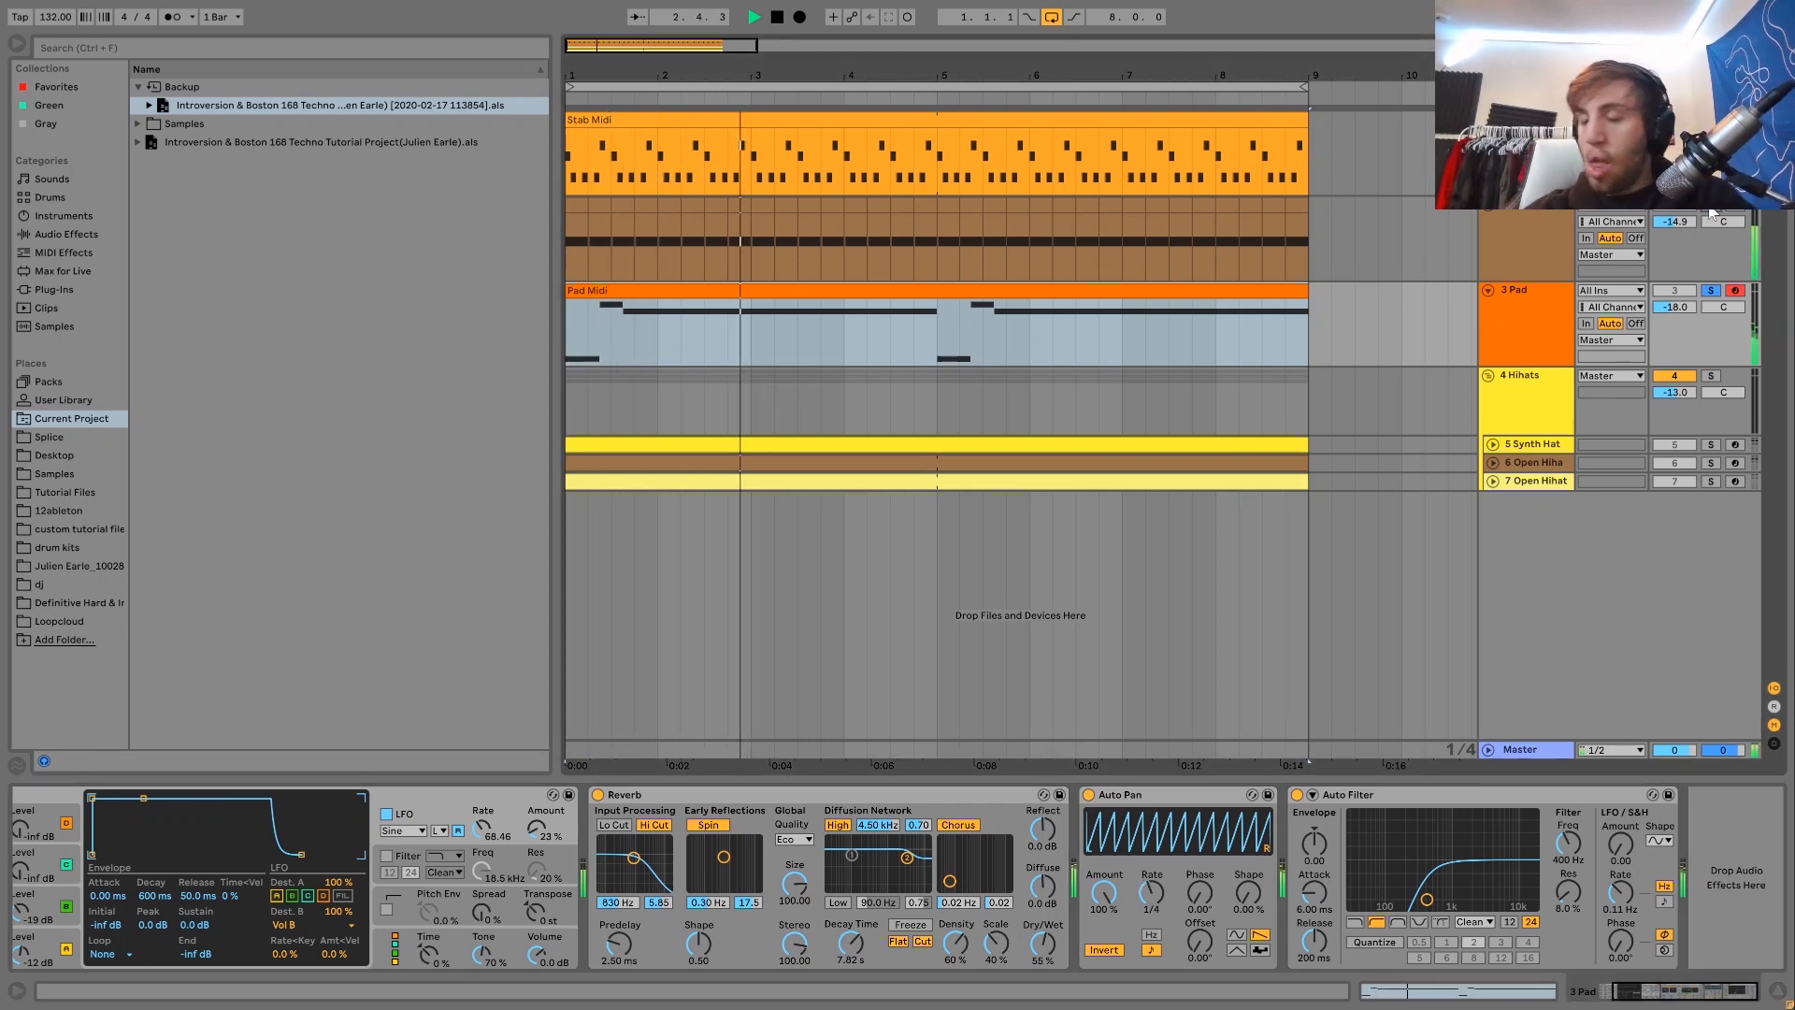
left_click(1711, 291)
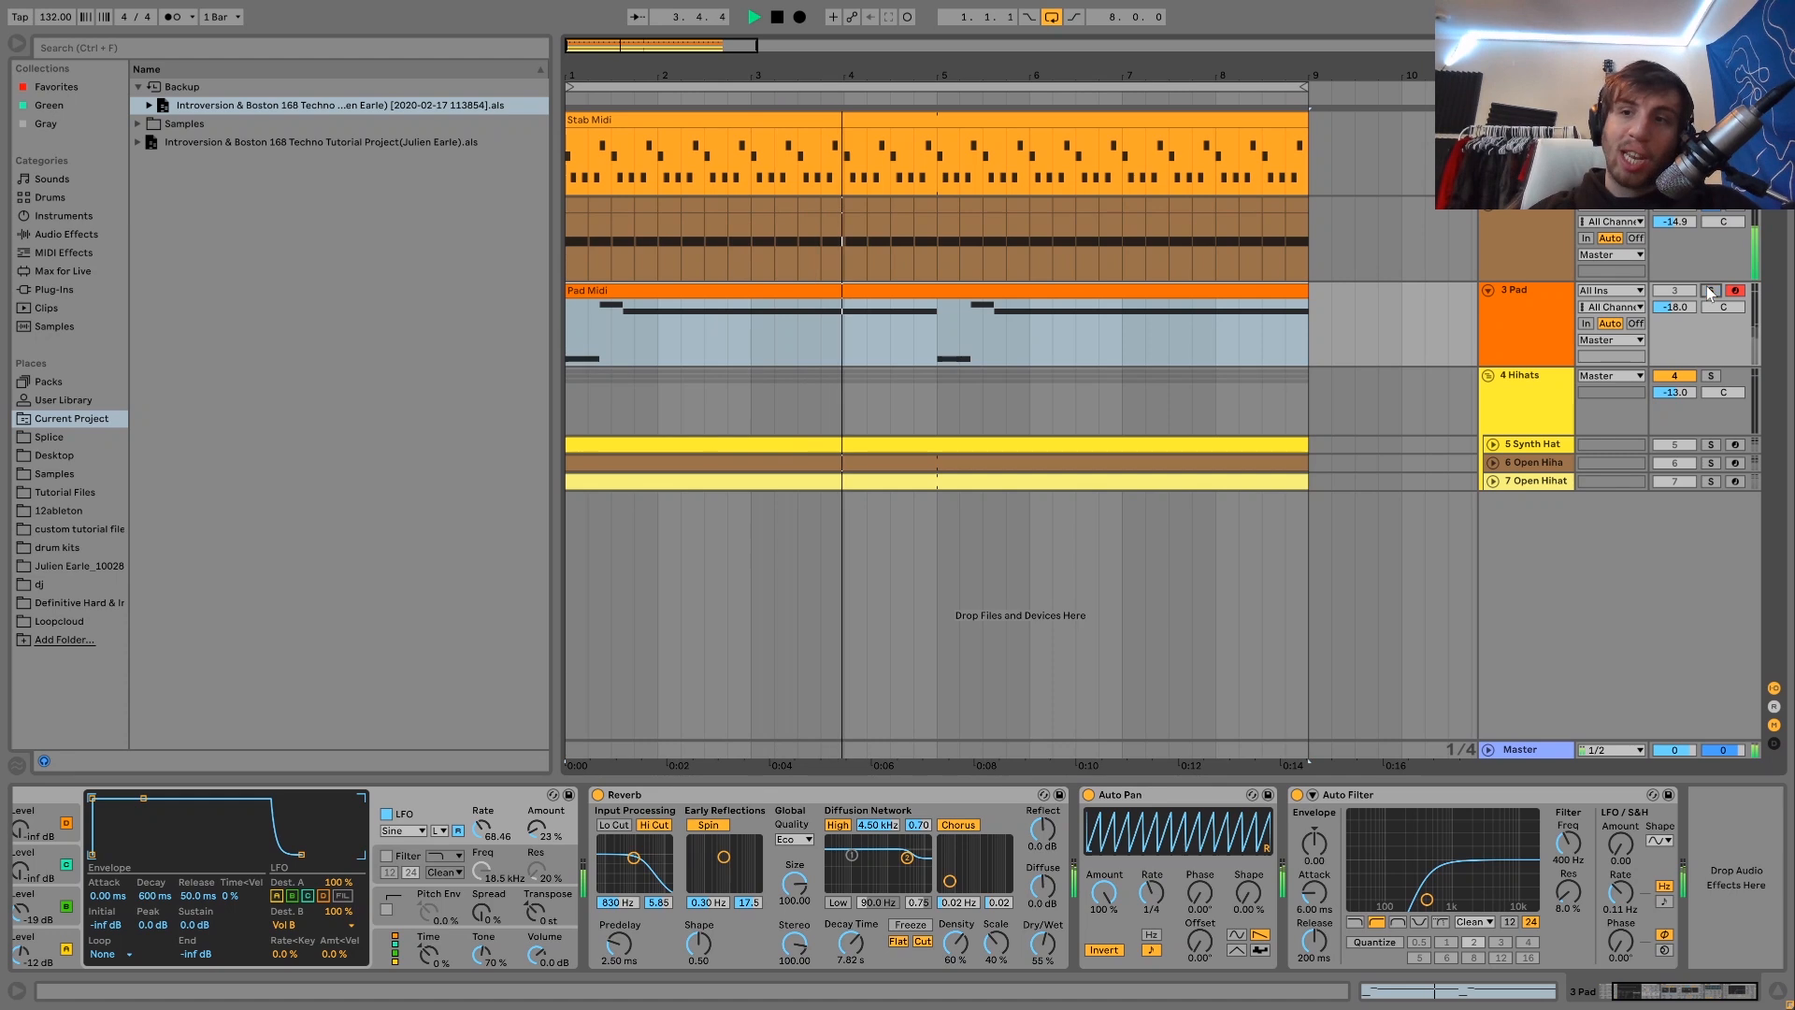
left_click(1710, 291)
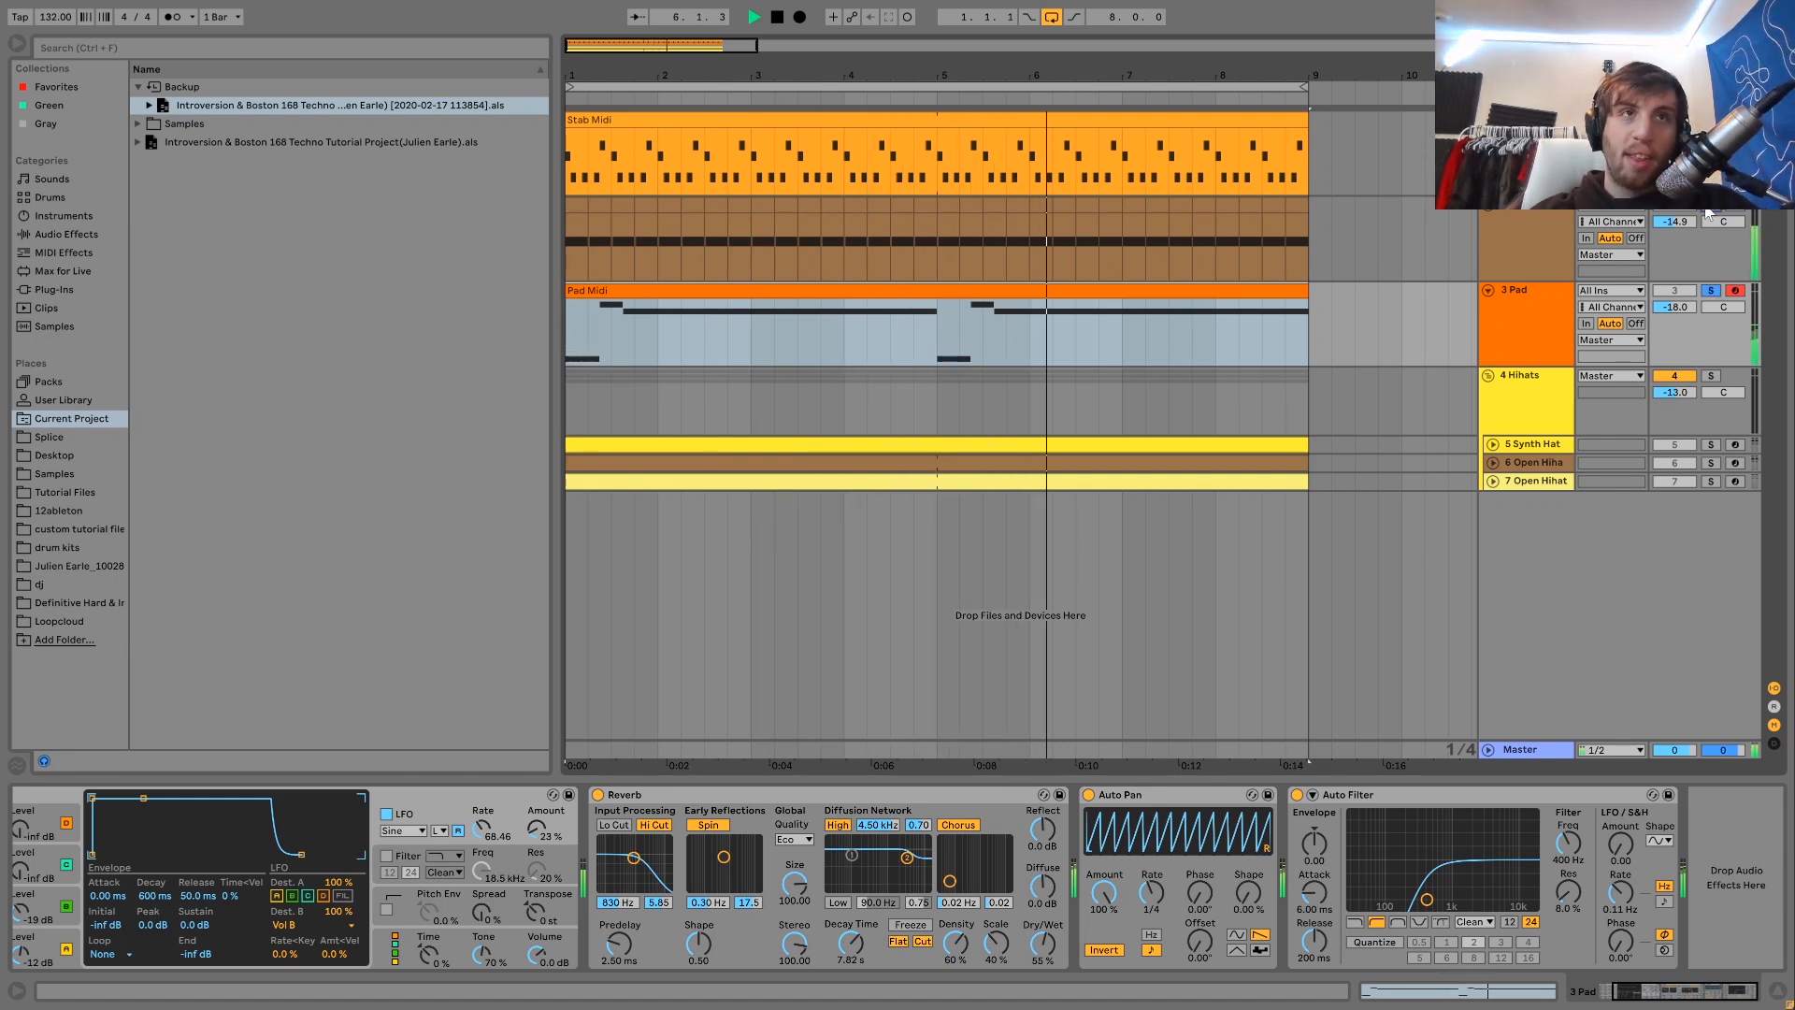
left_click(1711, 290)
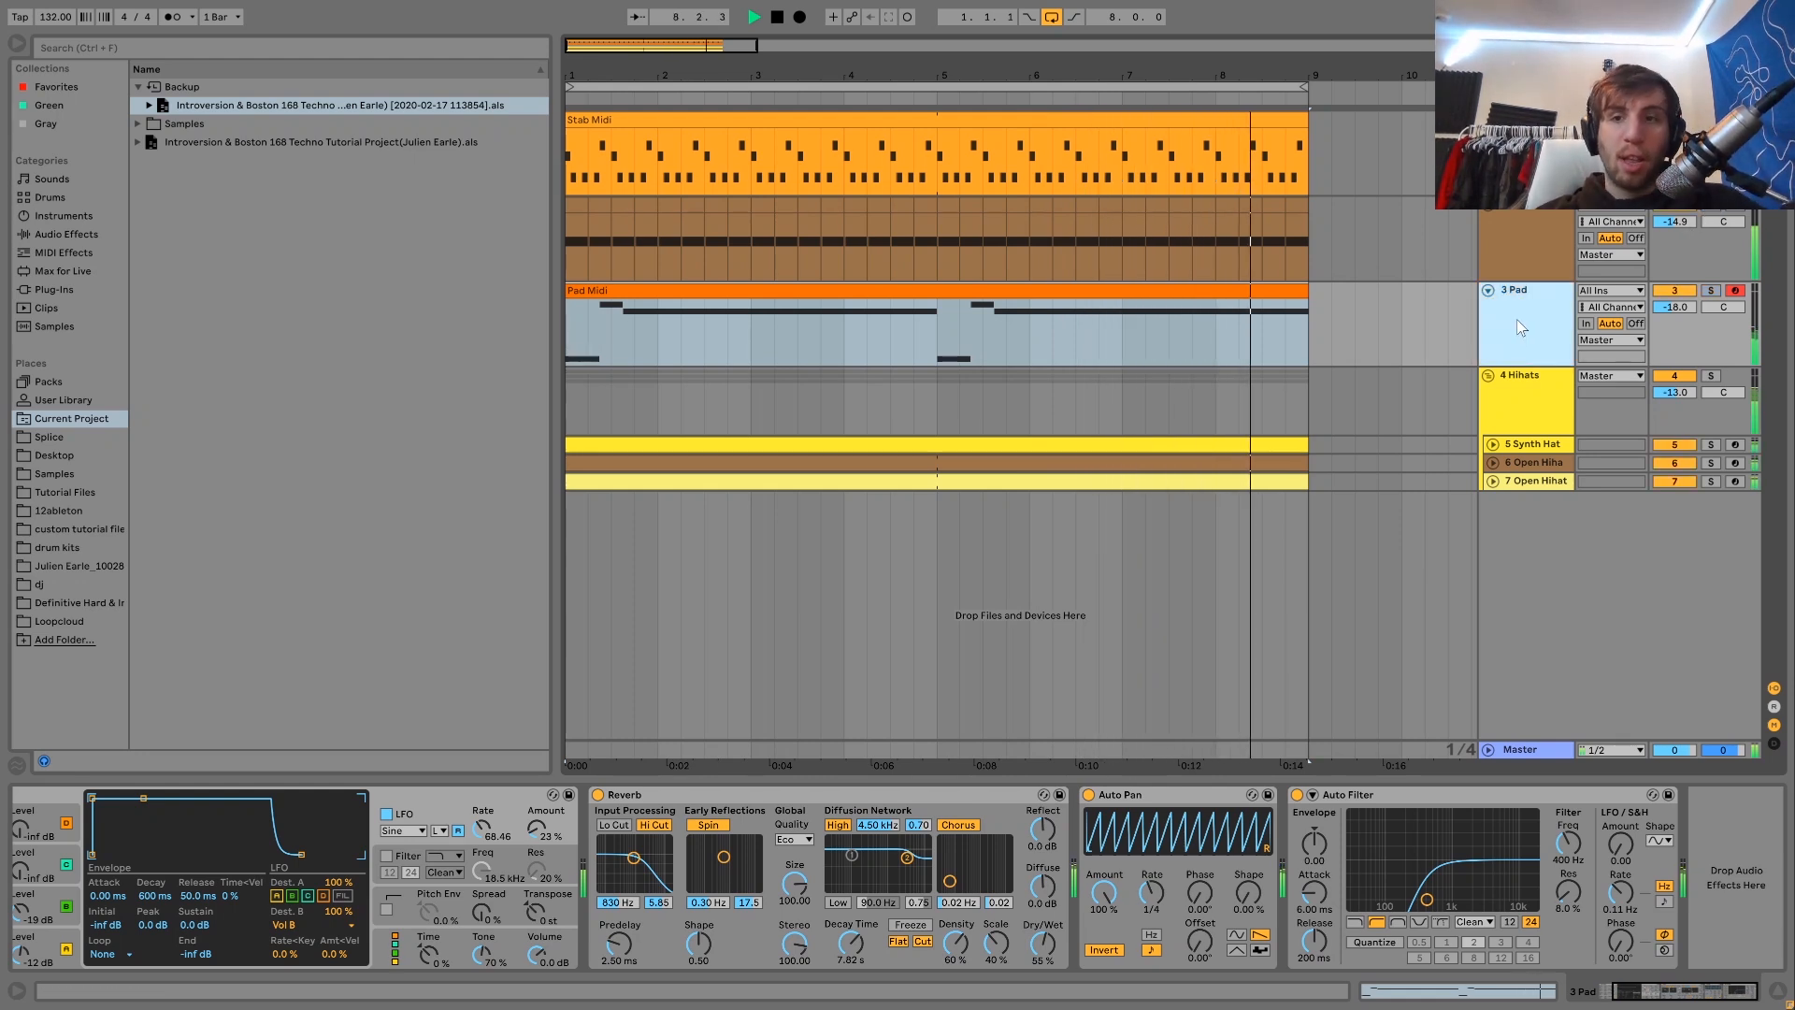
left_click(1711, 291)
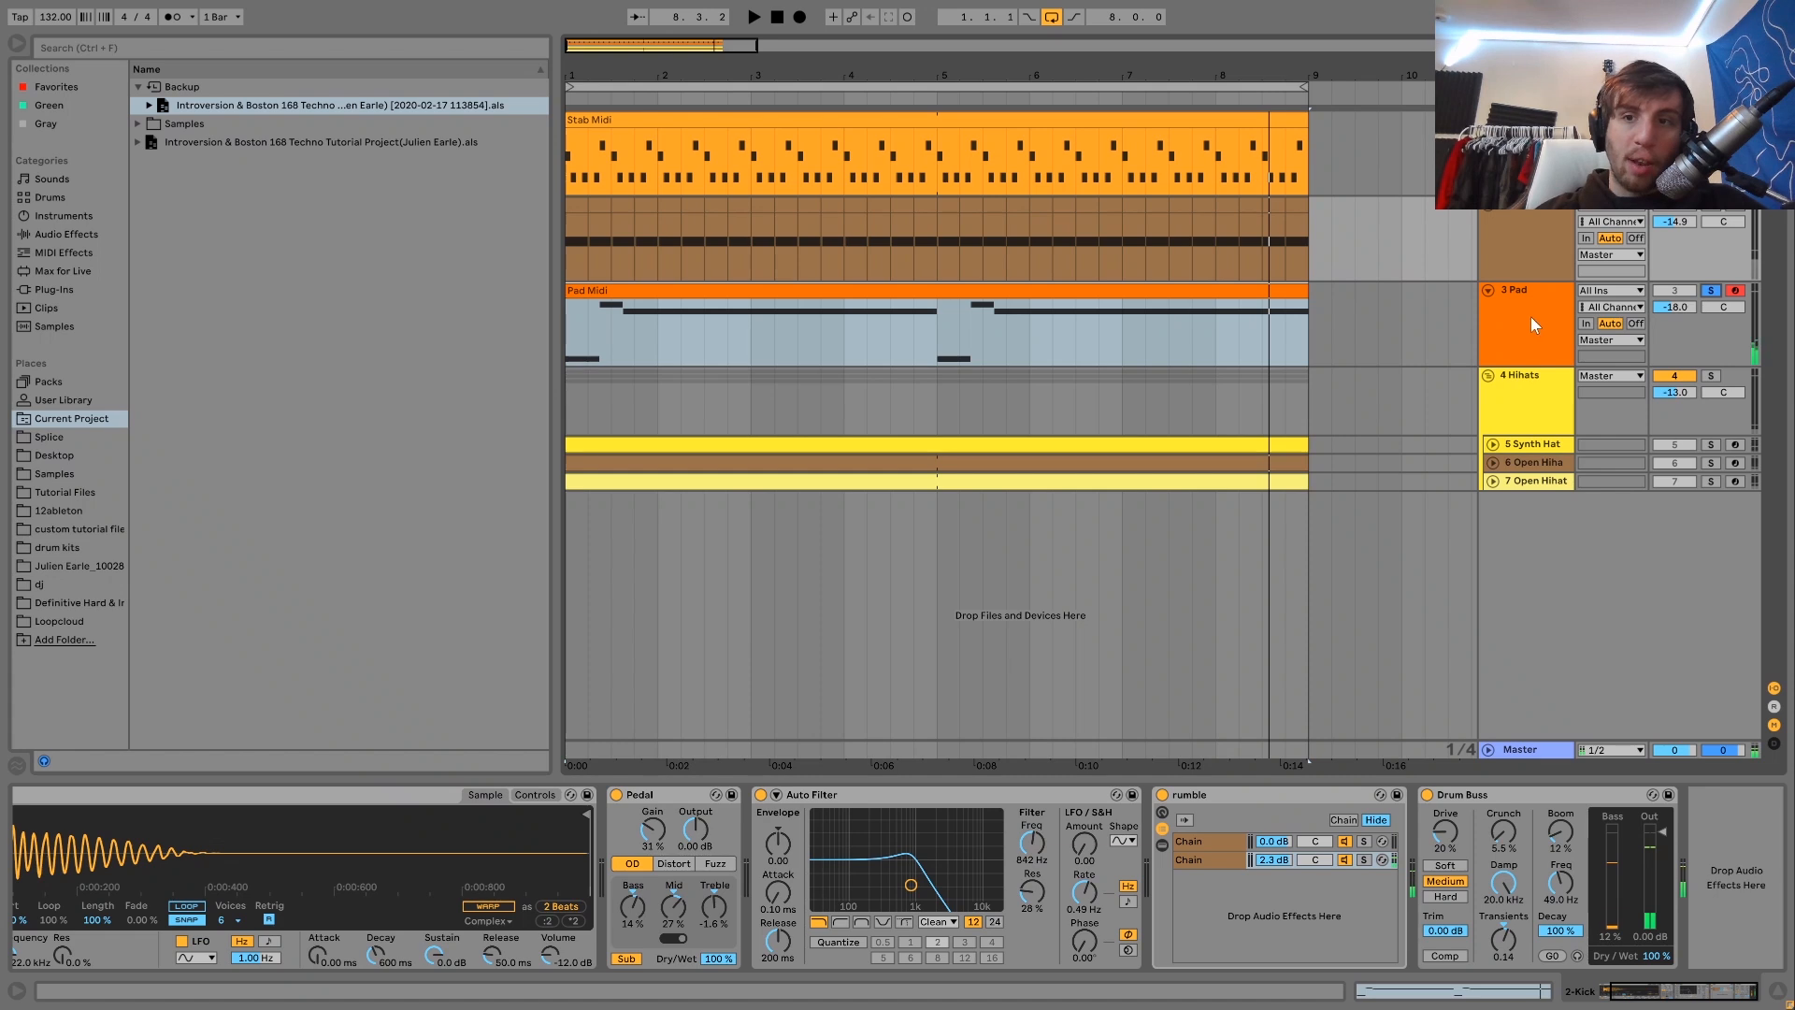
Step: View the Pad track's devices and the Hihats group's Saturator, and unfold the Synth Hat track
left_click(1531, 323)
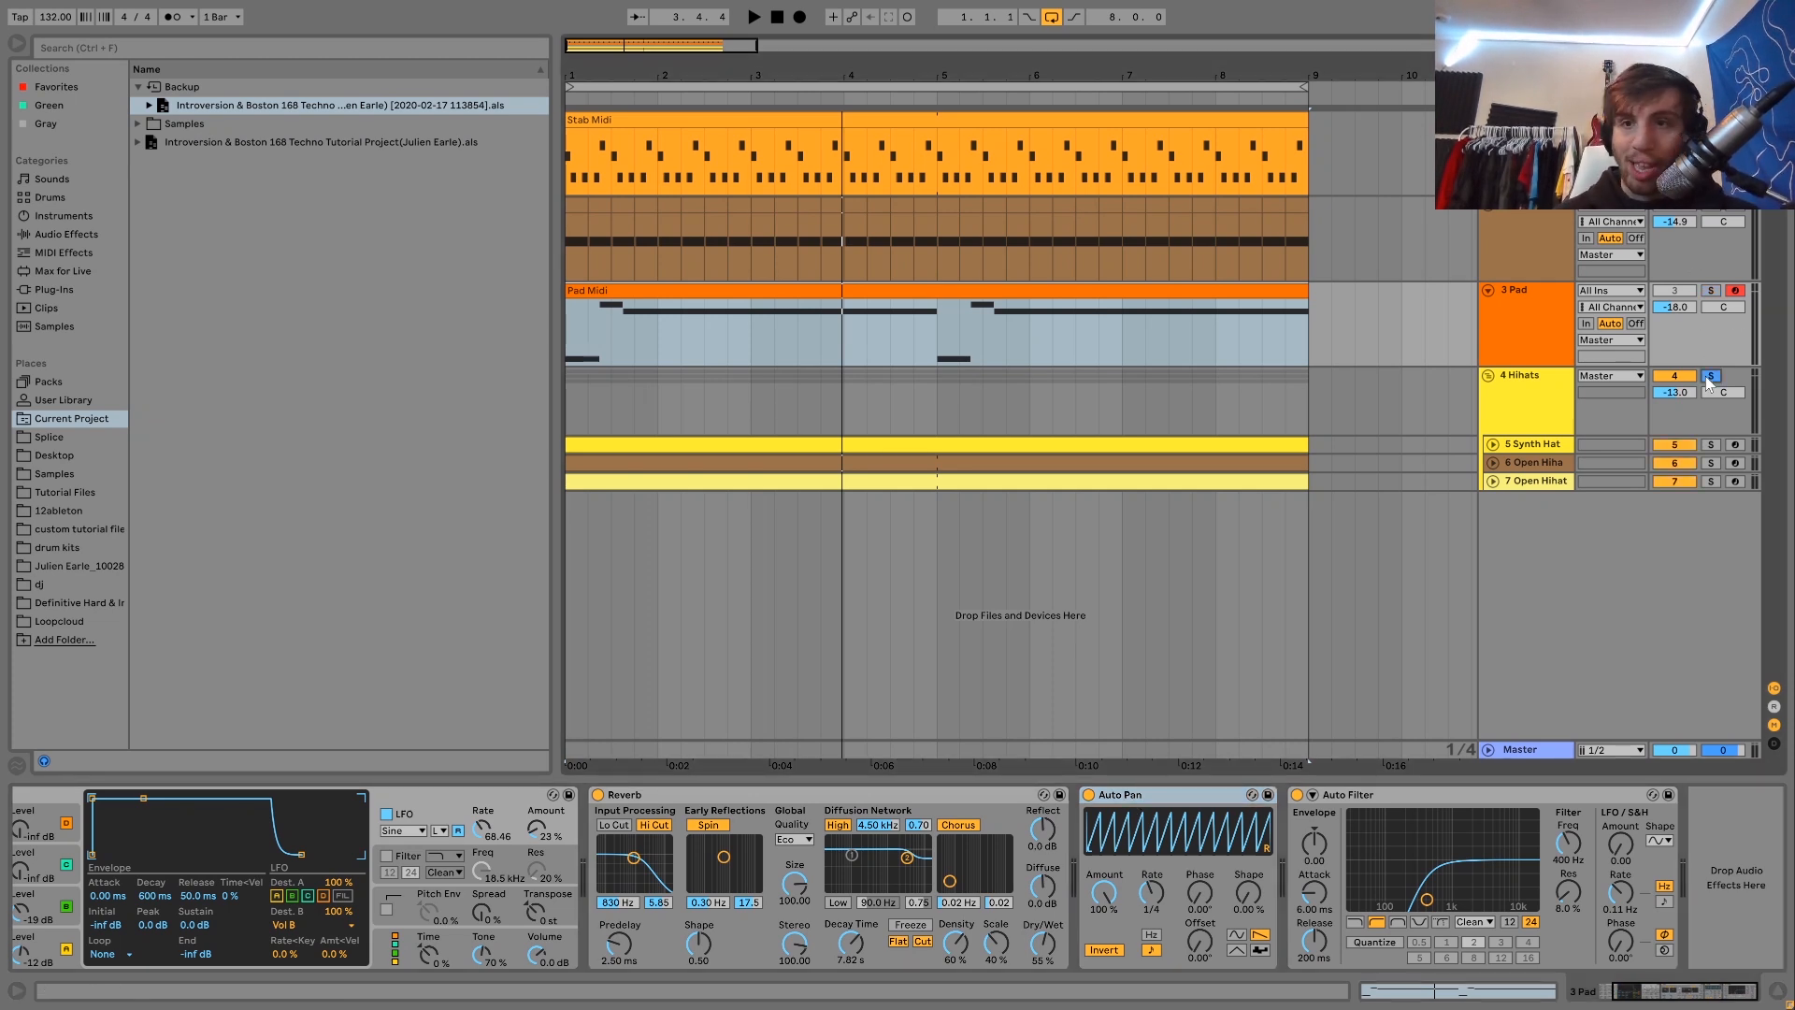
left_click(1516, 411)
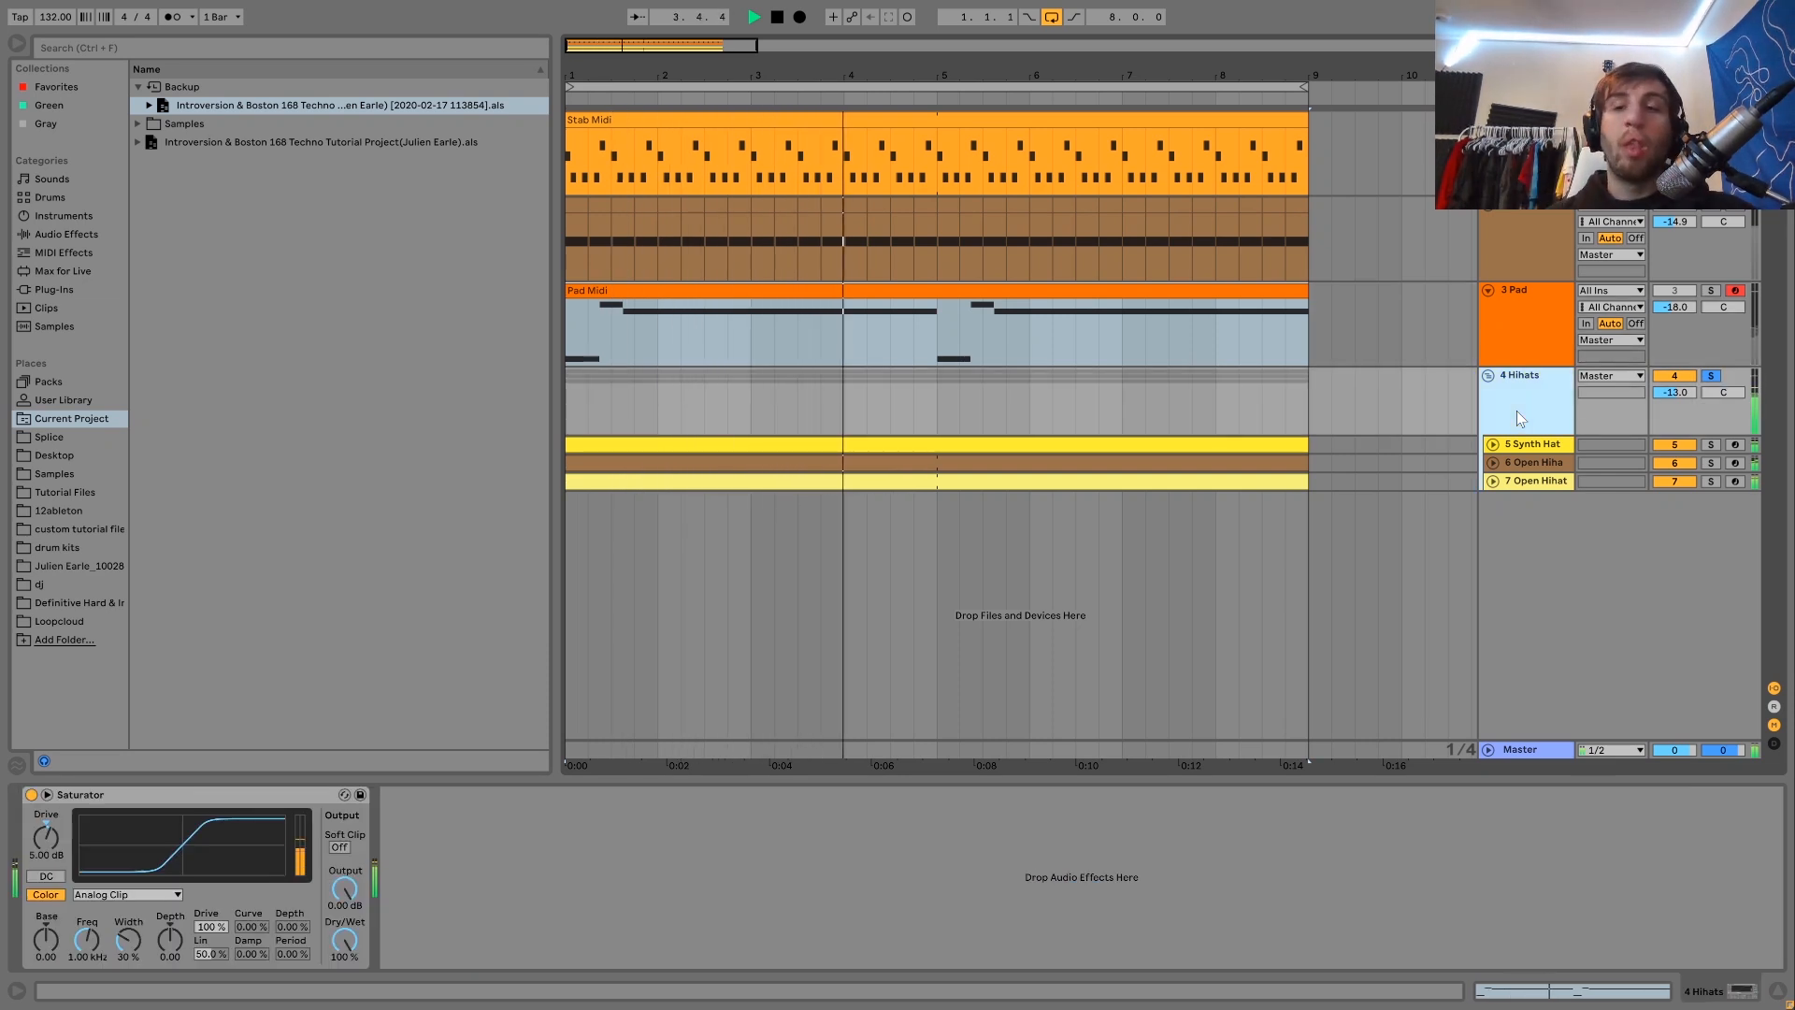
left_click(1493, 444)
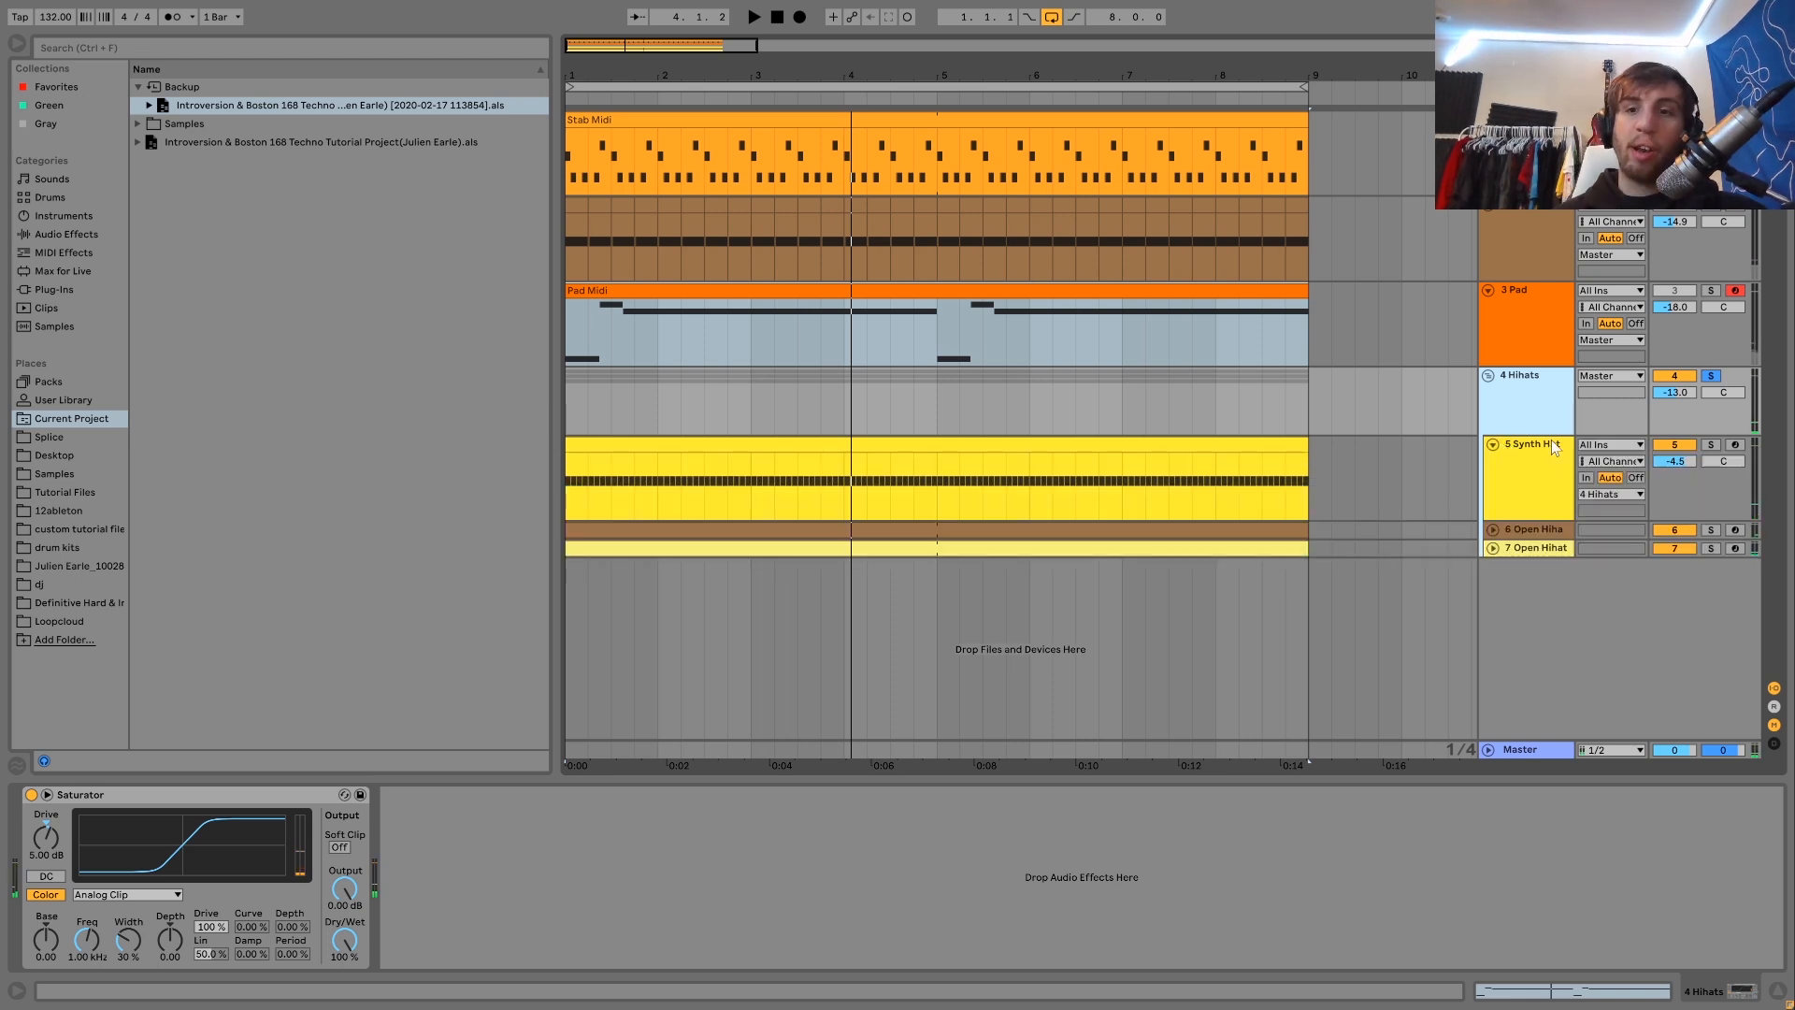
Step: Play the Hihats group's layers by soloing Synth Hat and adding the two open hihat tracks to the solo one at a time
left_click(1710, 445)
key("space")
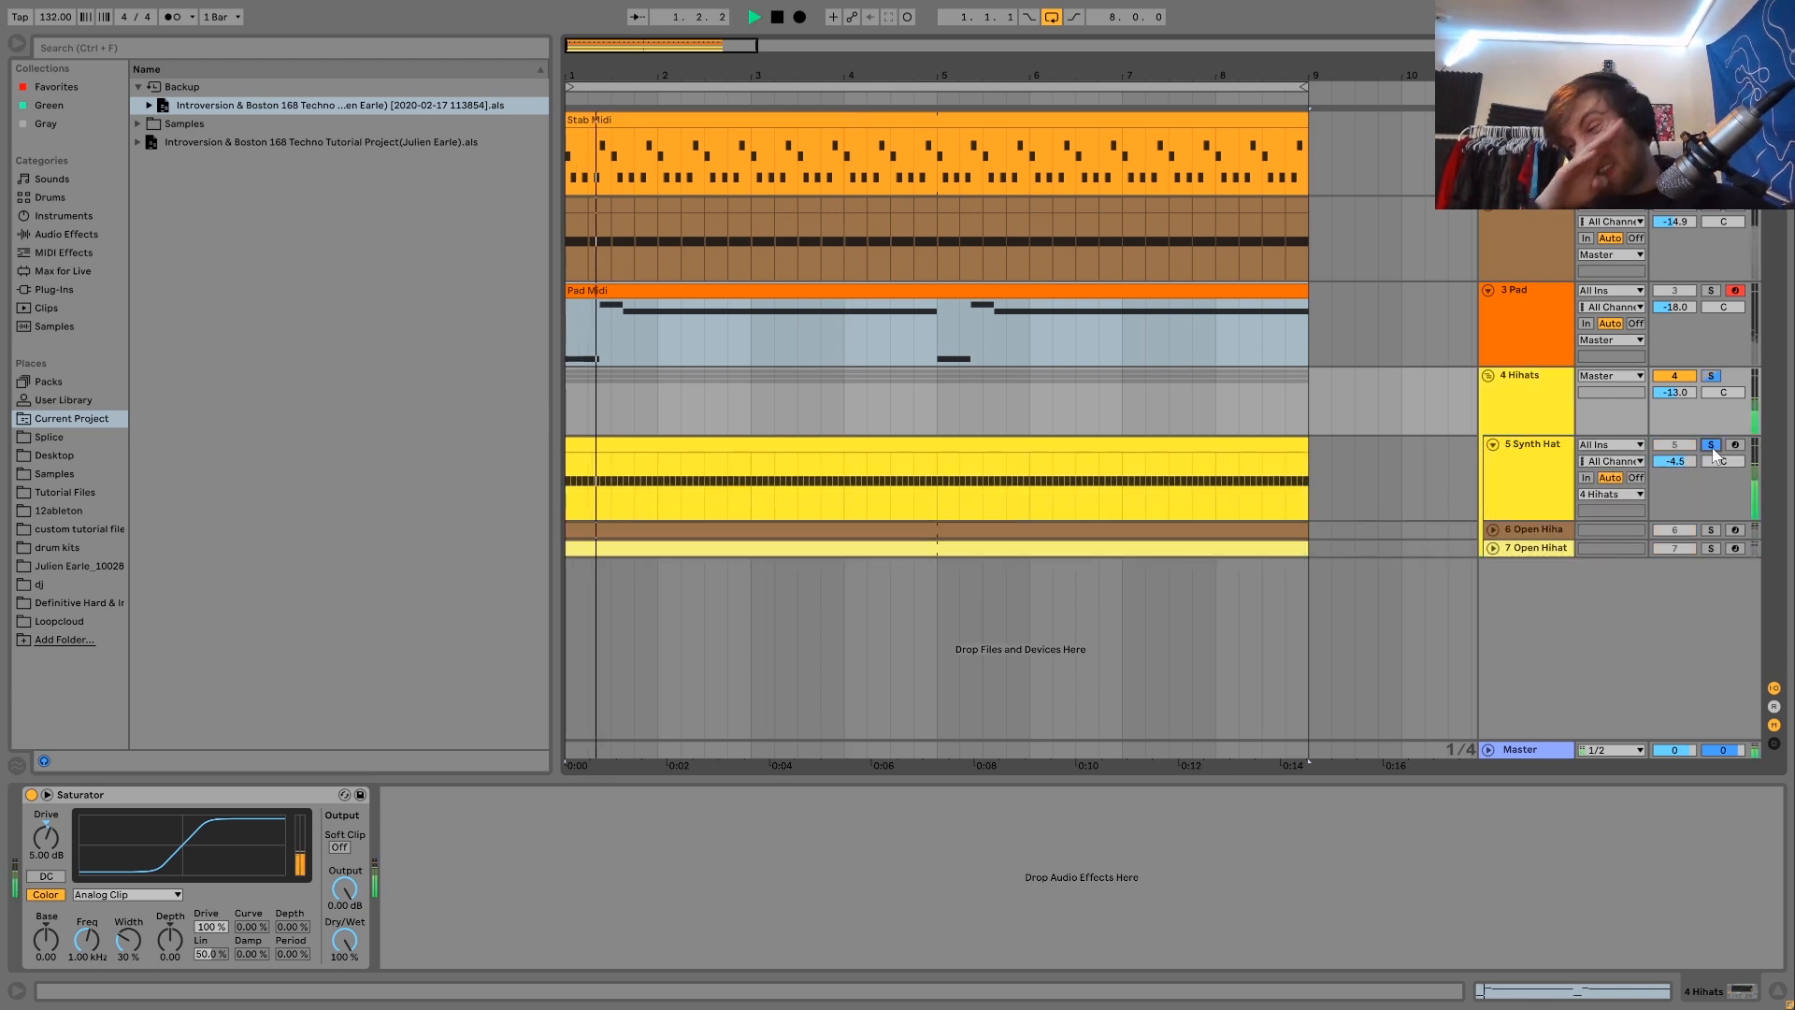
left_click(1710, 530)
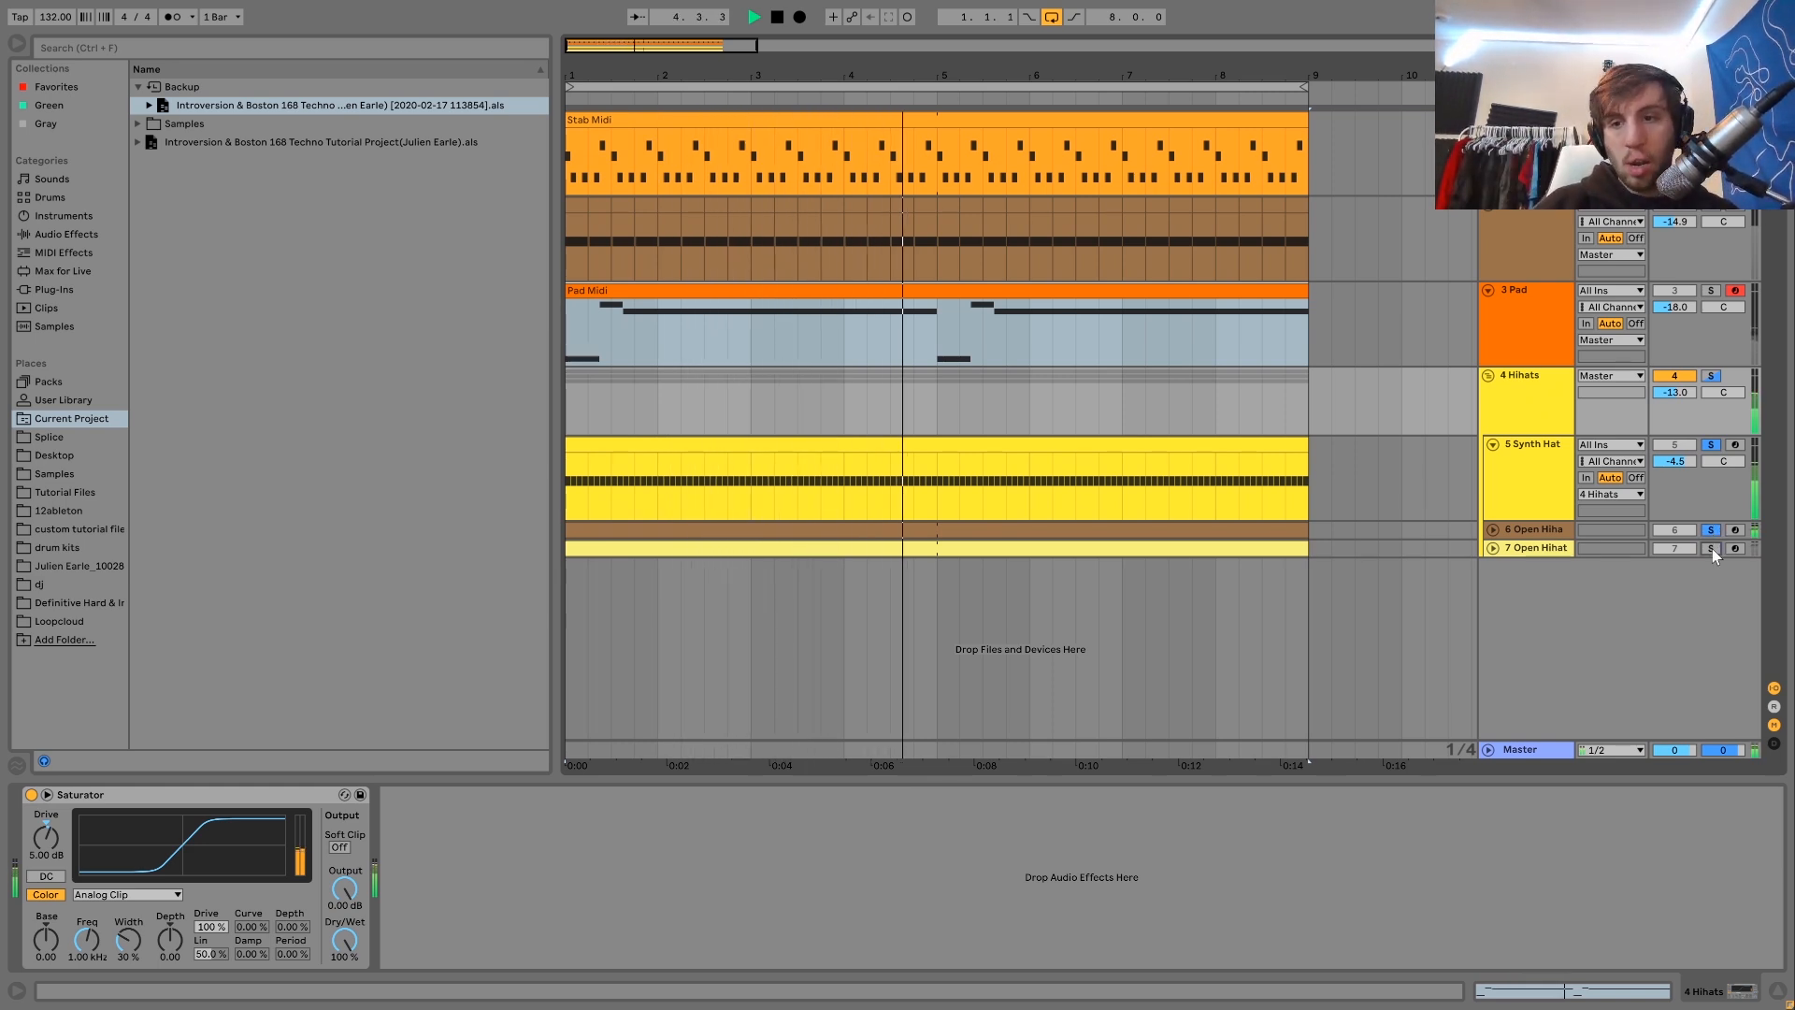
left_click(1711, 549)
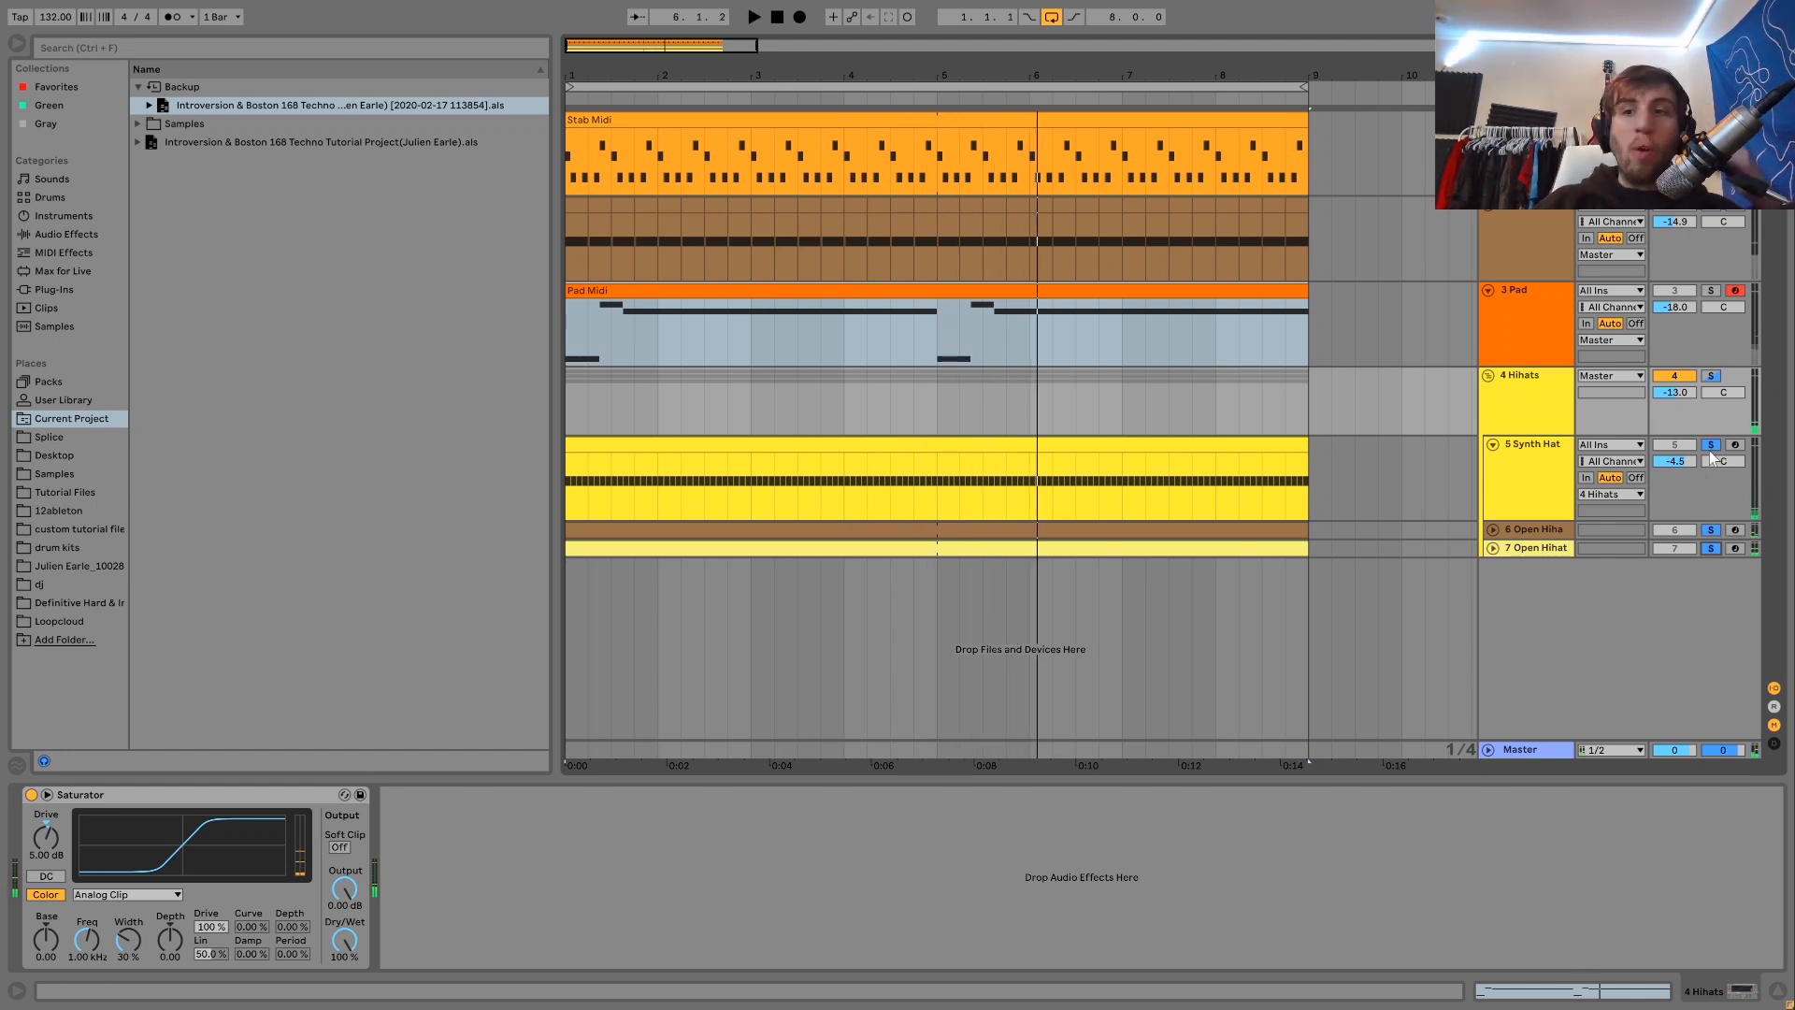
Step: Audition the soloed Synth Hat with its Operator filter on, switched off and back on
left_click(1499, 503)
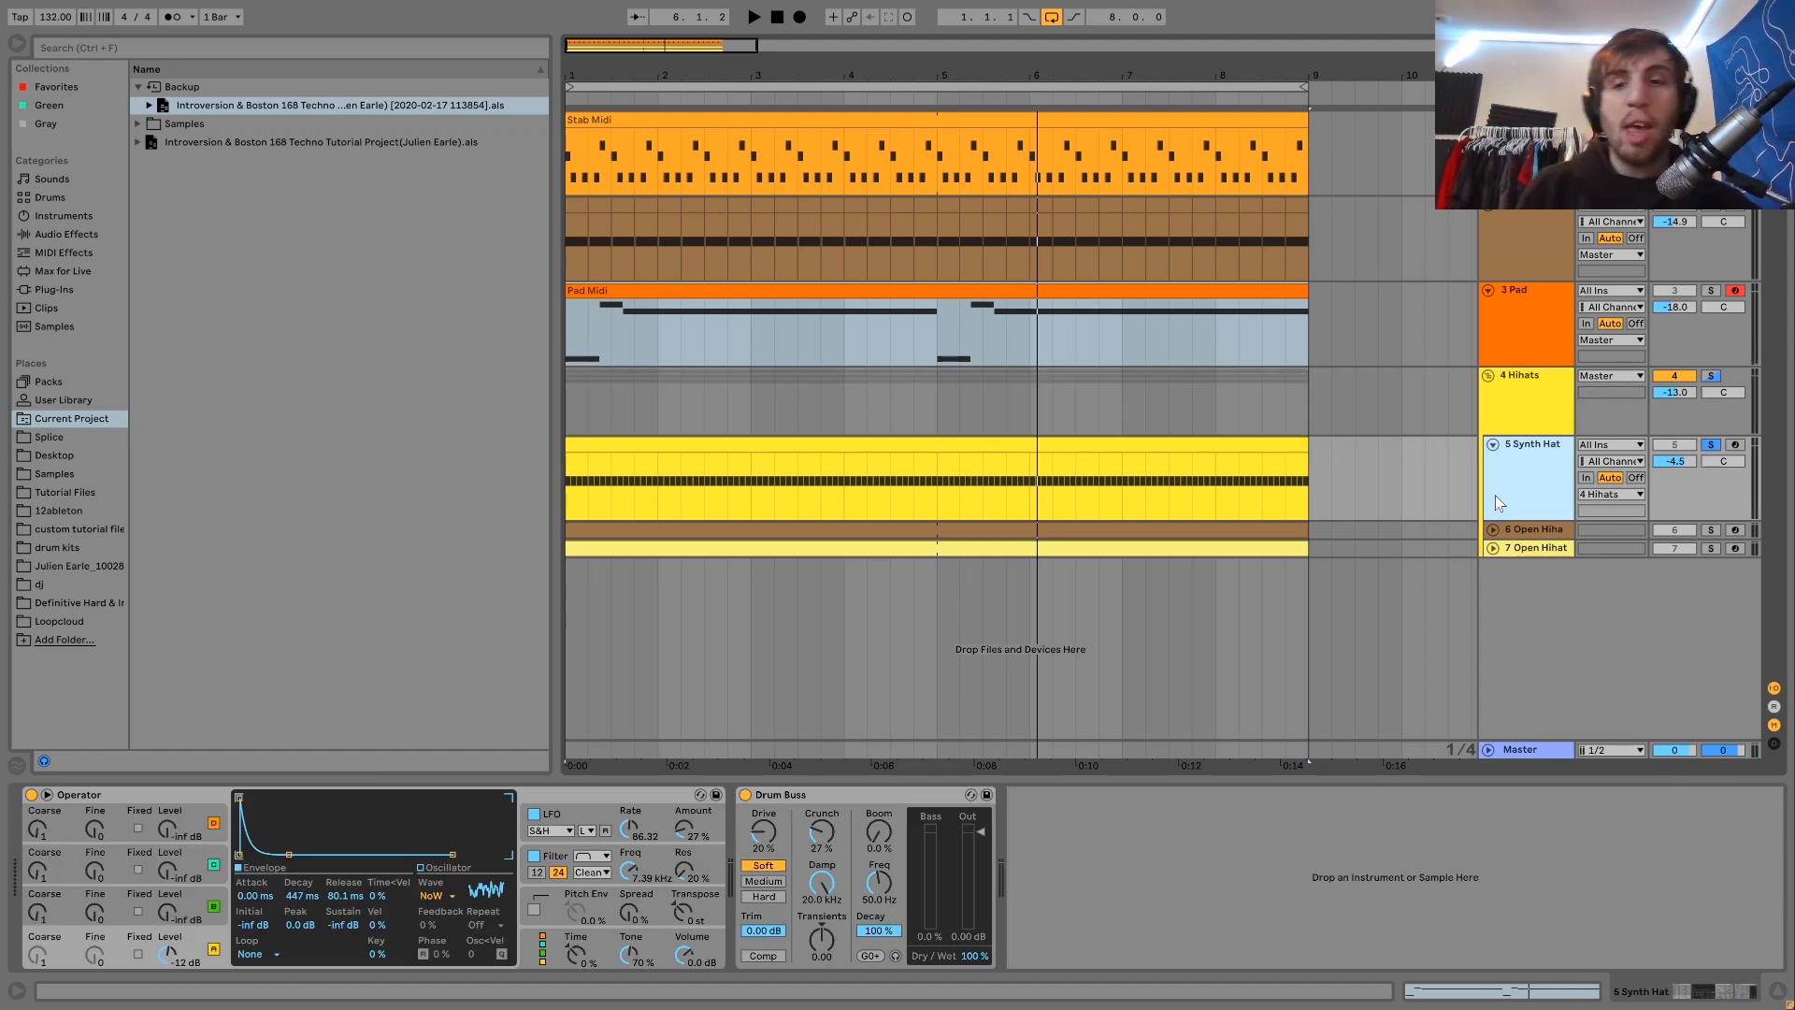
key("space")
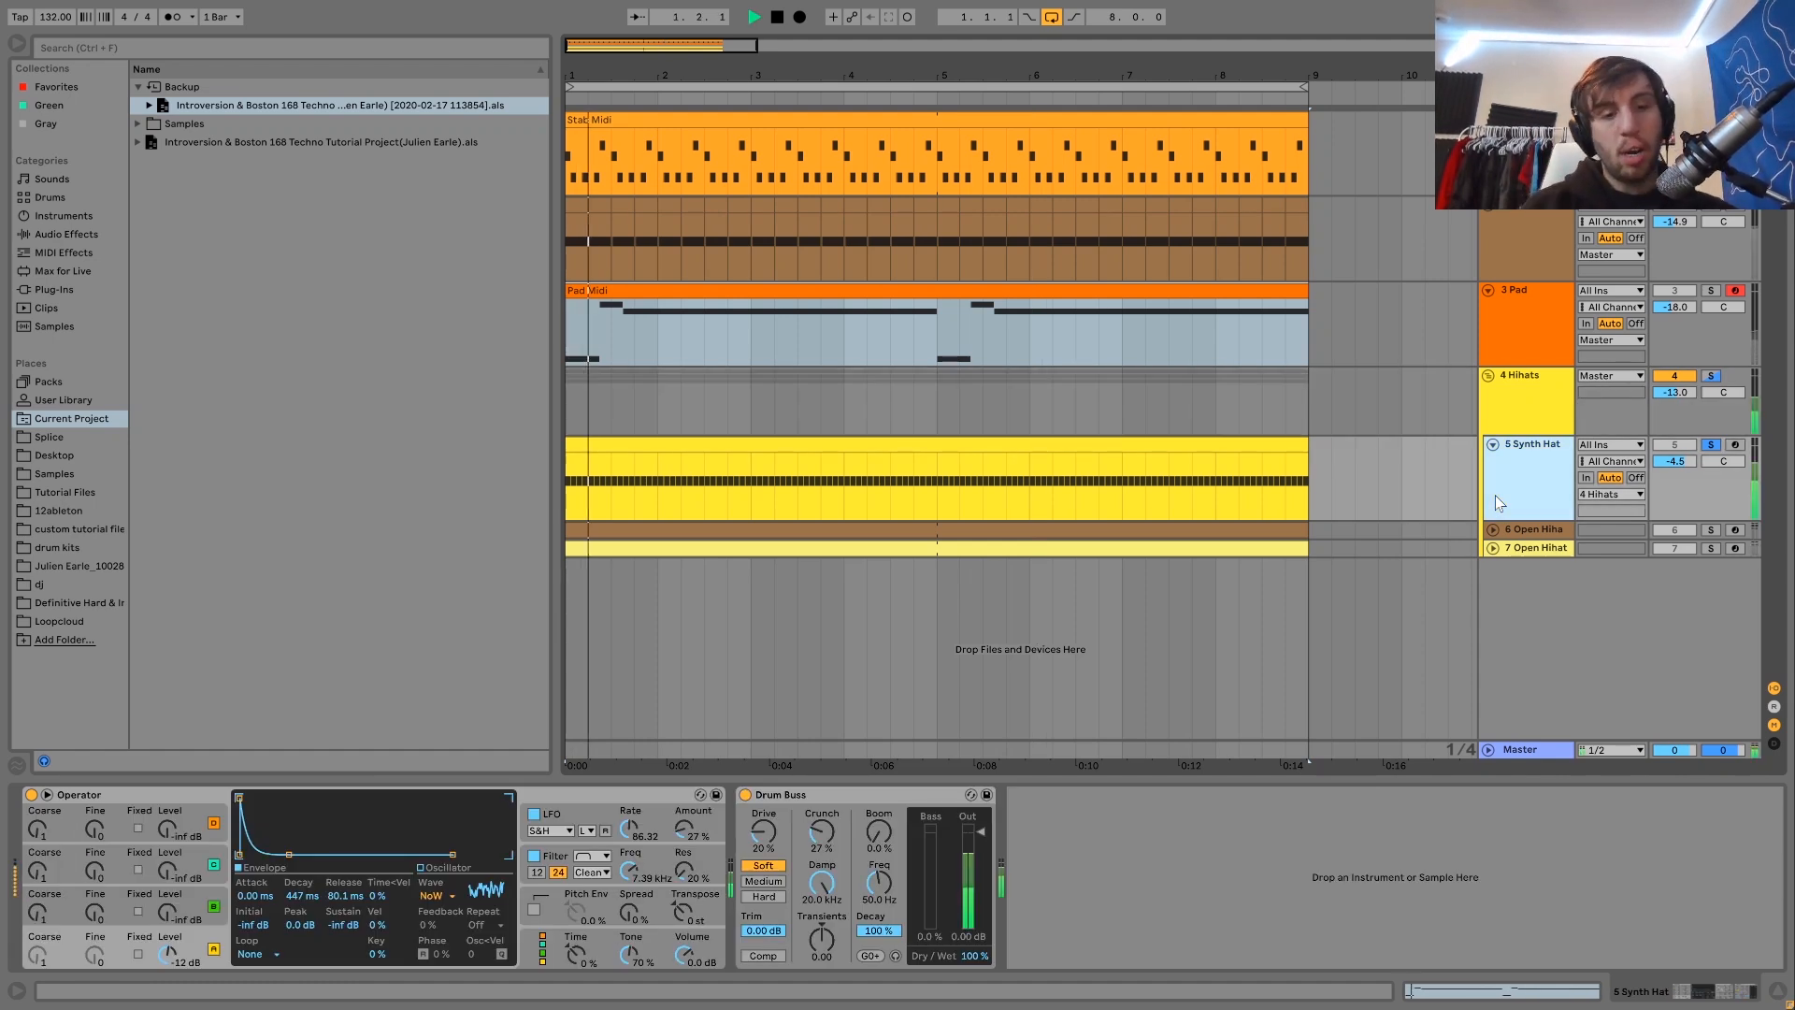
left_click(535, 858)
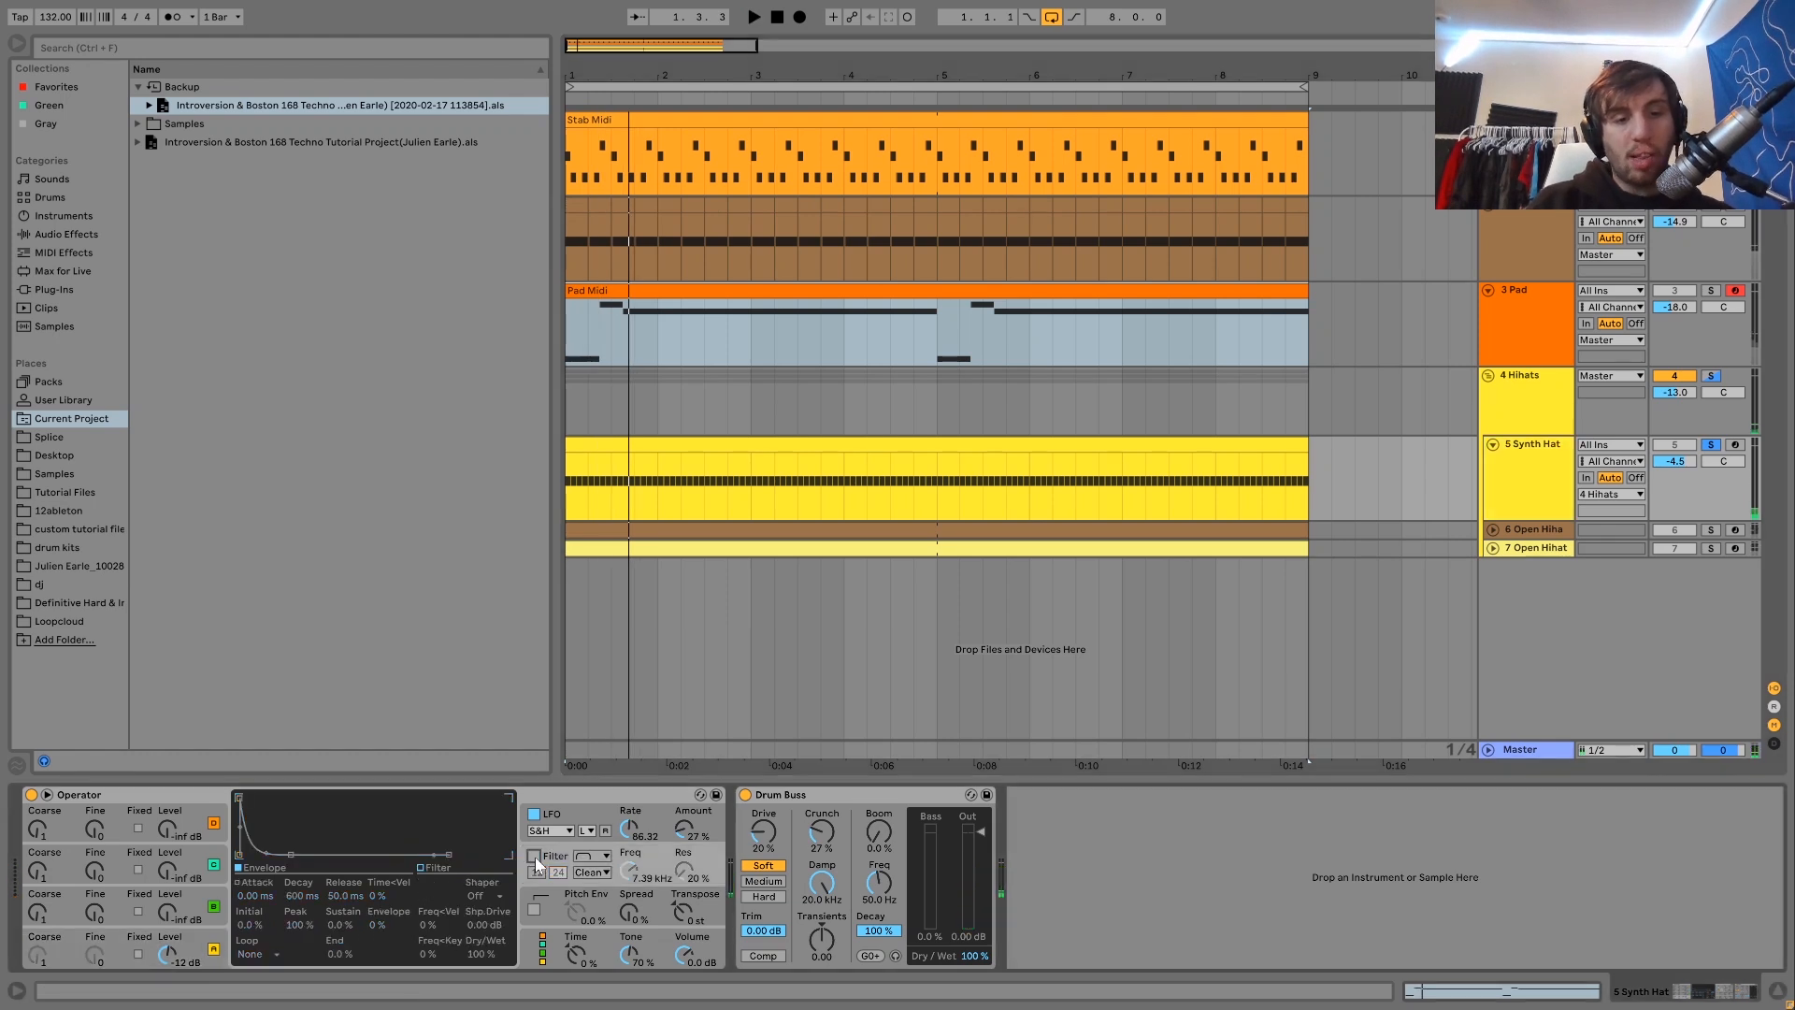
key("space")
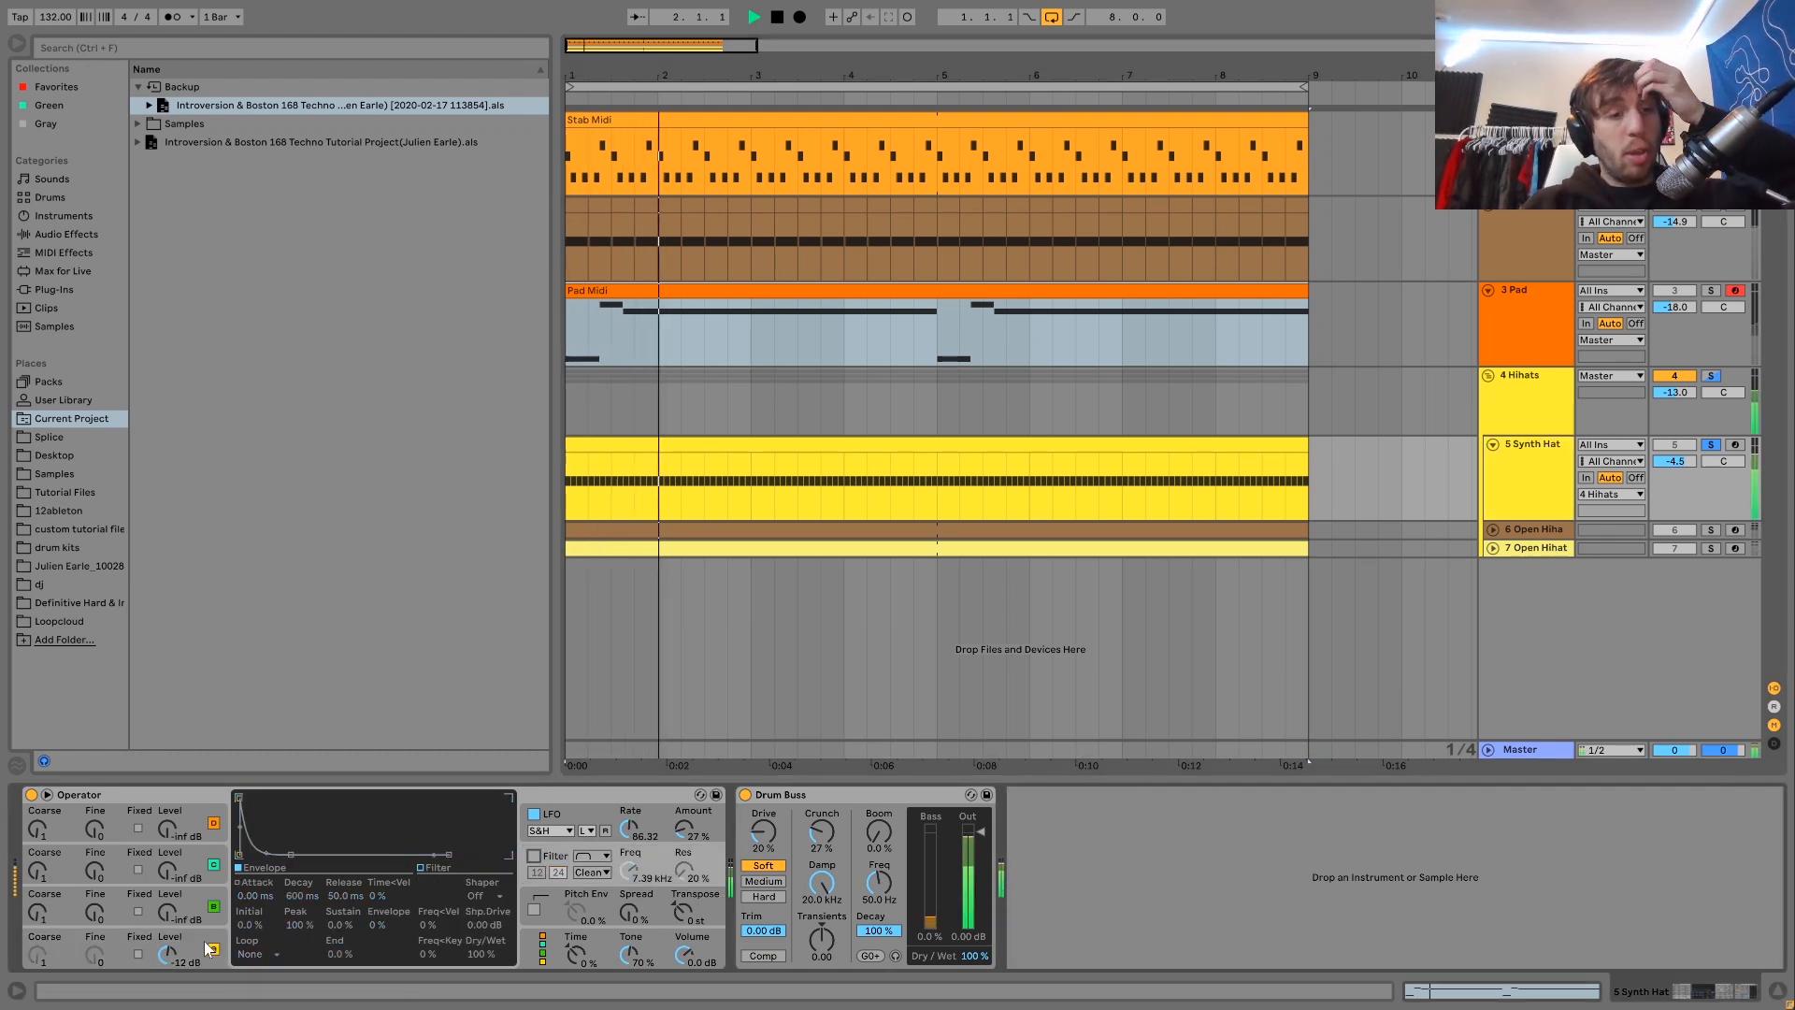
left_click(200, 951)
left_click(534, 856)
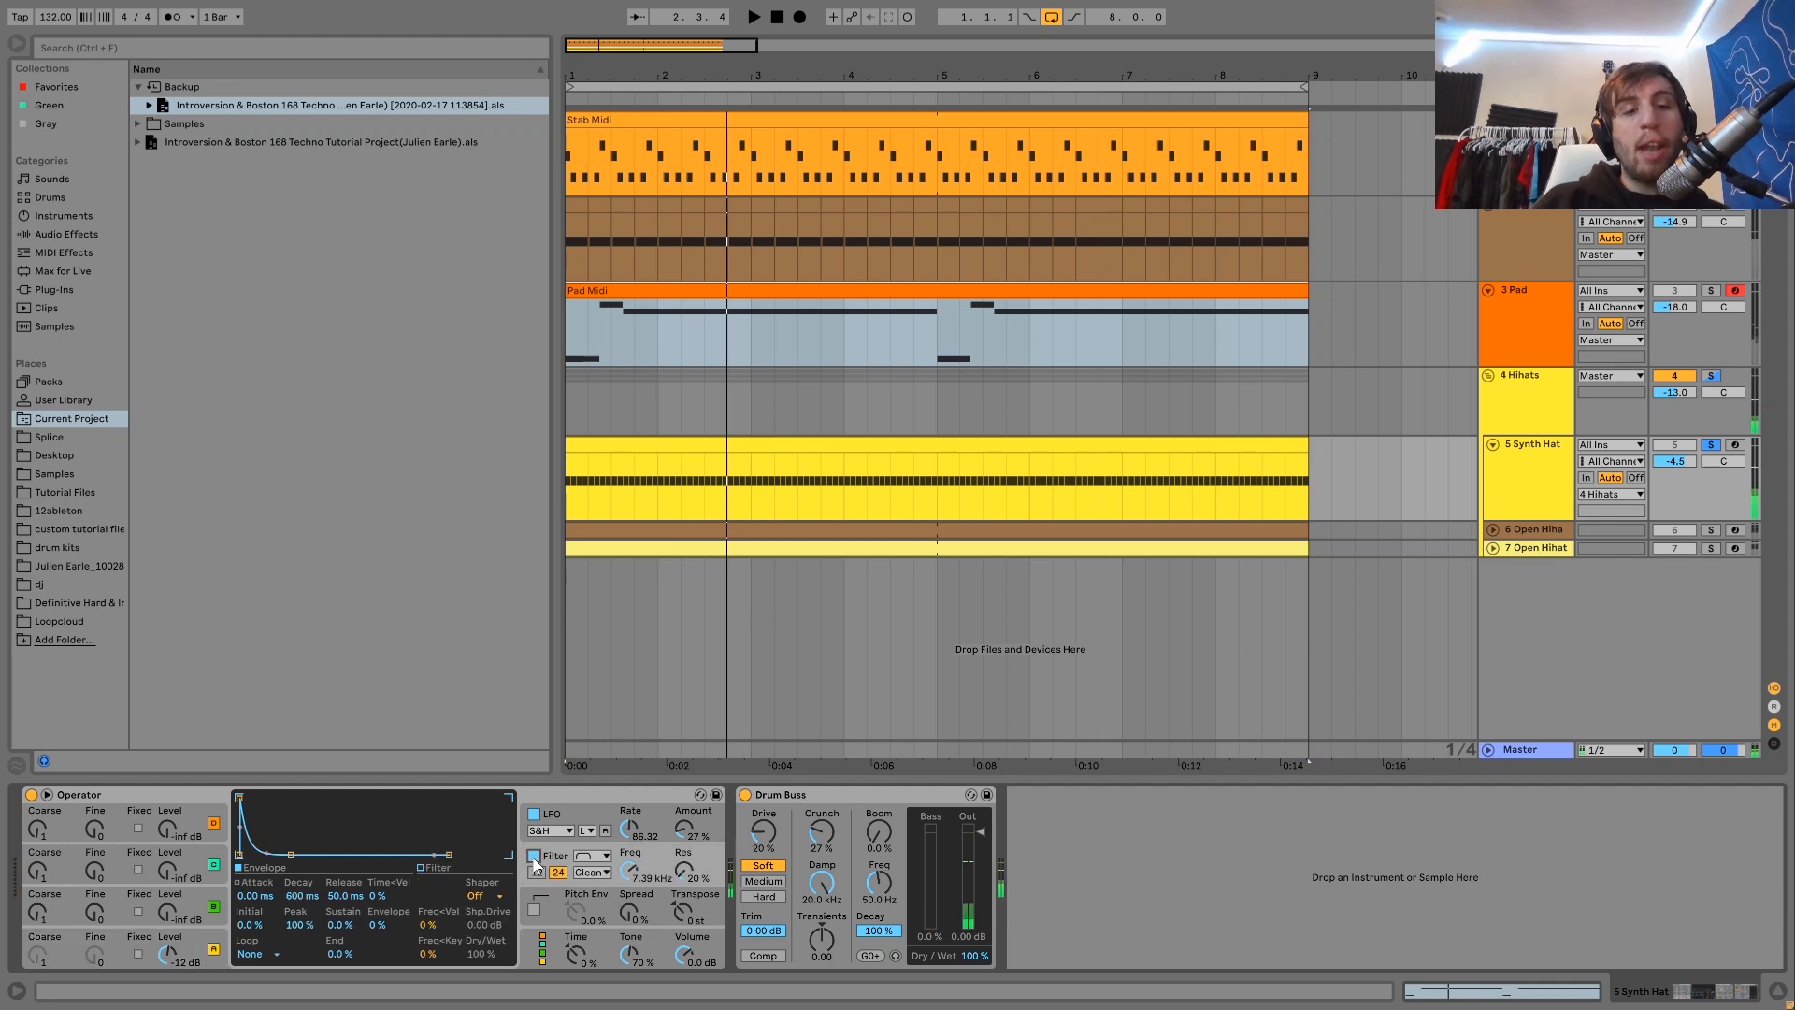
key("space")
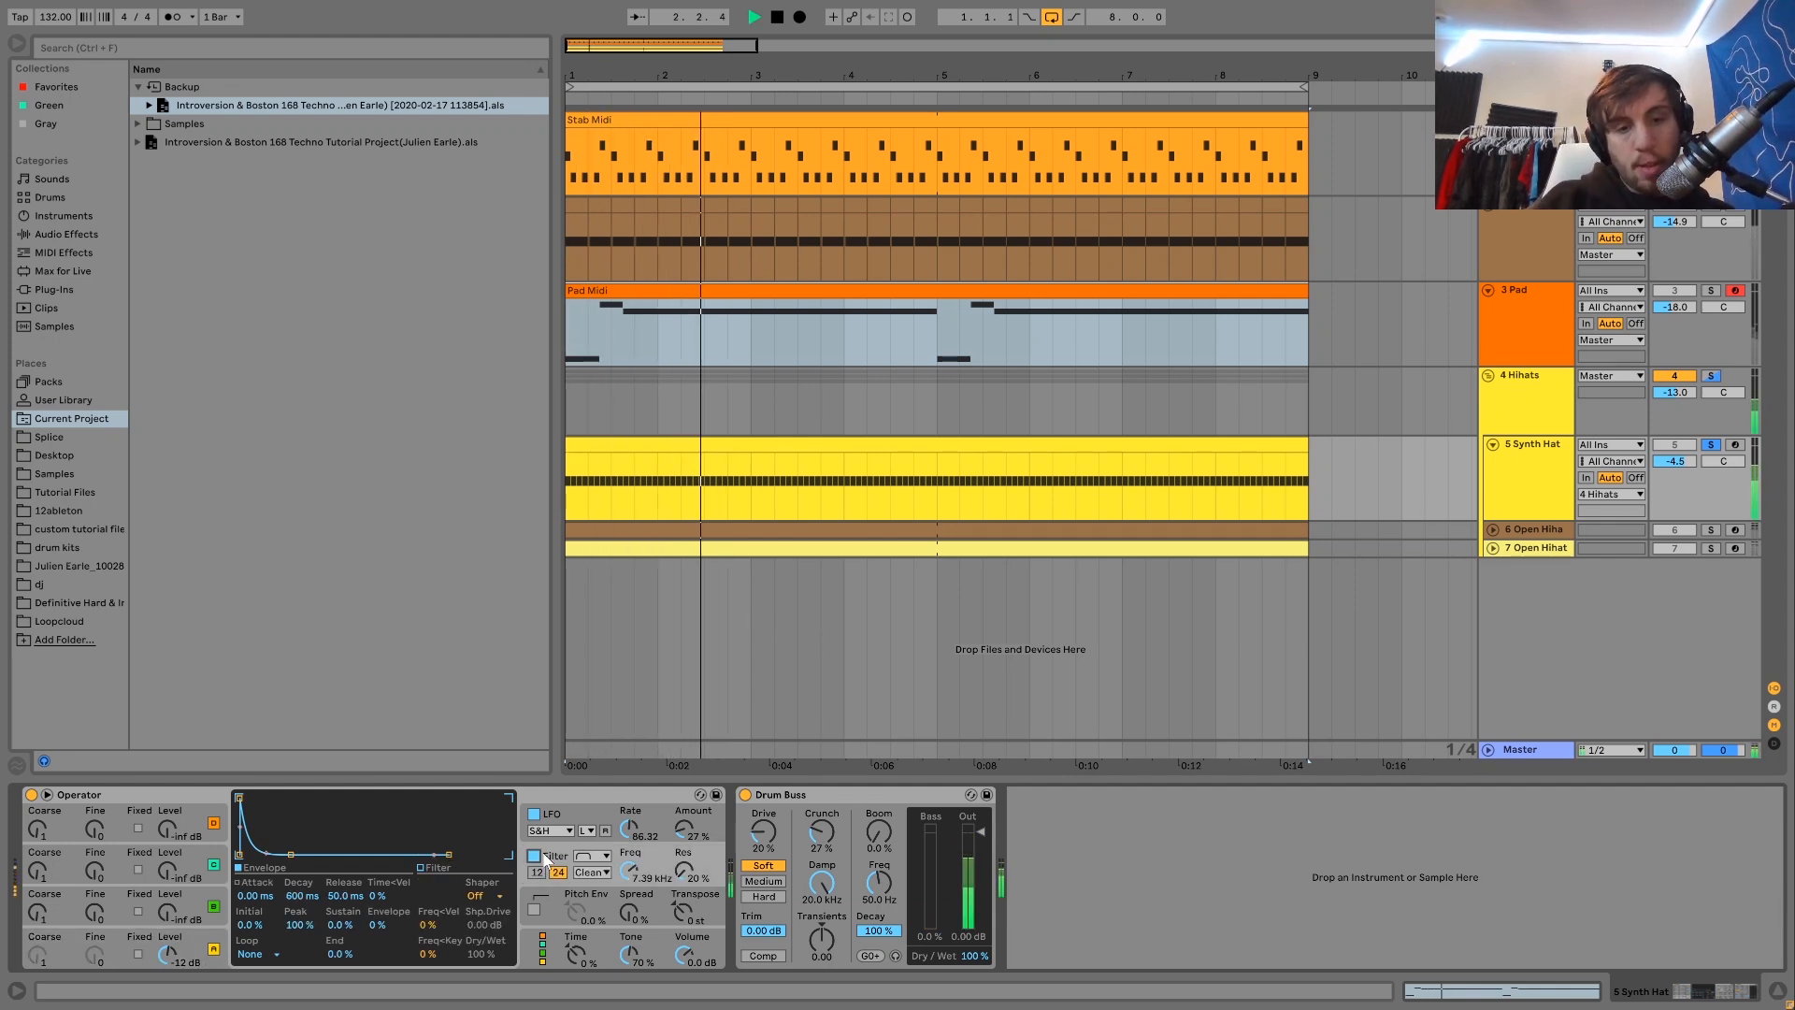
Step: Examine the S&H LFO and its rate and amount in Synth Hat's Operator while auditioning the soloed hat
left_click(578, 825)
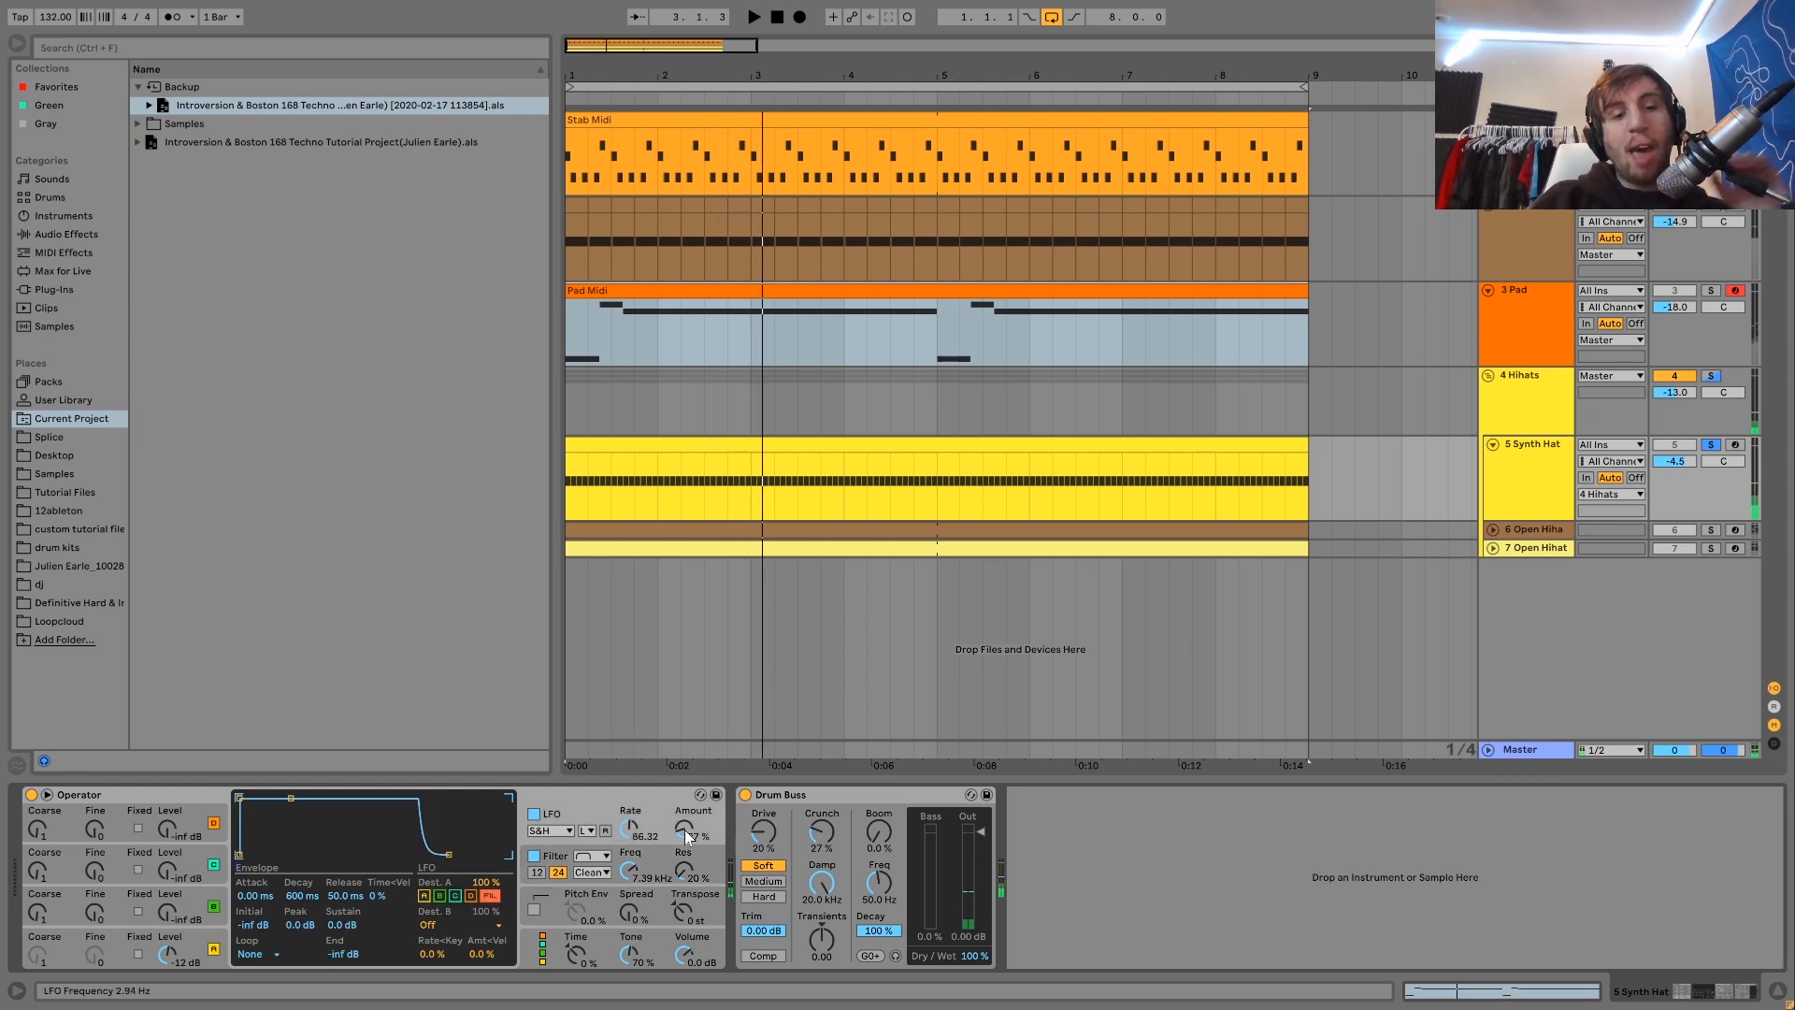
key("space")
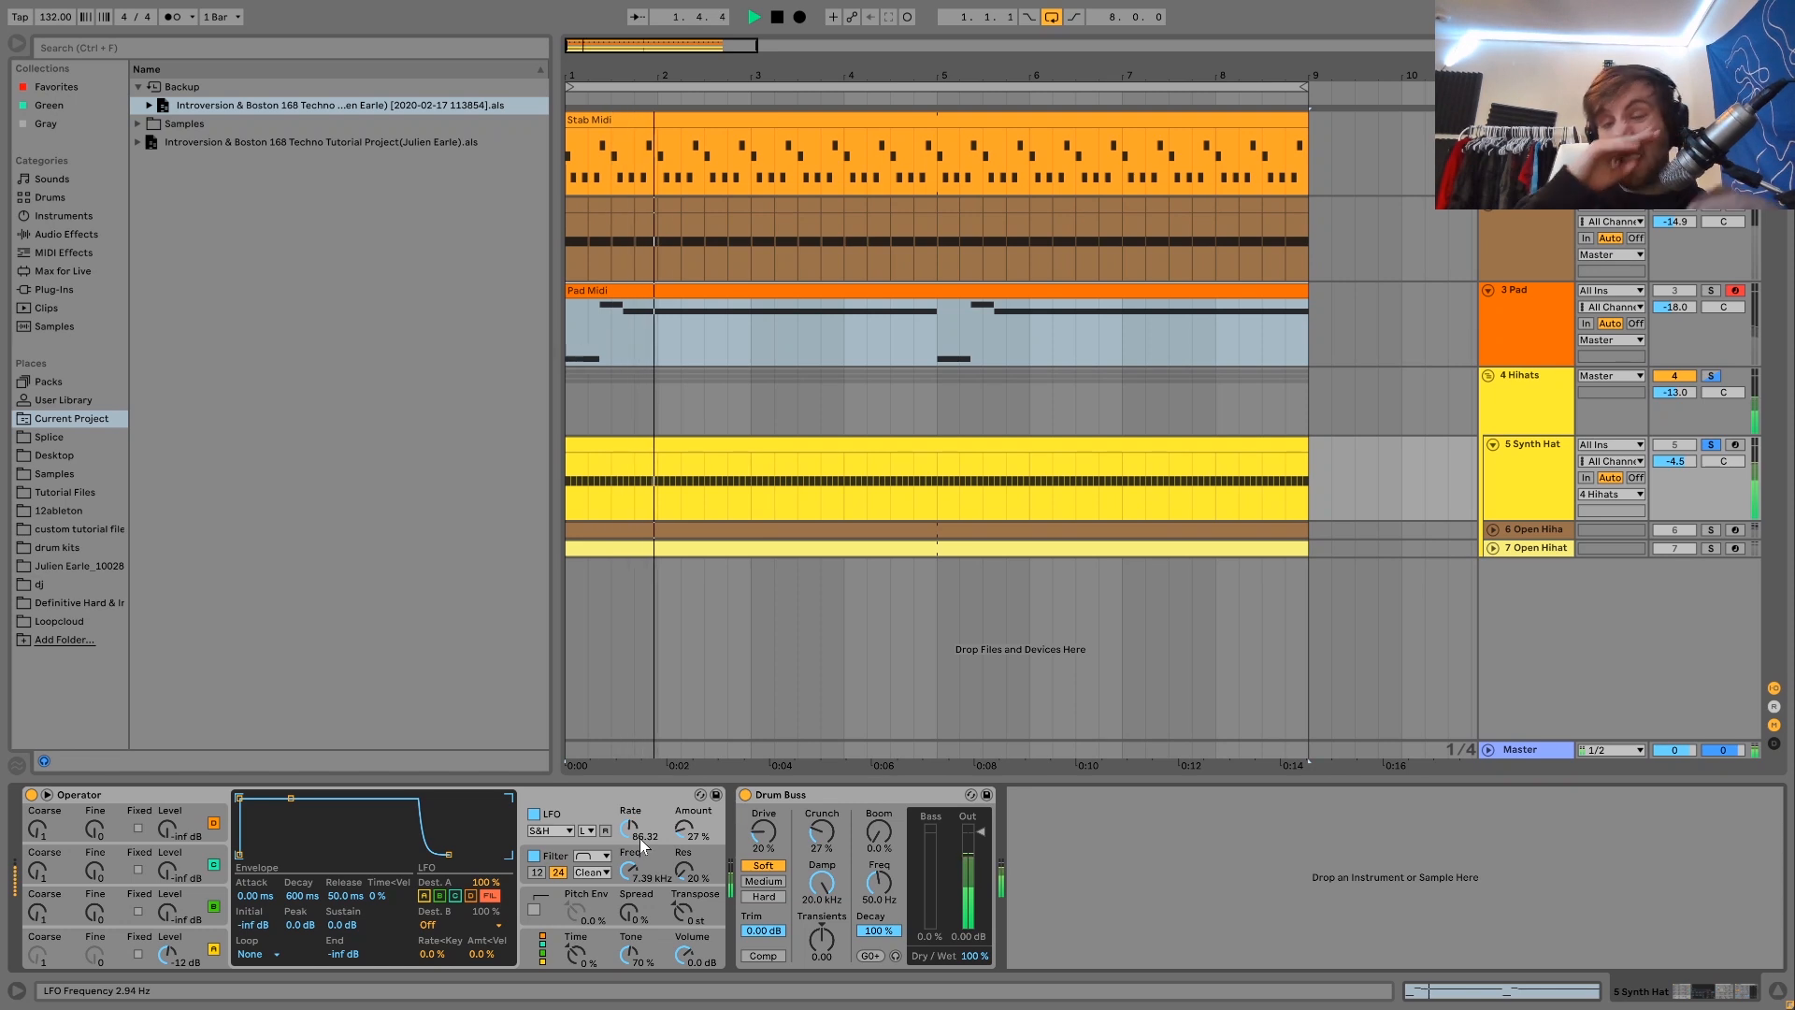
key("space")
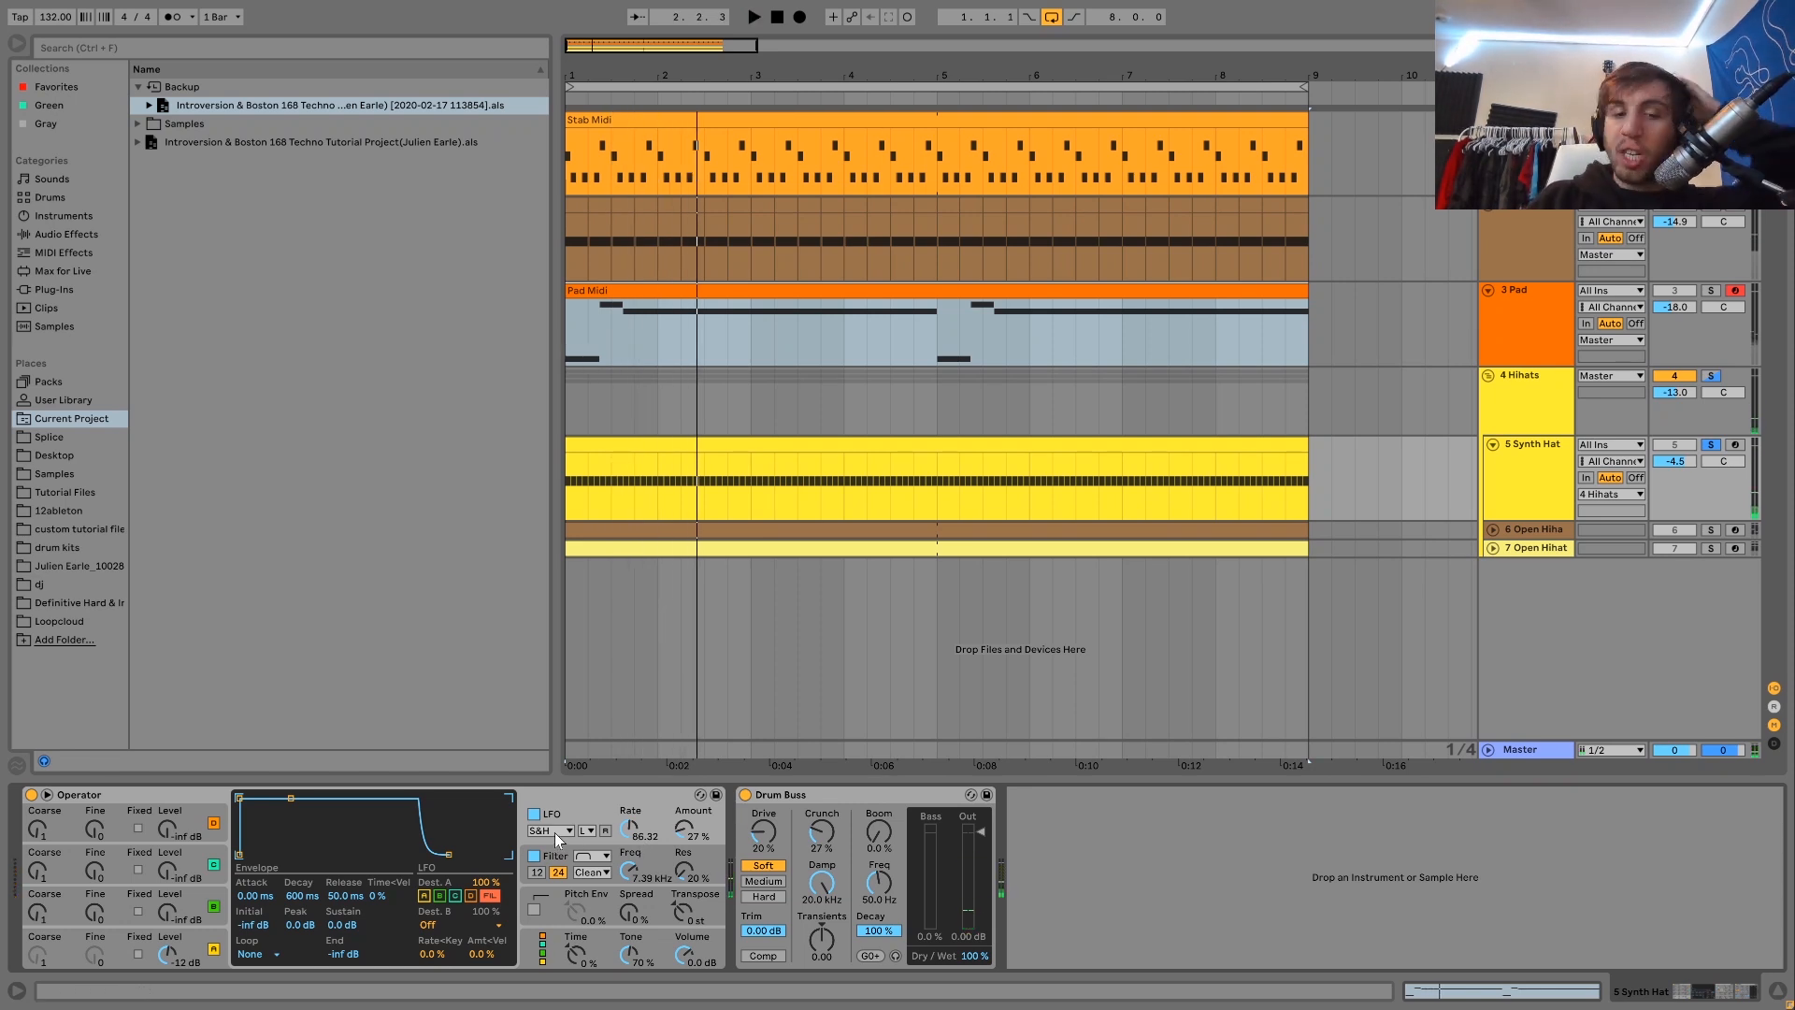
key("space")
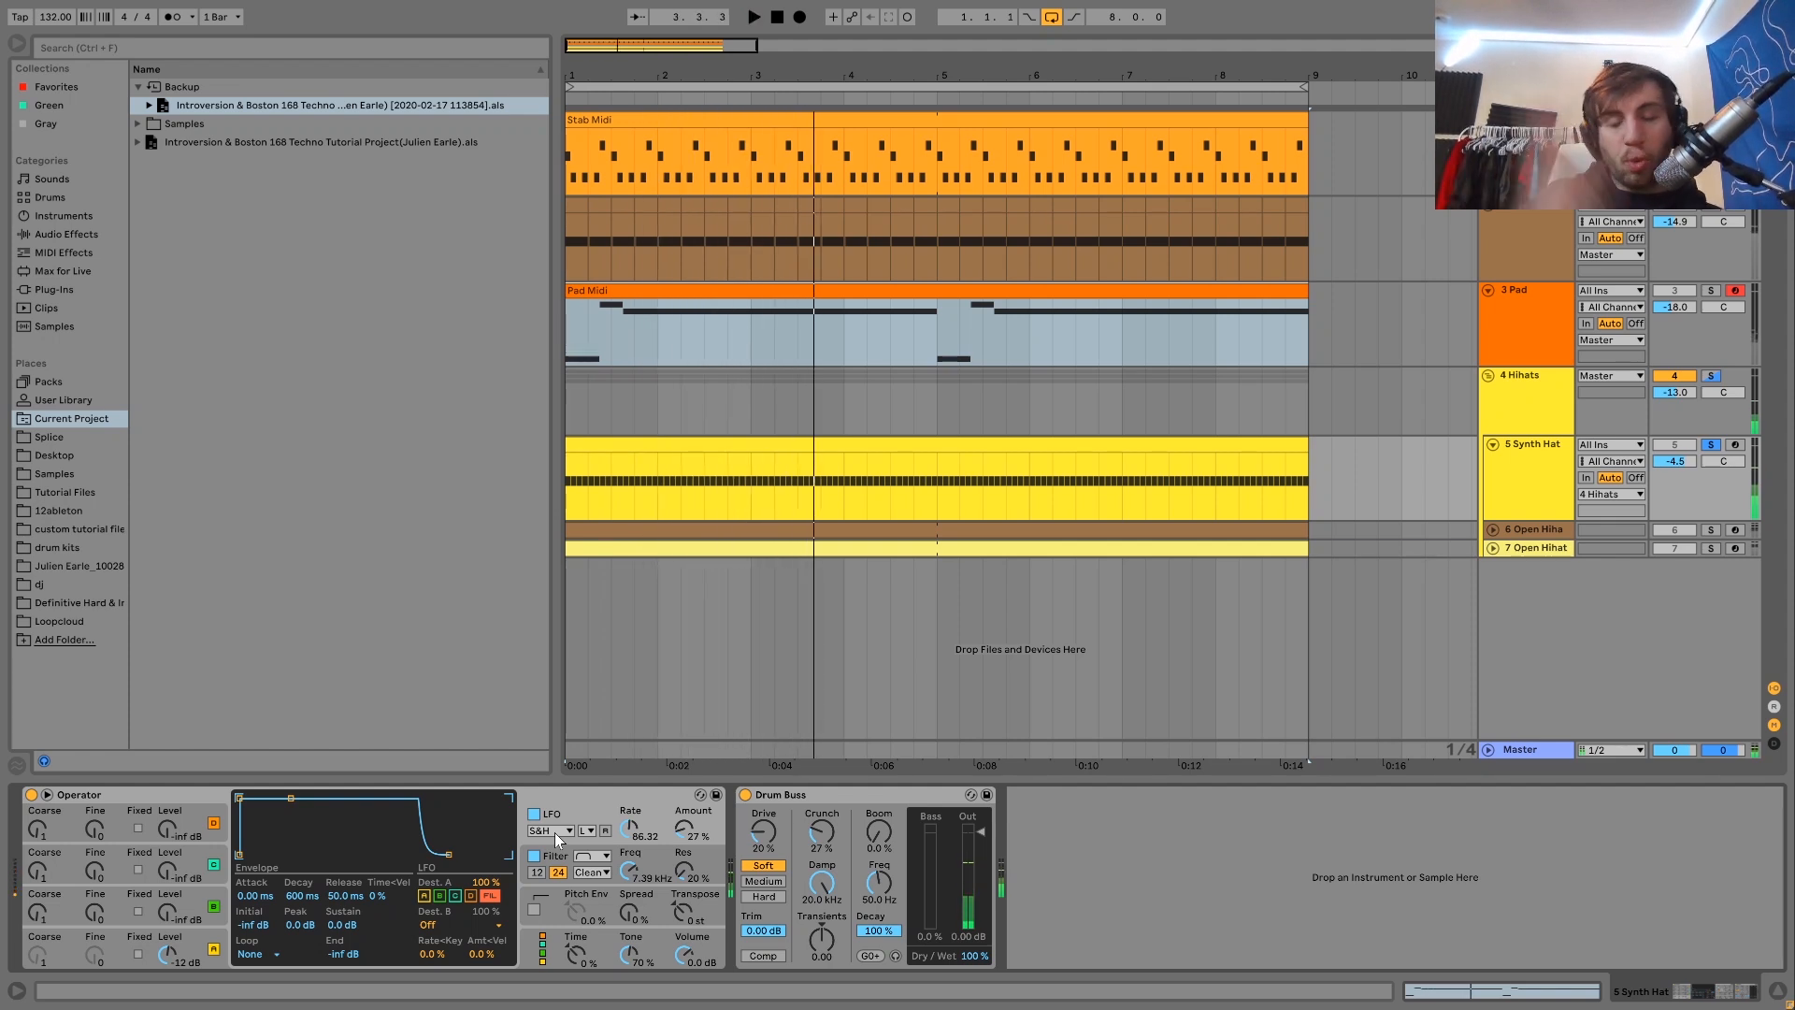
key("space")
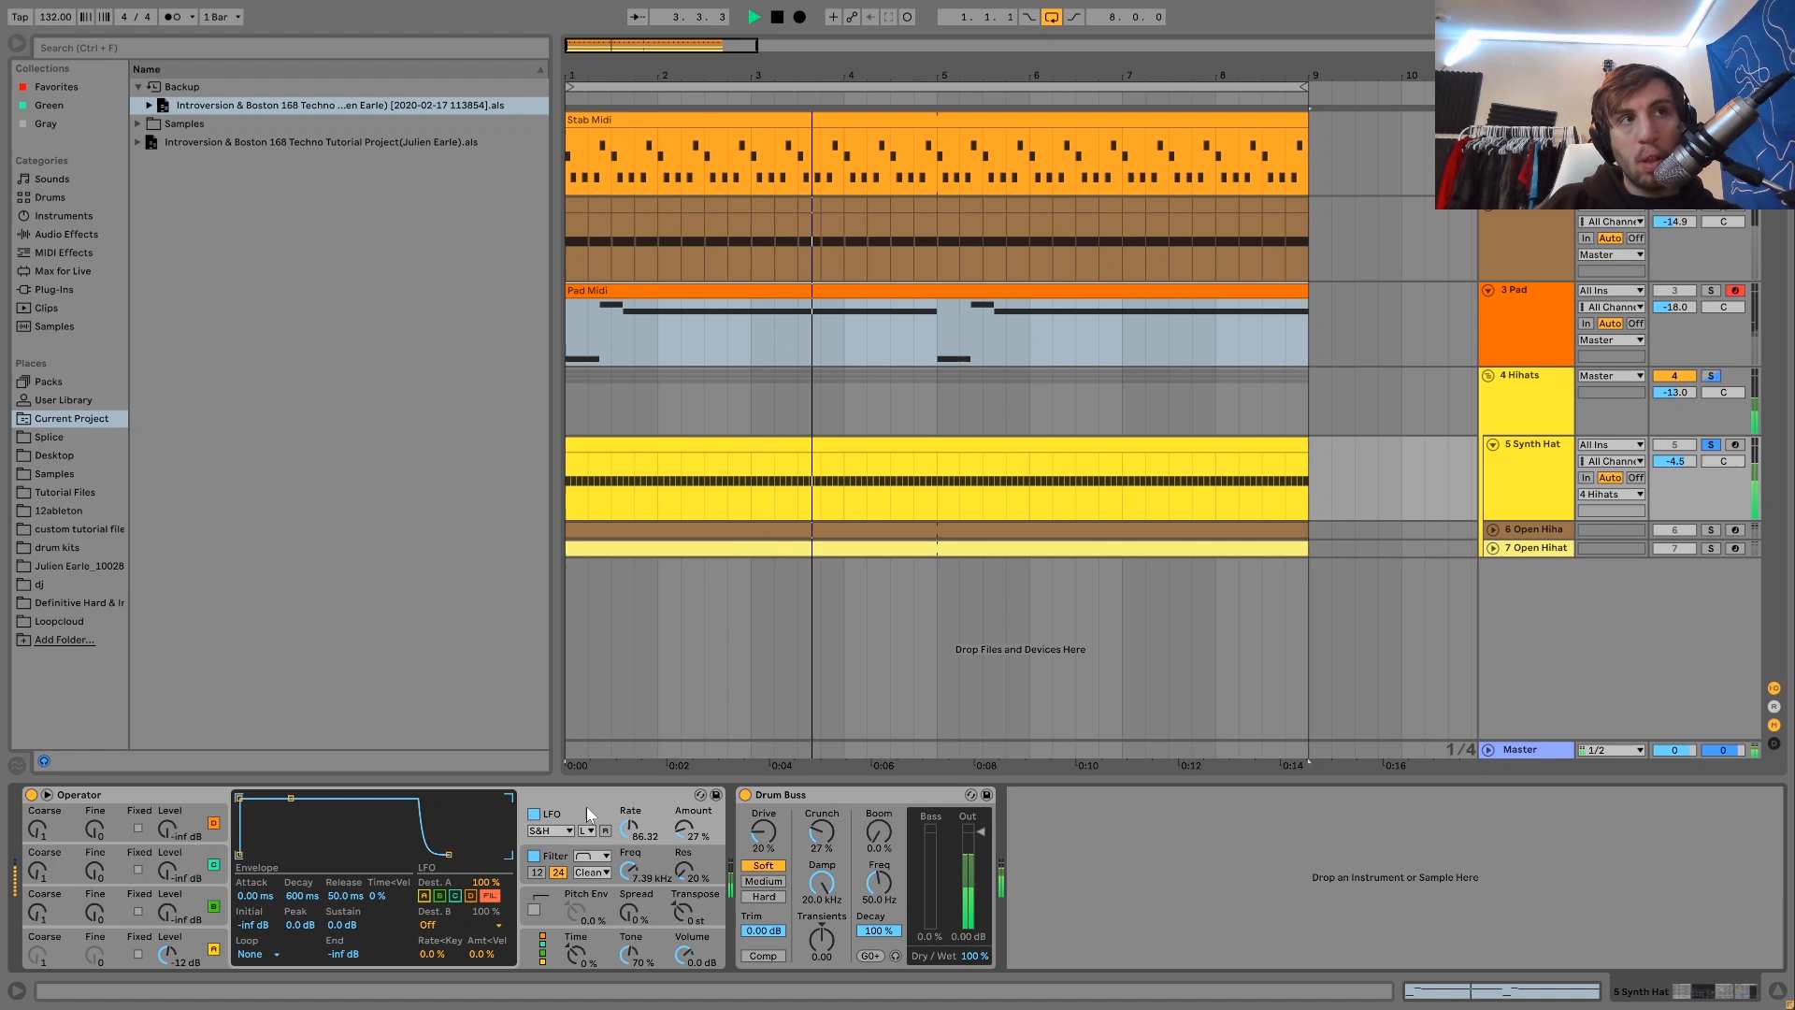
Step: Play Synth Hat in the full mix without solo, and compare it with the hat soloed again
left_click(1505, 478)
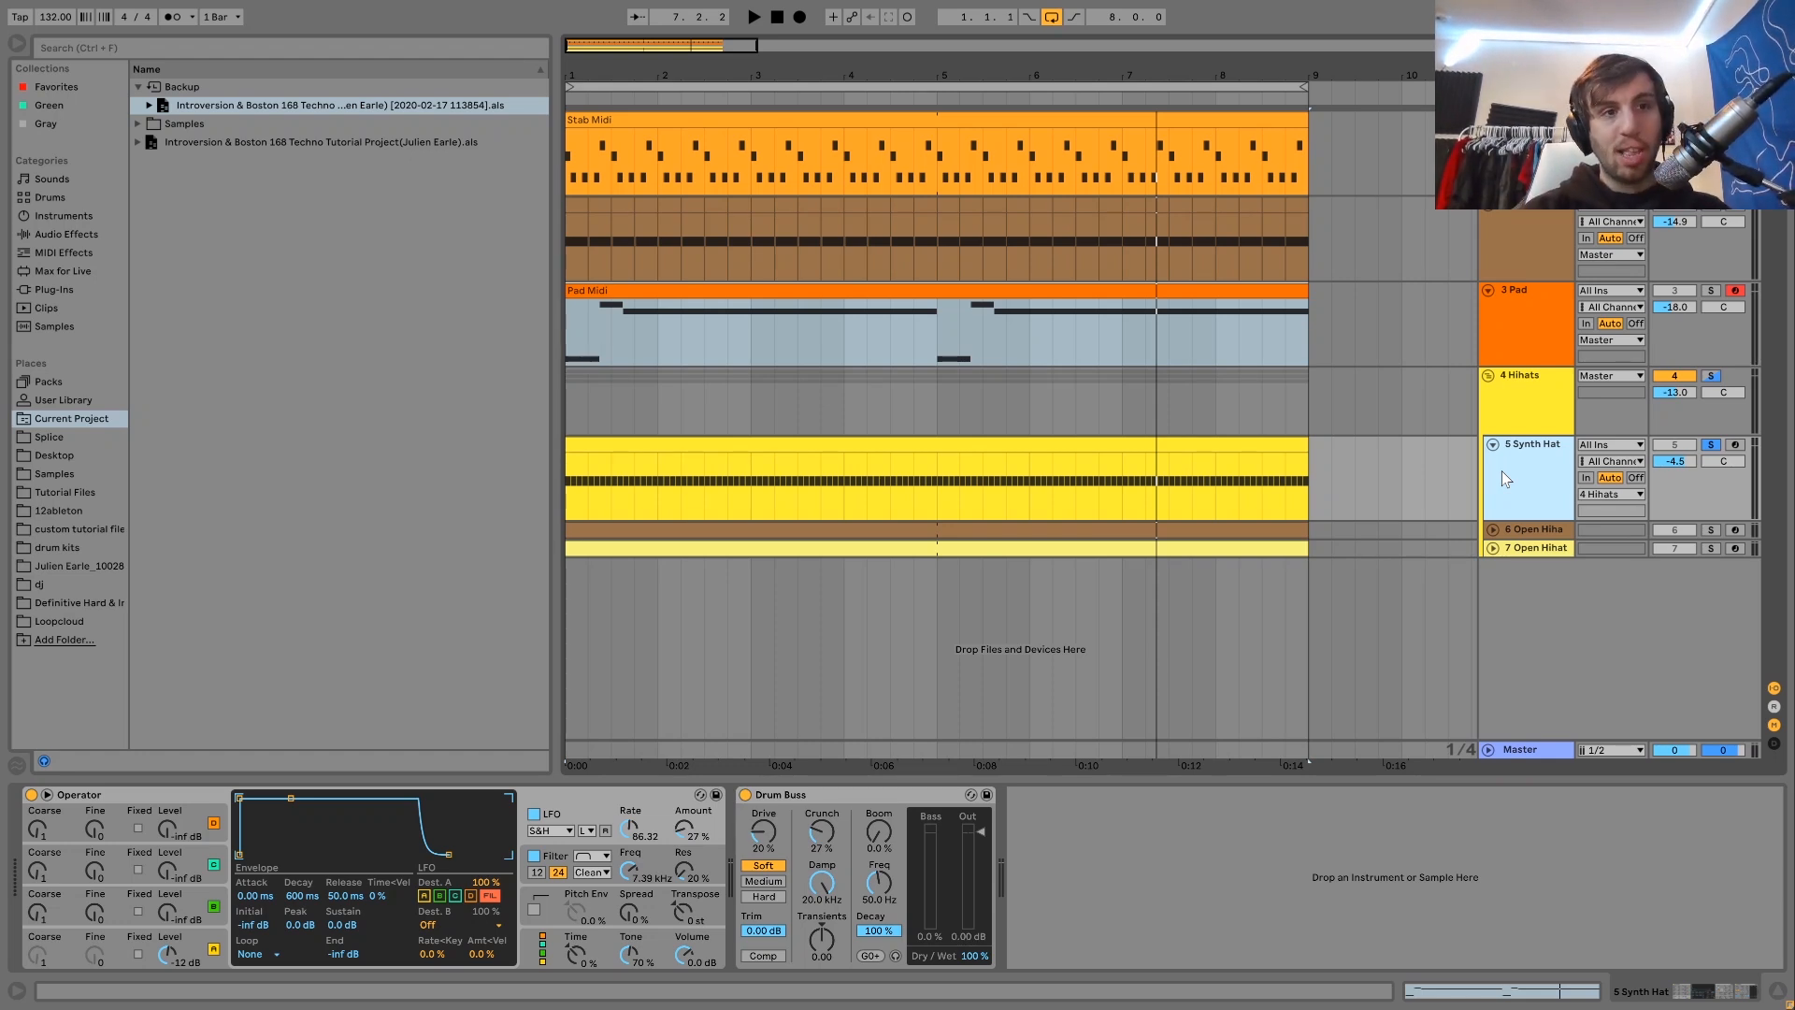
key("space")
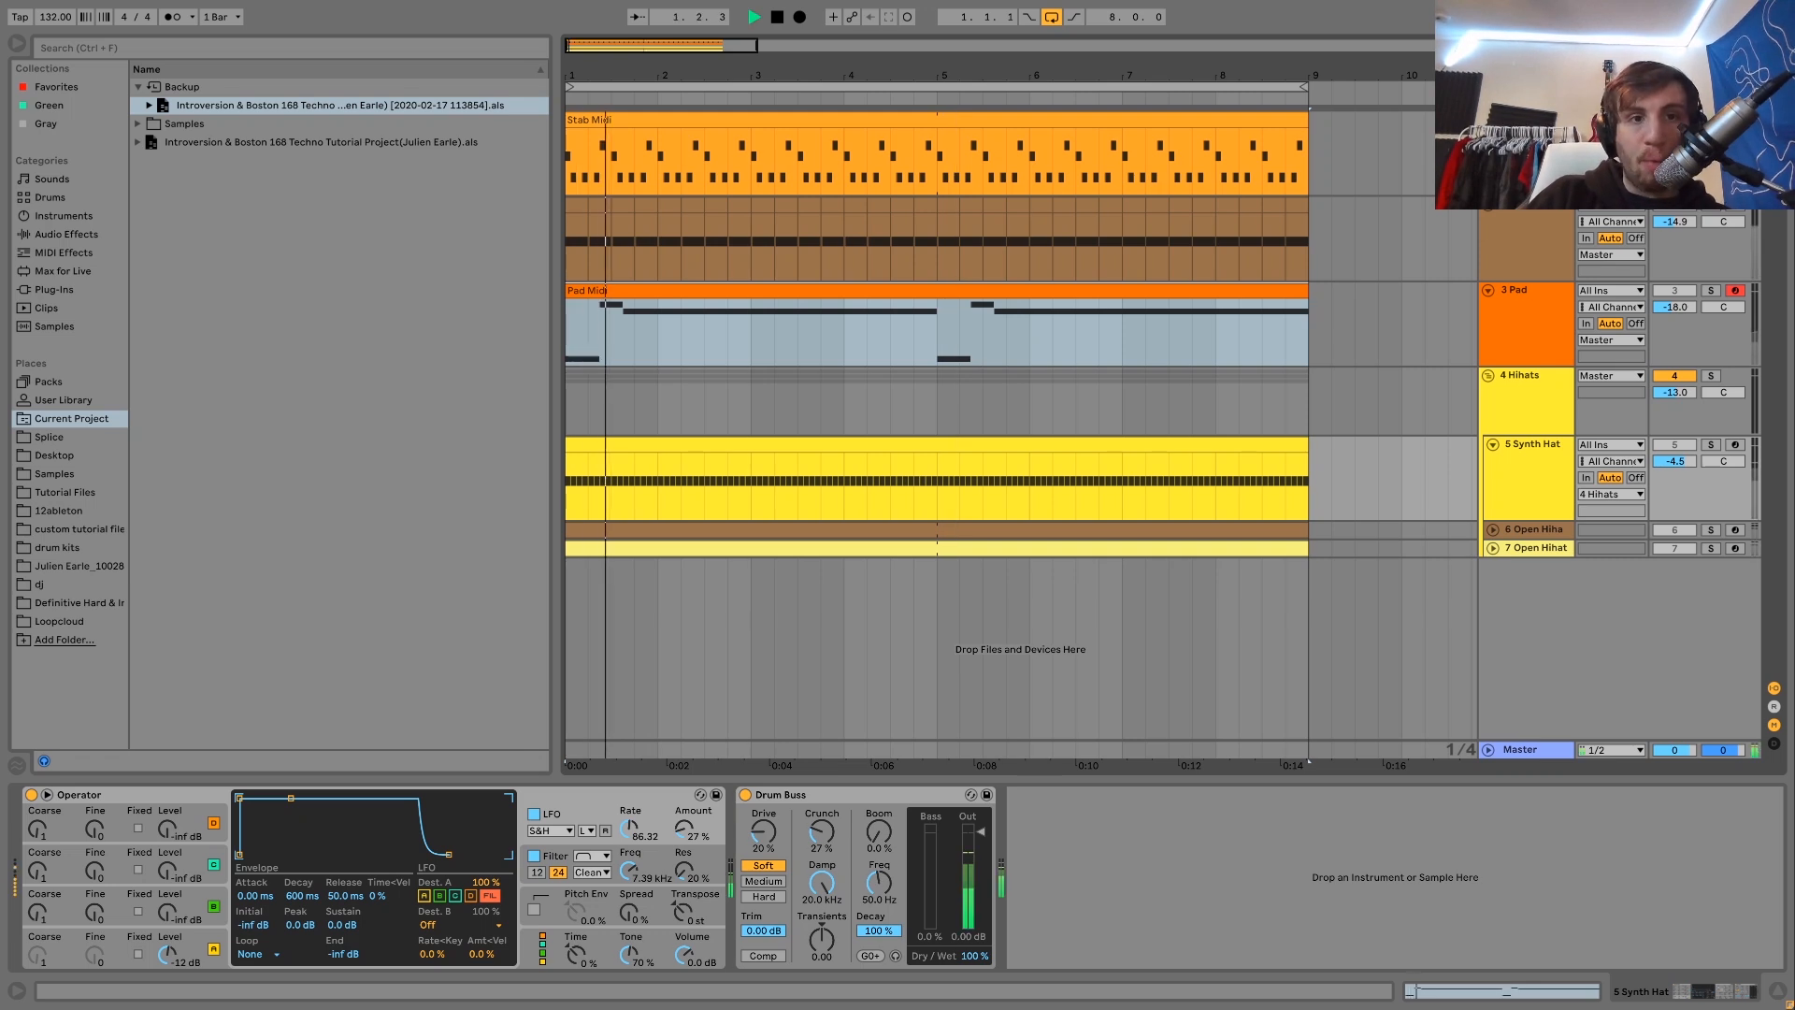
key("space")
key("space")
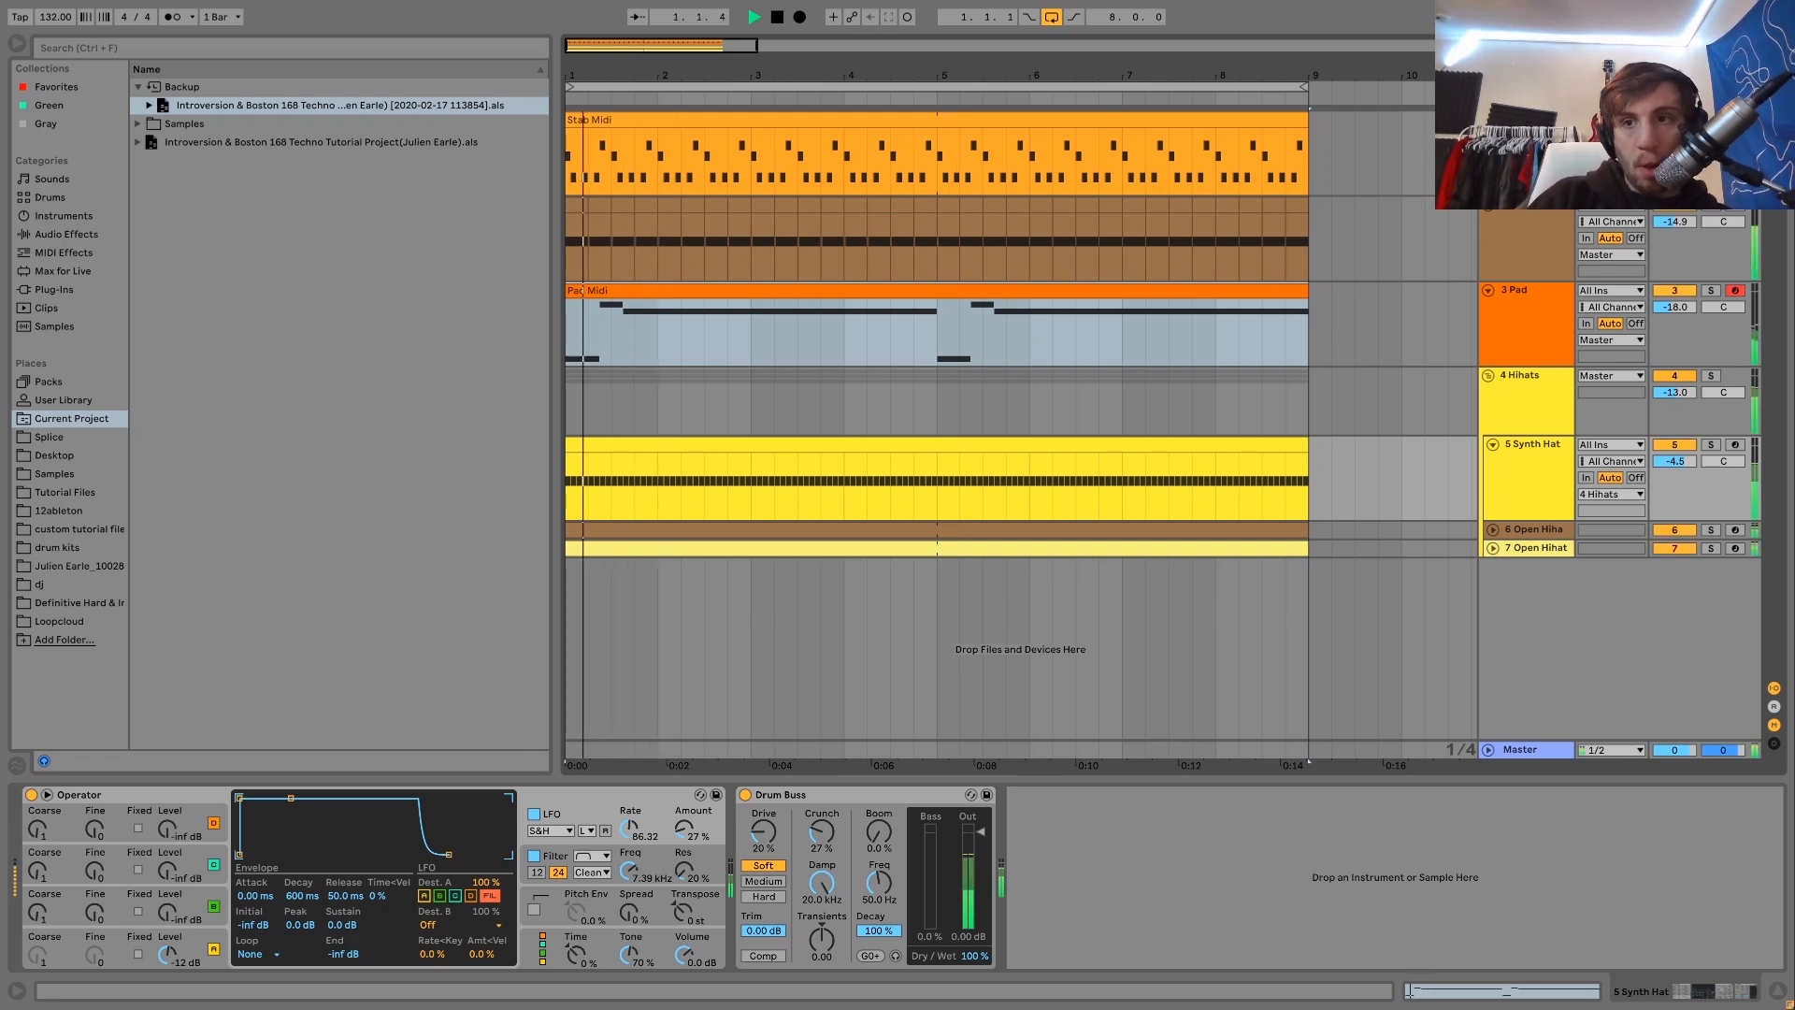
left_click(1557, 440)
key("space")
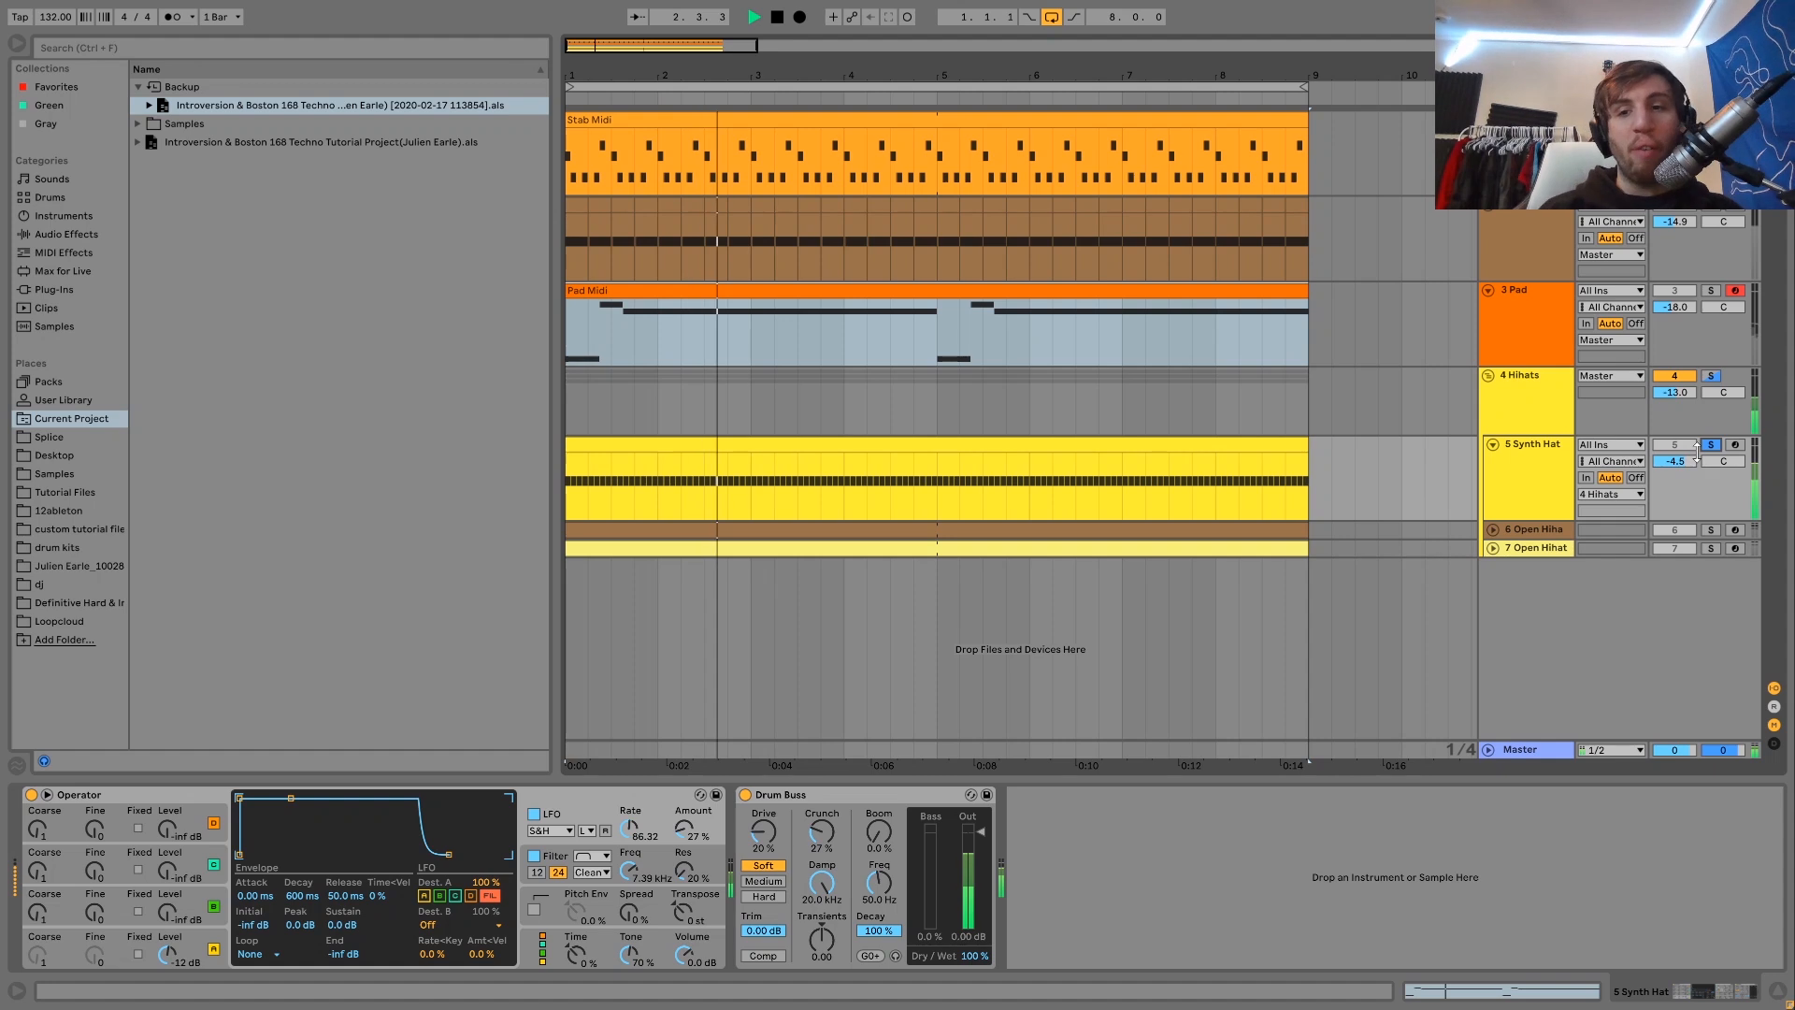
Step: Examine the Drum Buss on Synth Hat while playing the soloed hat
key("space")
key("space")
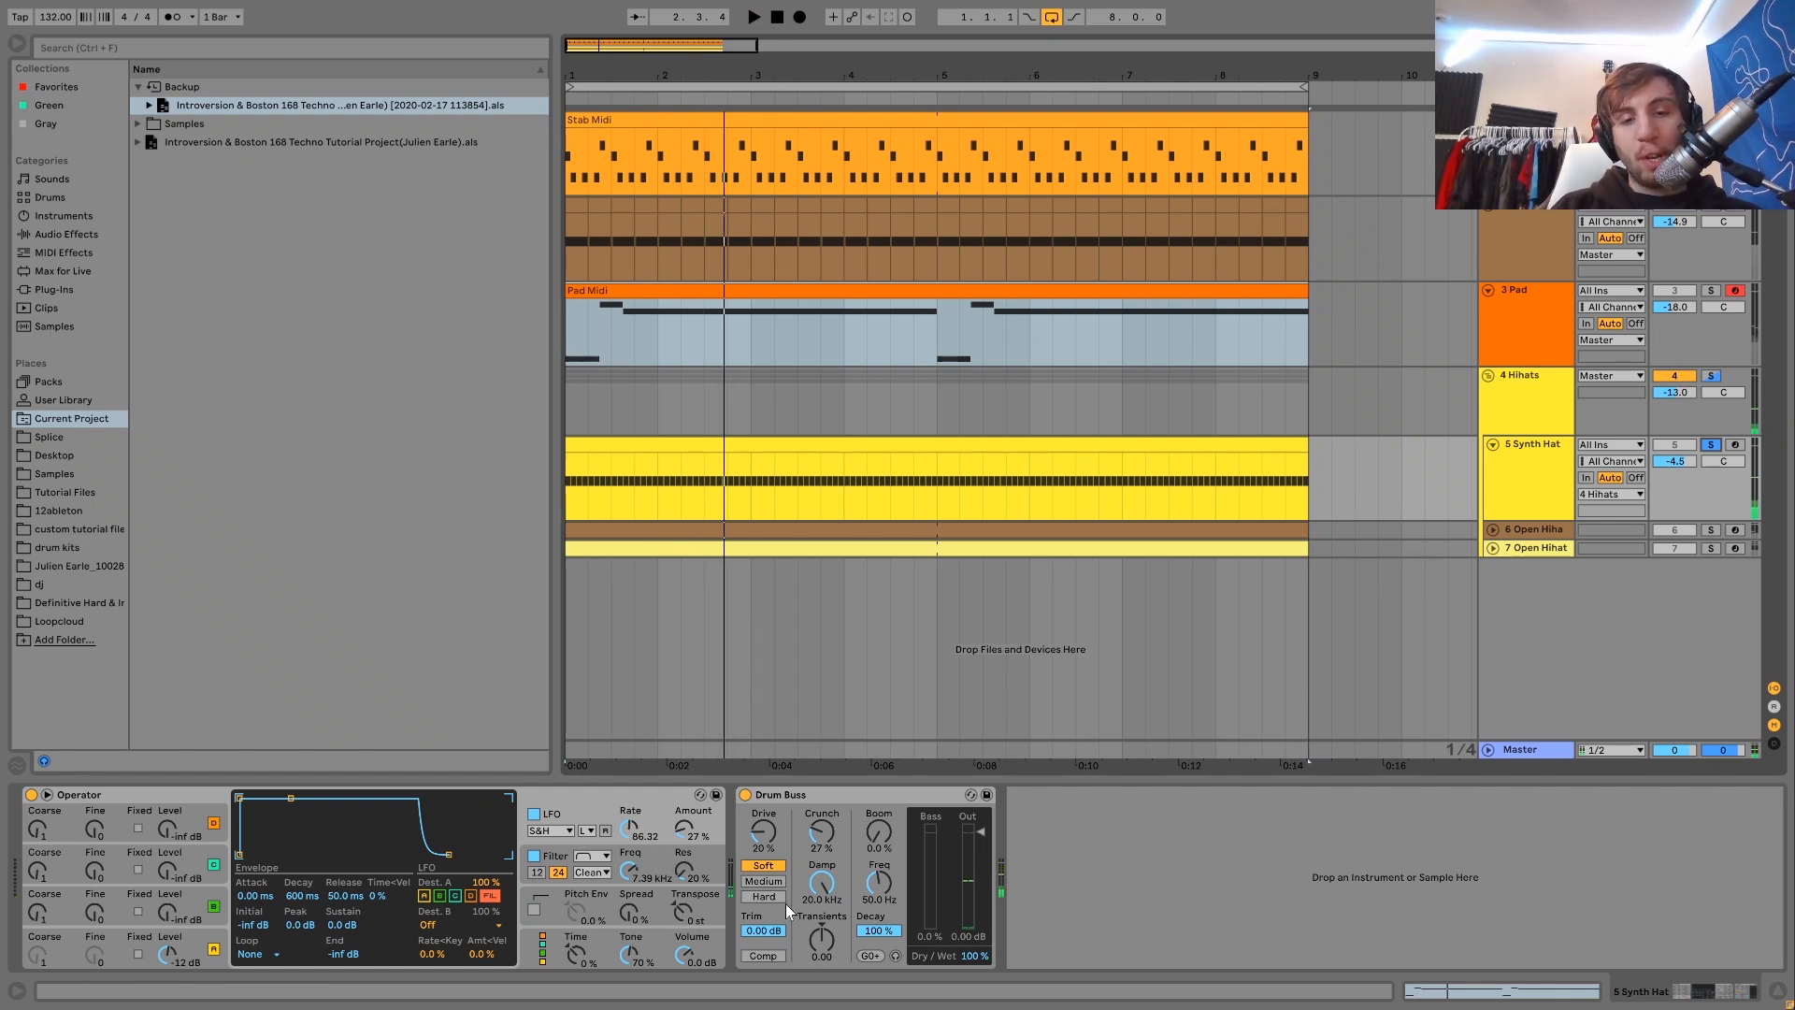
key("space")
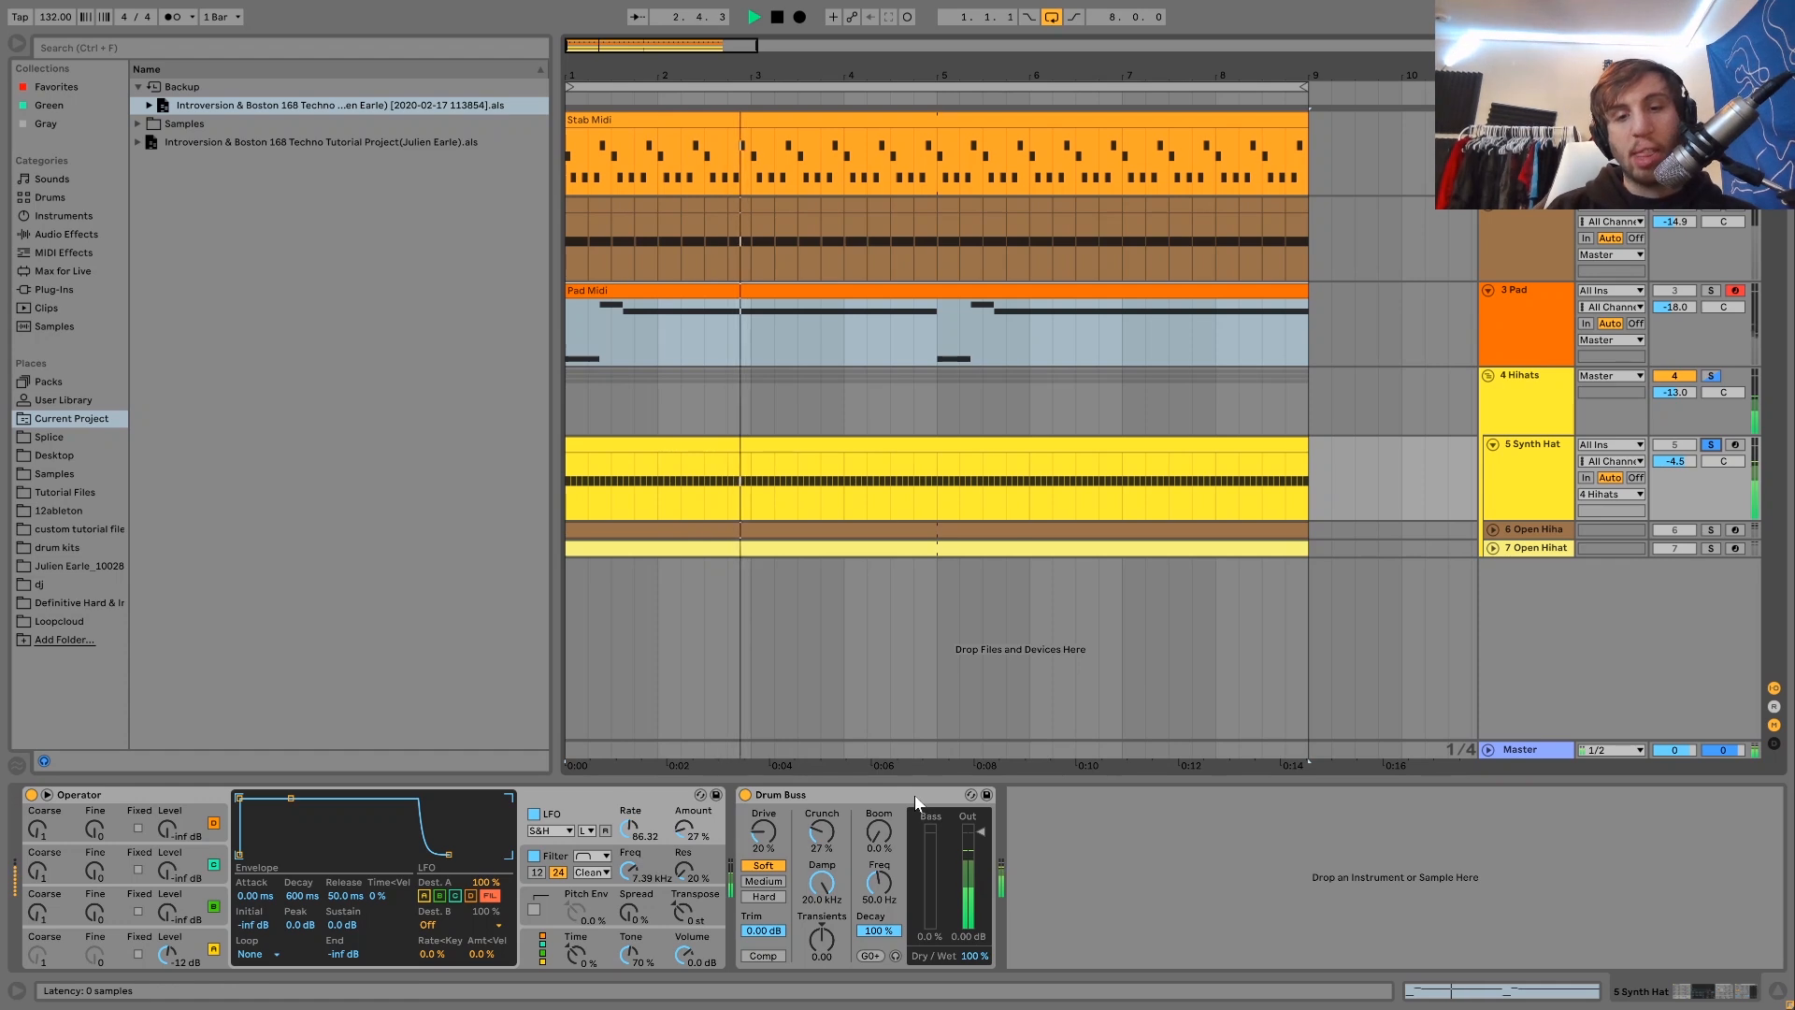
key("space")
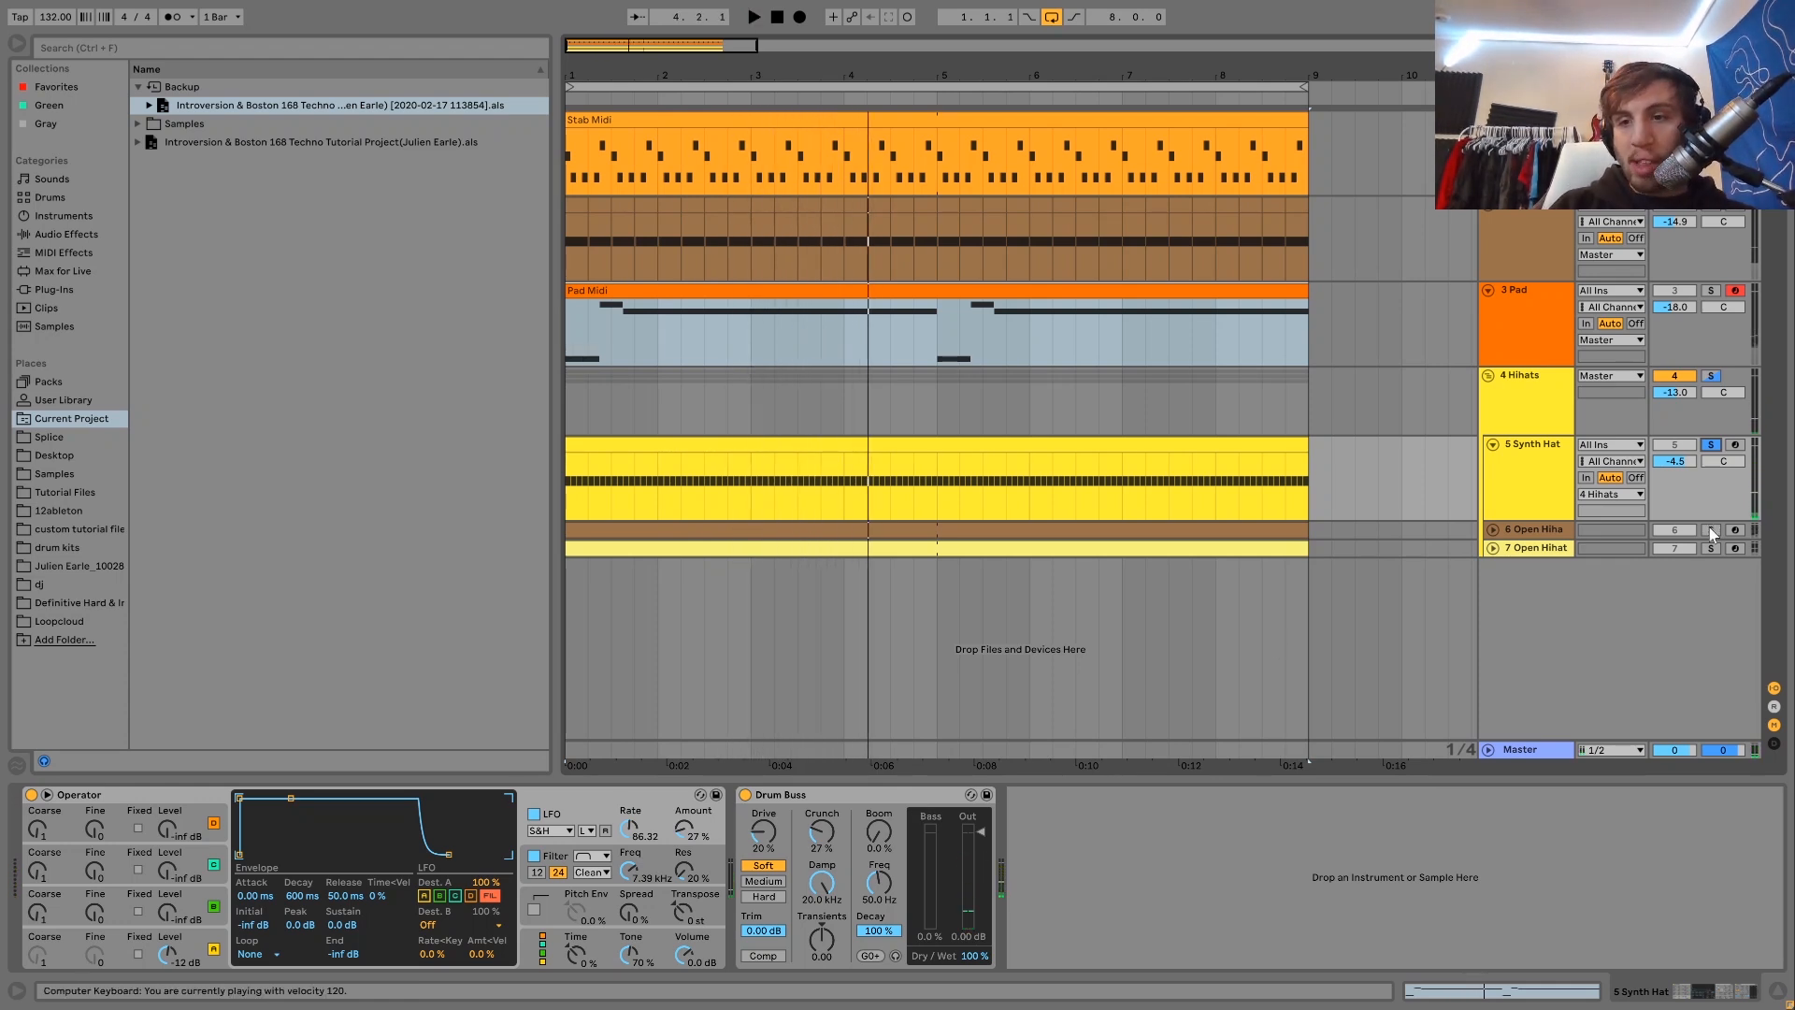
Step: Unfold the Open Hihat 2 track and play it soloed to examine its sample, Reverb and Saturator
left_click(1547, 539)
key("space")
key("Right")
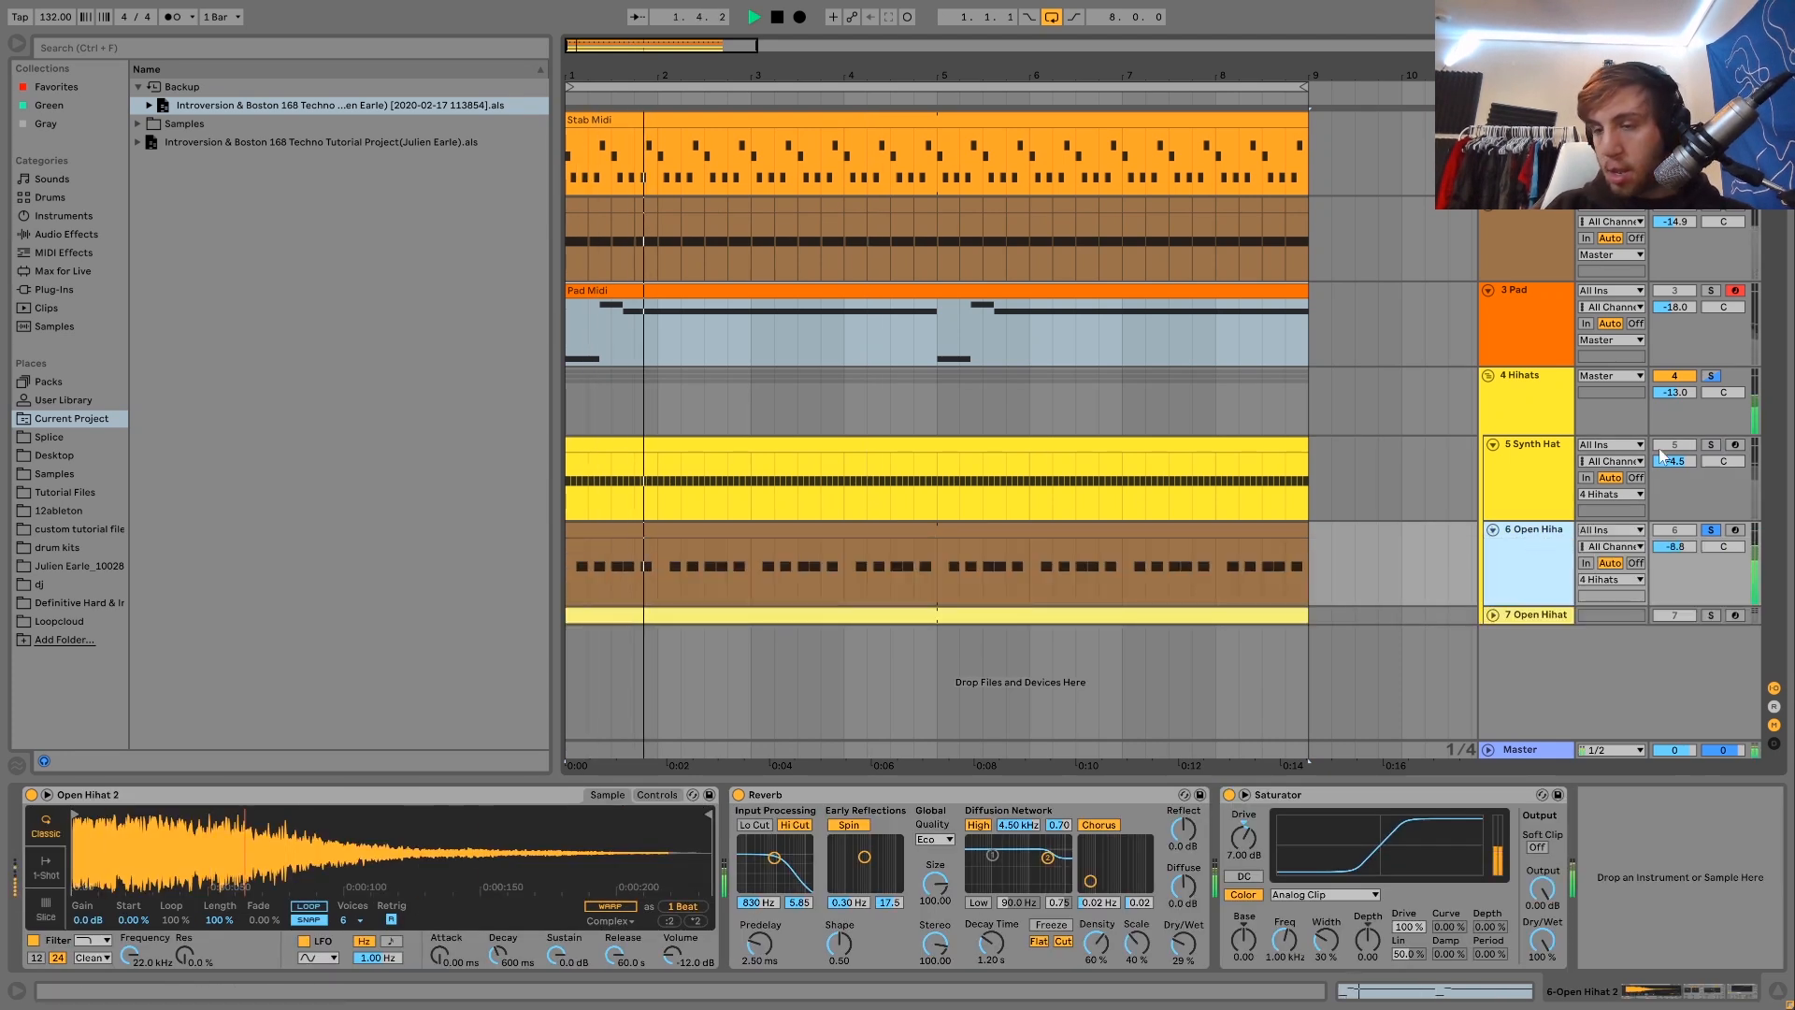
Step: Audition Open Hihat 2 together with Synth Hat and the whole Hihats group, and solo it again
left_click(1710, 446)
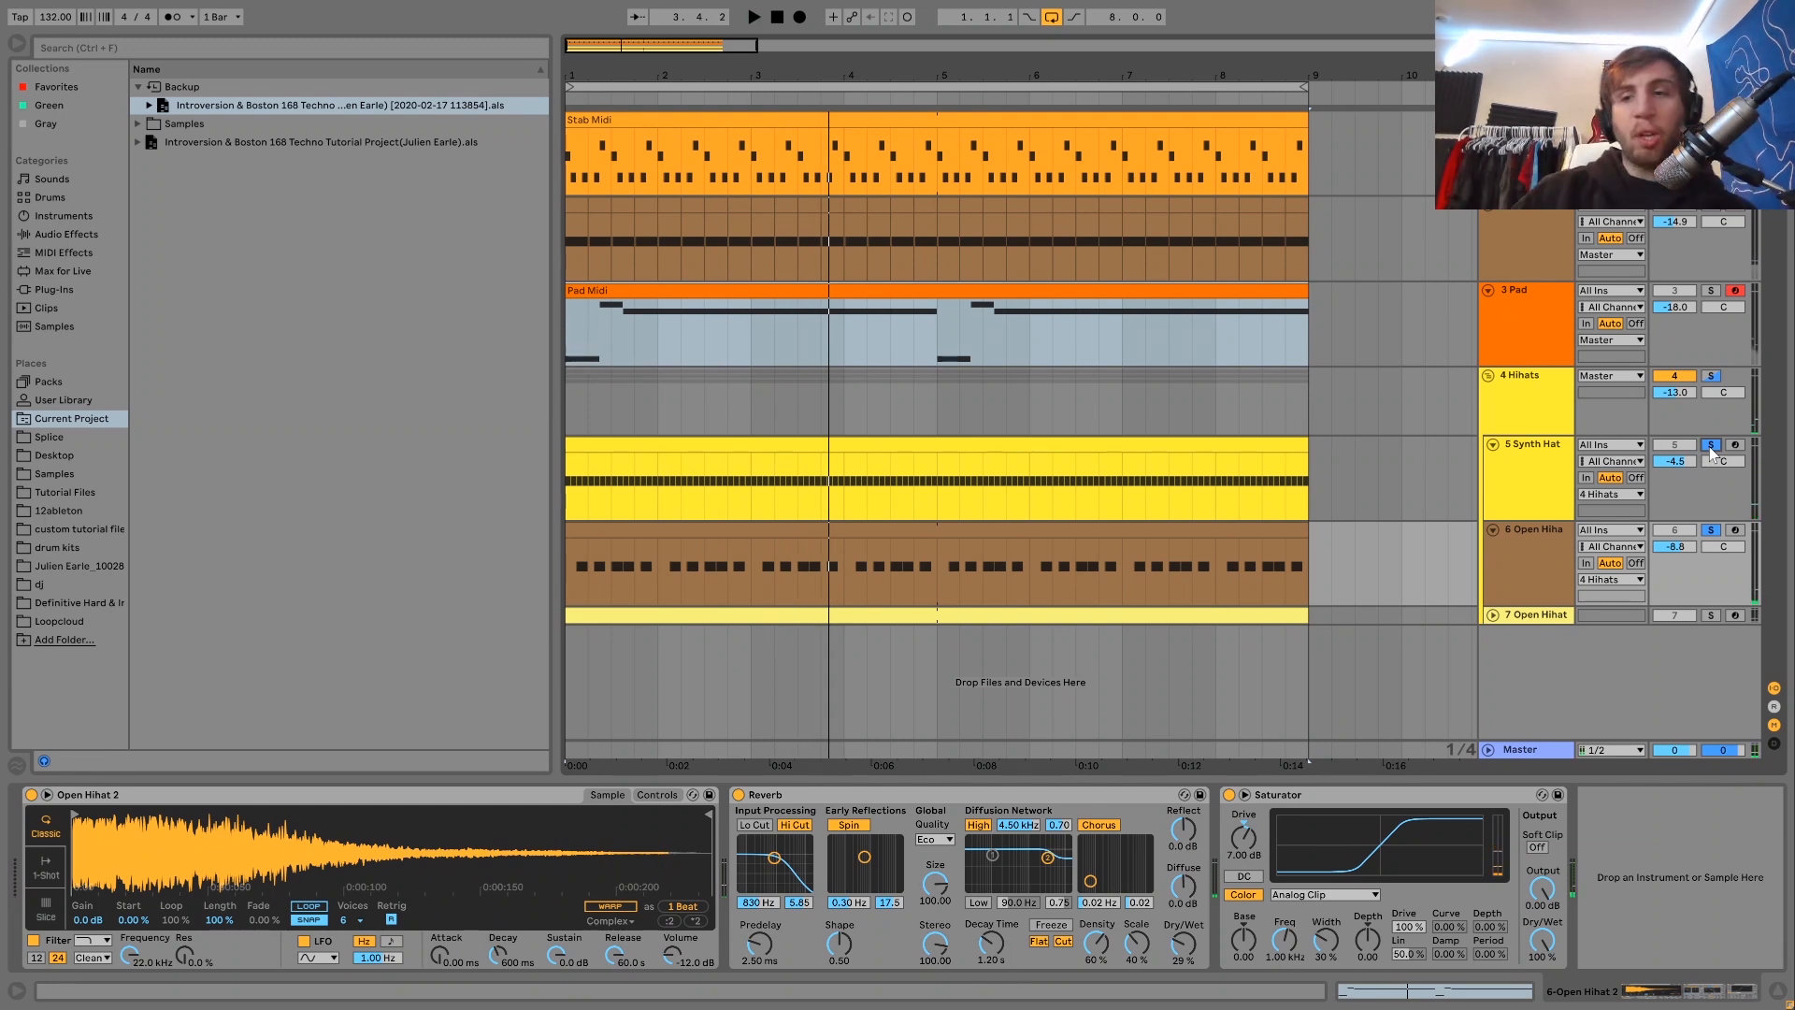
key("space")
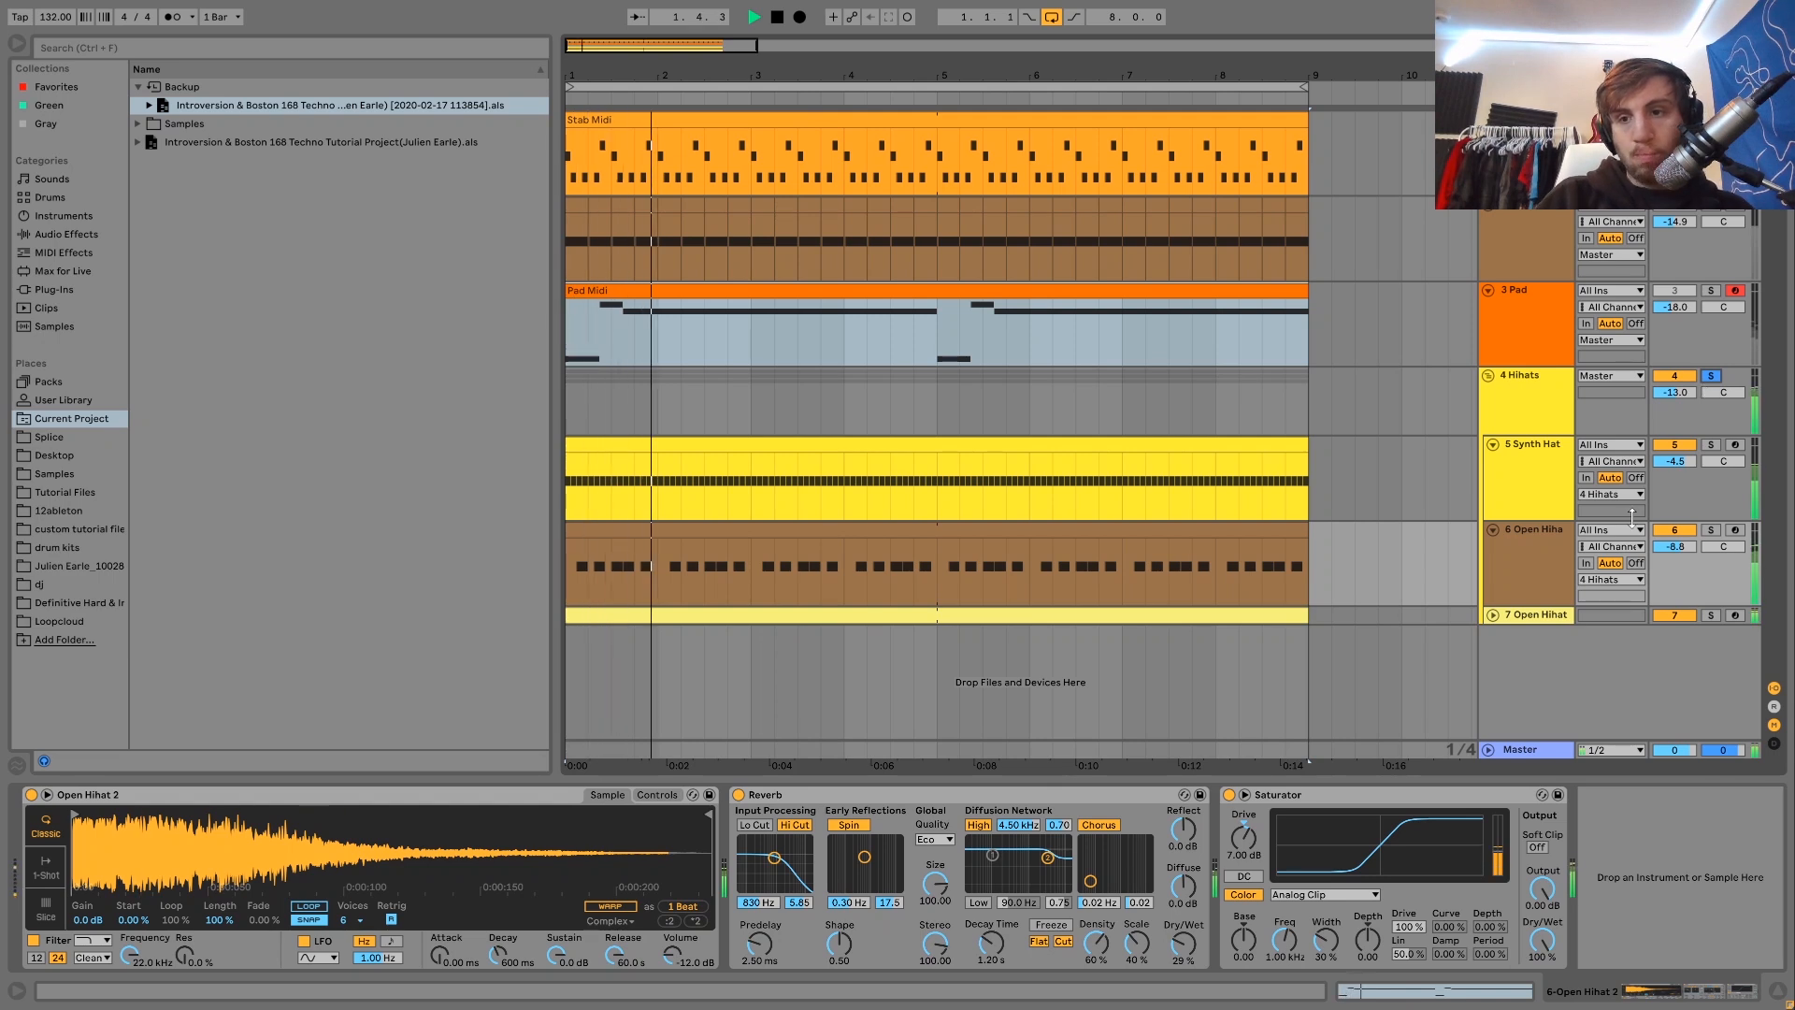
left_click(1711, 529)
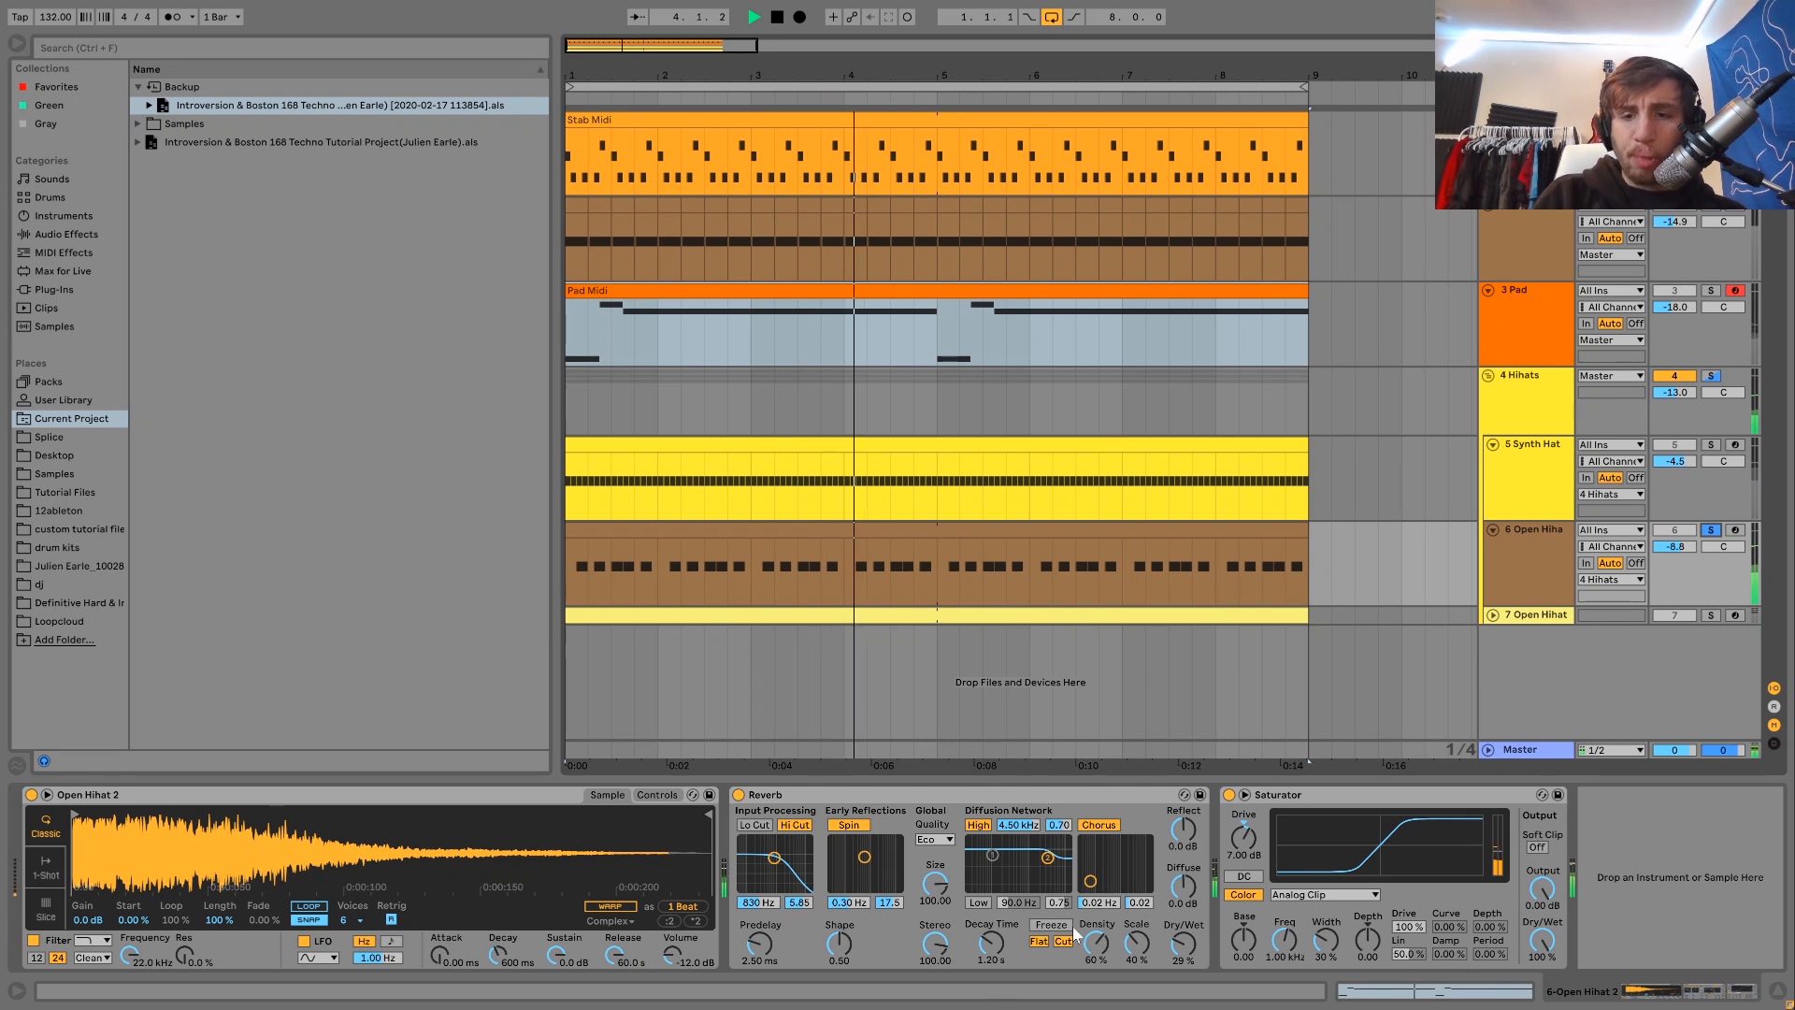
key("space")
Step: Solo and unfold the 7 Open Hihat track, play it, and show its sample waveform
left_click(1710, 615)
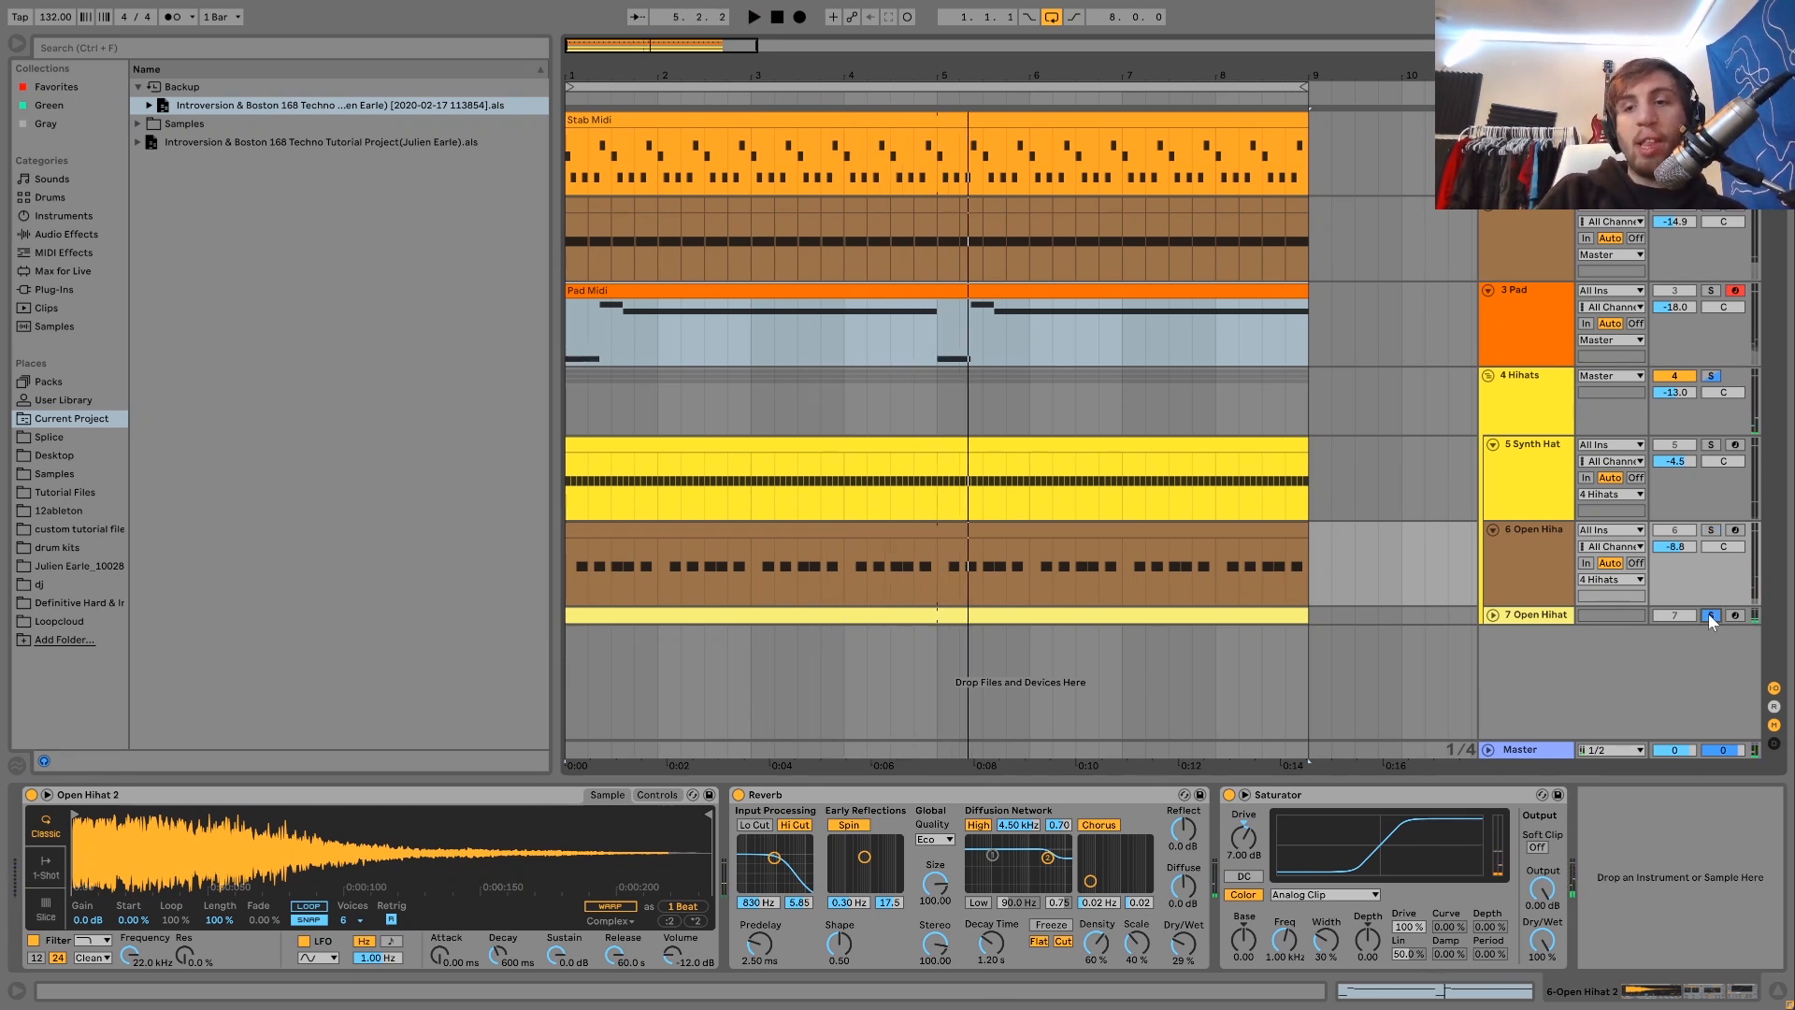
left_click(1529, 615)
key("space")
key("u")
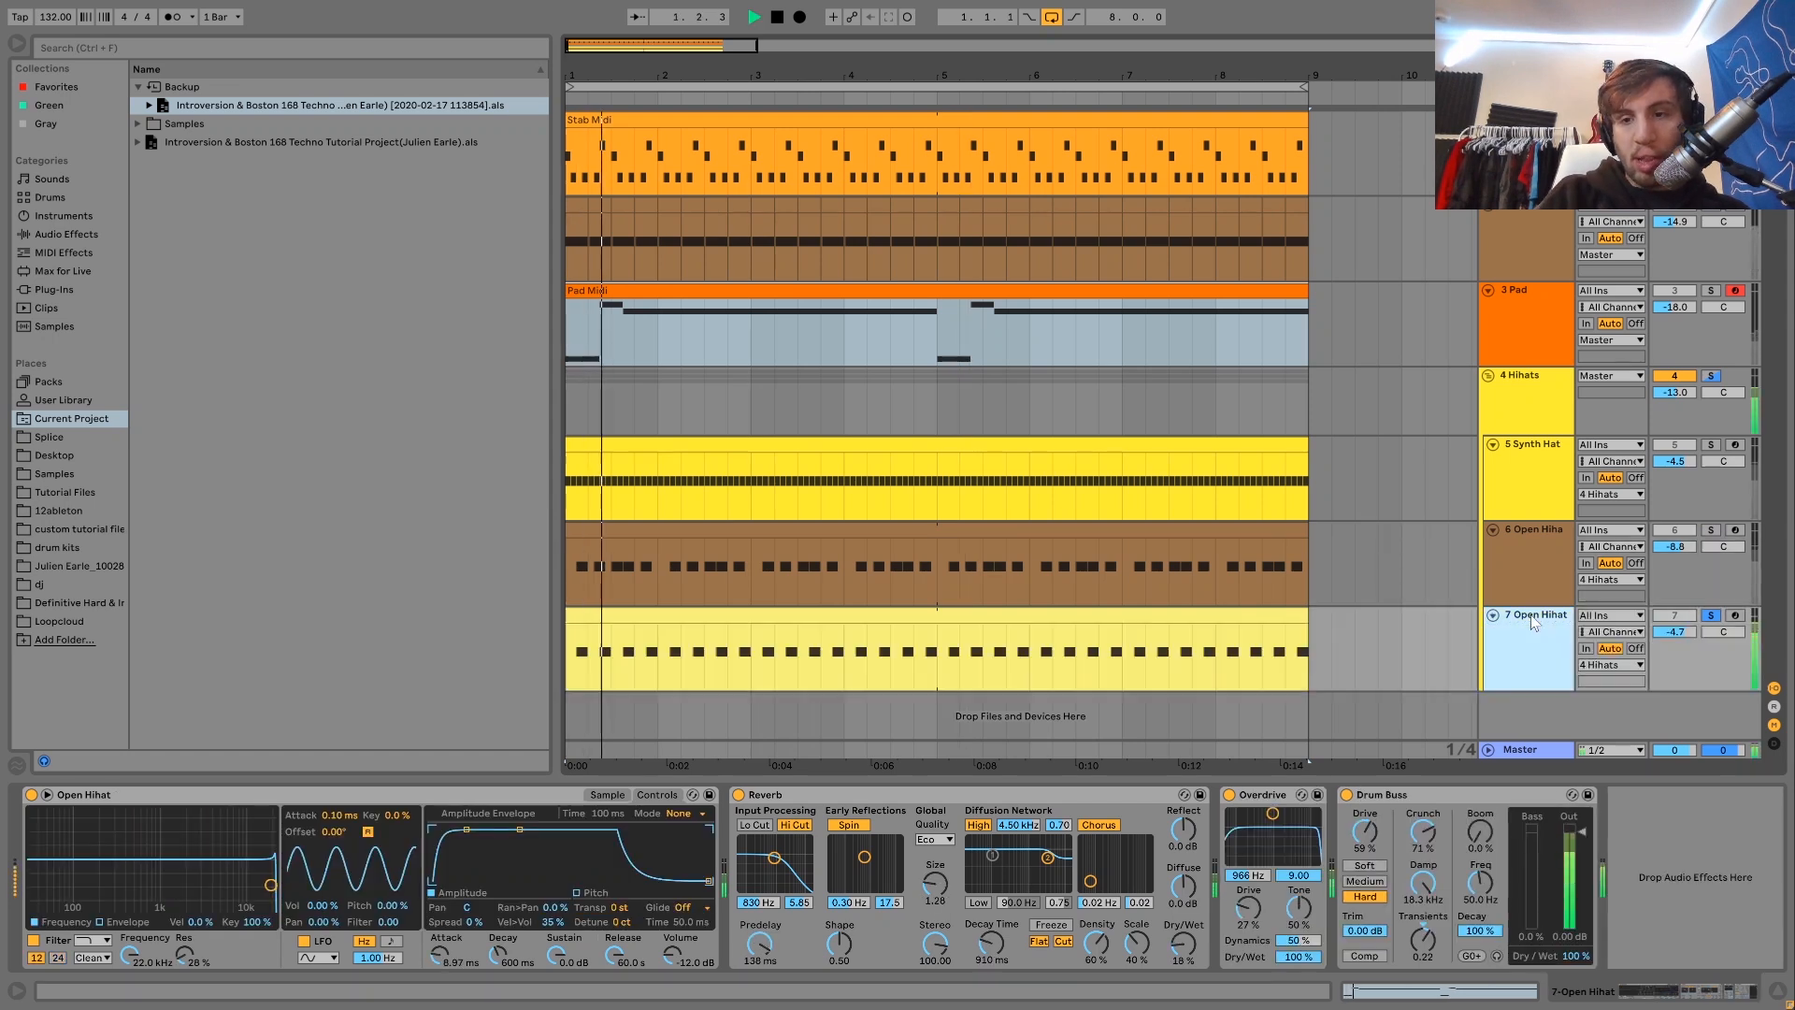
left_click(606, 796)
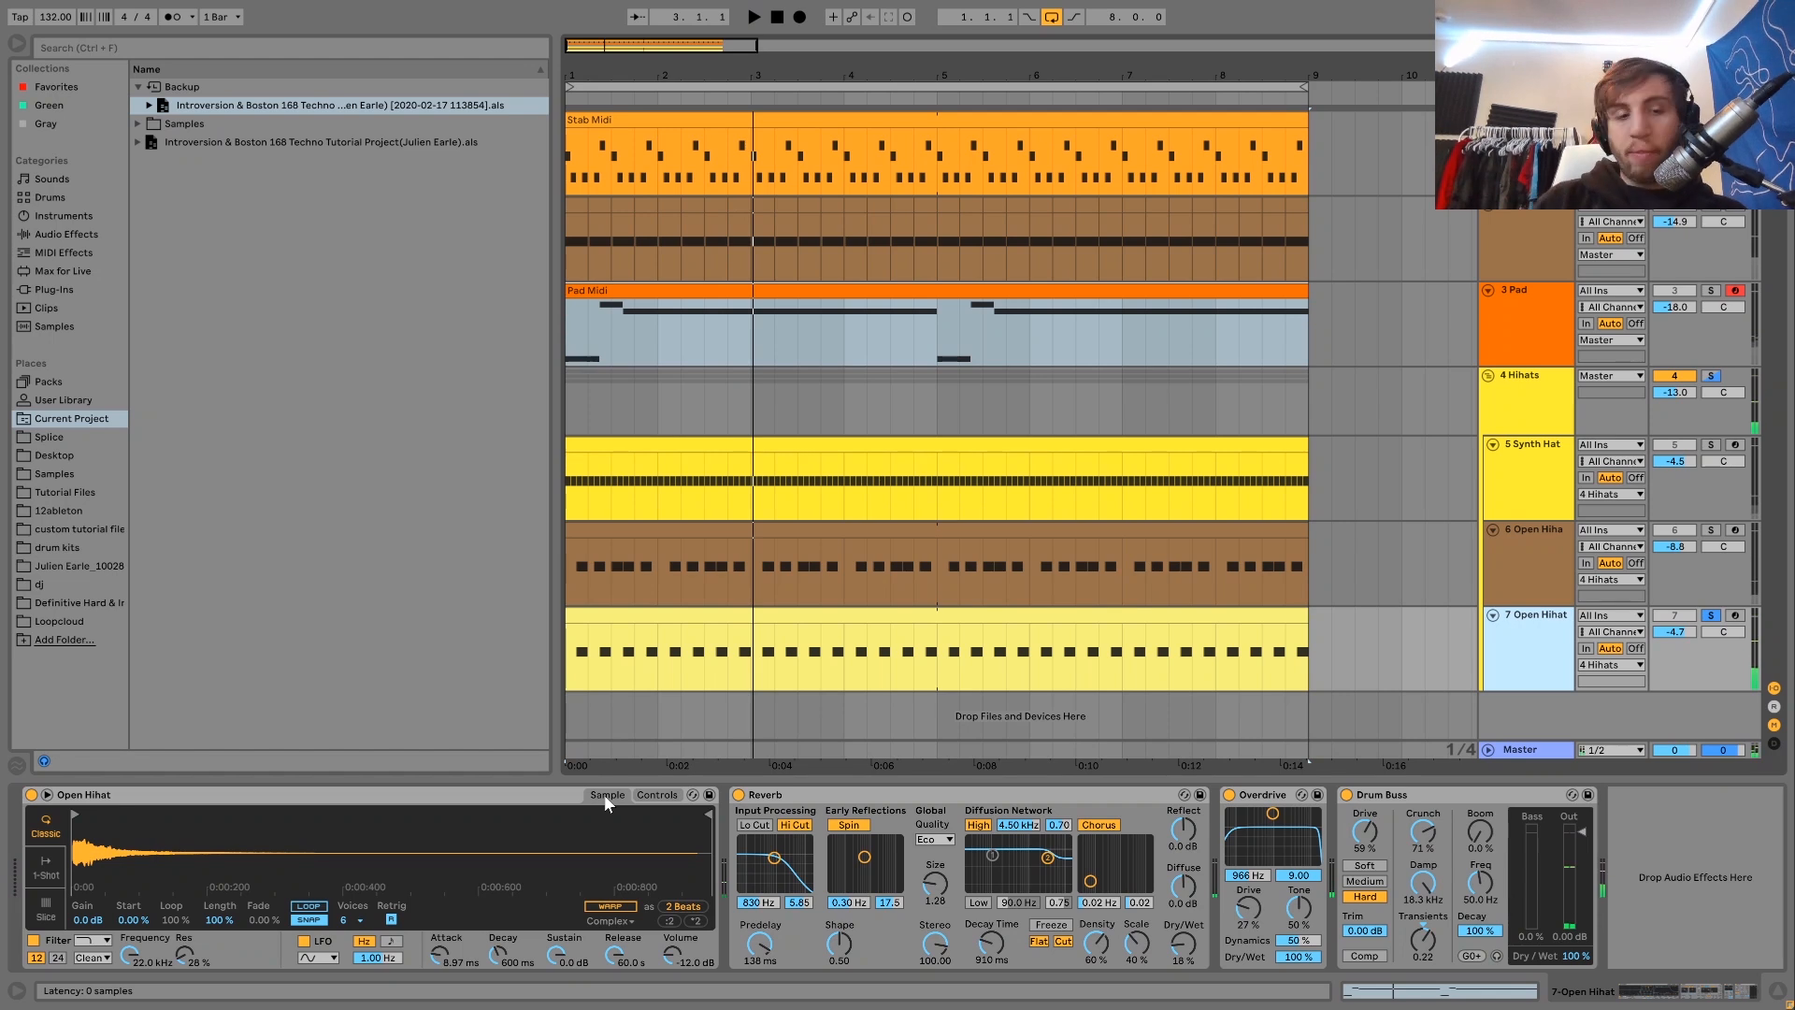
Step: Audition the 7 Open Hihat dry with Reverb, Overdrive and Drum Buss switched off, and undo the three bypasses
left_click(739, 793)
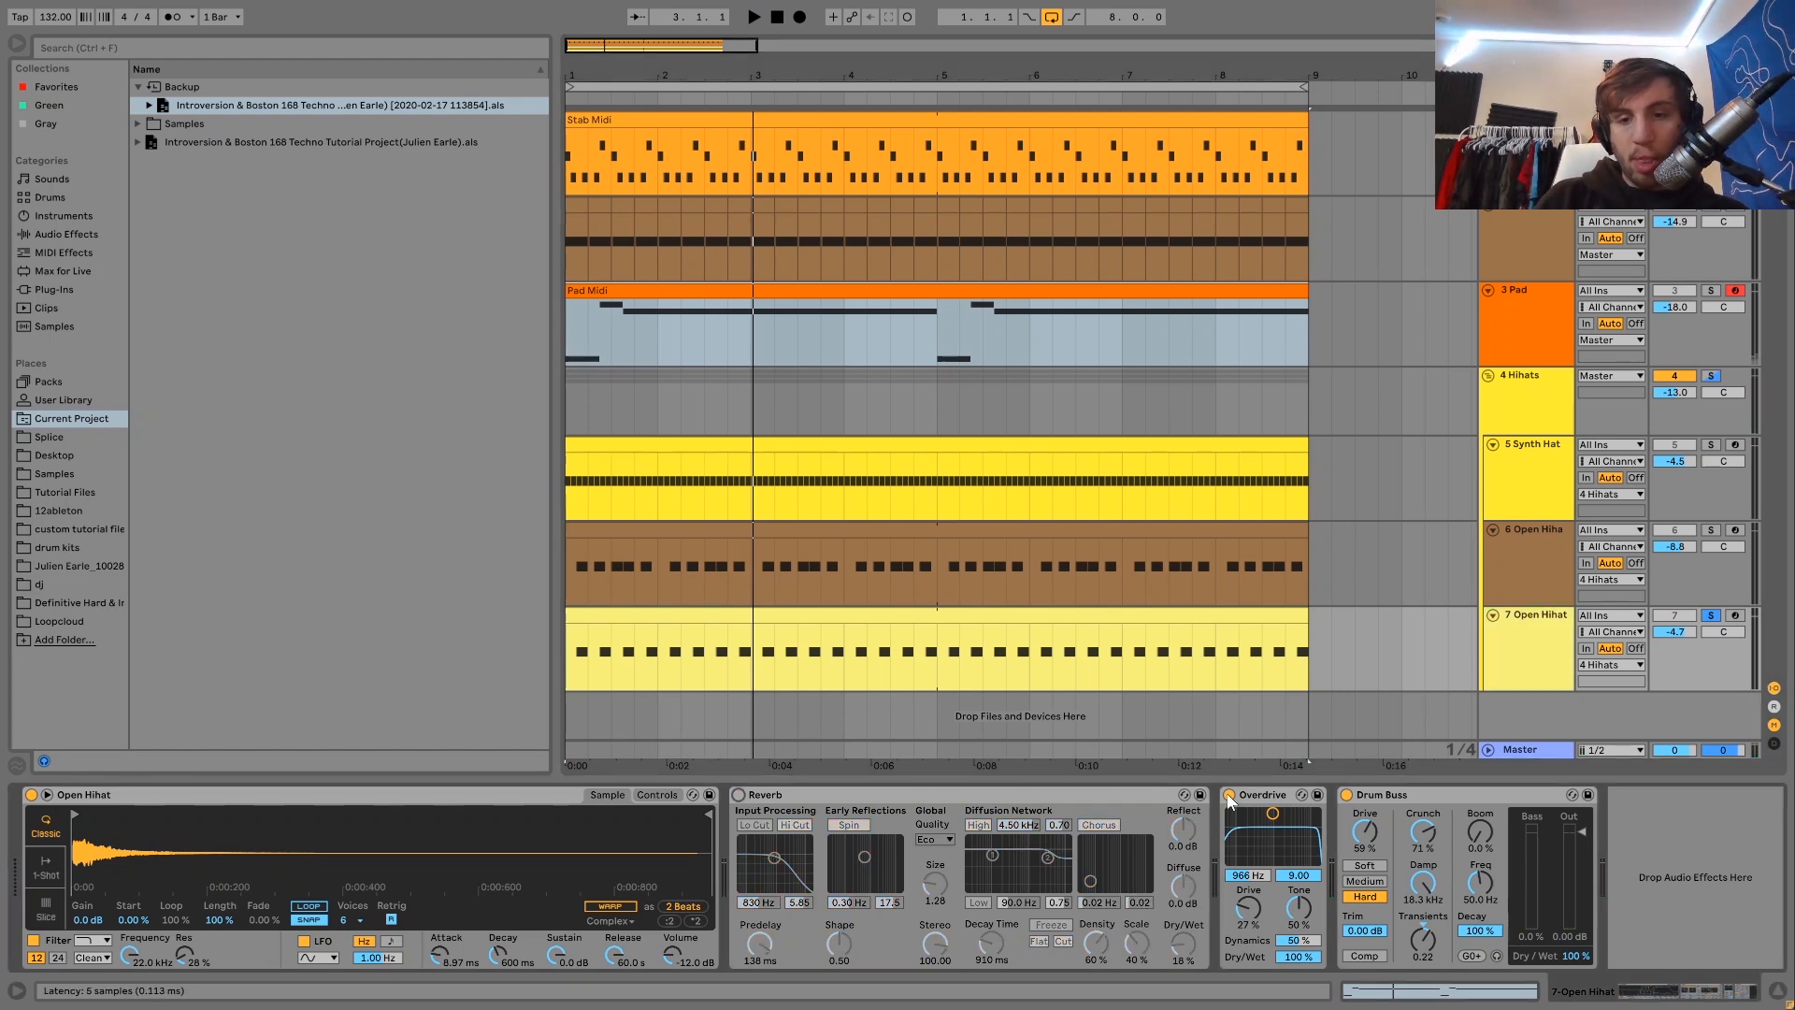
left_click(1347, 794)
key("space")
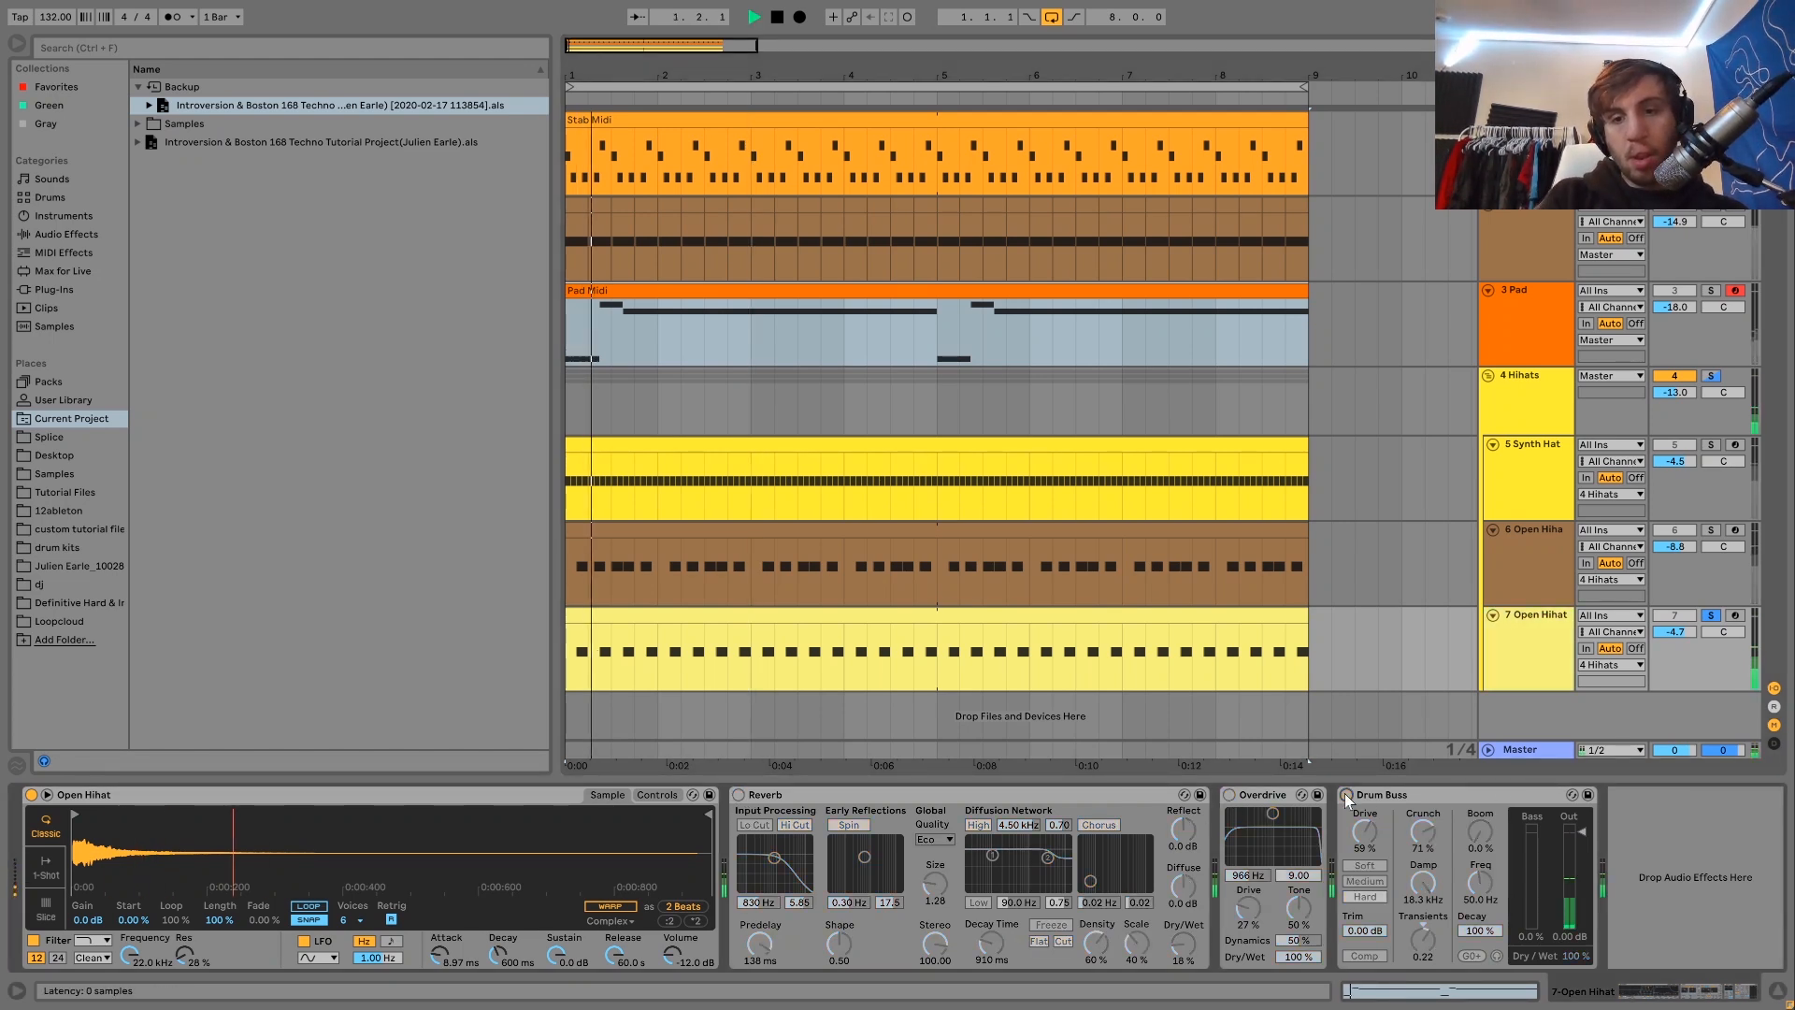
key("ctrl+z")
key("ctrl+z")
key("ctrl+z")
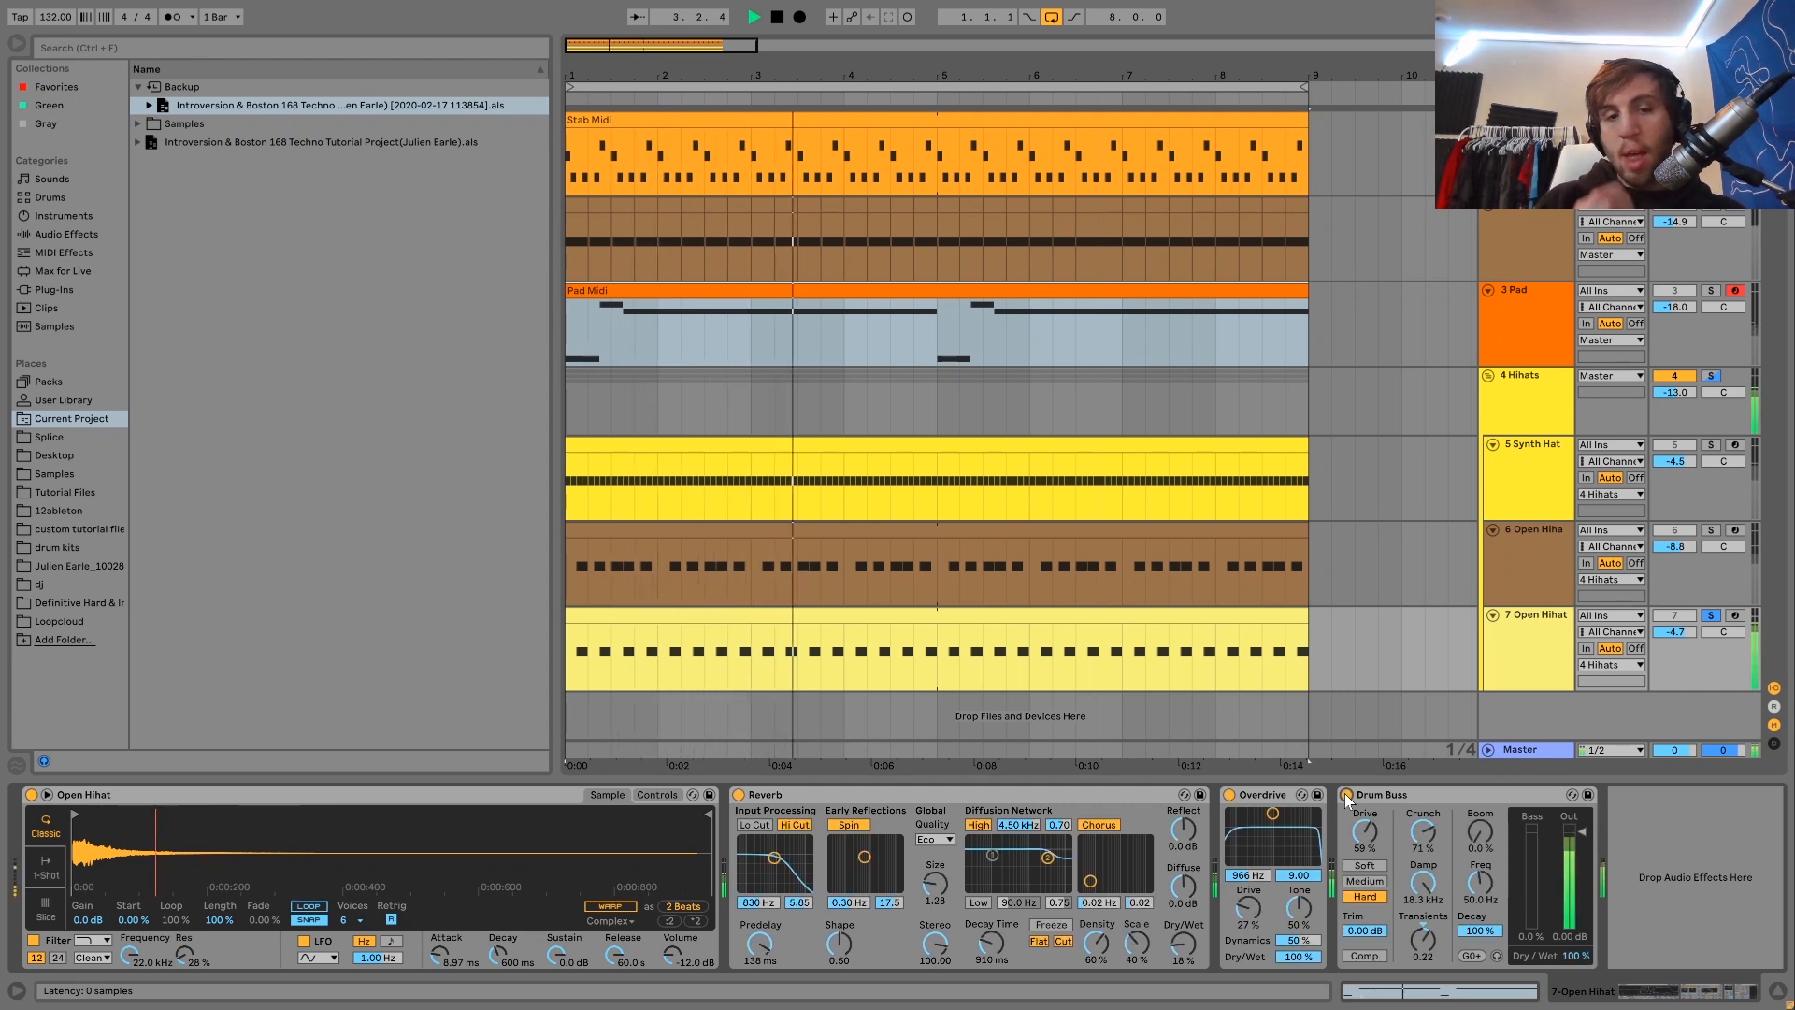
Step: Show the Open Hihat sampler's envelope controls and play the soloed track to audition its amplitude envelope and Reverb
left_click(648, 794)
key("space")
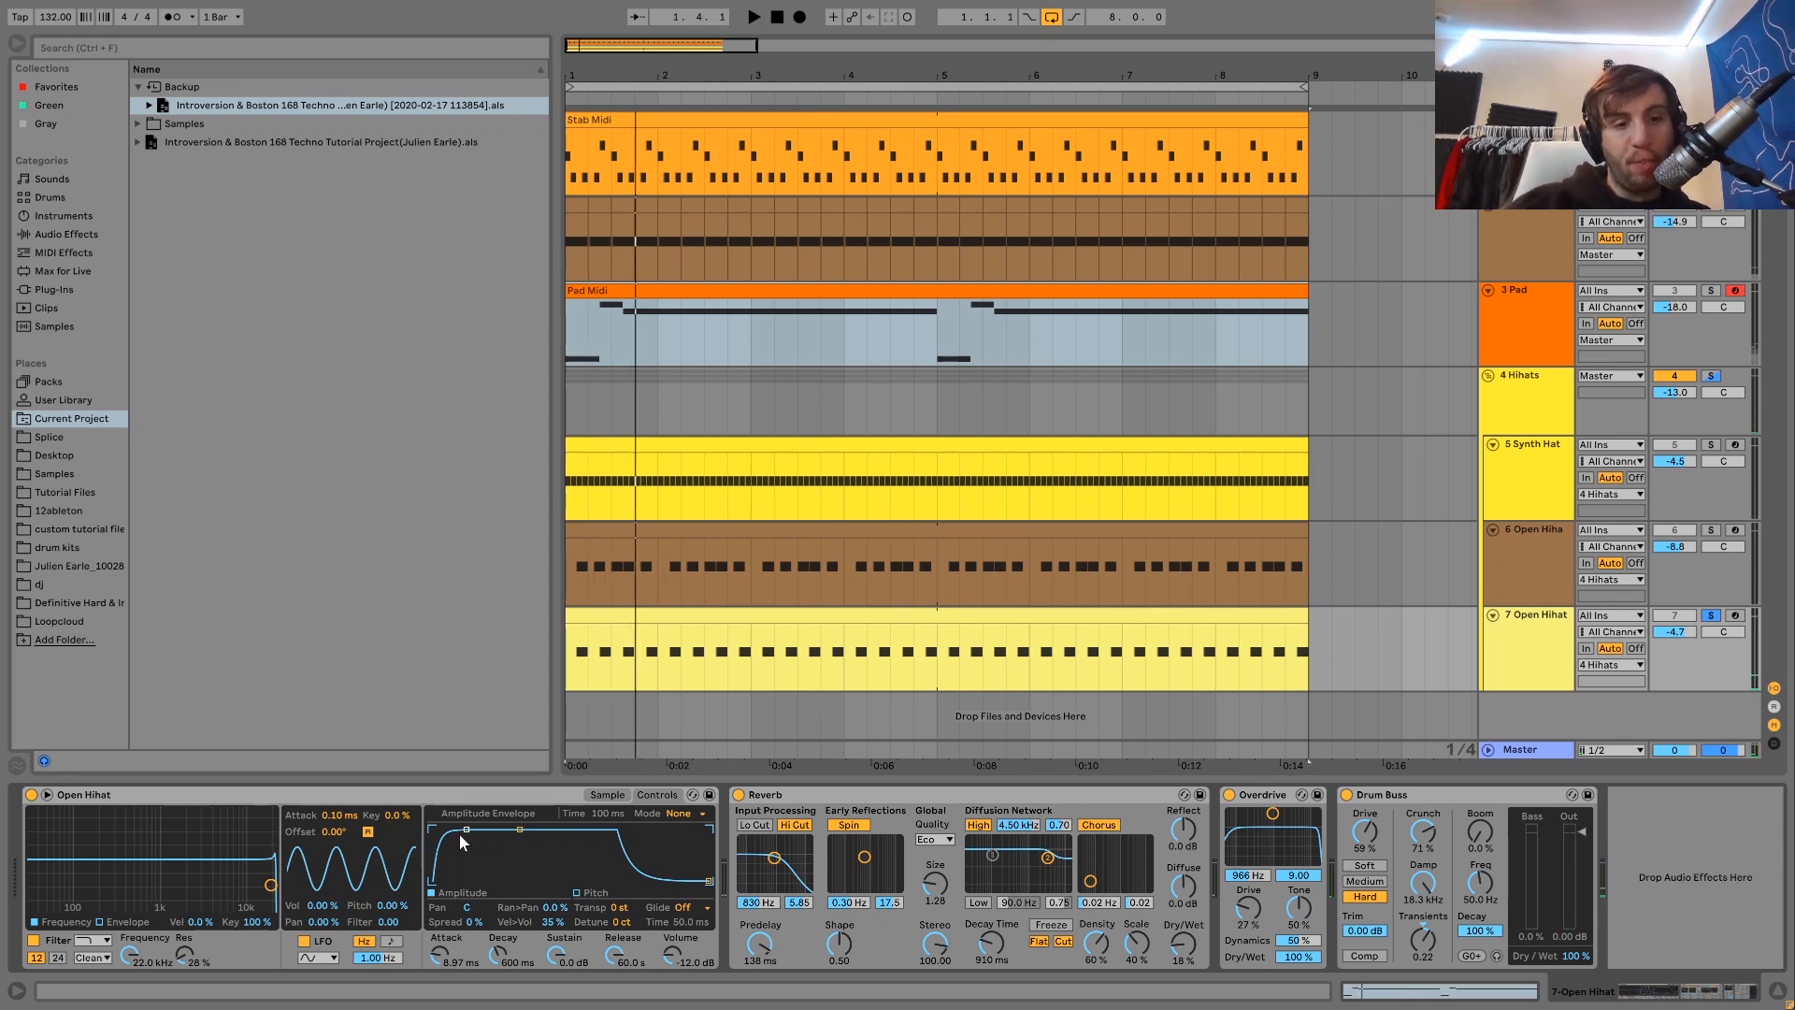
key("space")
key("space")
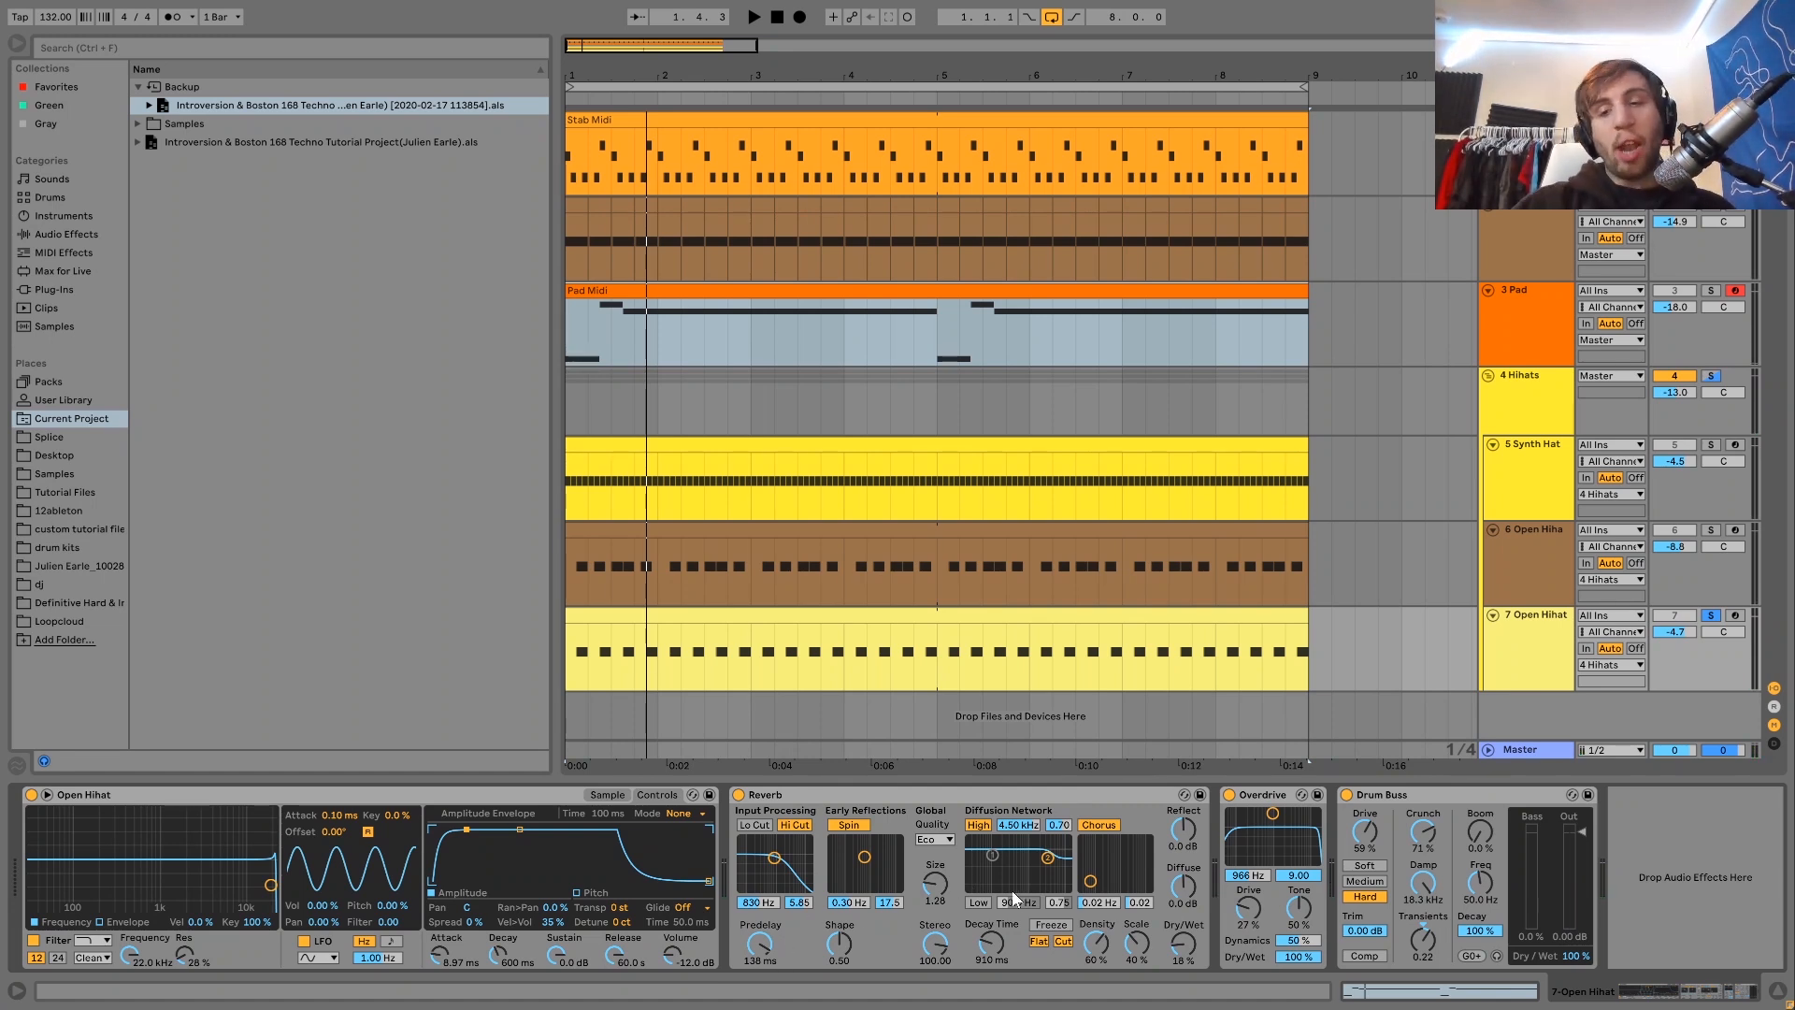
key("space")
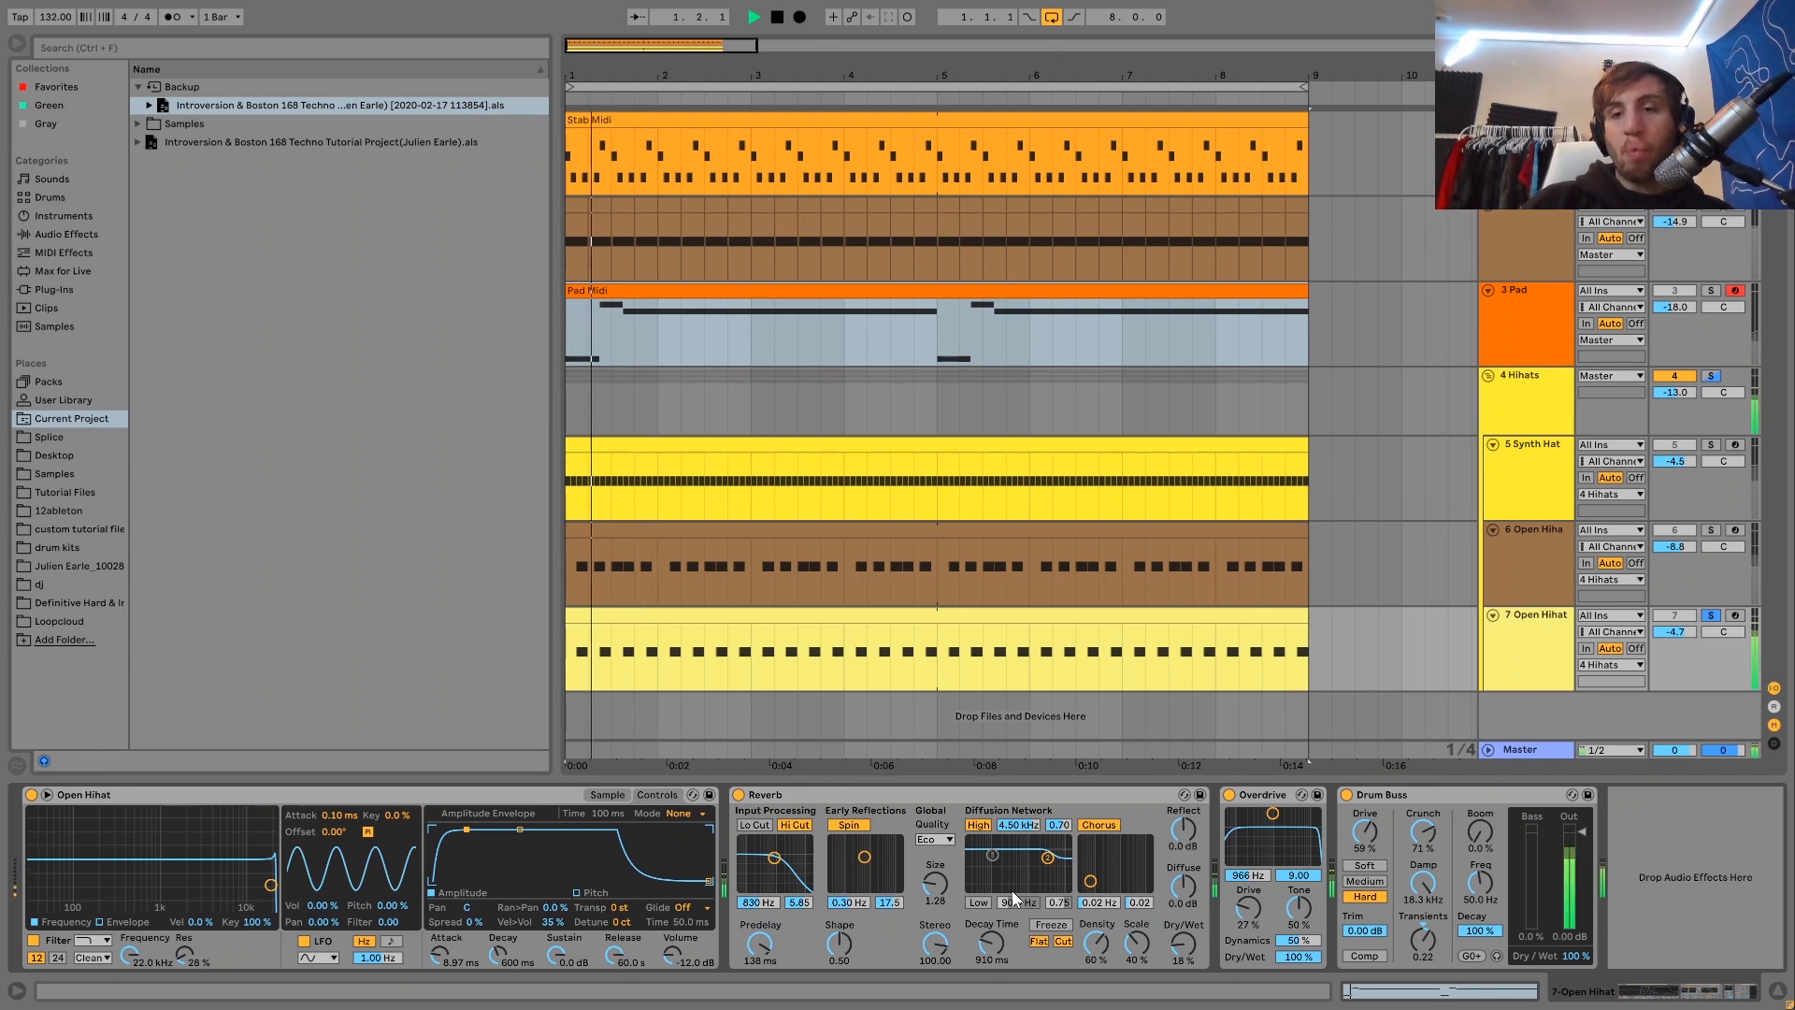
key("space")
key("space")
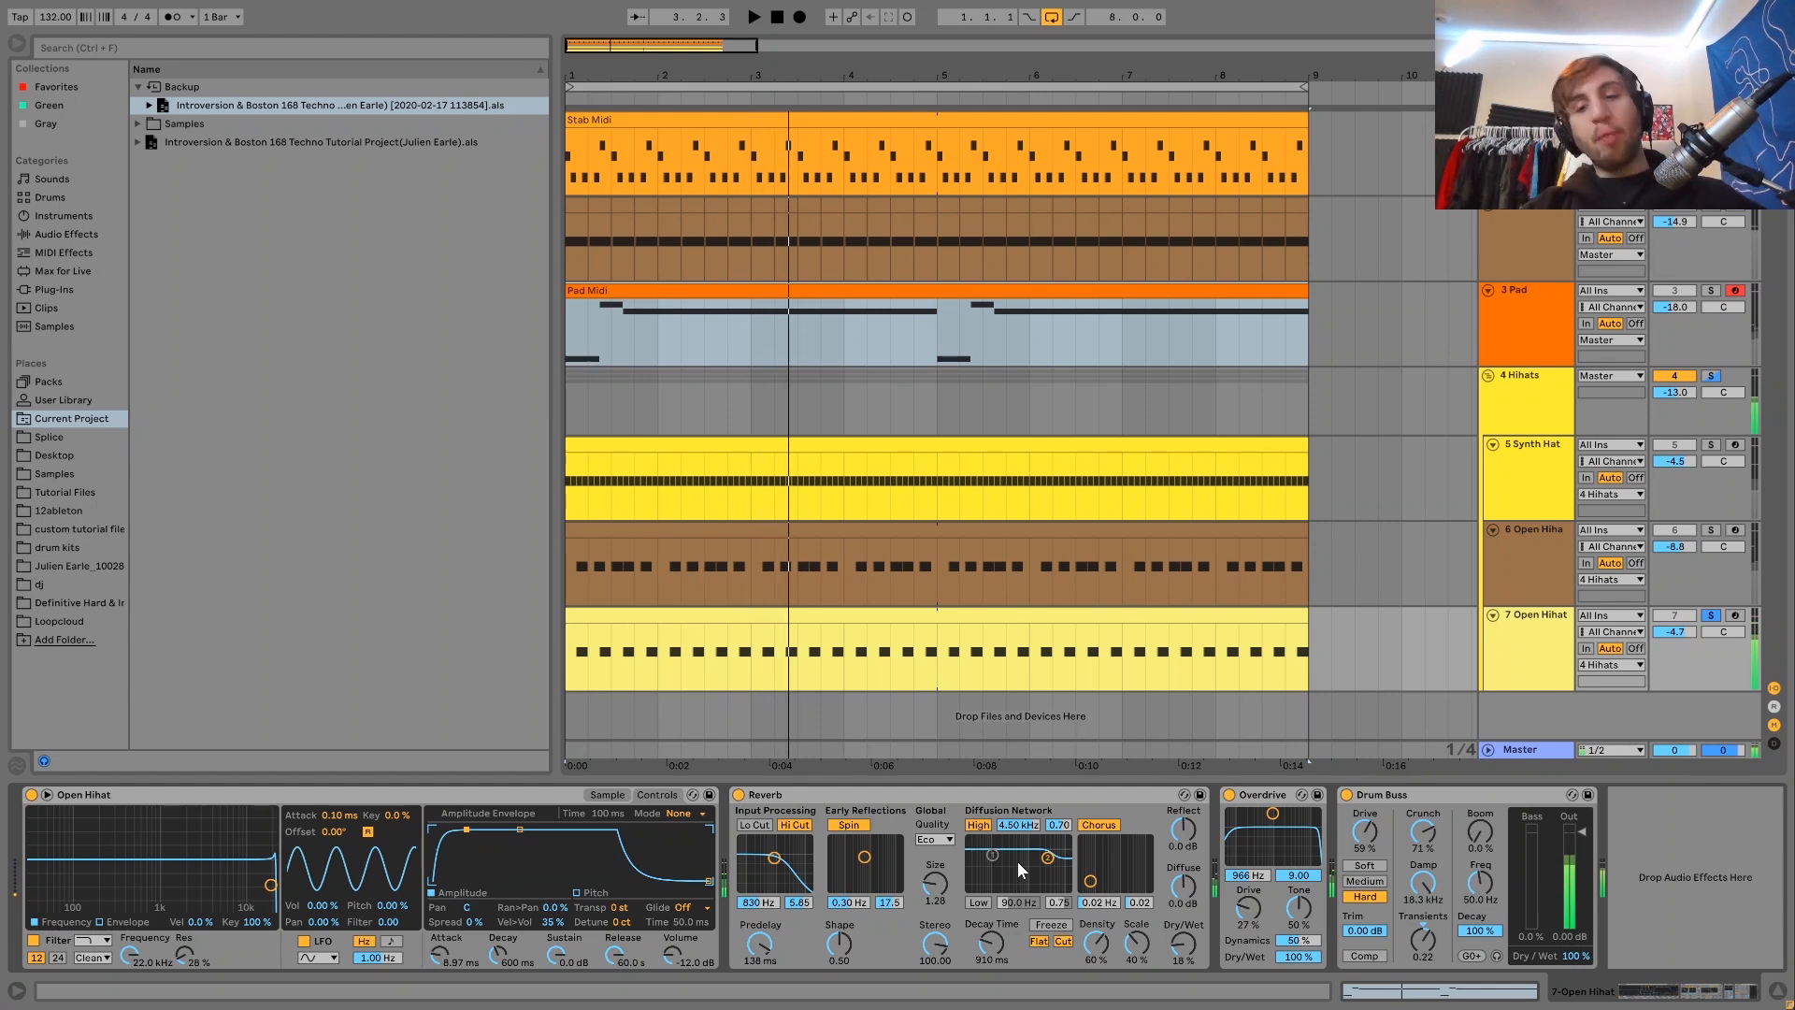
Step: Audition the 7 Open Hihat with Drum Buss and Overdrive switched off, and undo both bypasses
left_click(1346, 795)
key("space")
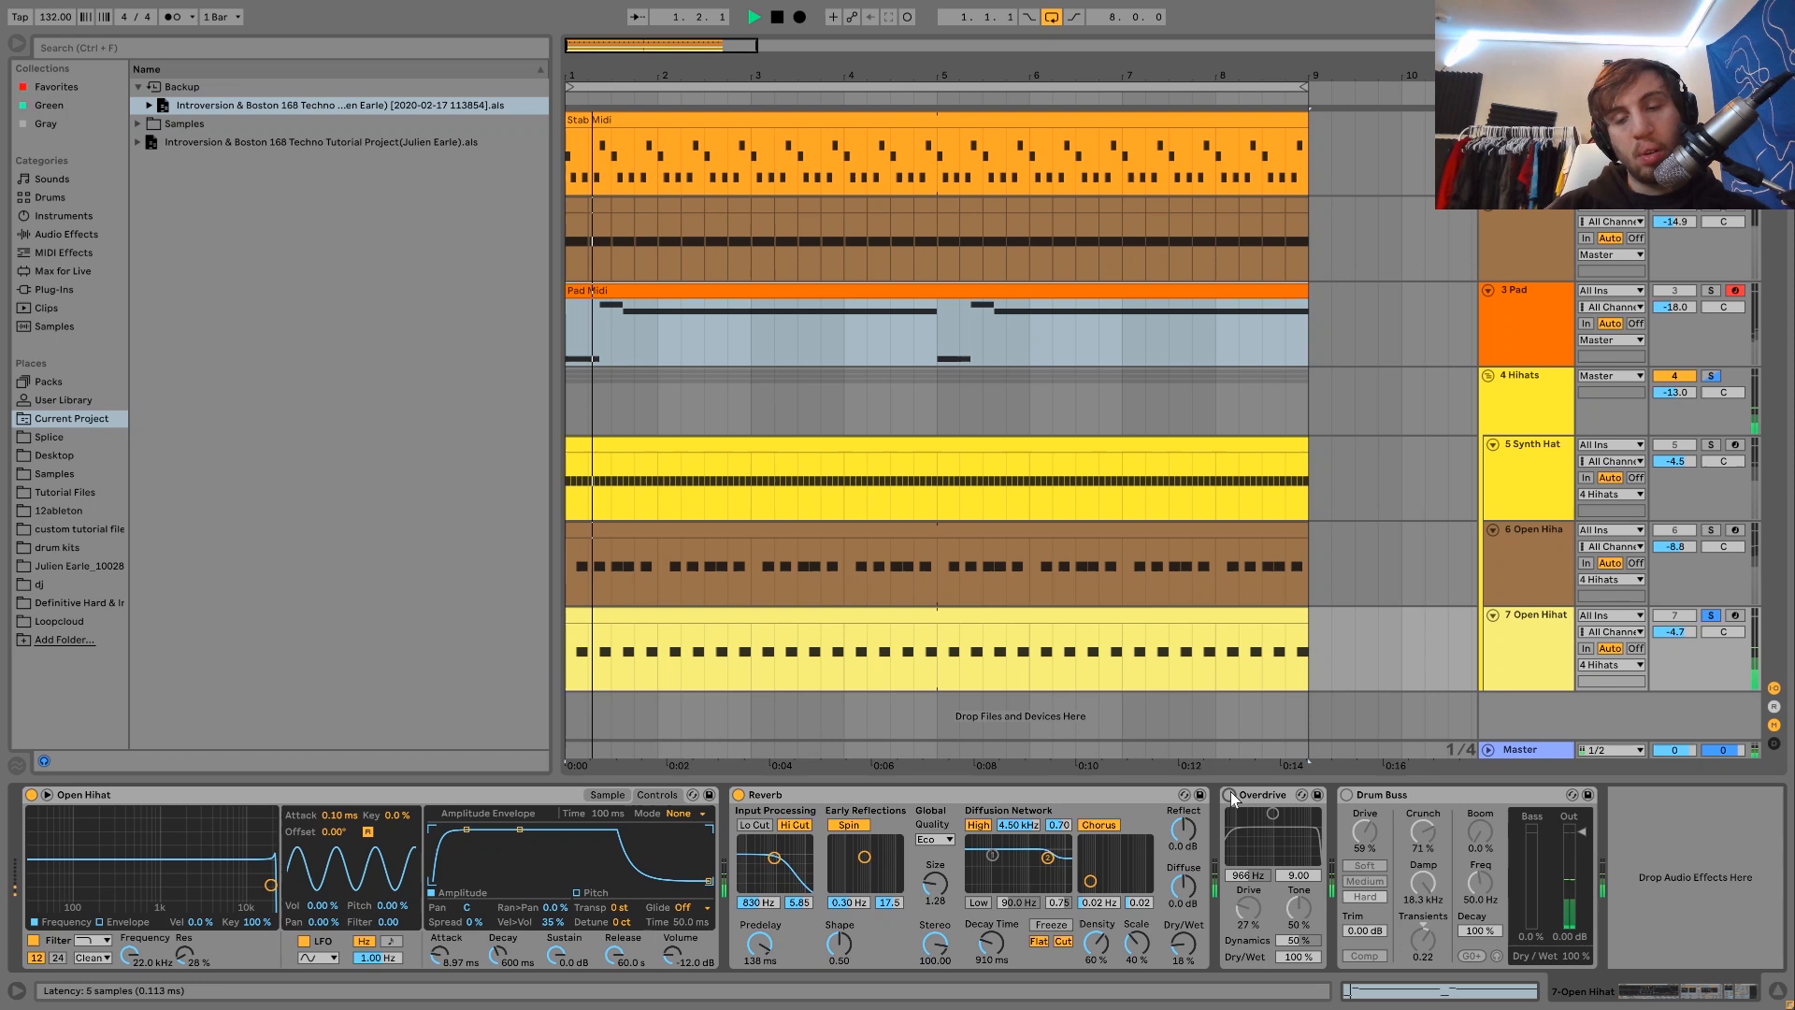
key("ctrl+z")
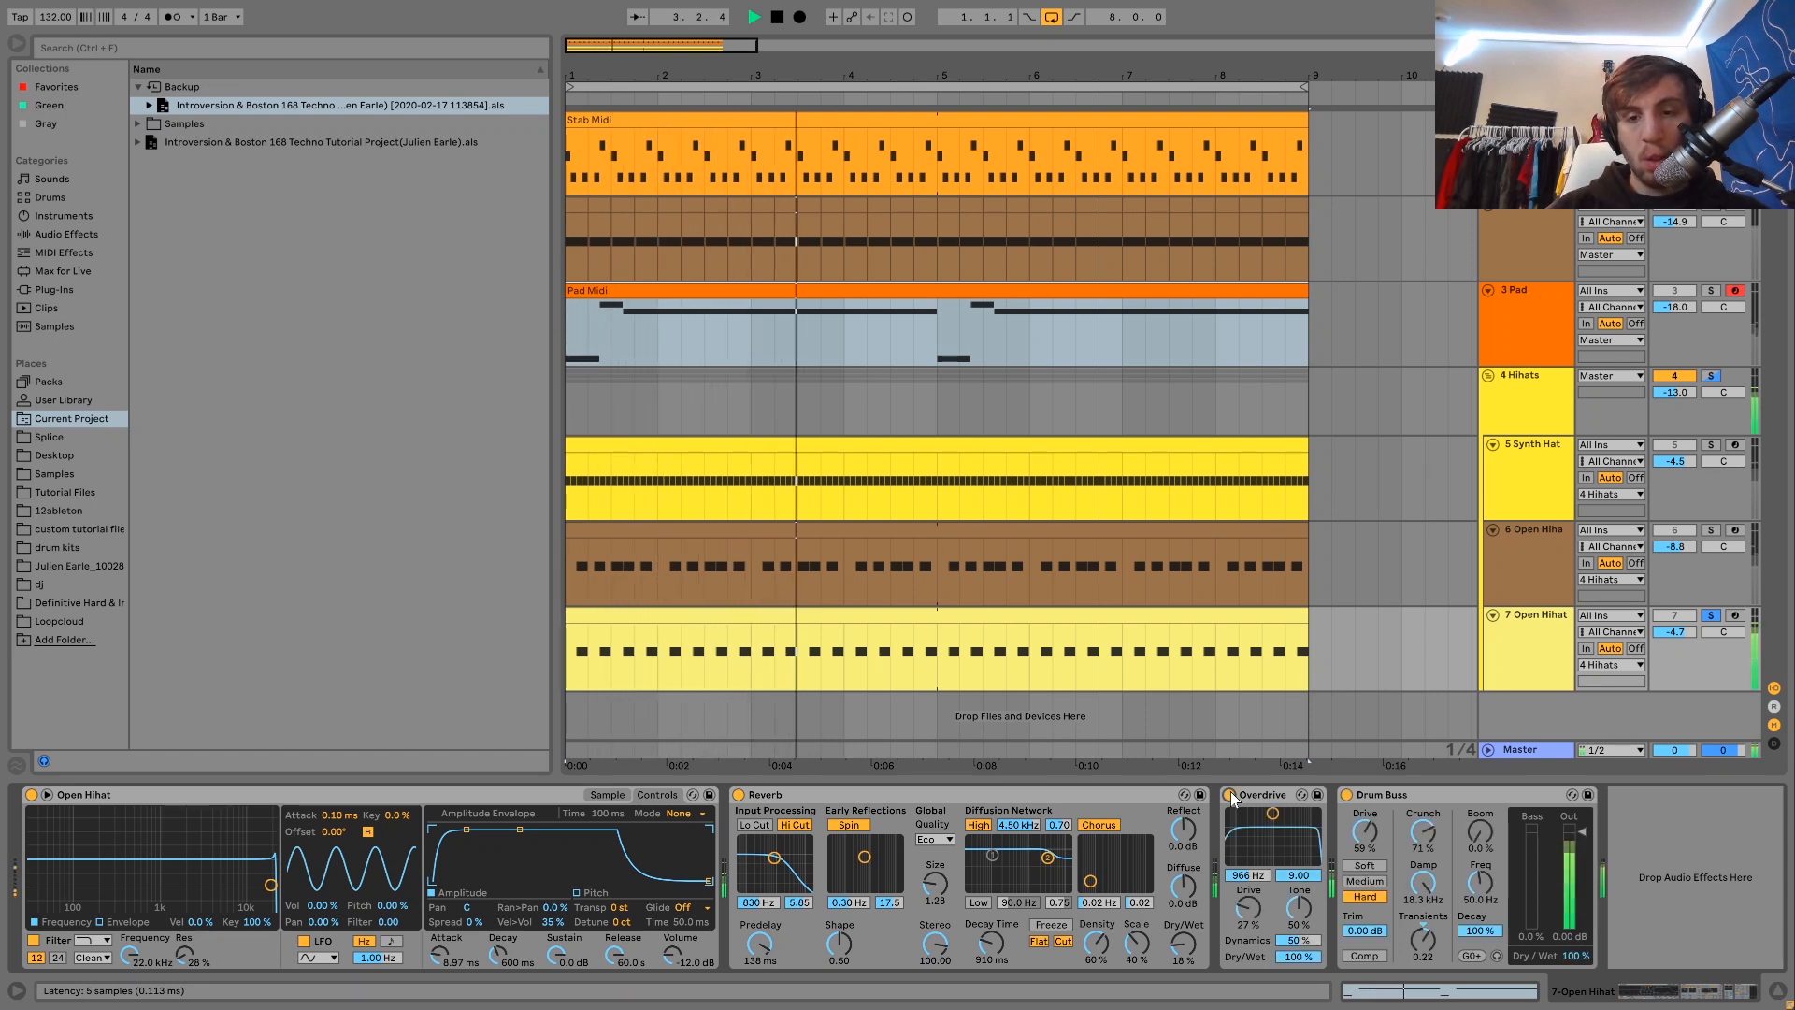
key("space")
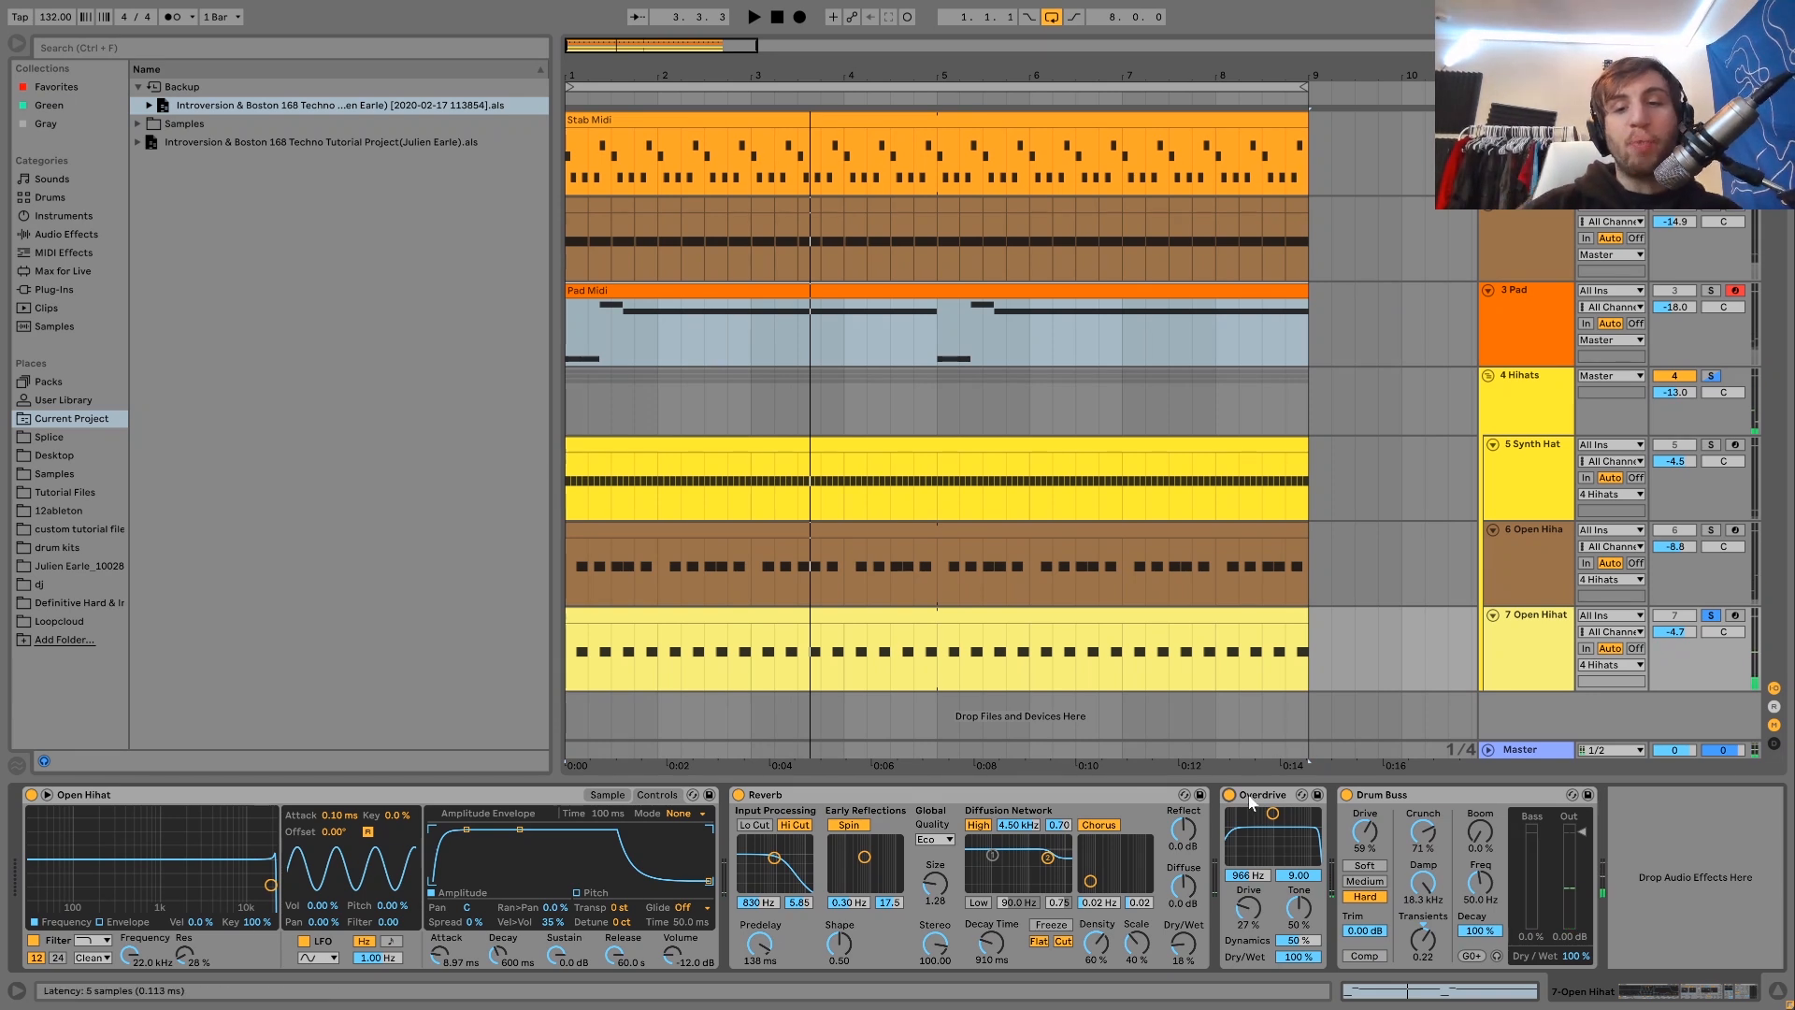
Step: Compare the soloed 7 Open Hihat with only its Overdrive switched off and on again
key("space")
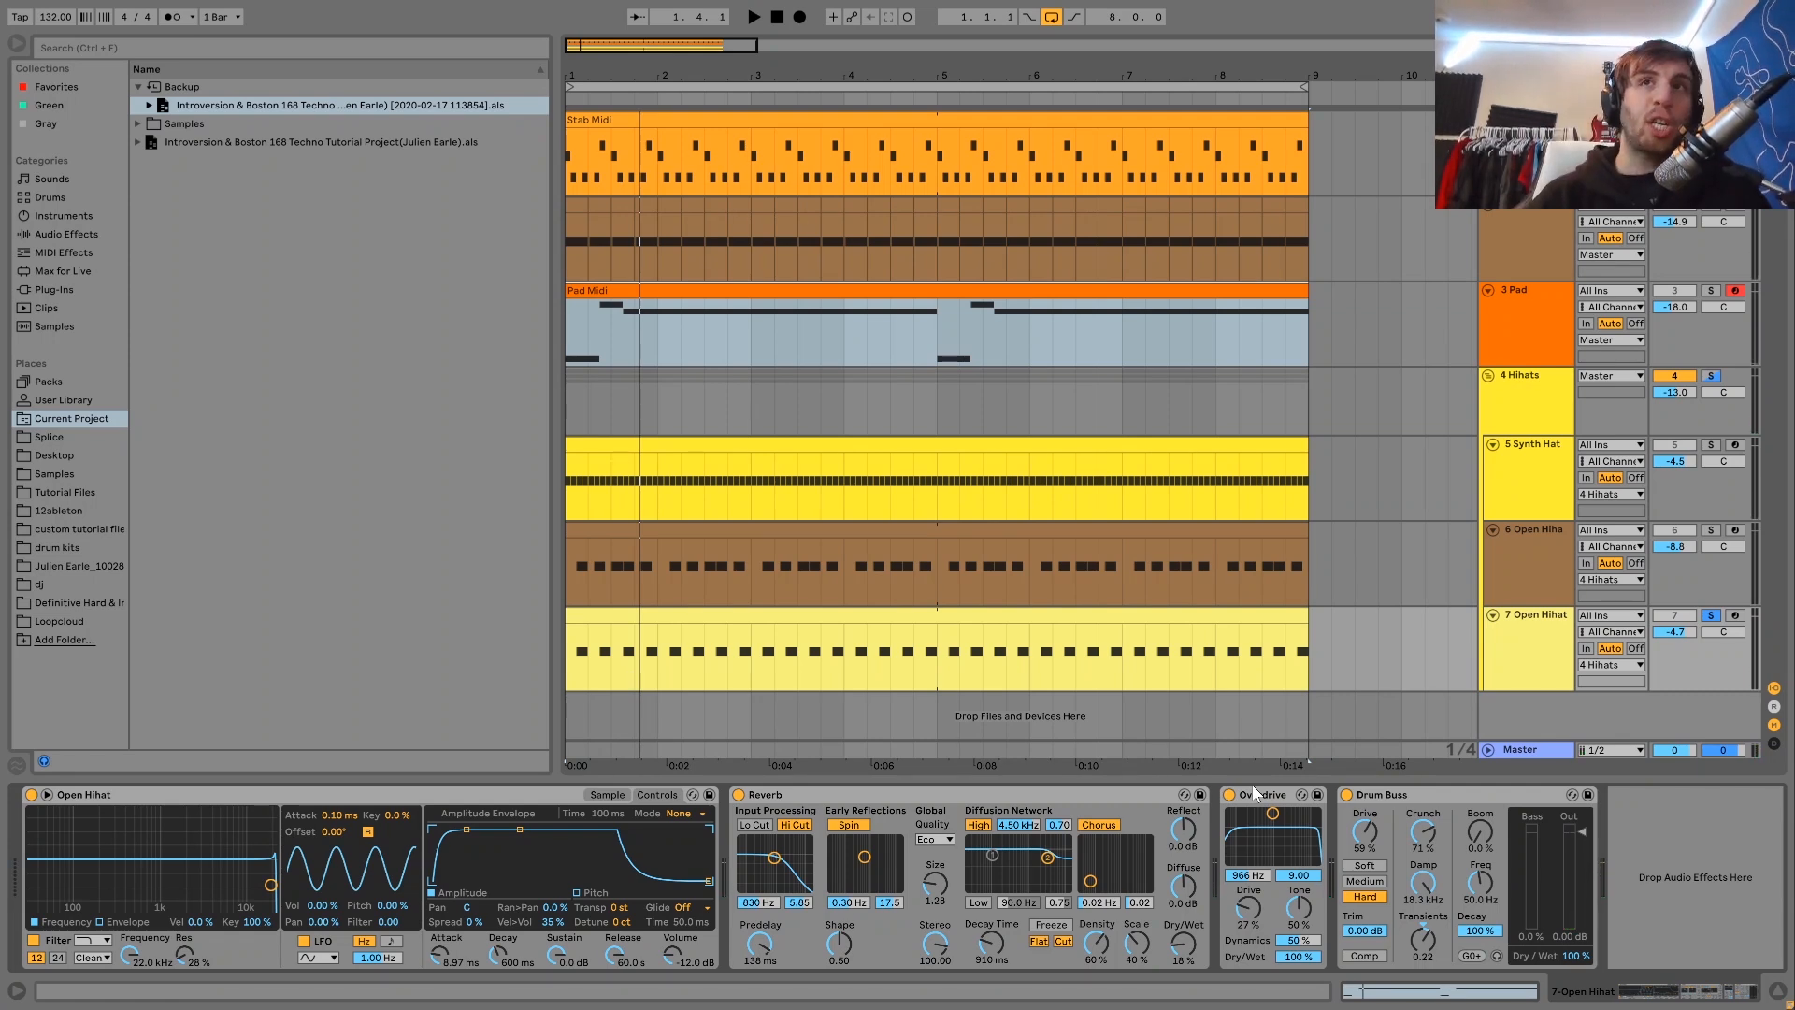
left_click(1229, 793)
key("space")
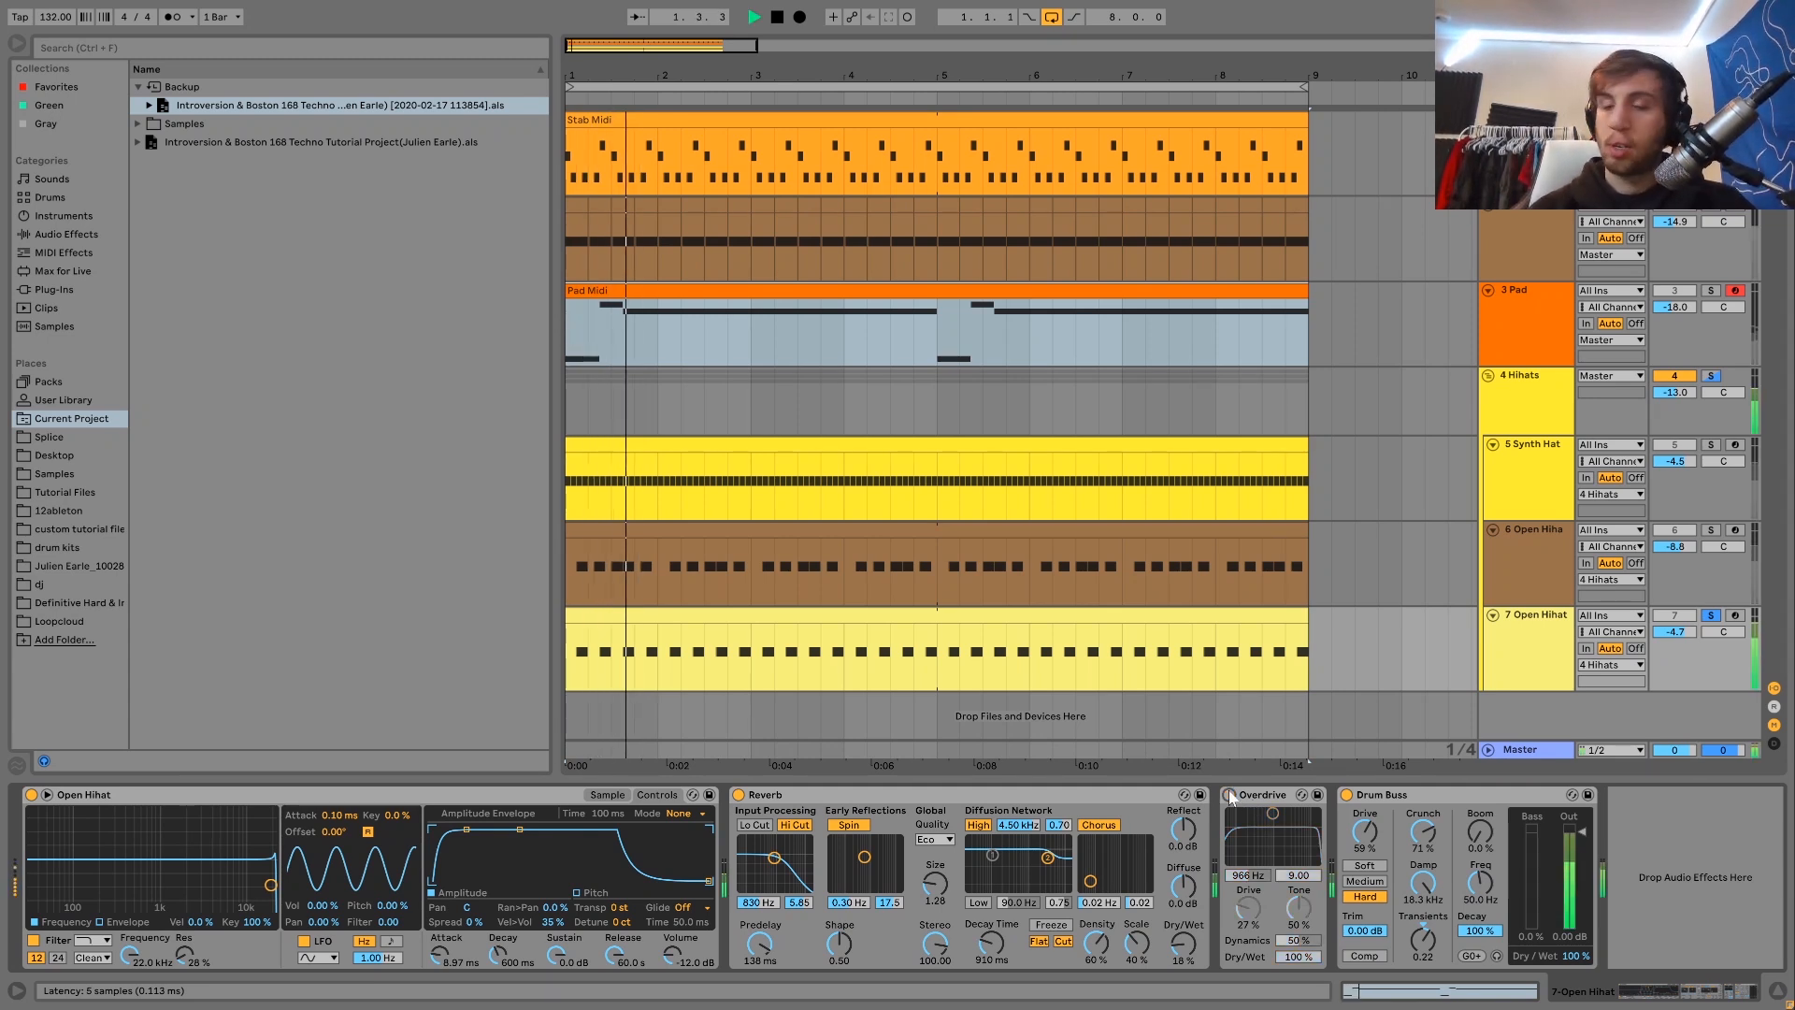
left_click(1228, 793)
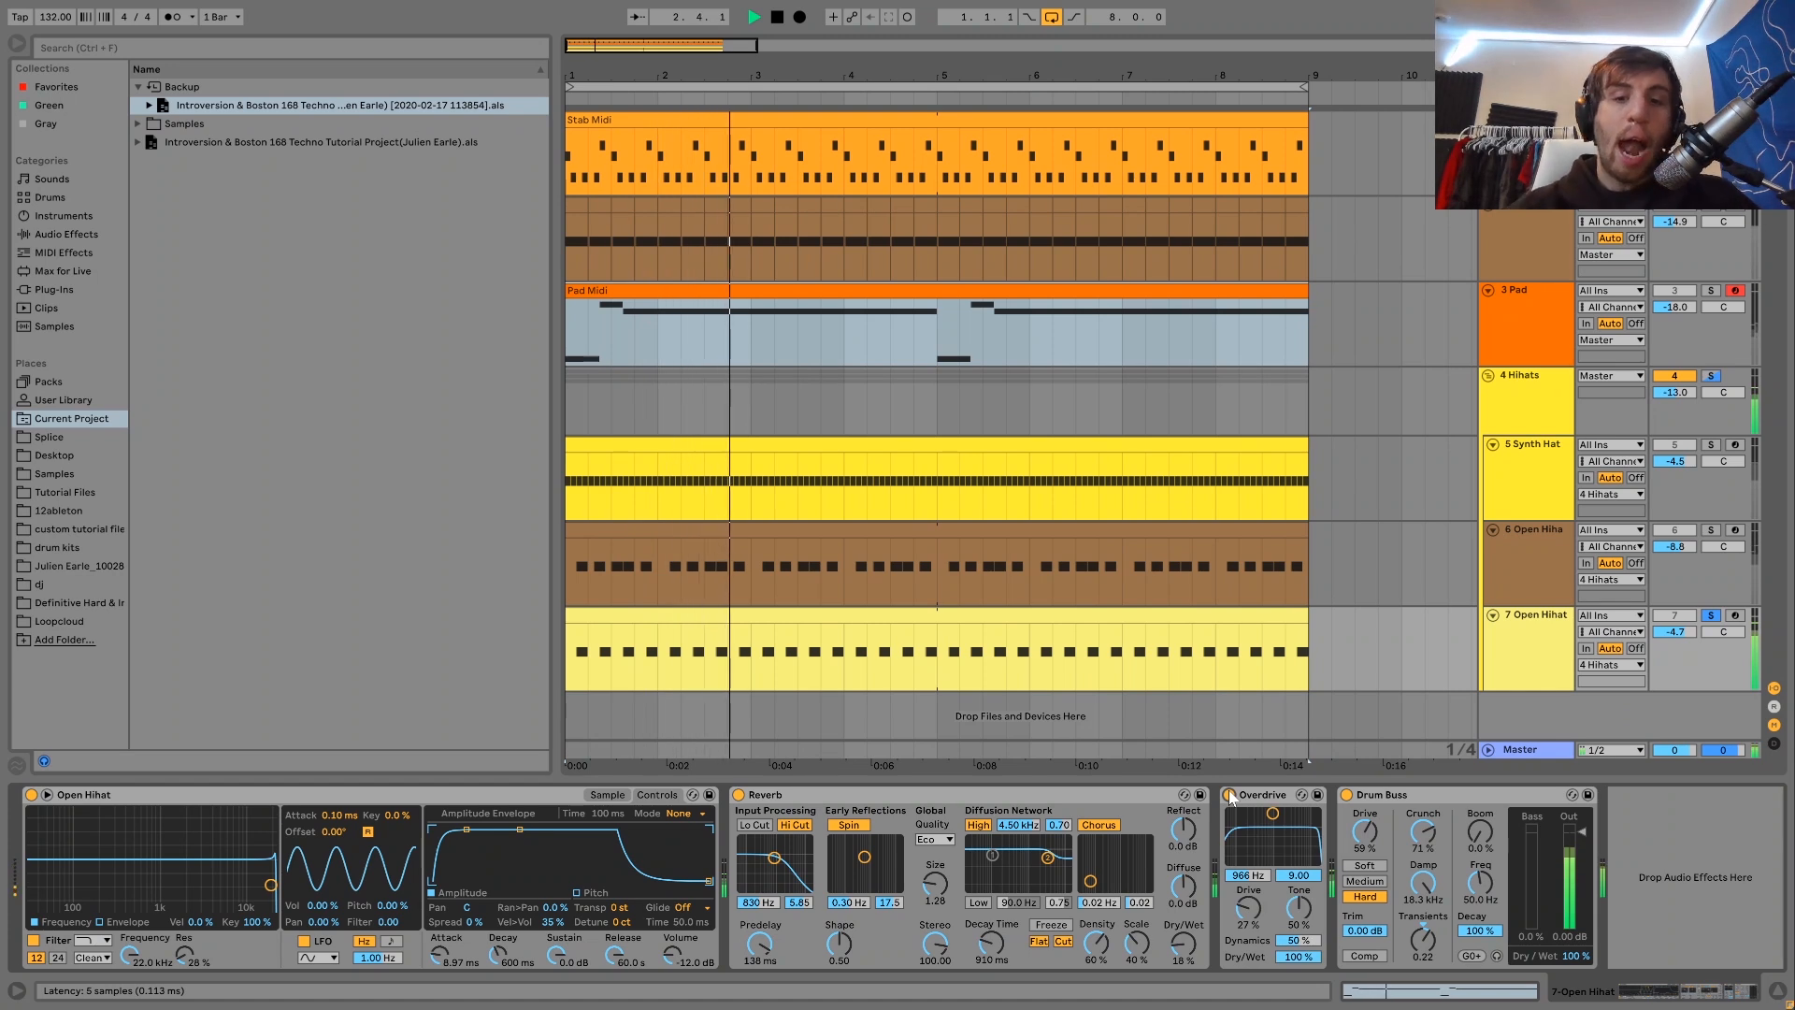
key("space")
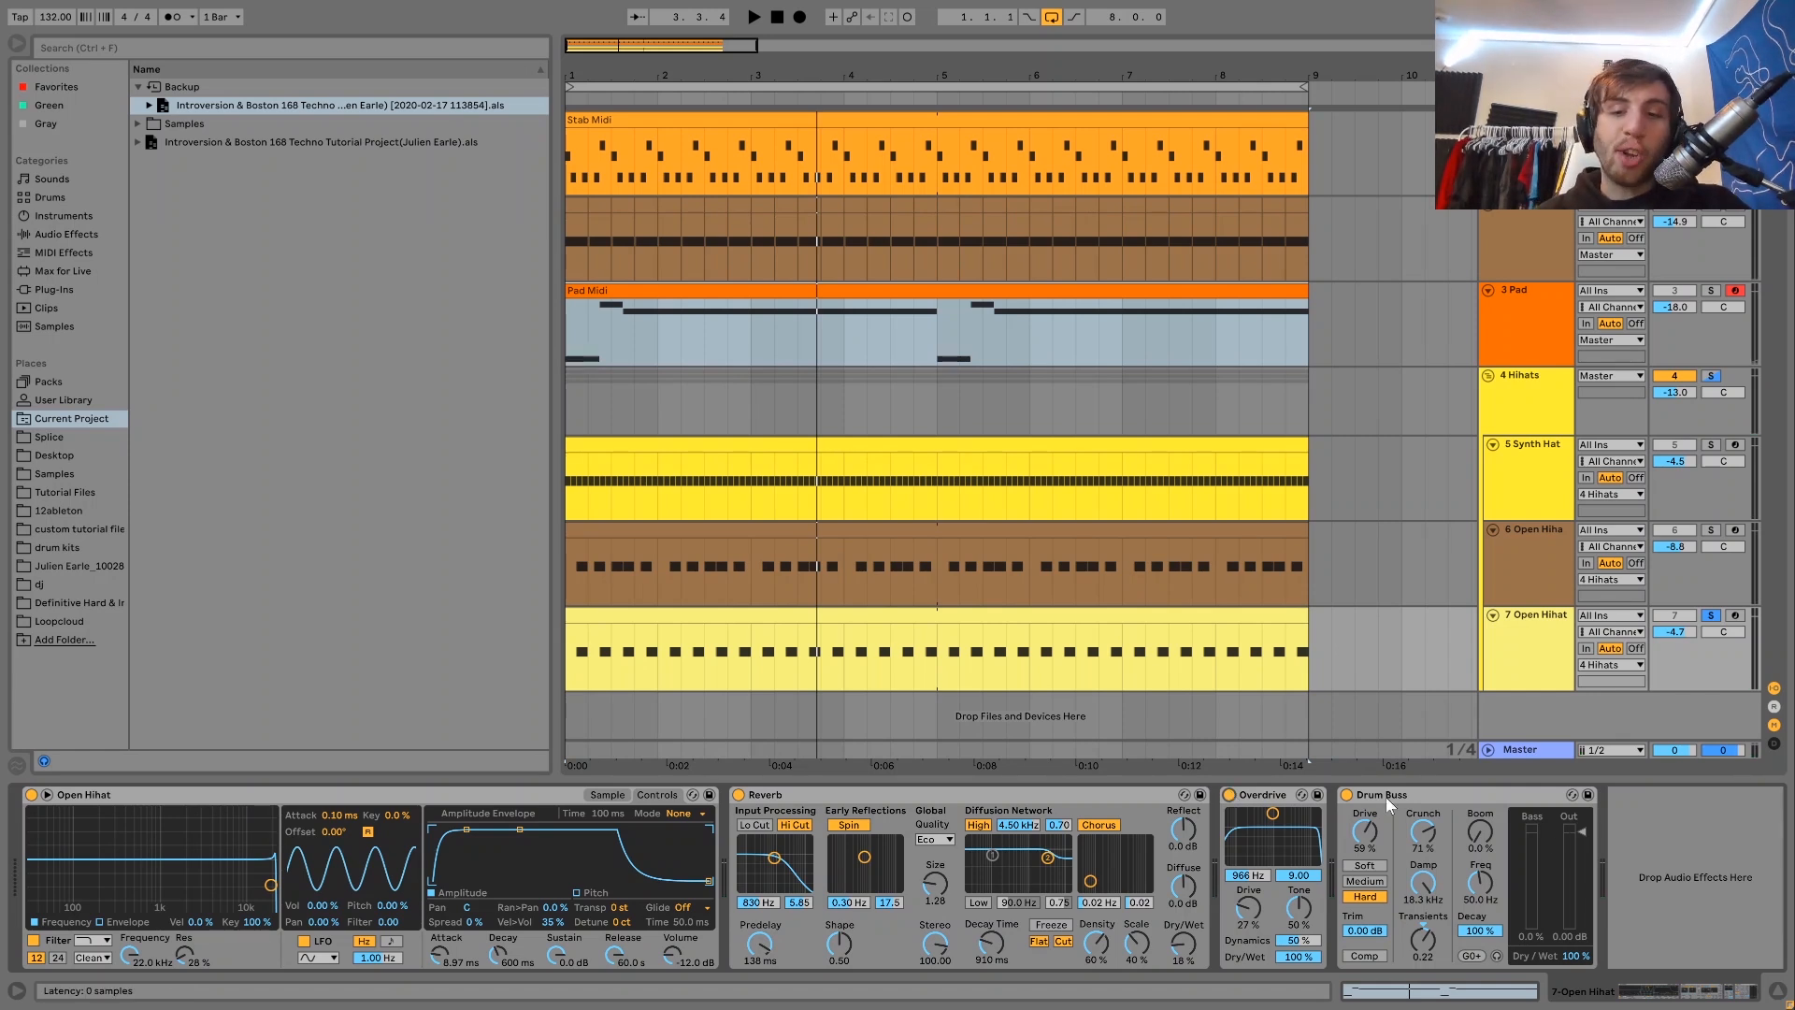
Step: Play the 7 Open Hihat alone and in the full mix, and solo it again
key("space")
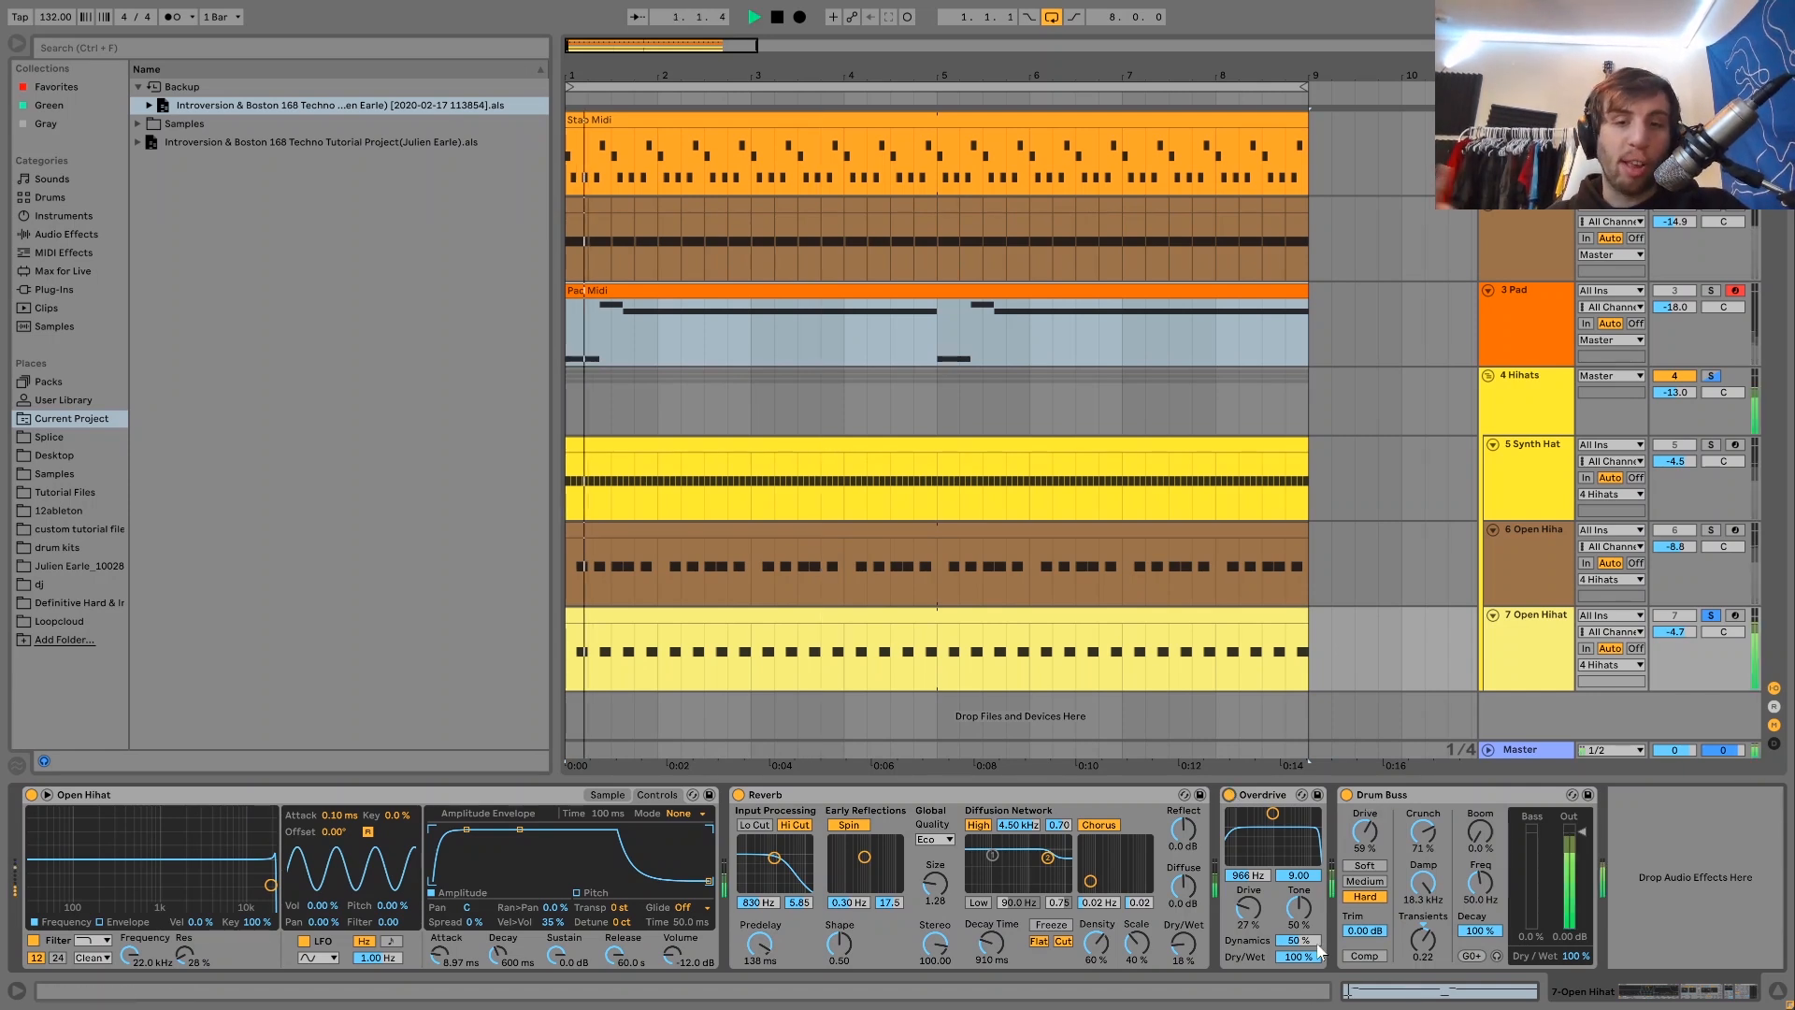
left_click(1711, 617)
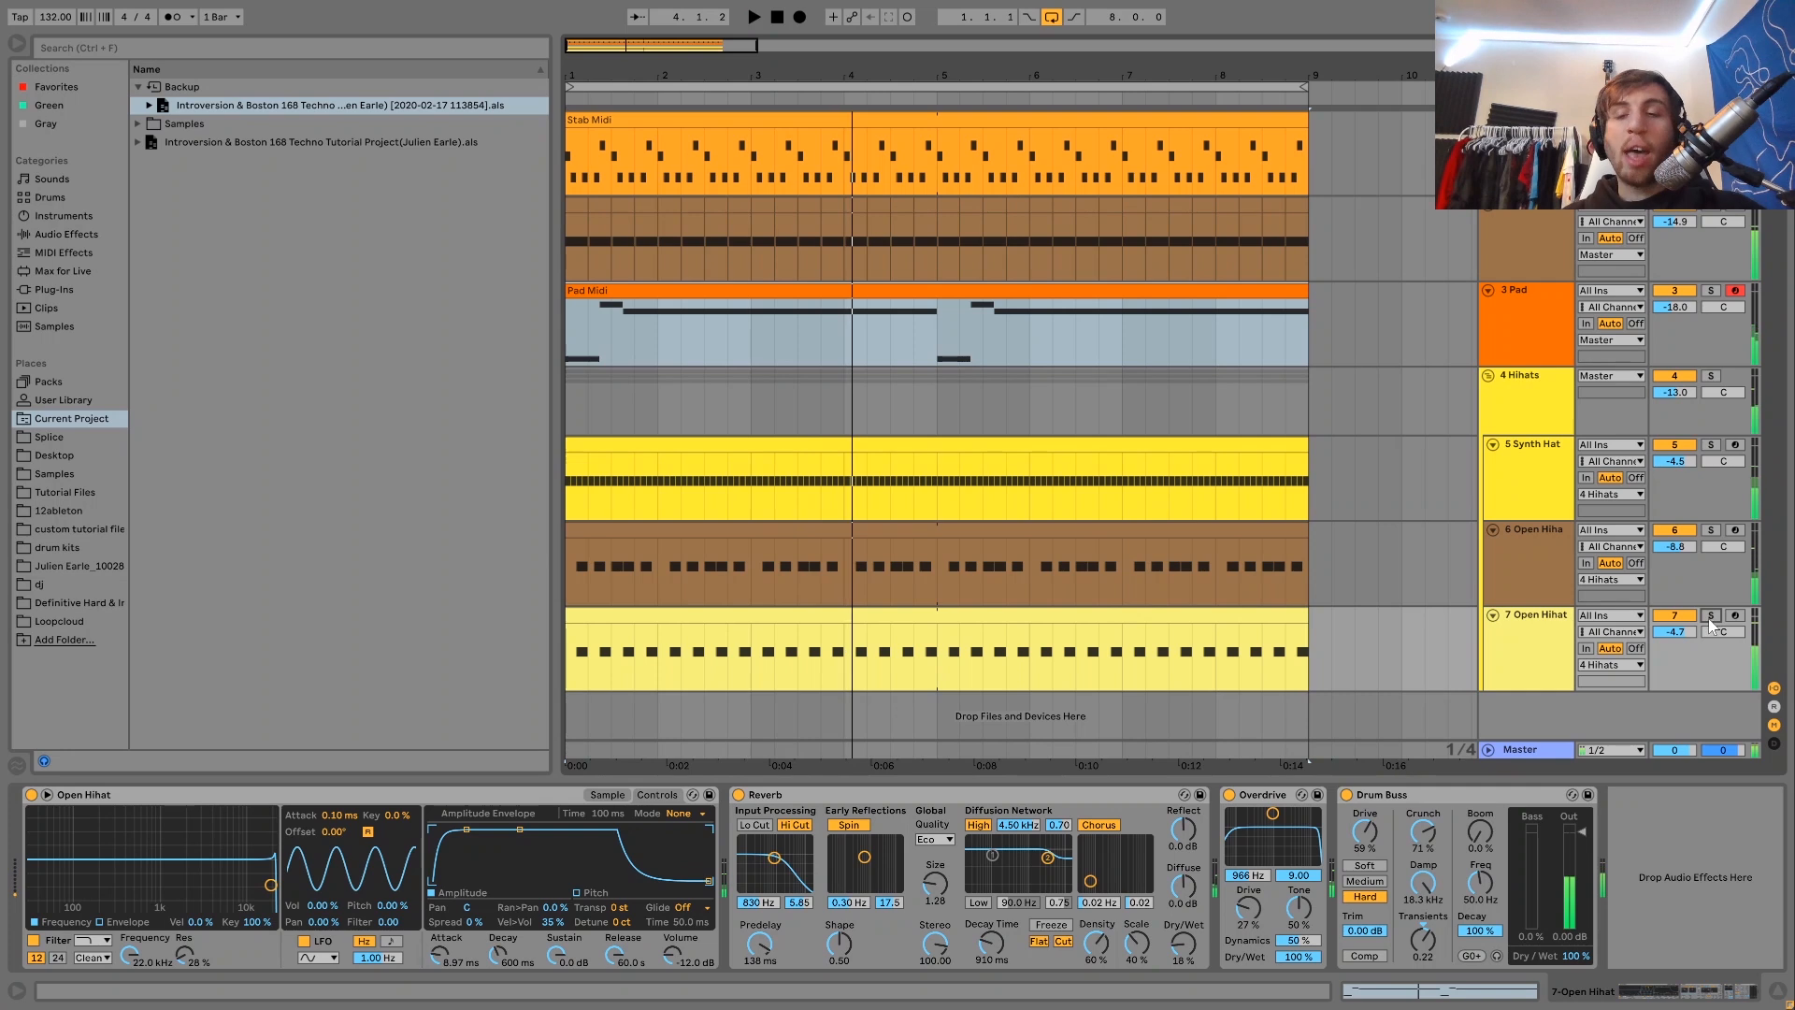
left_click(1711, 617)
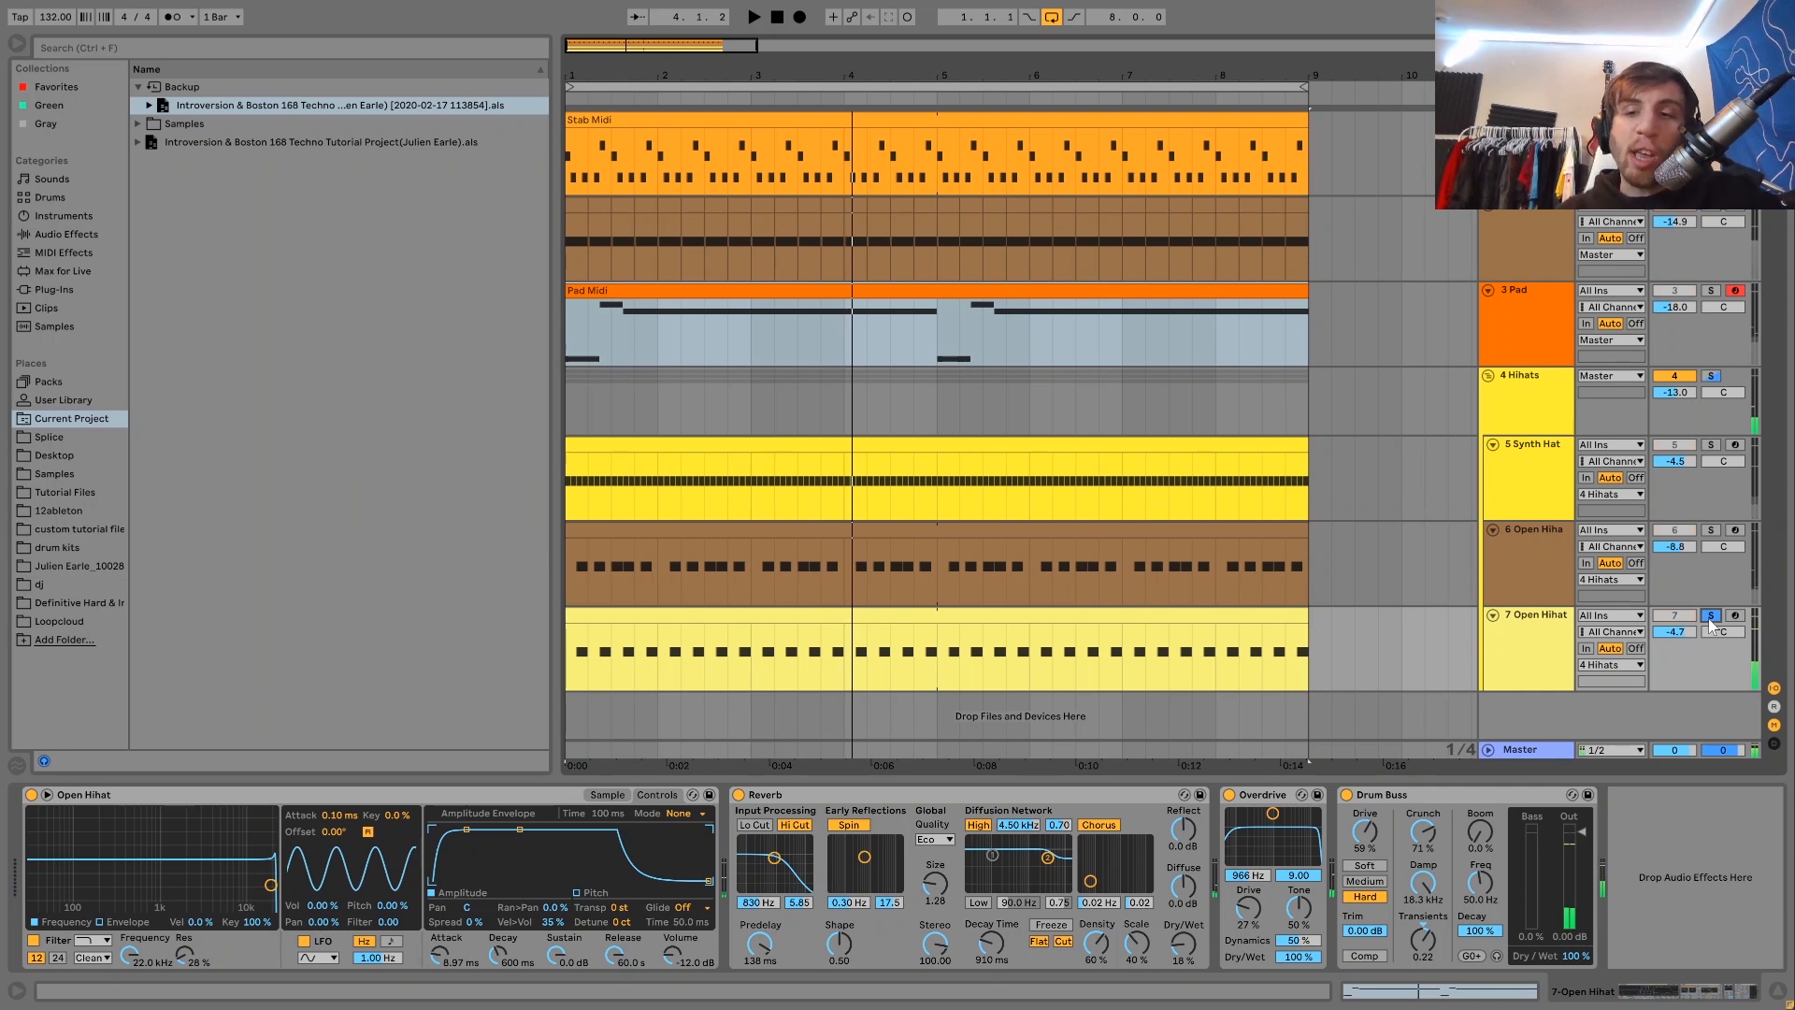
Step: Solo the 4 Hihats group, compare it with its Saturator off and on, and unsolo it to hear the full mix
left_click(1711, 376)
left_click(1545, 404)
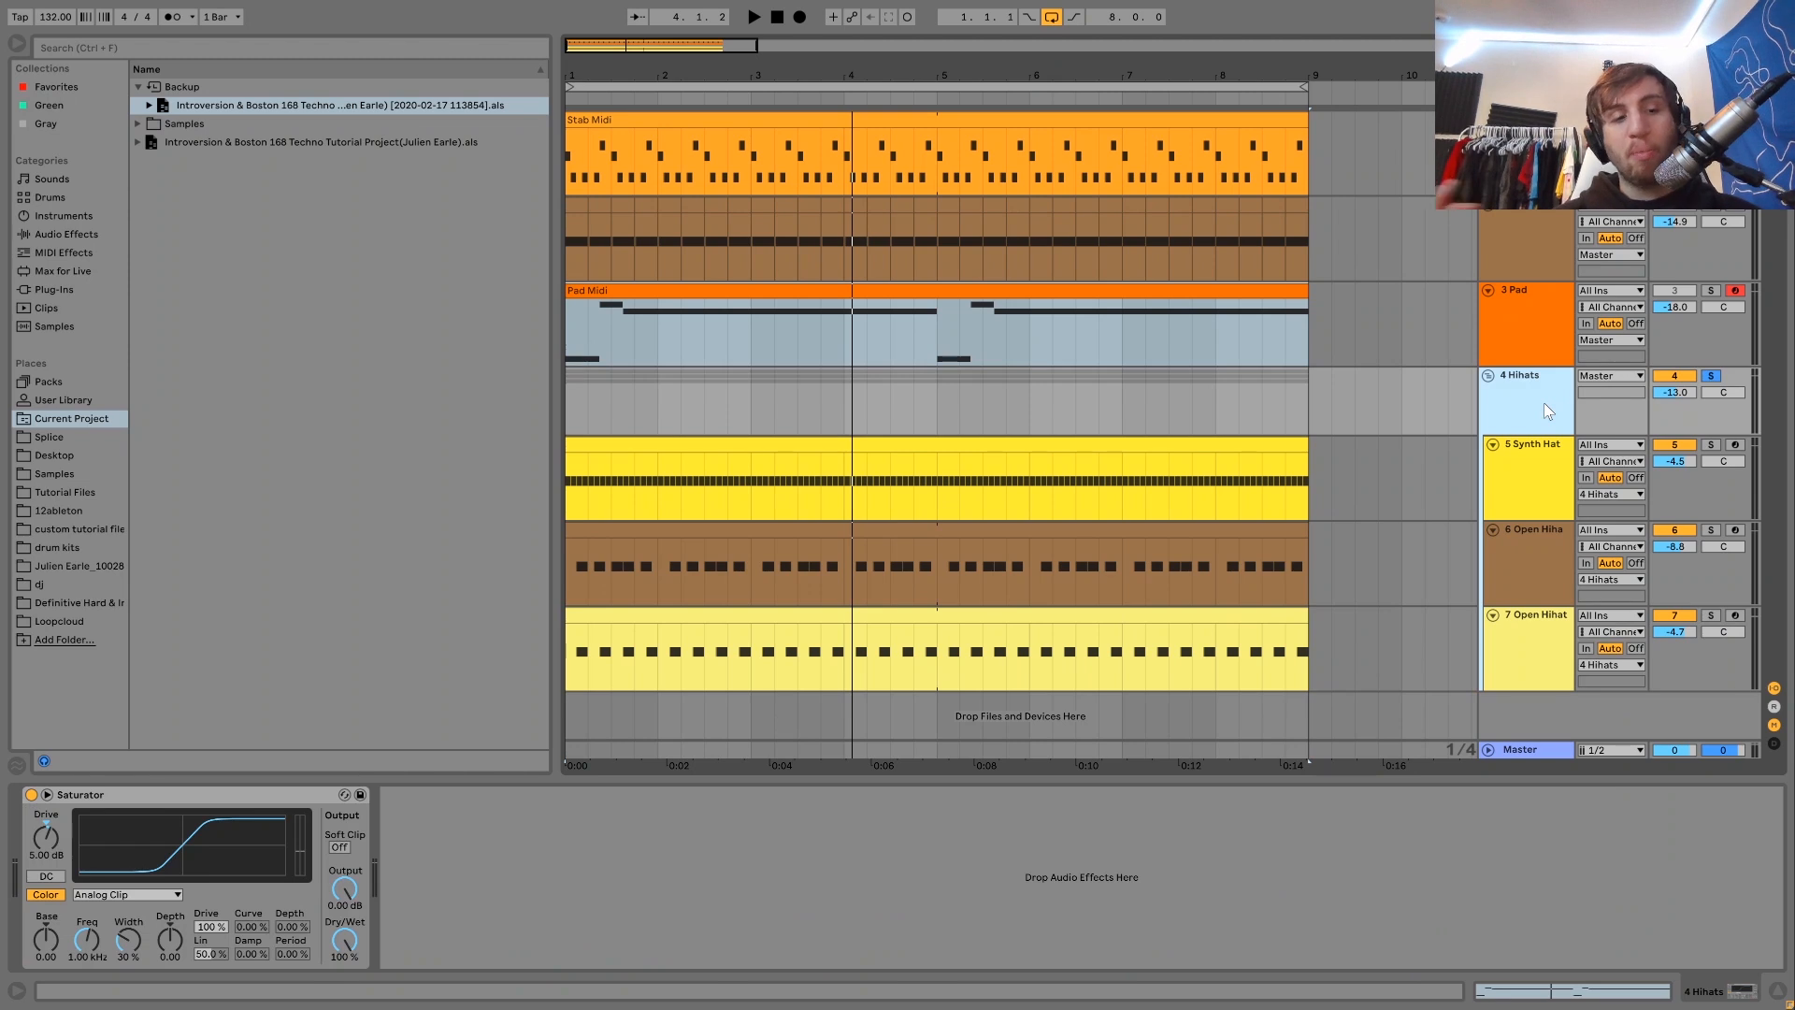
left_click(32, 794)
key("space")
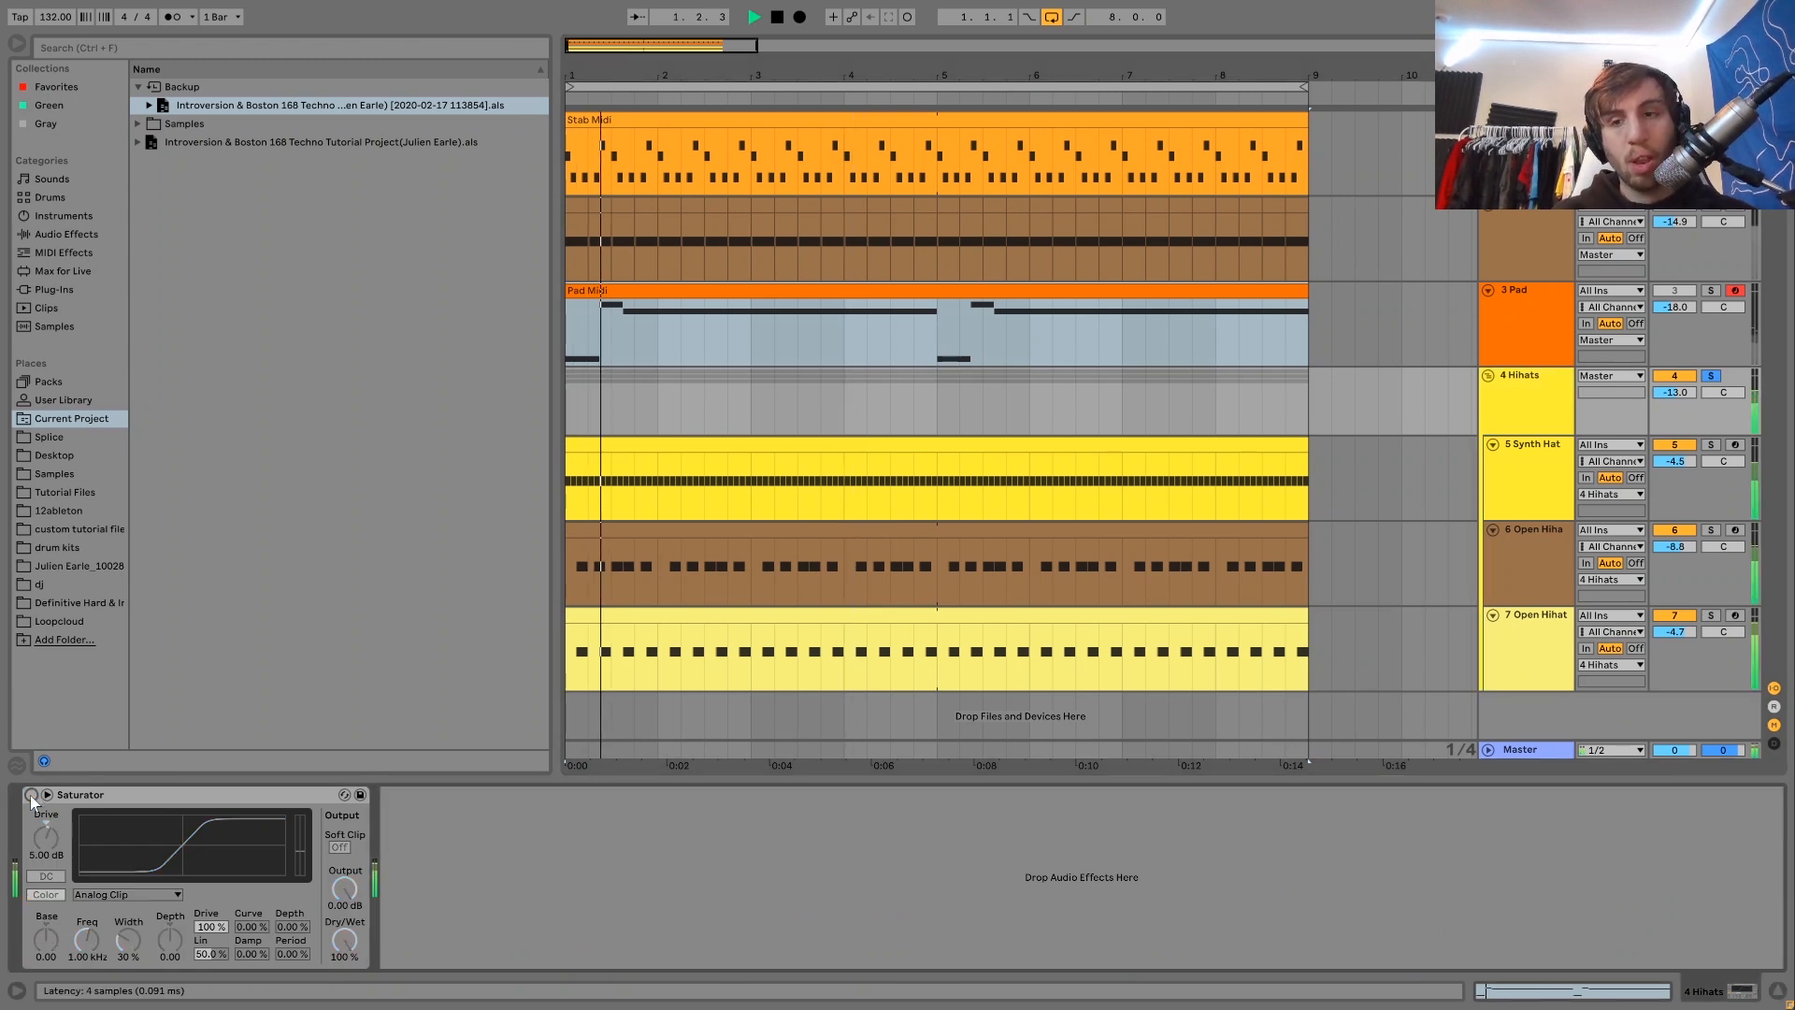
left_click(32, 793)
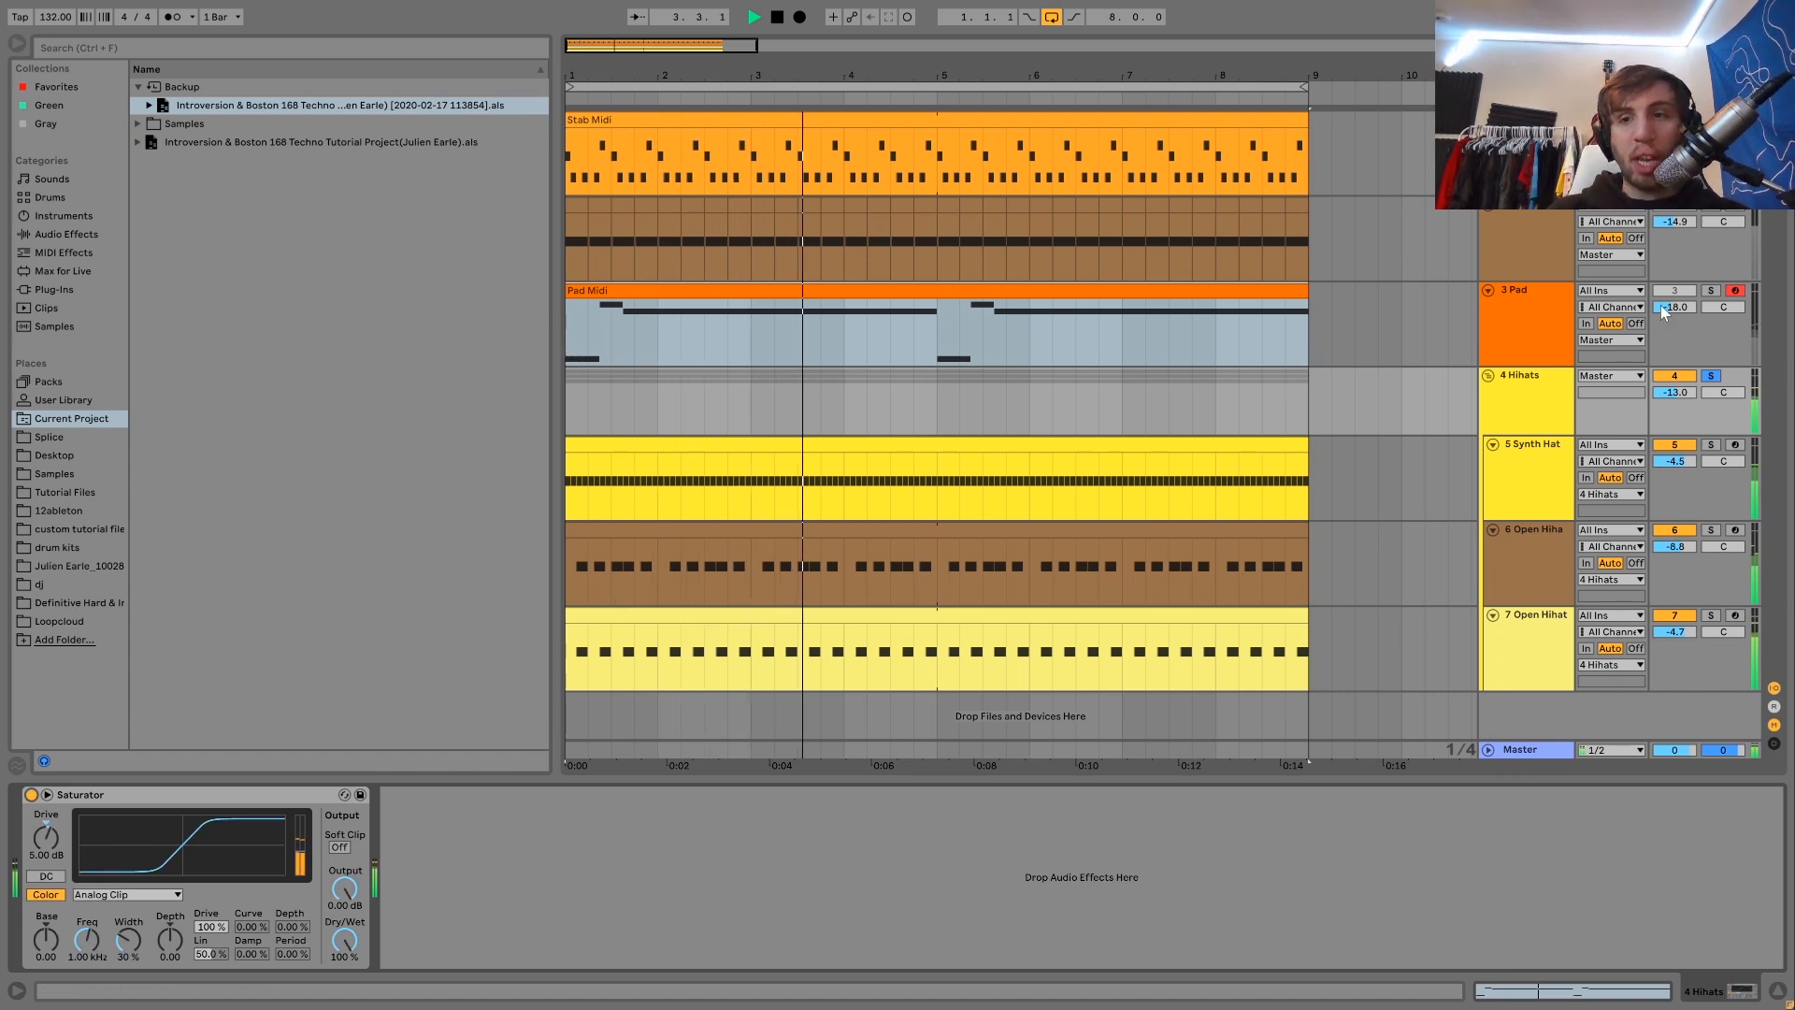
left_click(1710, 376)
left_click(1539, 395)
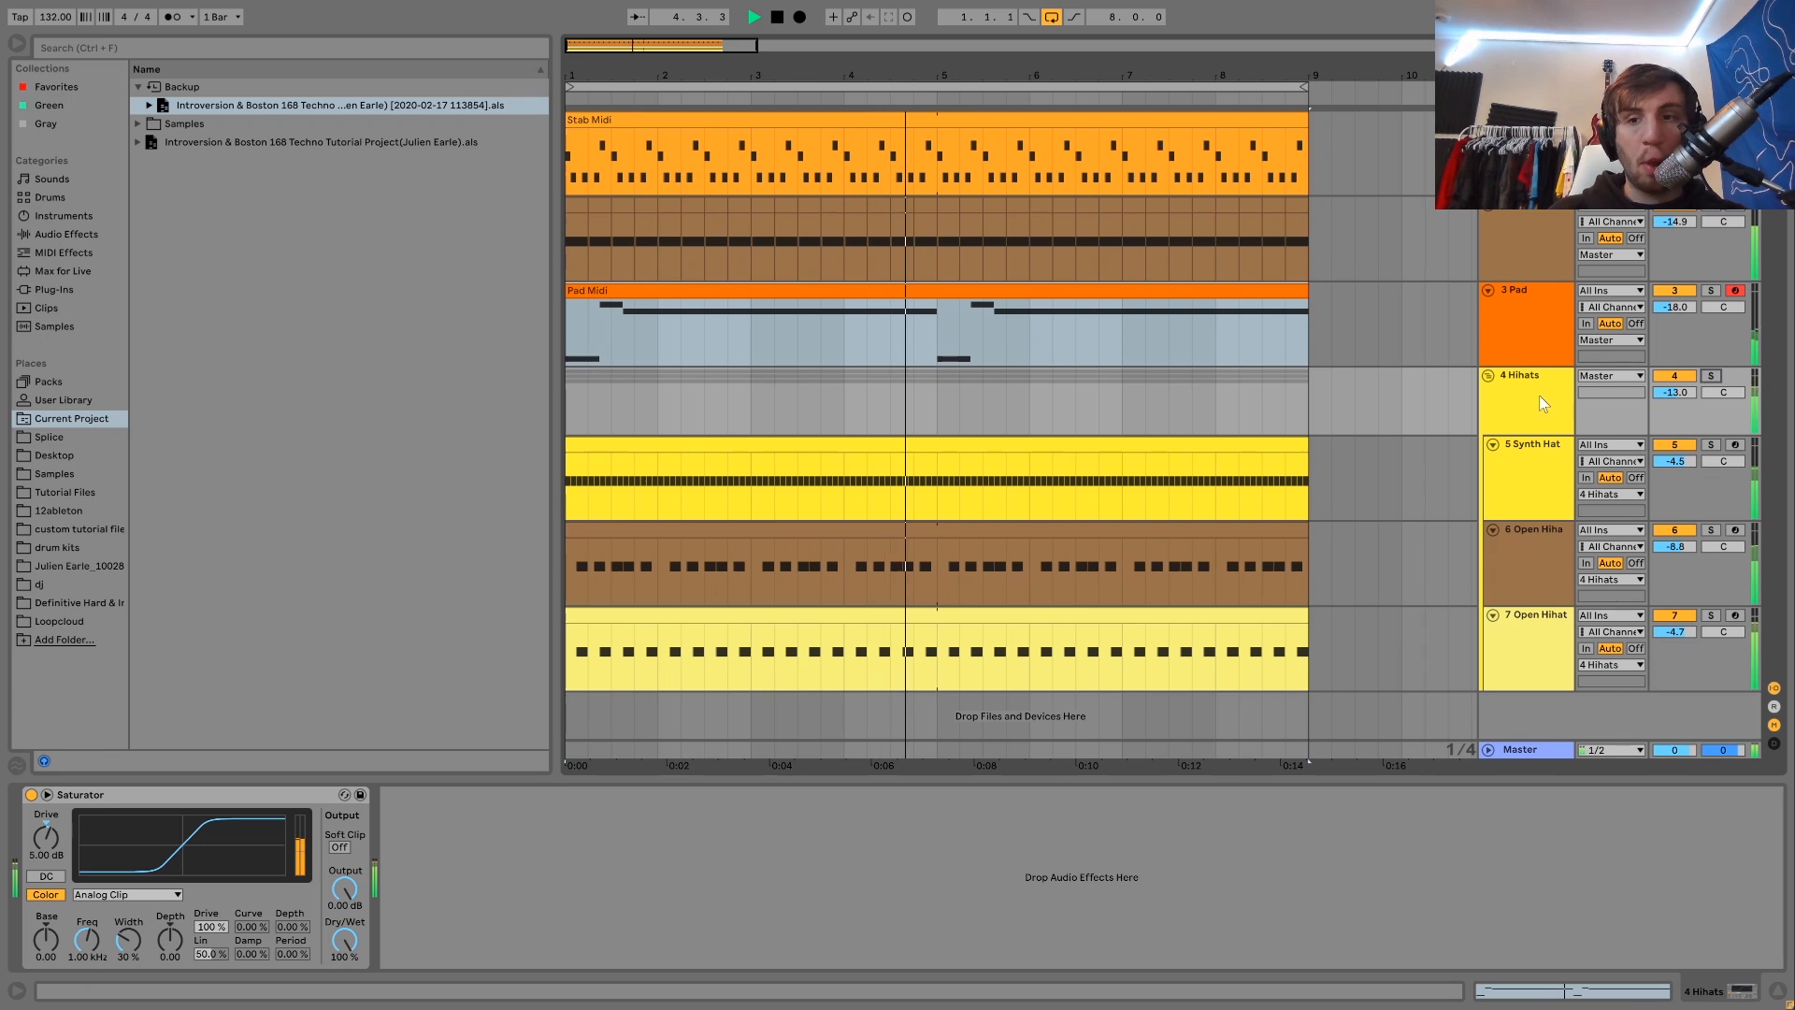